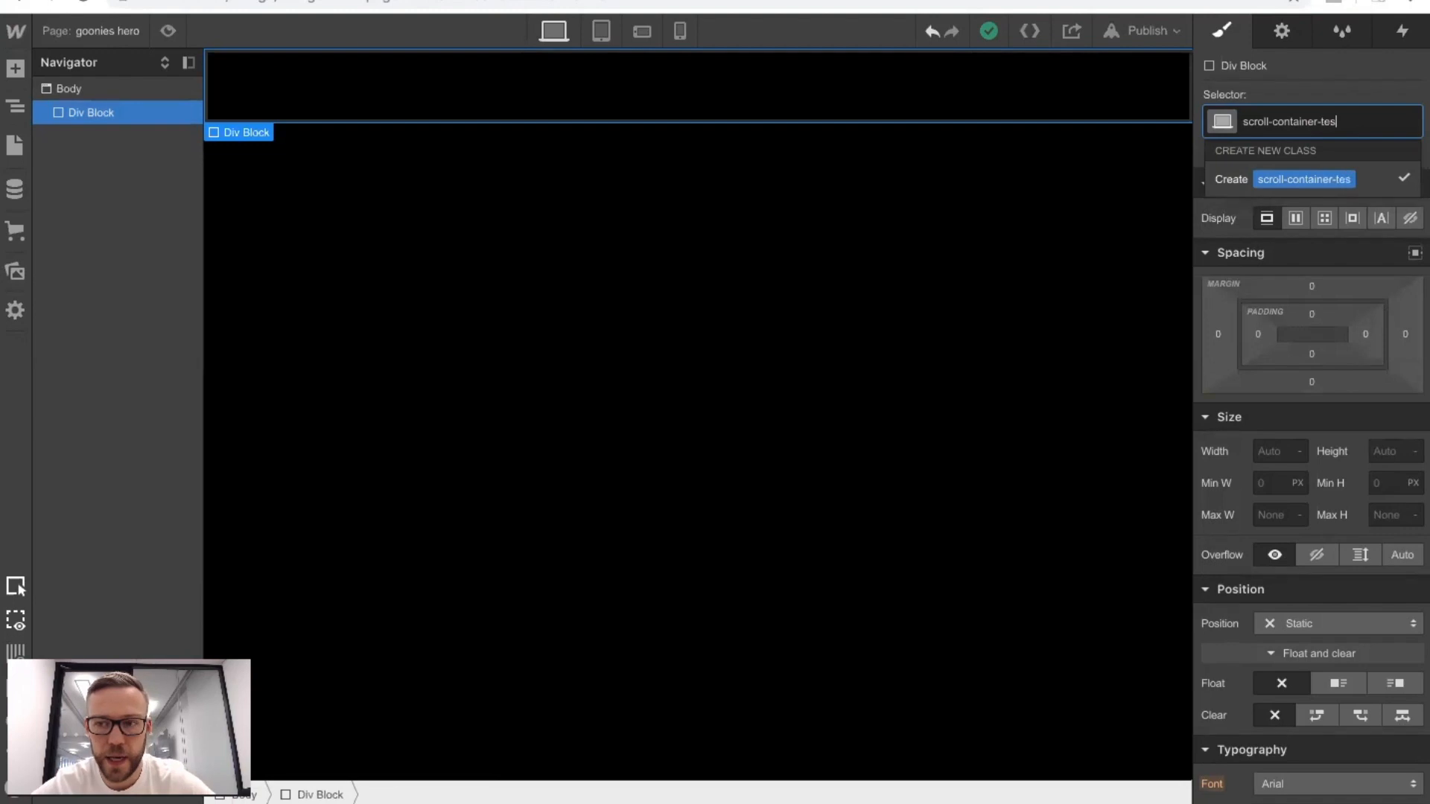
Create the class scroll-container-test for the div block and set its width to 100% and height to 260 VH.
key(Return)
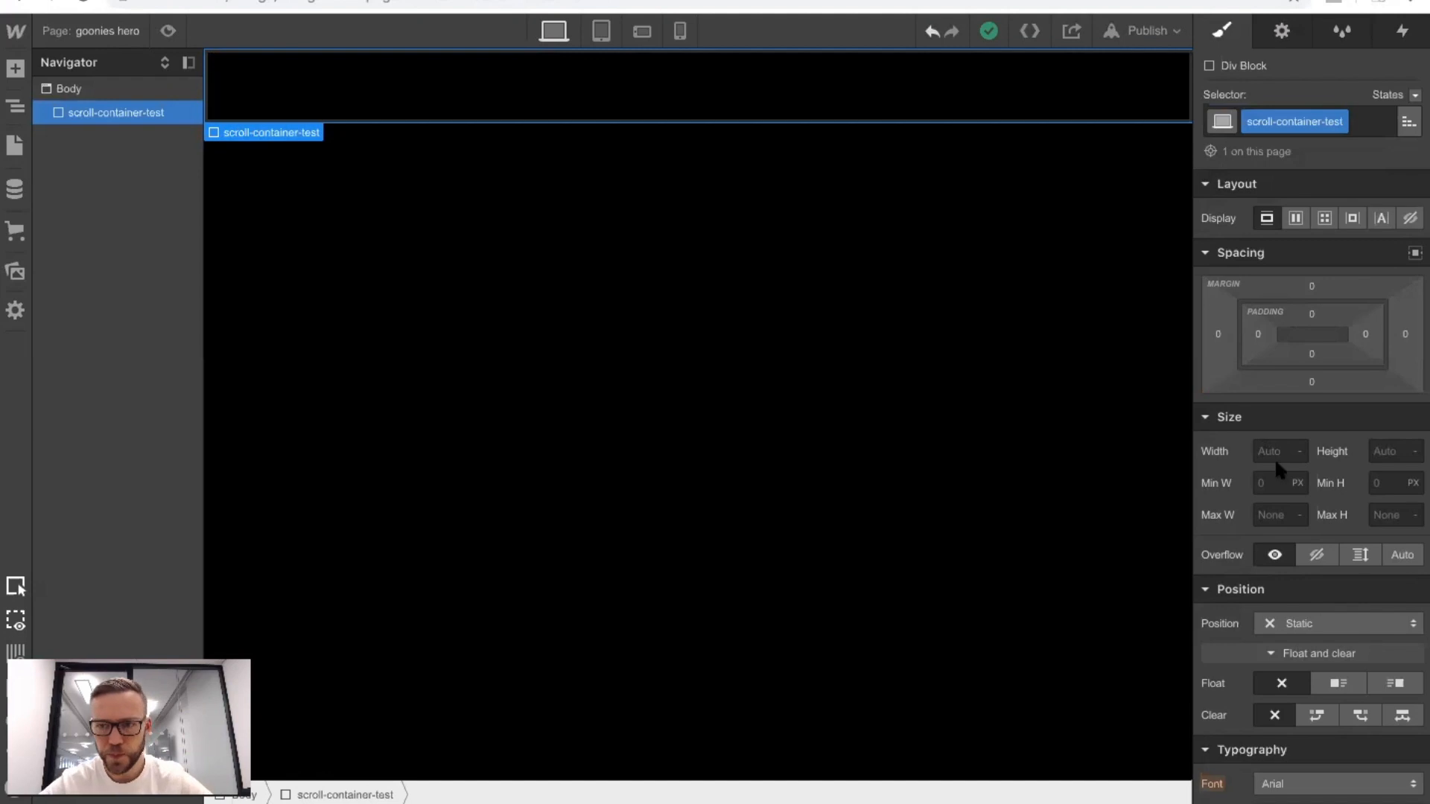
click(1264, 449)
text(100%)
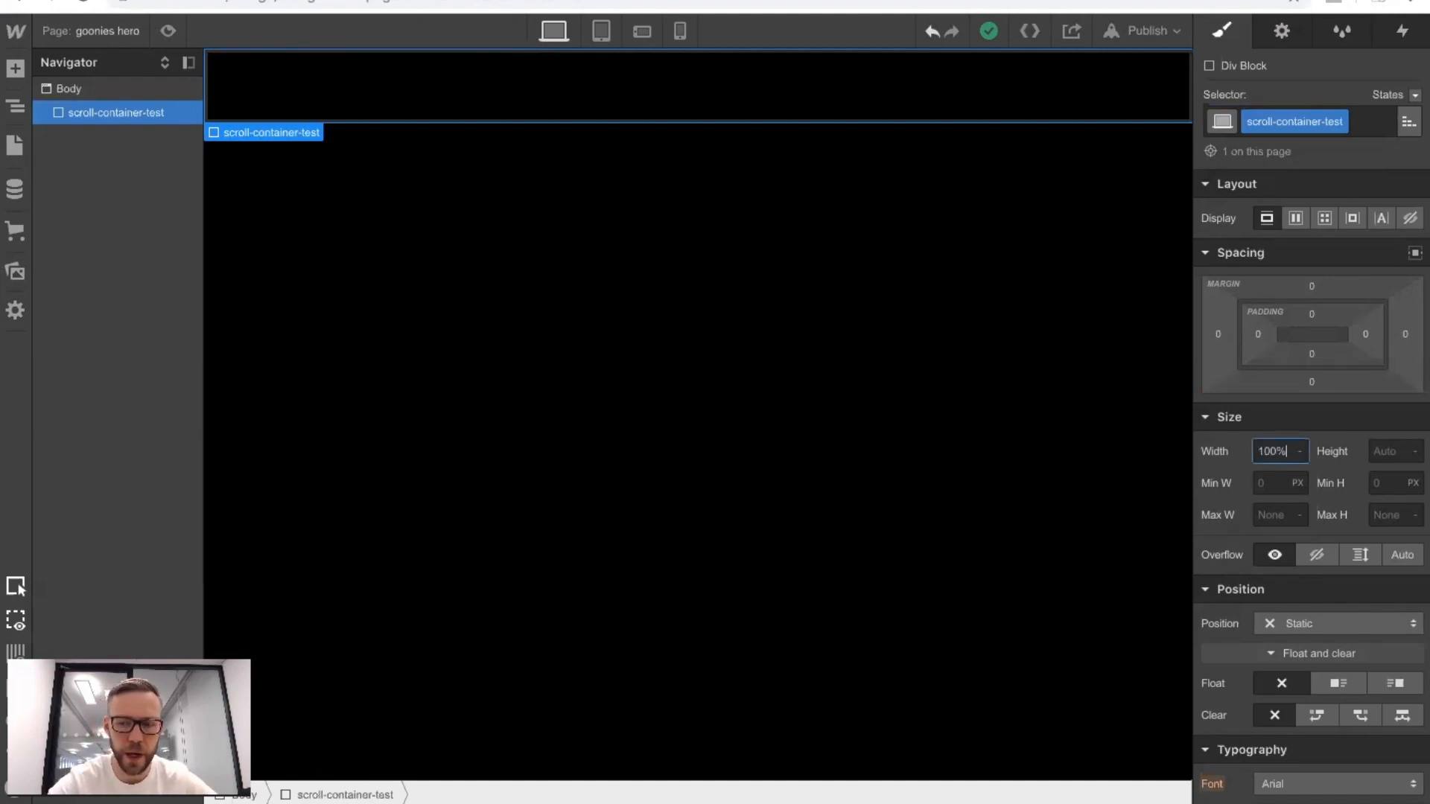
key(Return)
click(1381, 452)
text(2600vh)
key(Return)
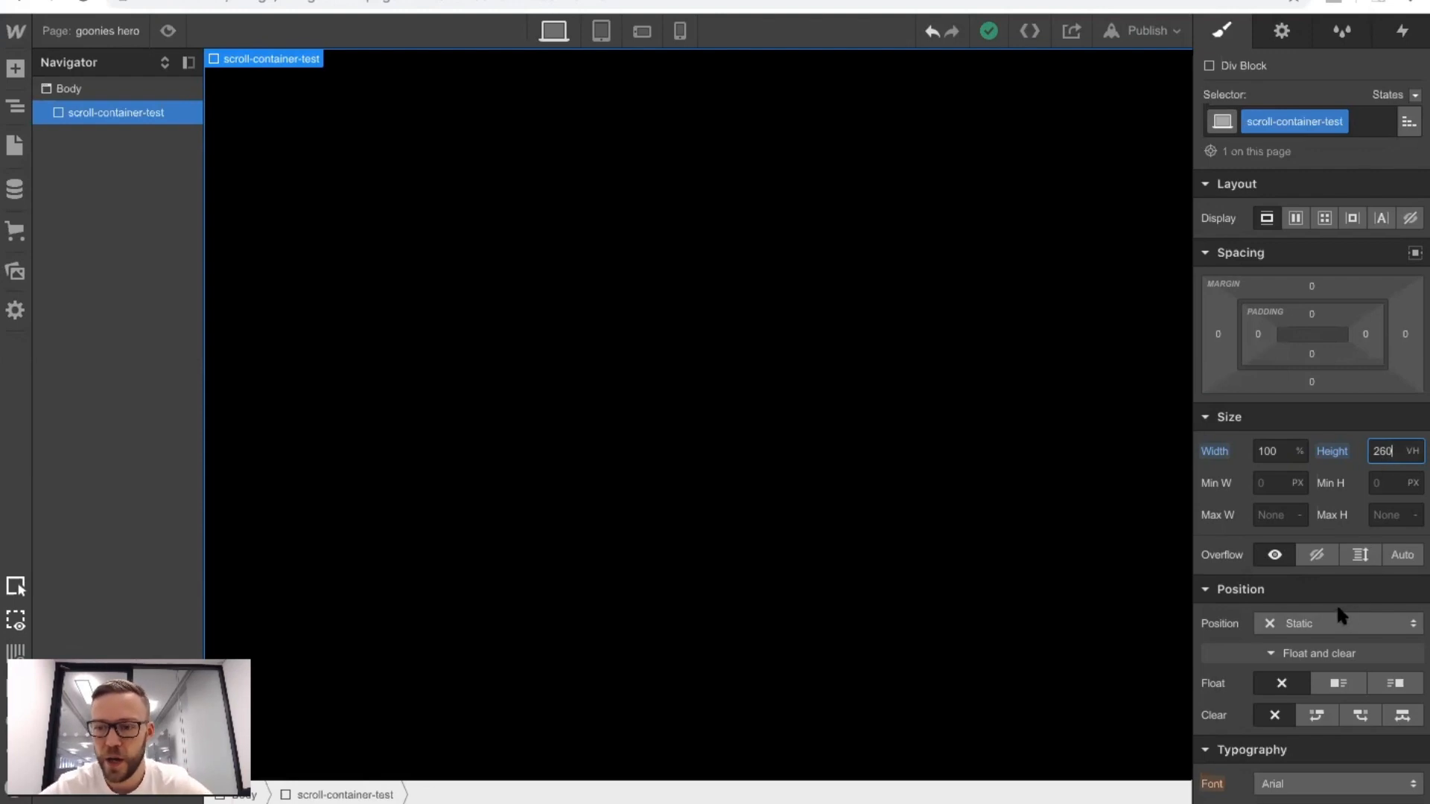
Add a div block inside scroll-container-test and give it the new class sticky-container-test.
click(15, 68)
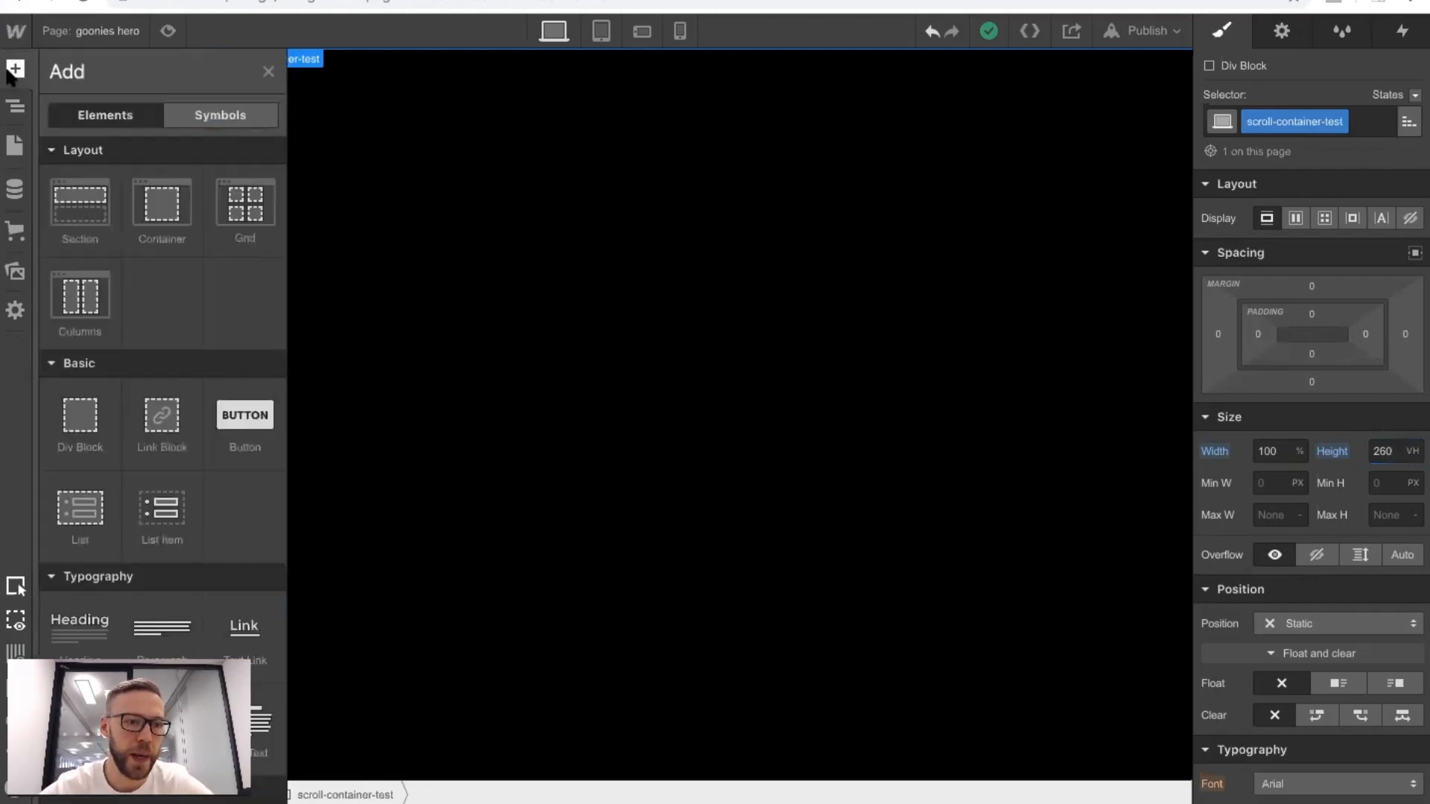
drag(77, 407, 108, 118)
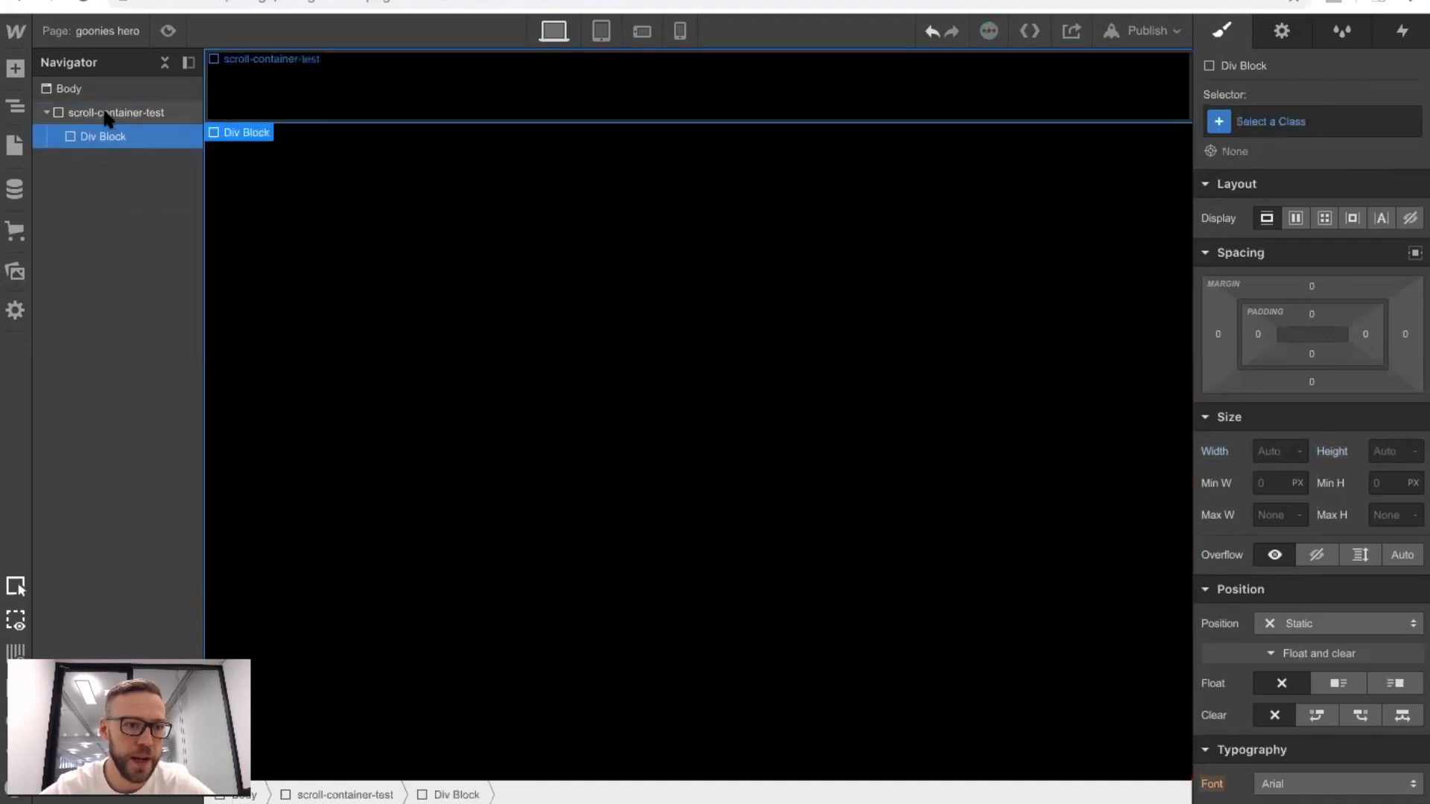
click(1271, 122)
text(sticky)
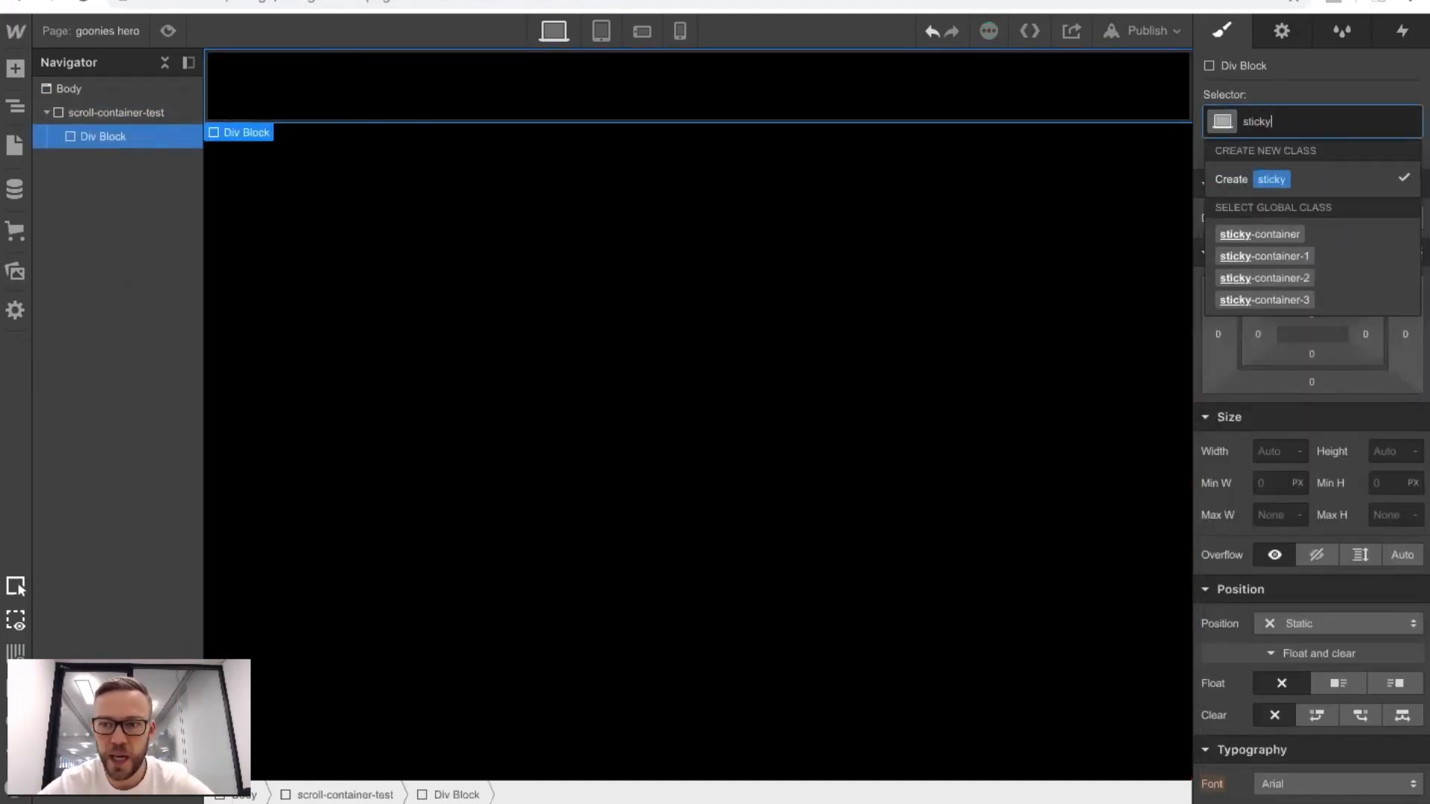
text(-contai)
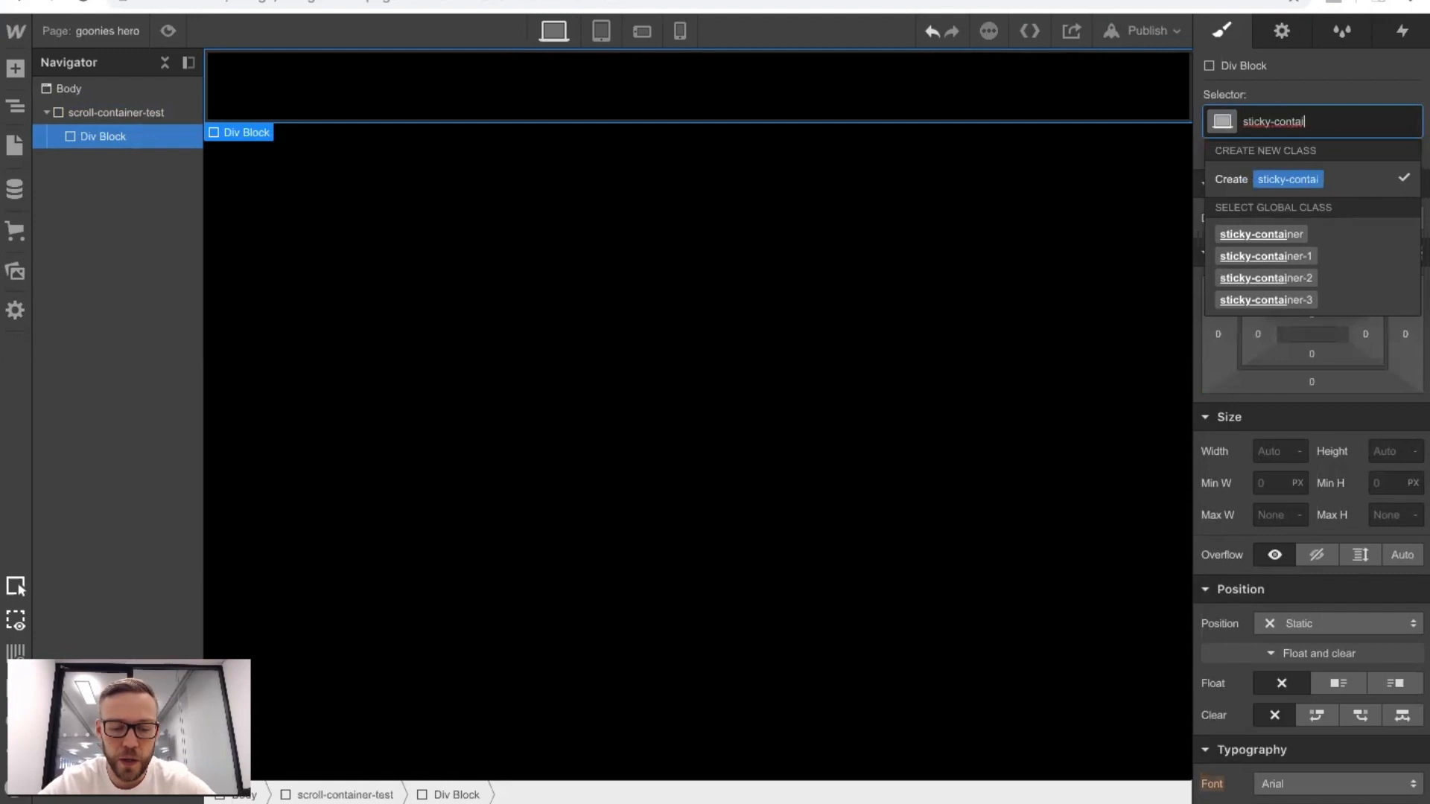
text(ner-test)
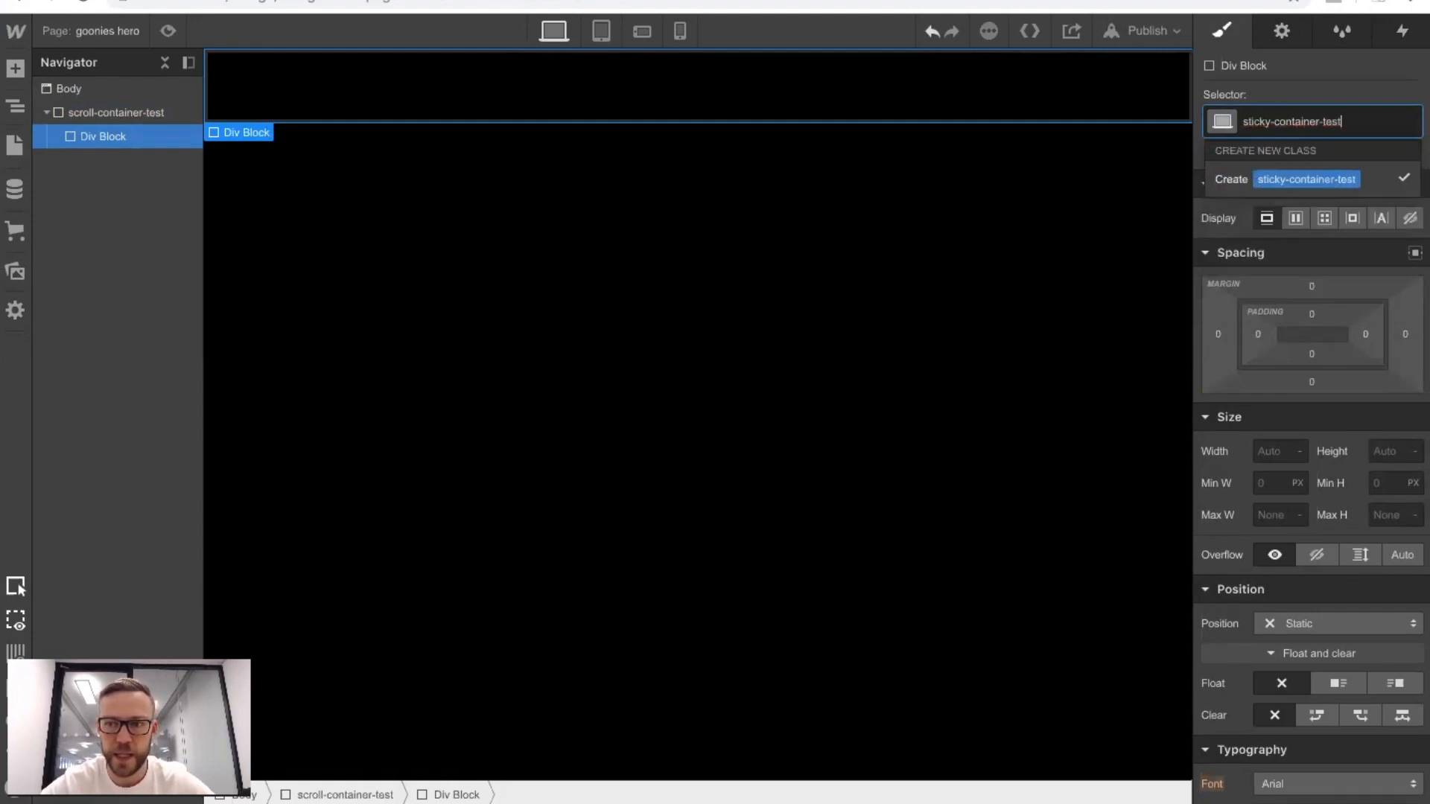
key(Return)
Size sticky-container-test to 100% width and 100 VH height, and set its overflow to hidden.
click(1268, 449)
text(100%)
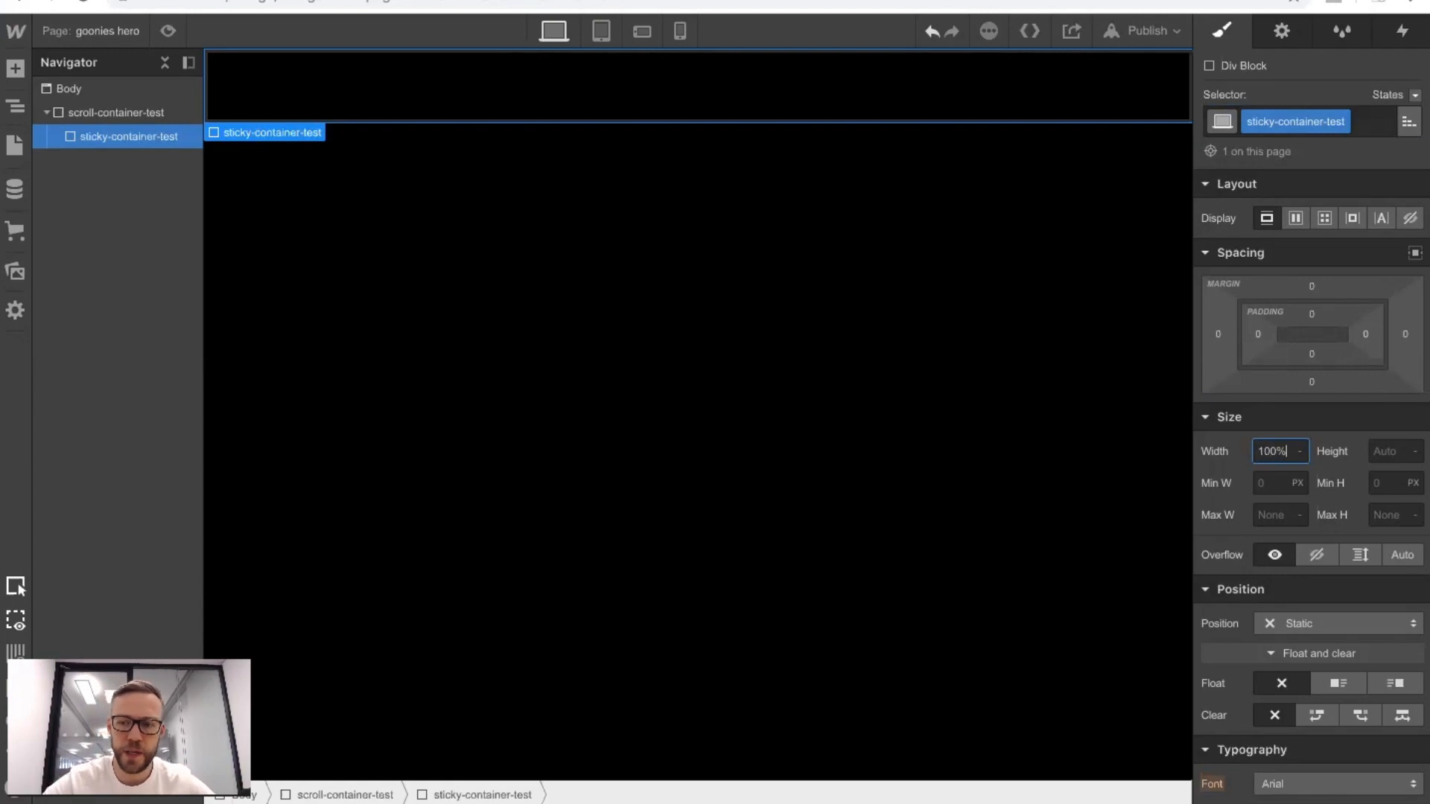
key(Tab)
text(100vh)
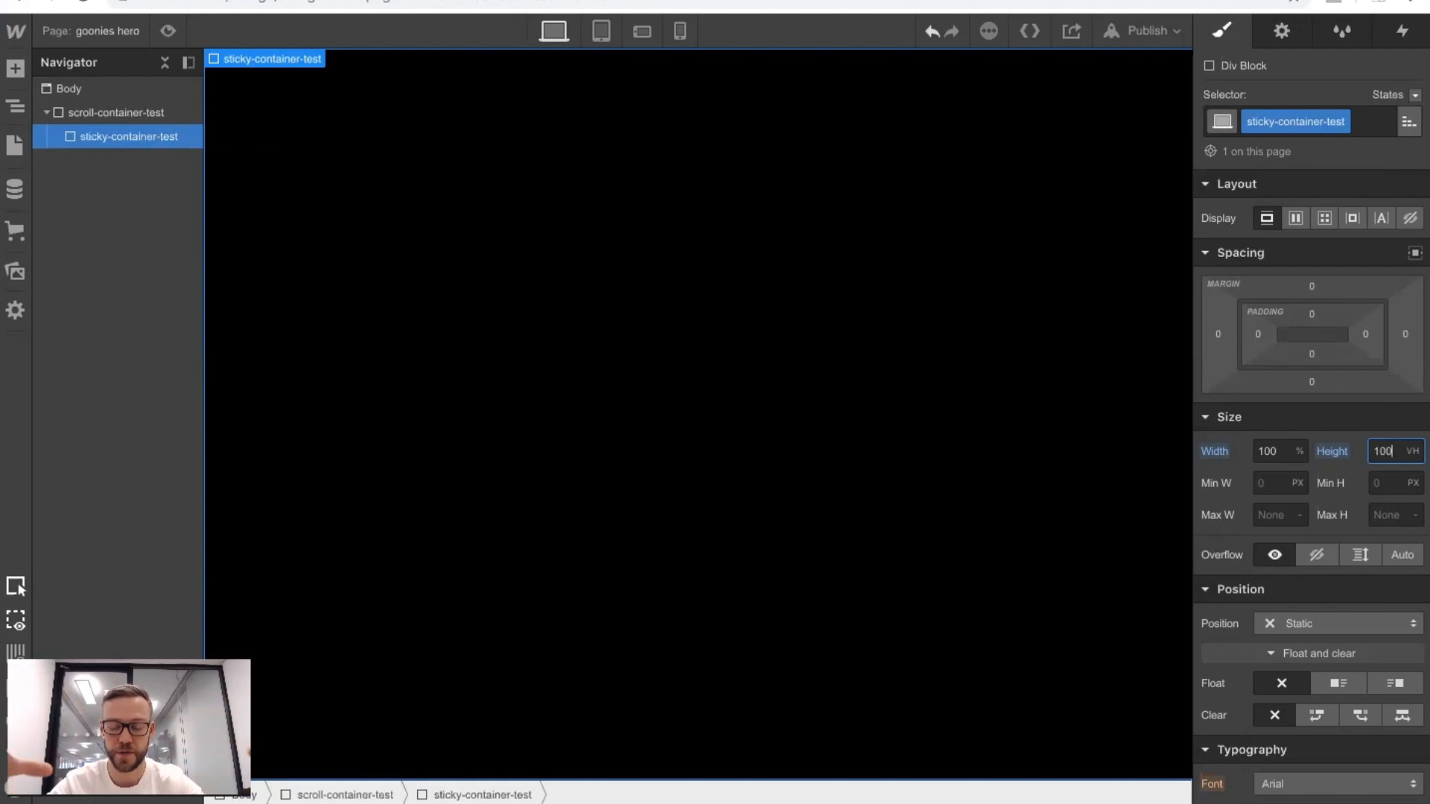
click(1318, 561)
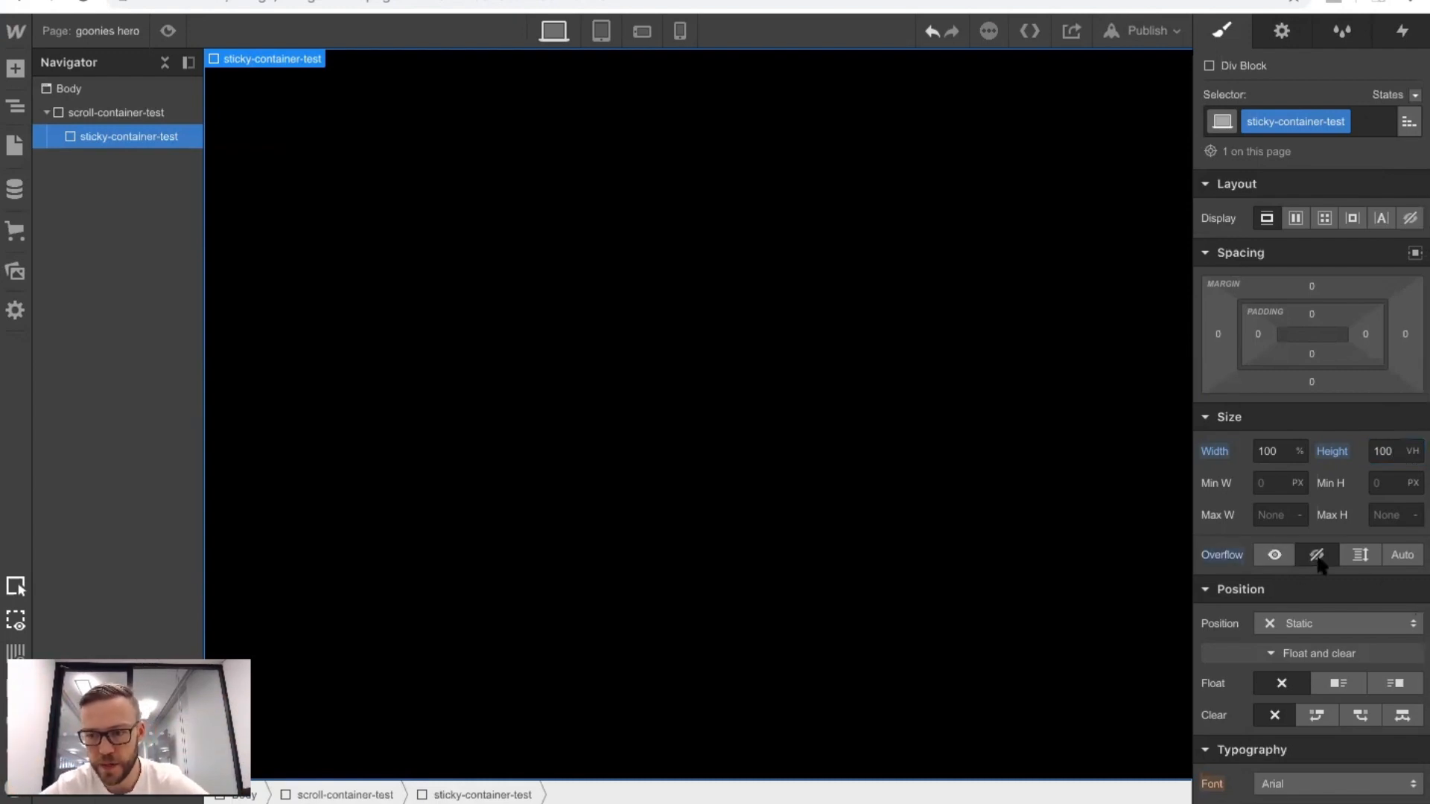
Set the position of sticky-container-test to sticky with a top offset of 0.
click(1278, 621)
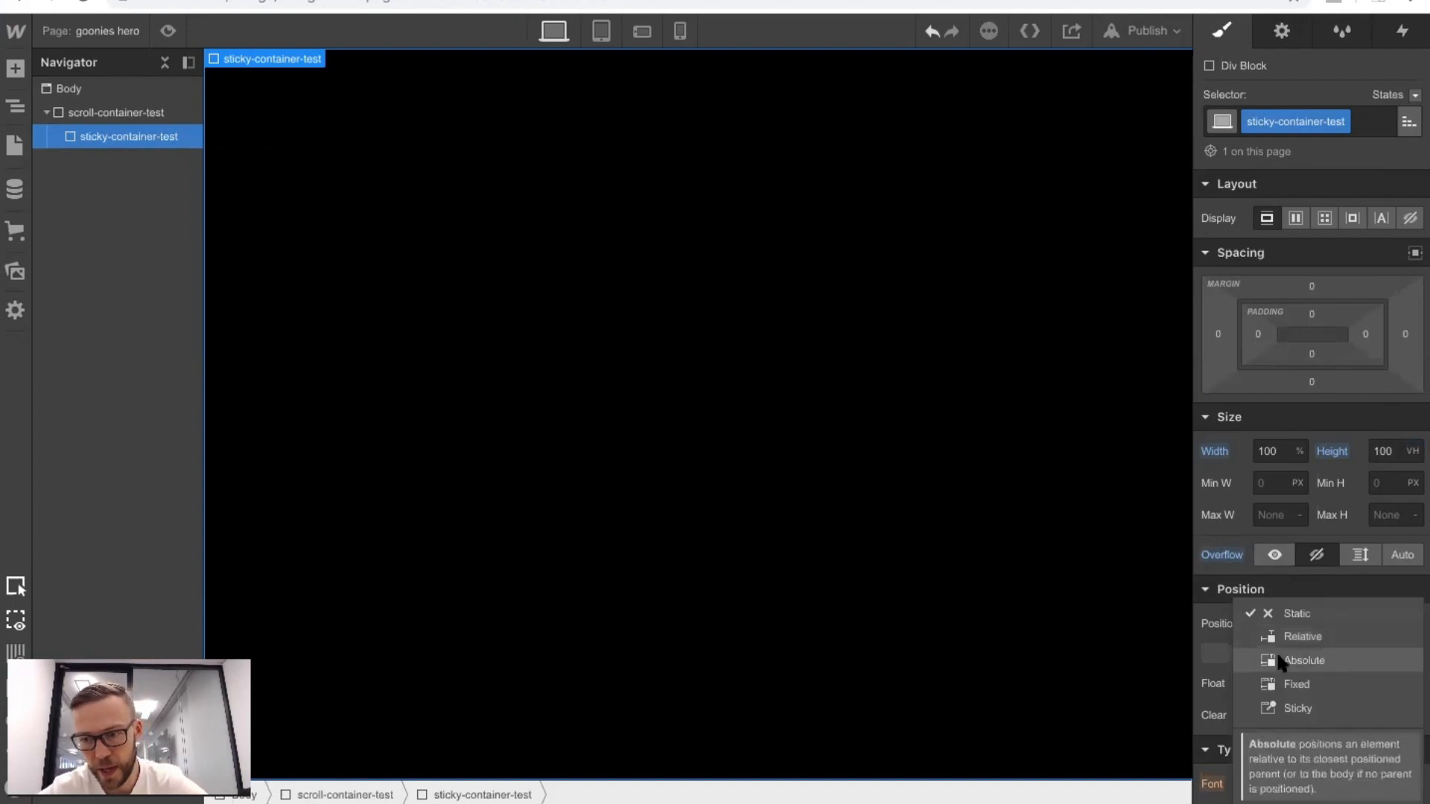
click(1280, 708)
click(1337, 654)
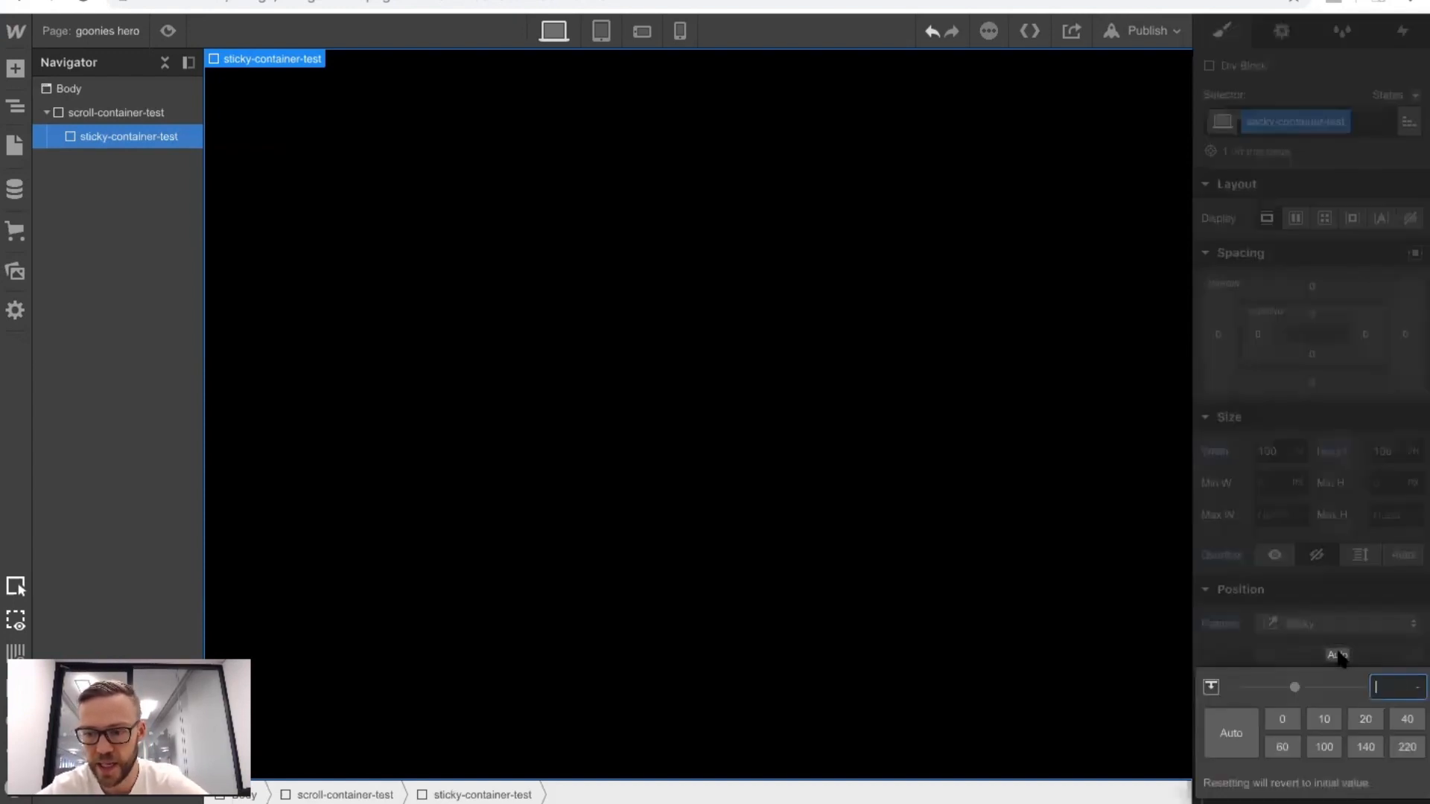
text(0)
key(Return)
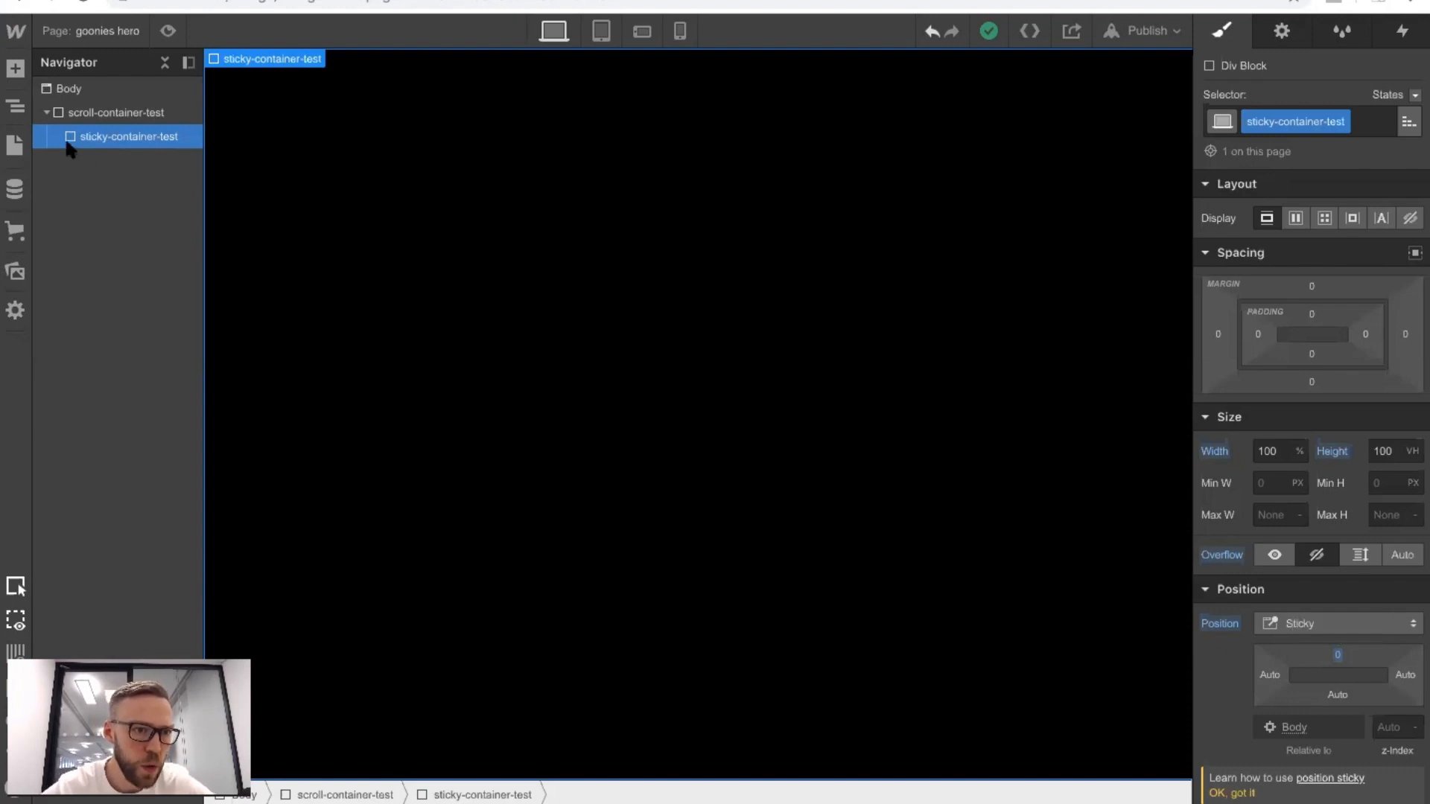
Add a div block inside sticky-container-test and give it the new class overllay-test.
click(15, 68)
drag(76, 431, 117, 153)
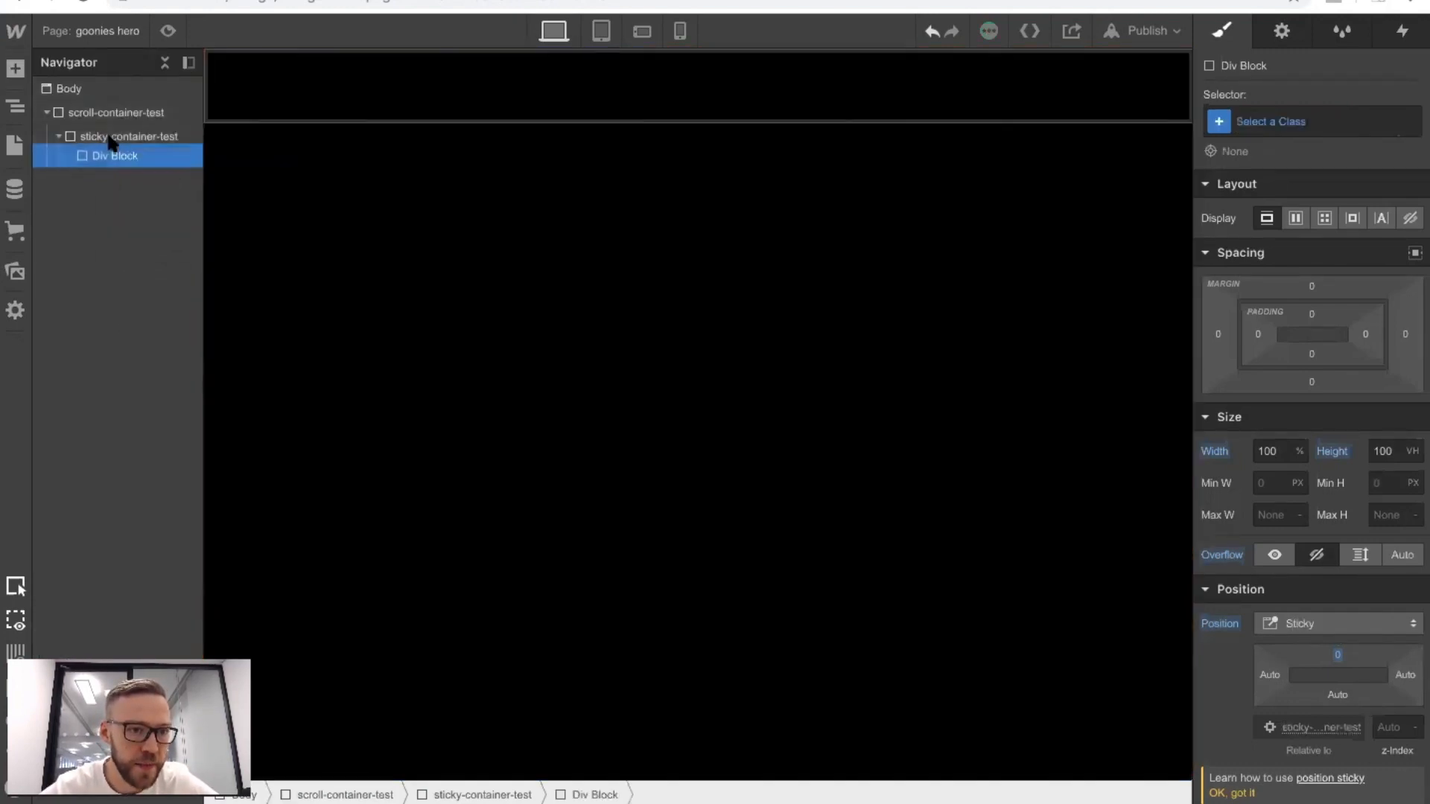
click(1266, 121)
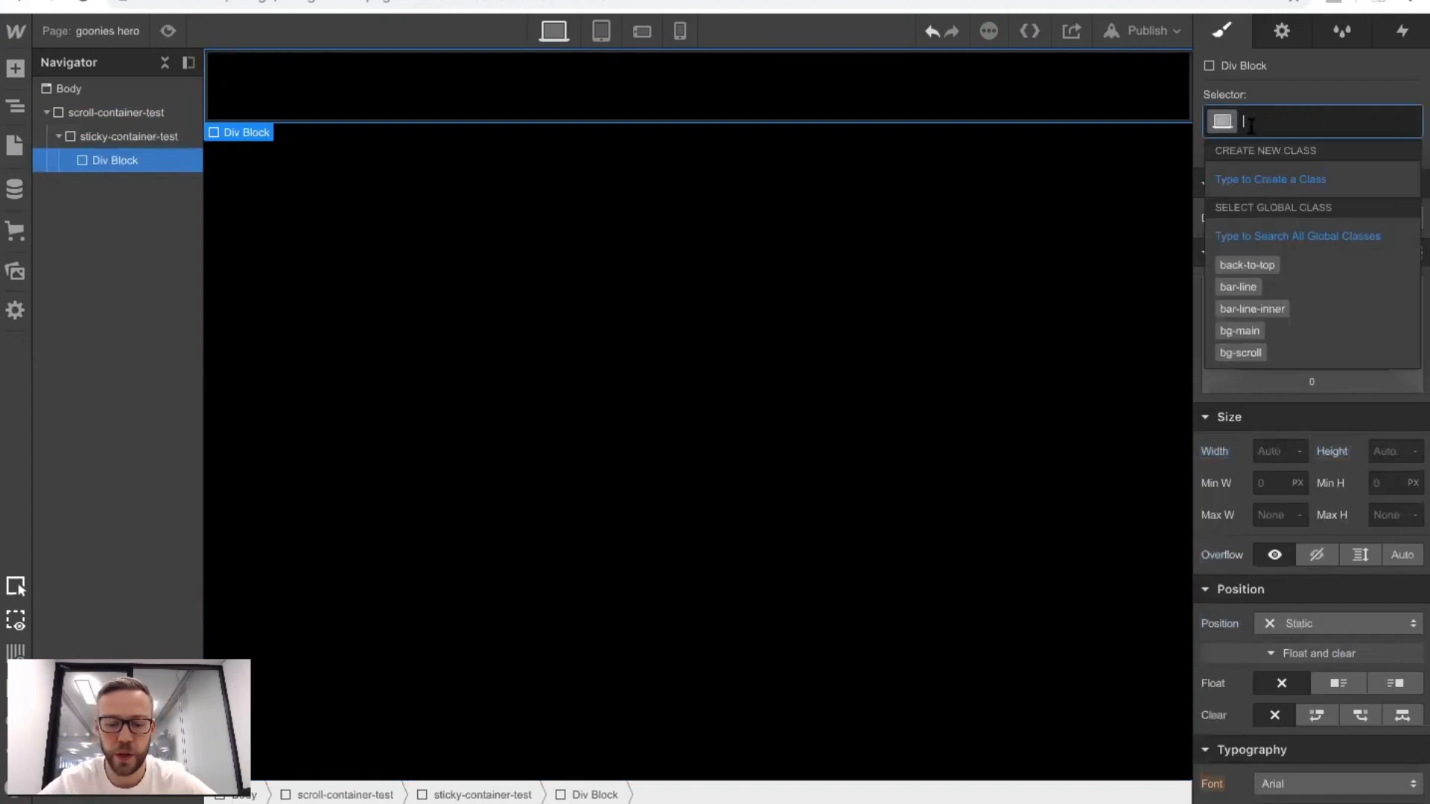
text(overlay-)
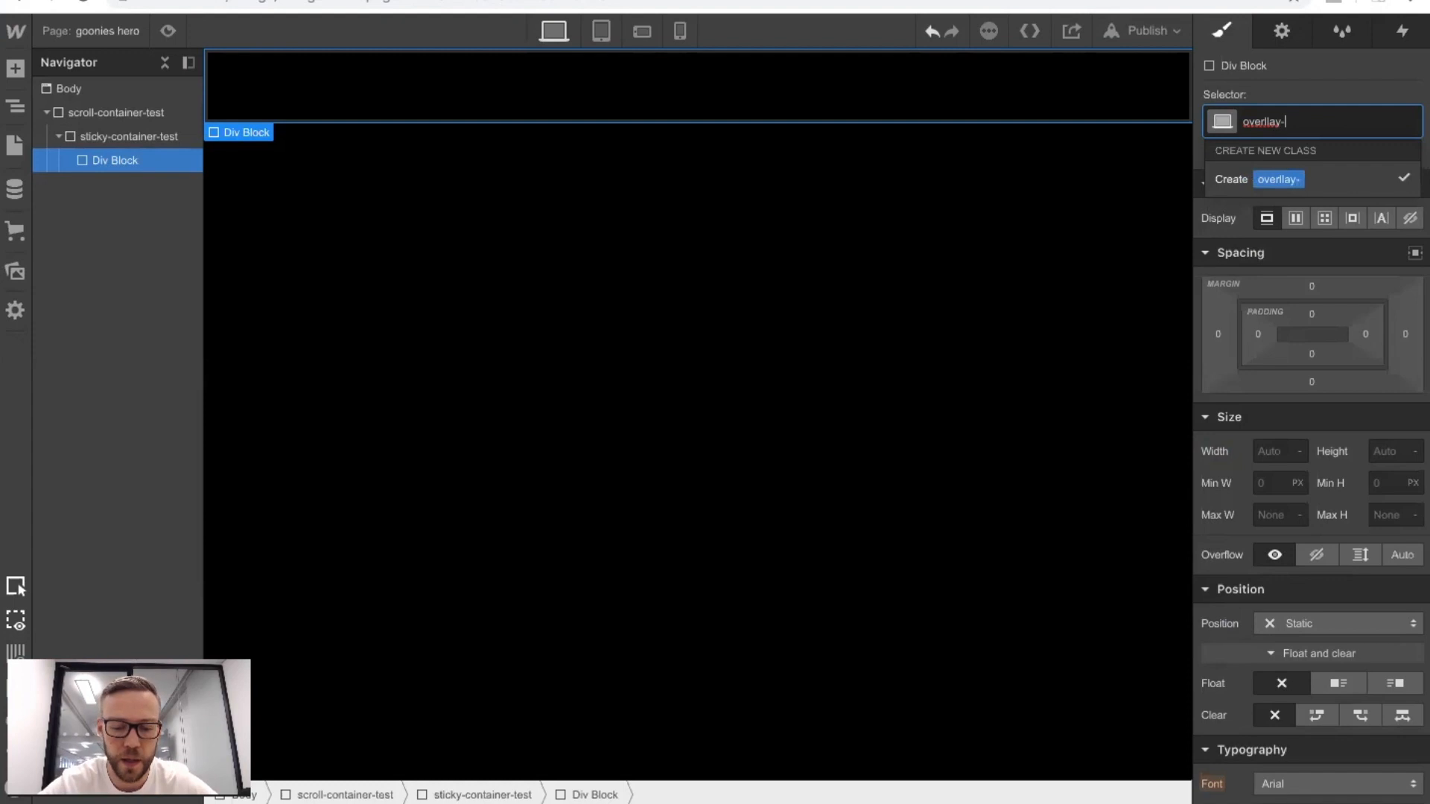
text(test)
key(Return)
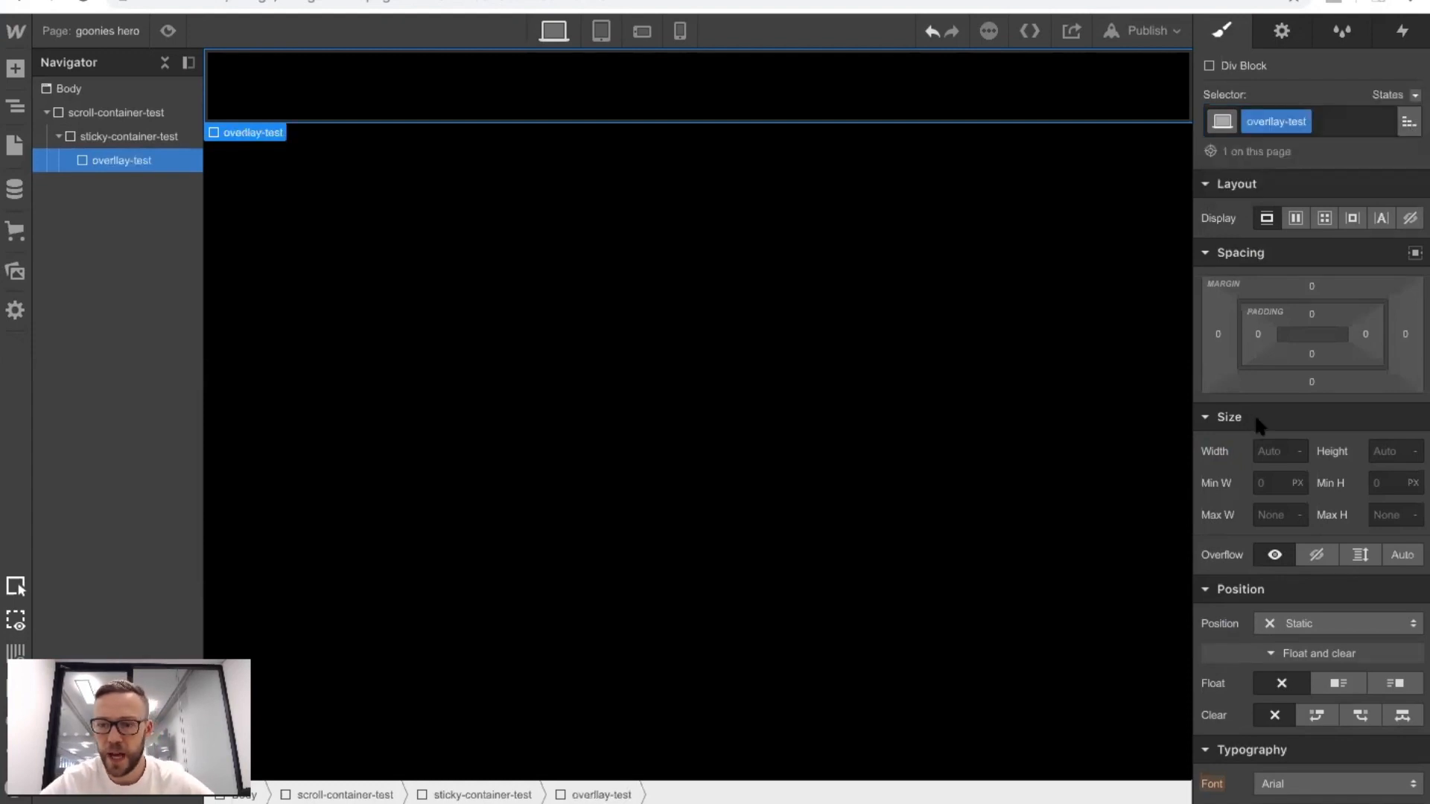
Size the overlay div block to 100% width and 100 VH height.
click(1271, 451)
text(100%)
key(Return)
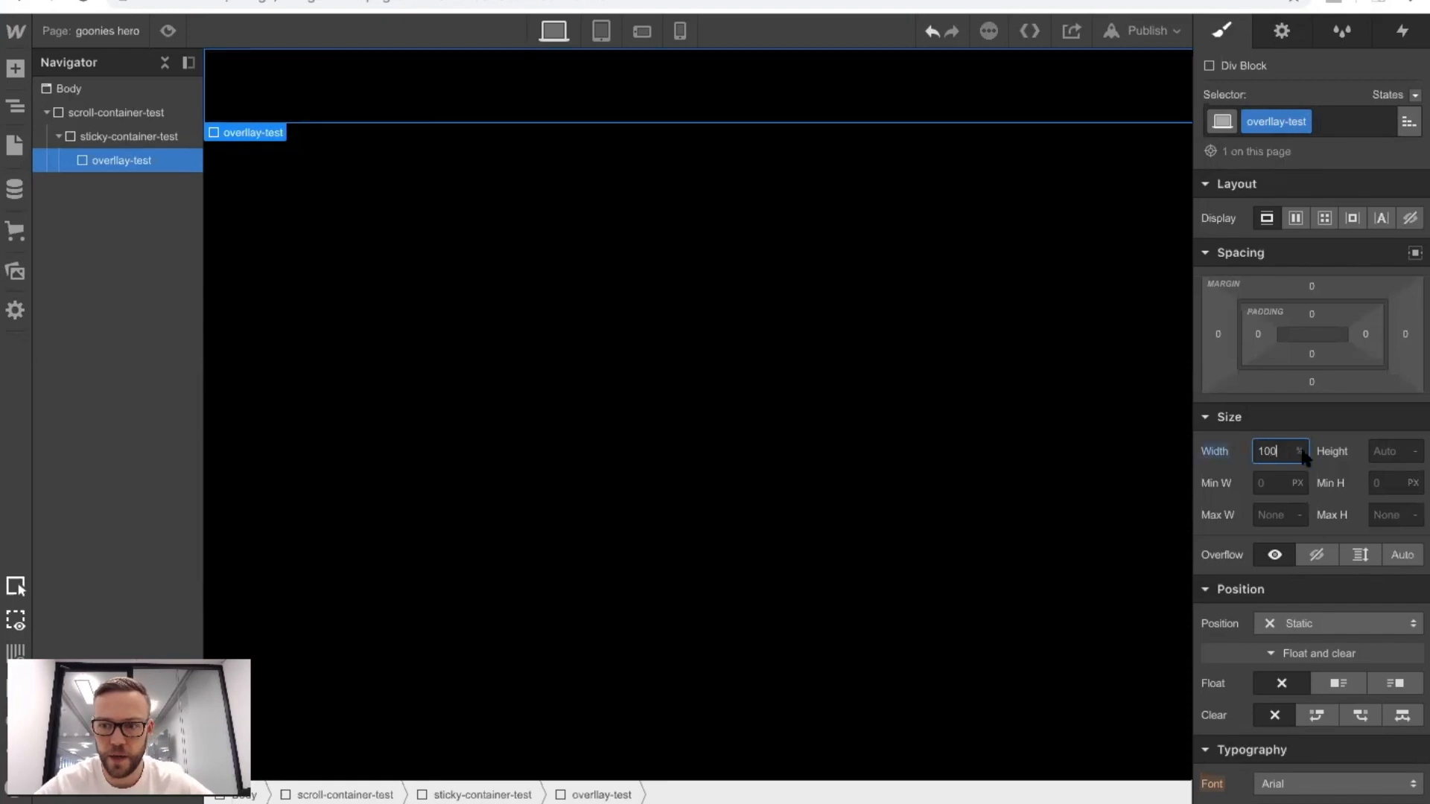
click(1378, 451)
text(100vh)
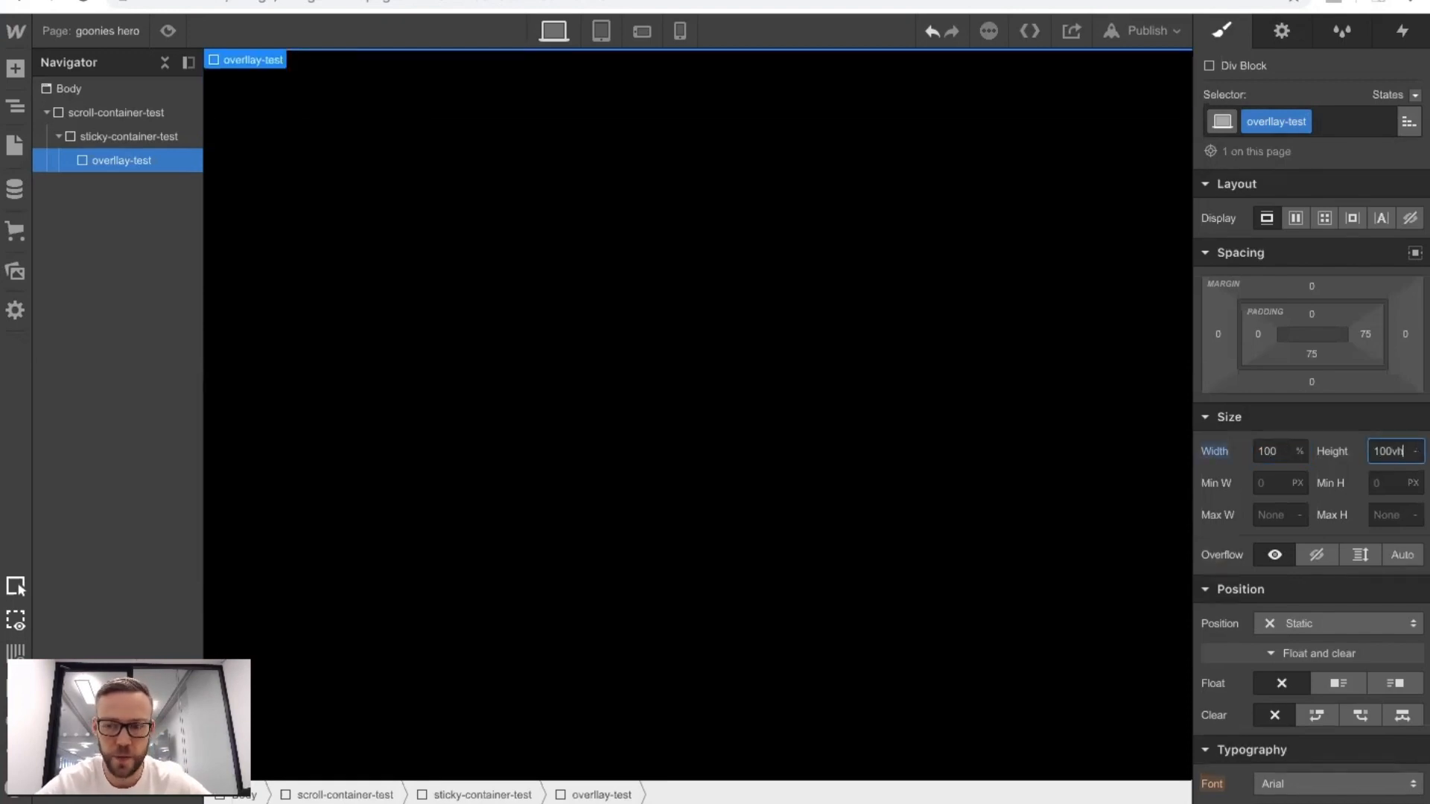
key(Return)
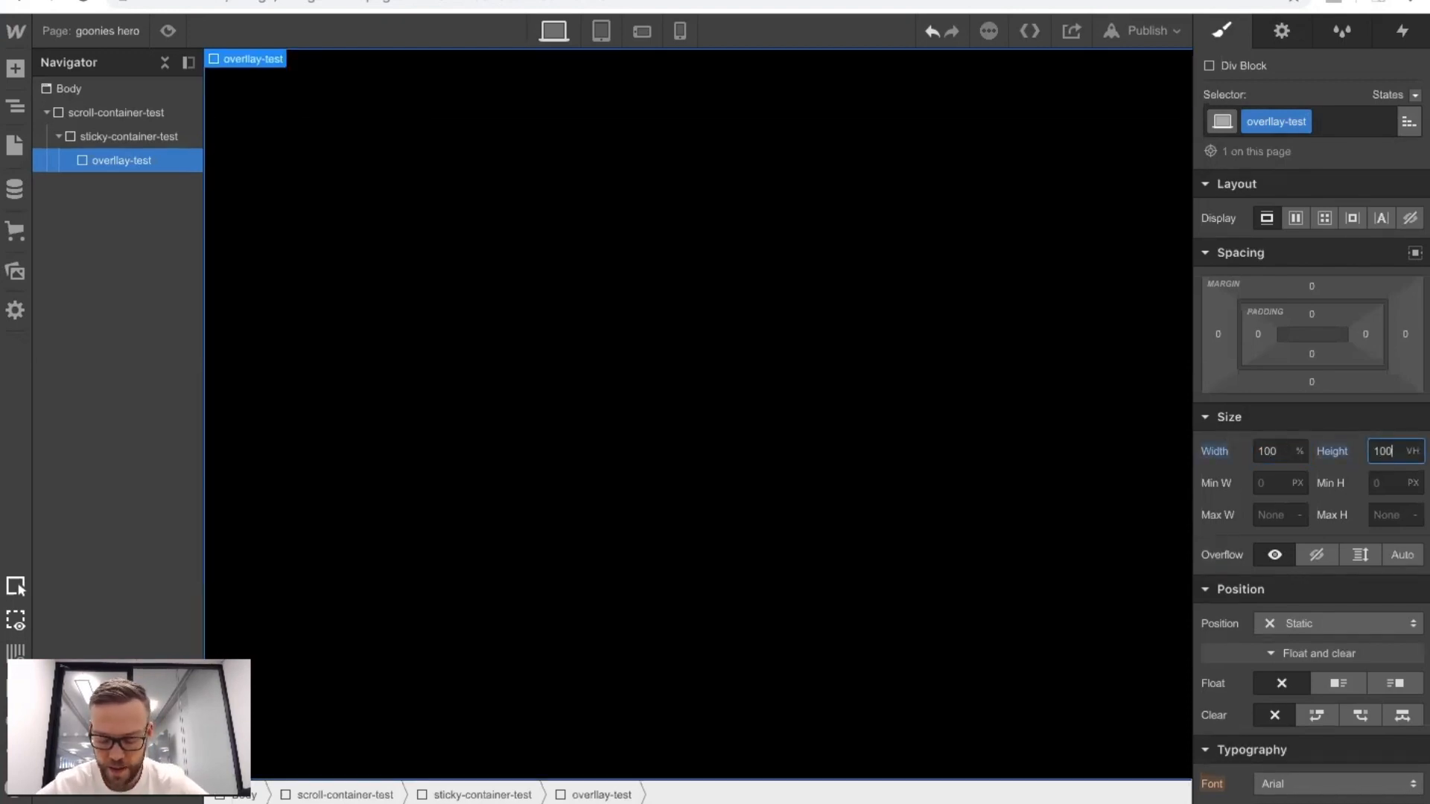
Set the overlay div block's position to absolute with a z-index of 3.
scroll(1365, 543, down, 2)
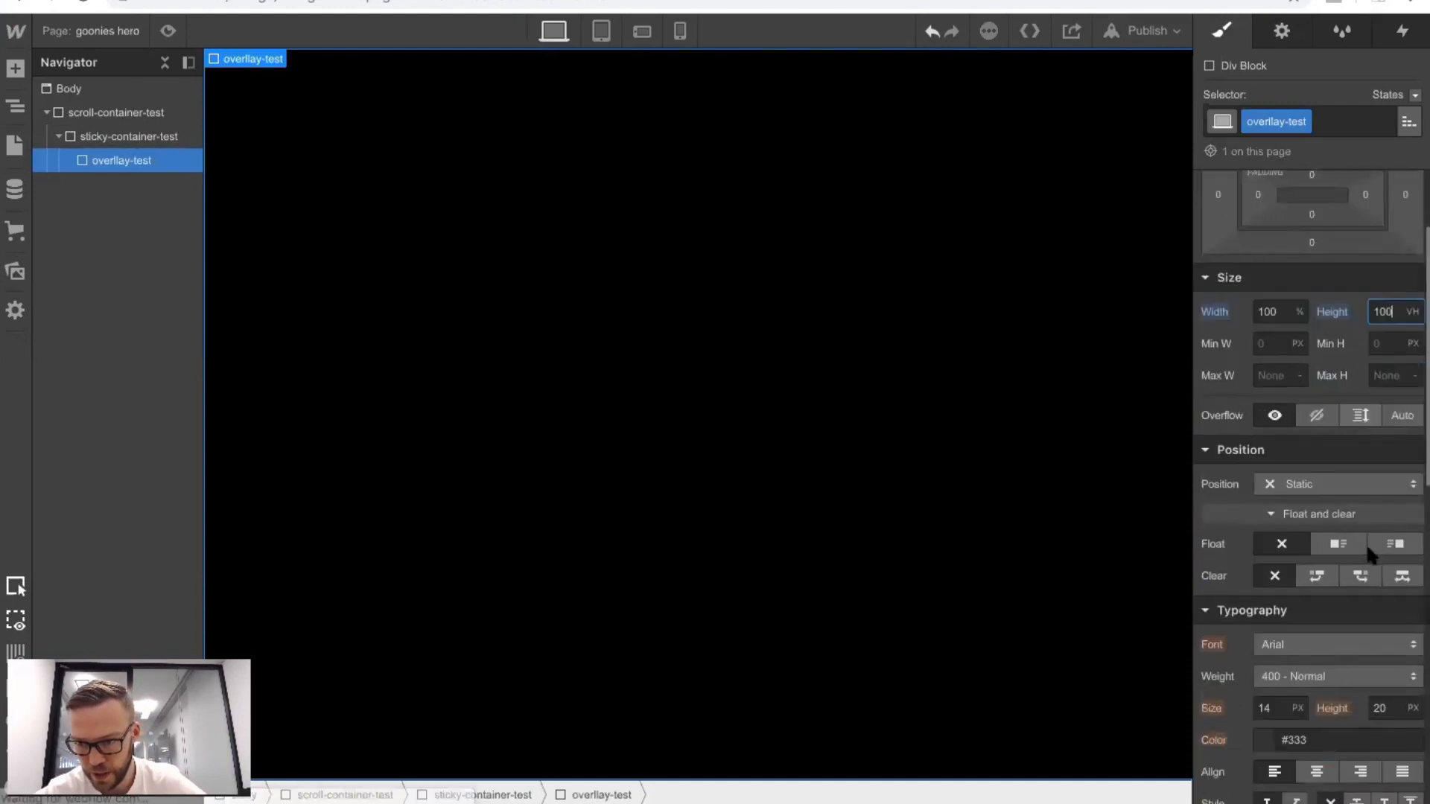
click(1298, 484)
click(1274, 532)
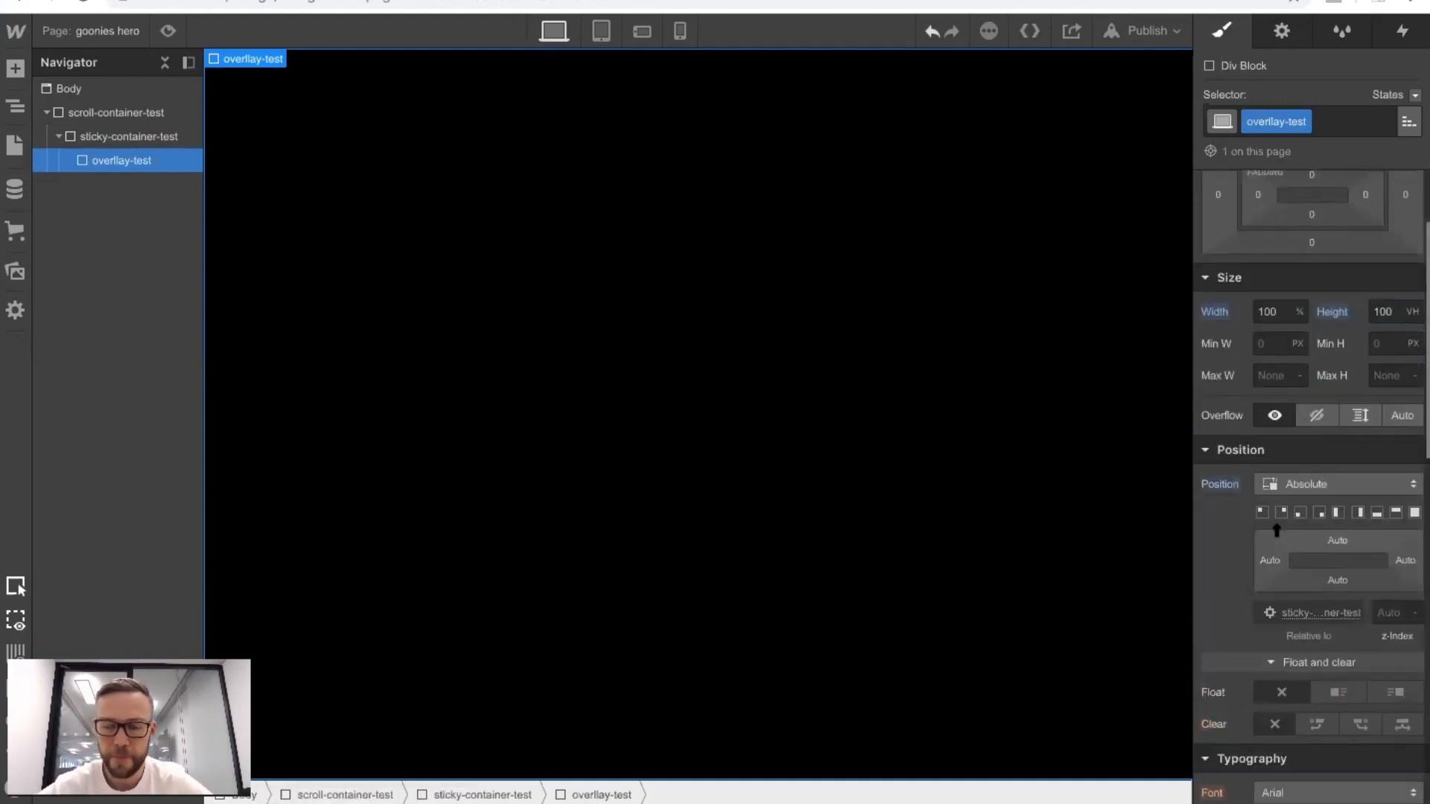
click(1382, 614)
text(3)
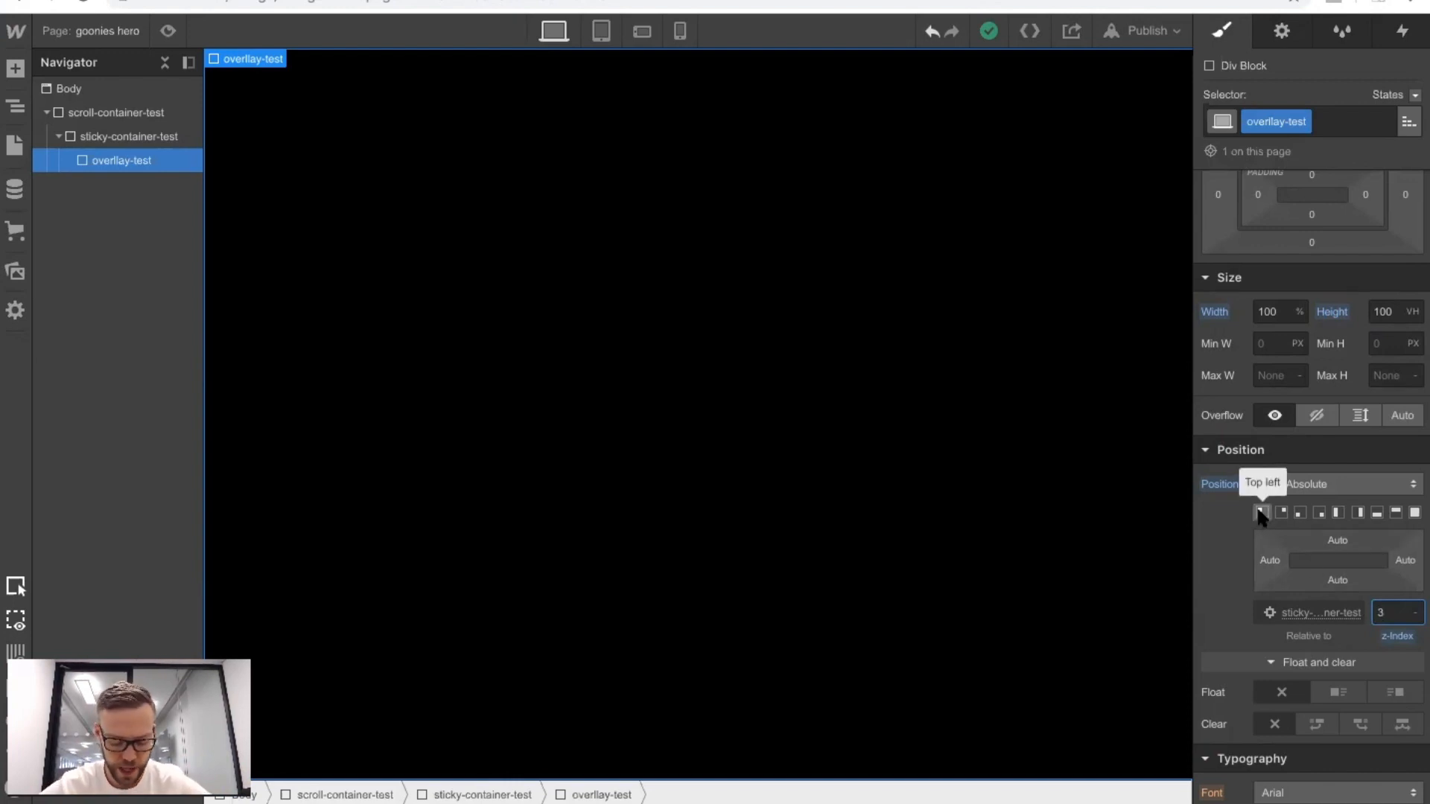
Give the overlay div block a black (#000000) background colour with 40% alpha.
scroll(1260, 515, down, 10)
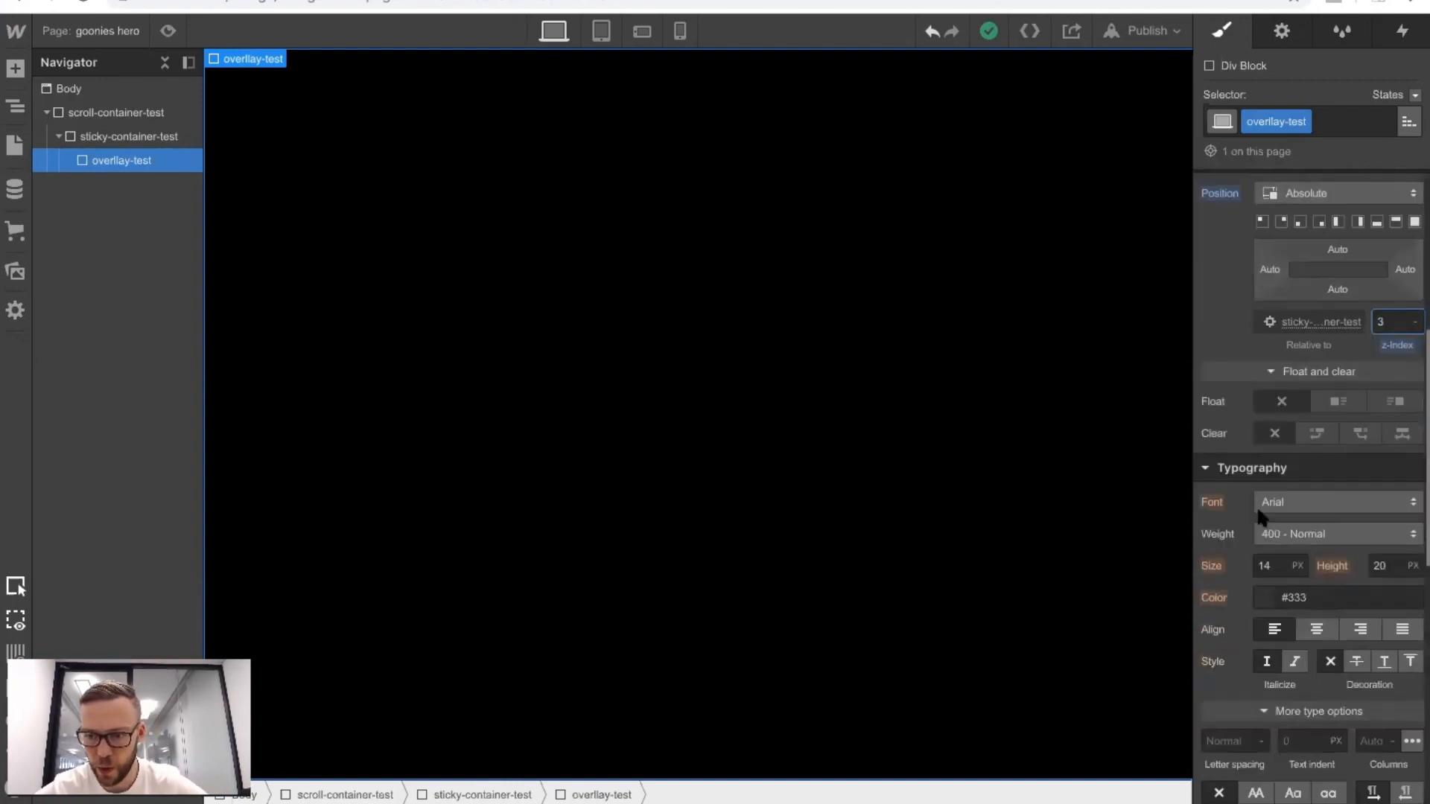
click(1265, 548)
click(1268, 514)
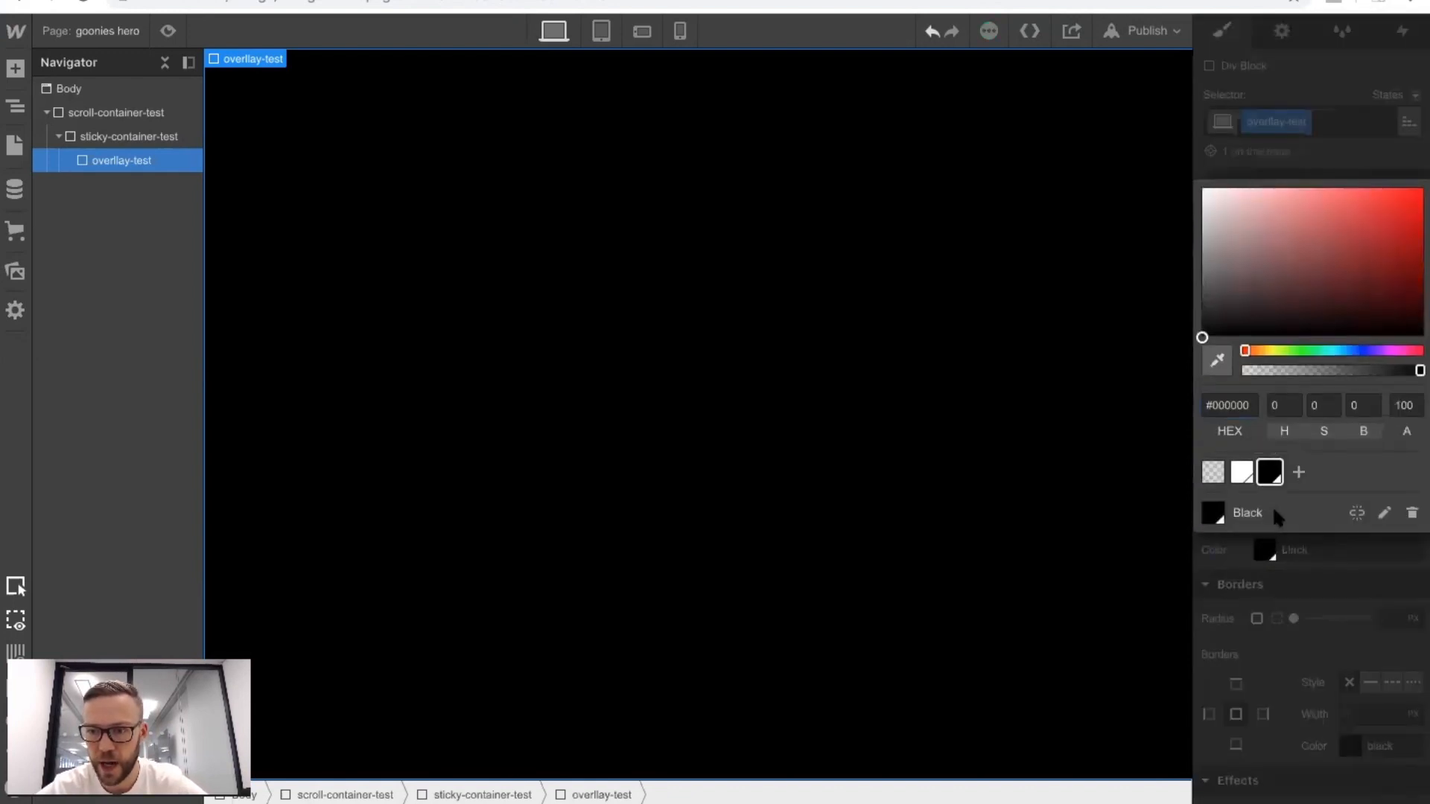
click(1403, 404)
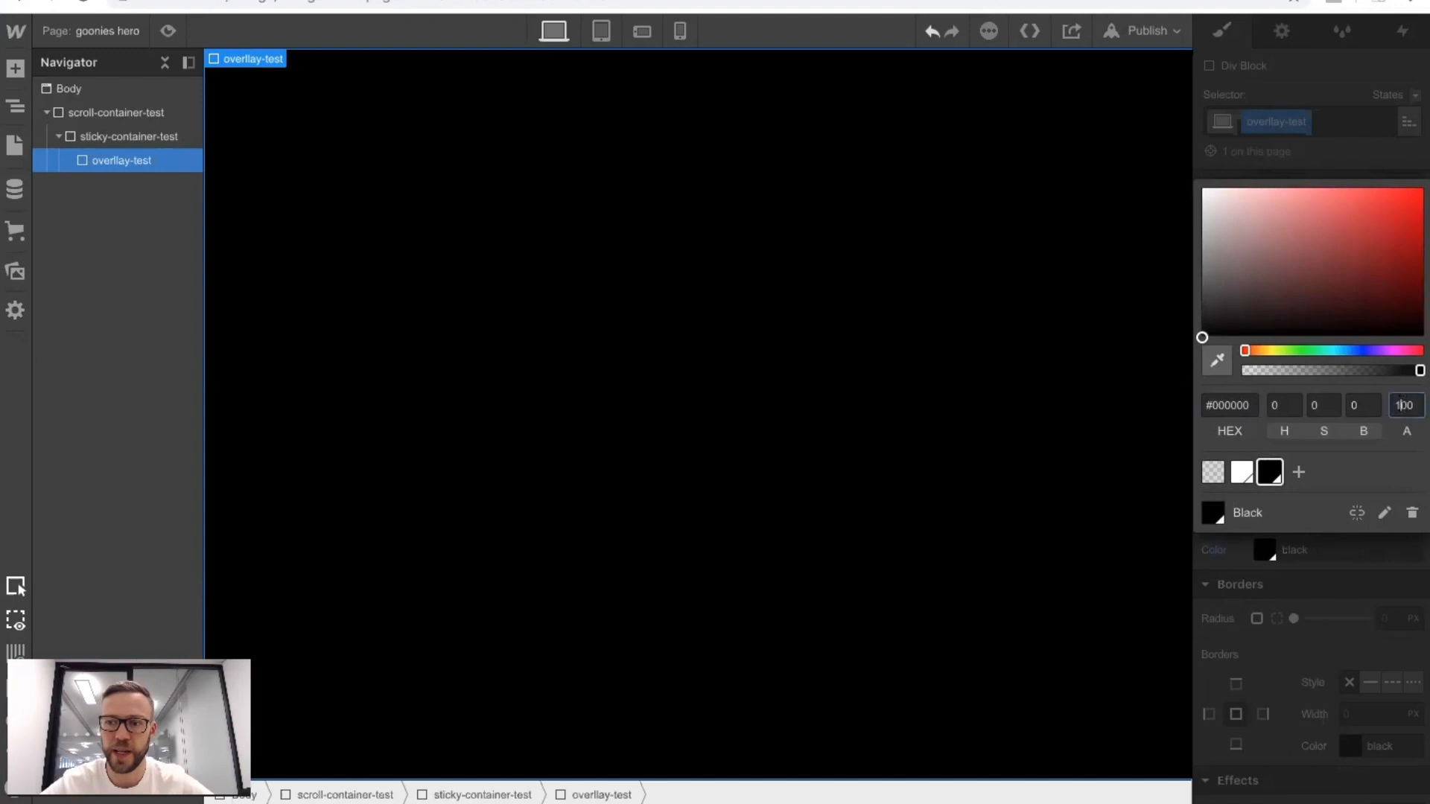
text(50)
key(BackSpace)
key(BackSpace)
text(40)
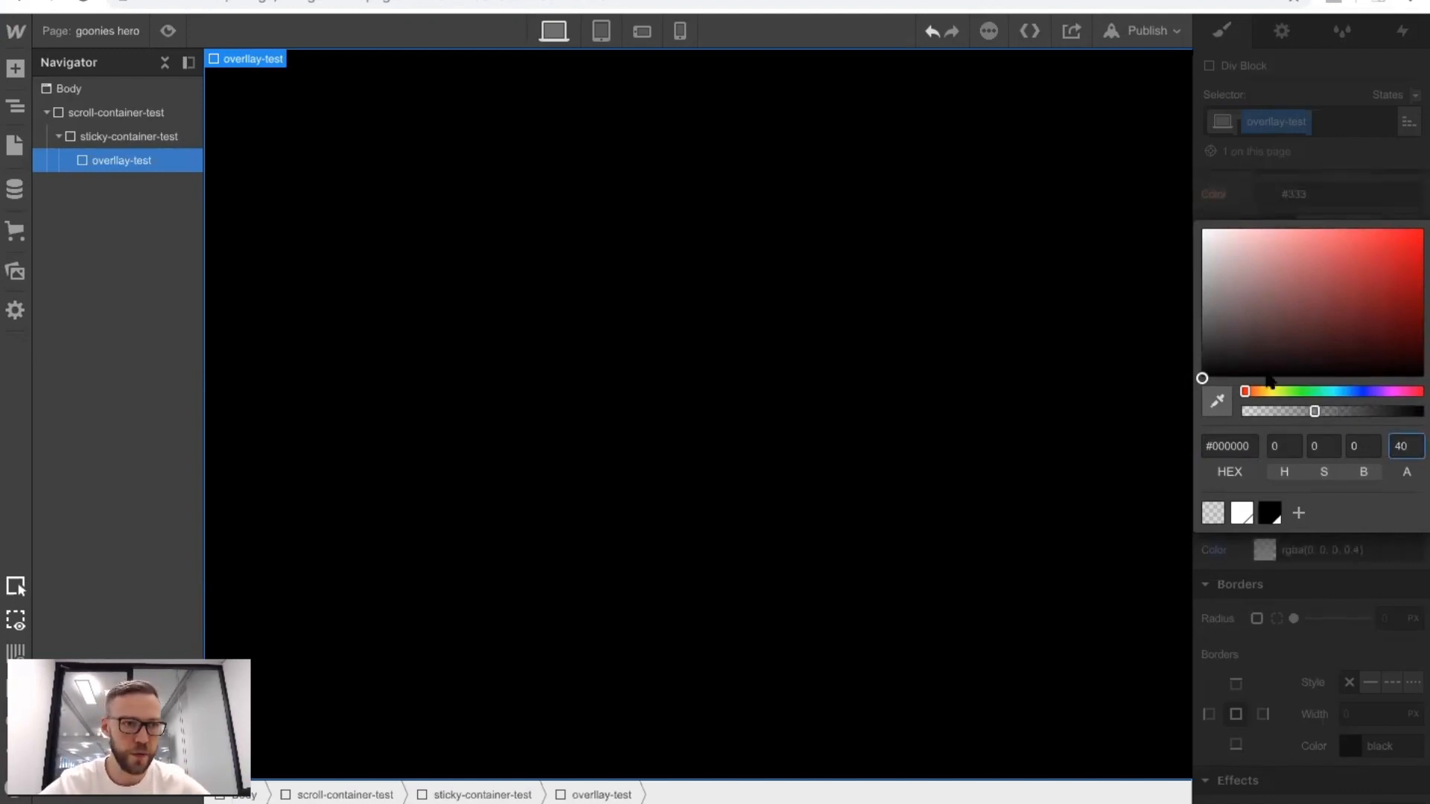
Add a div block inside sticky-container-test, ahead of the overlay, and give it the new class bg-scroll-test.
click(14, 67)
drag(70, 418, 110, 149)
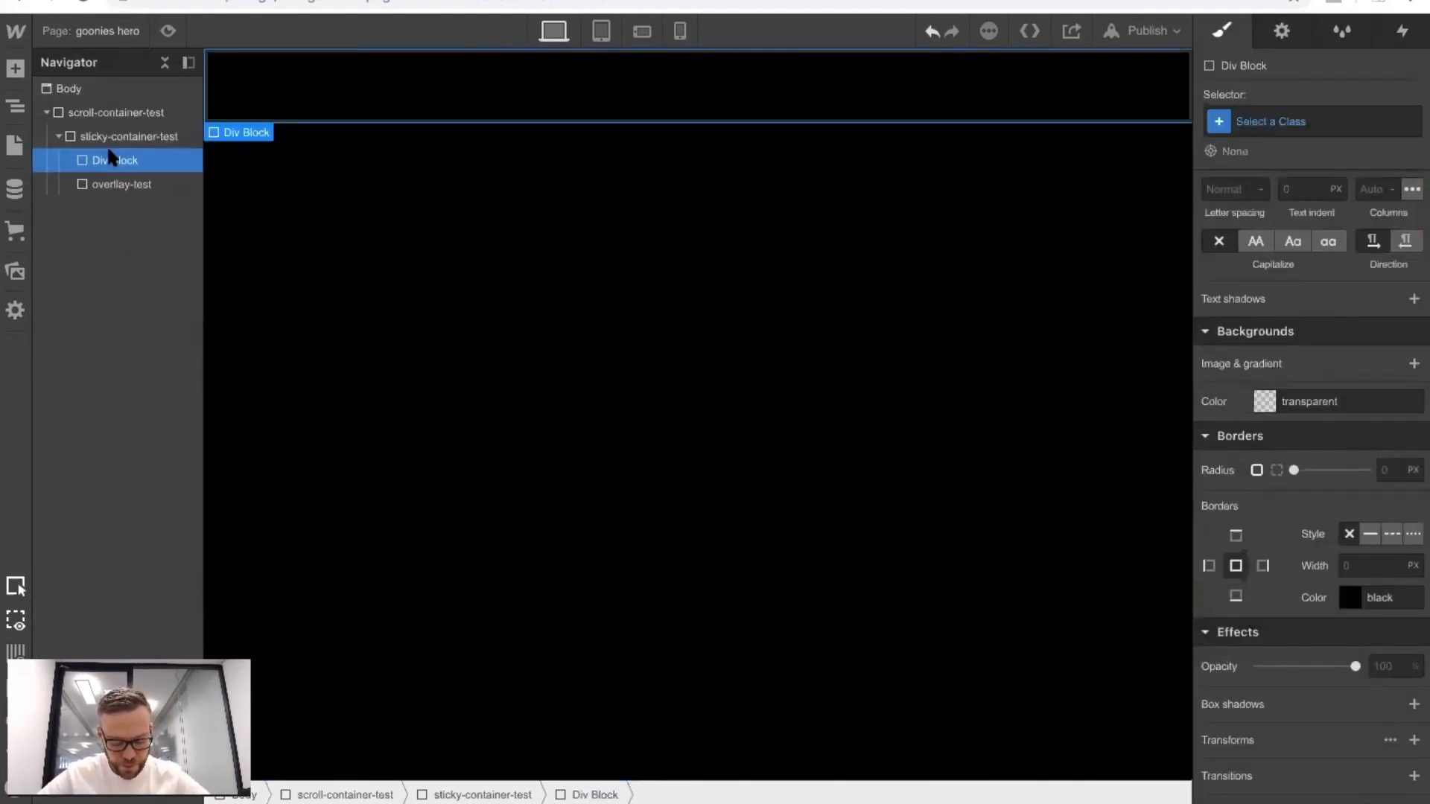
key(ctrl+Return)
text(bg)
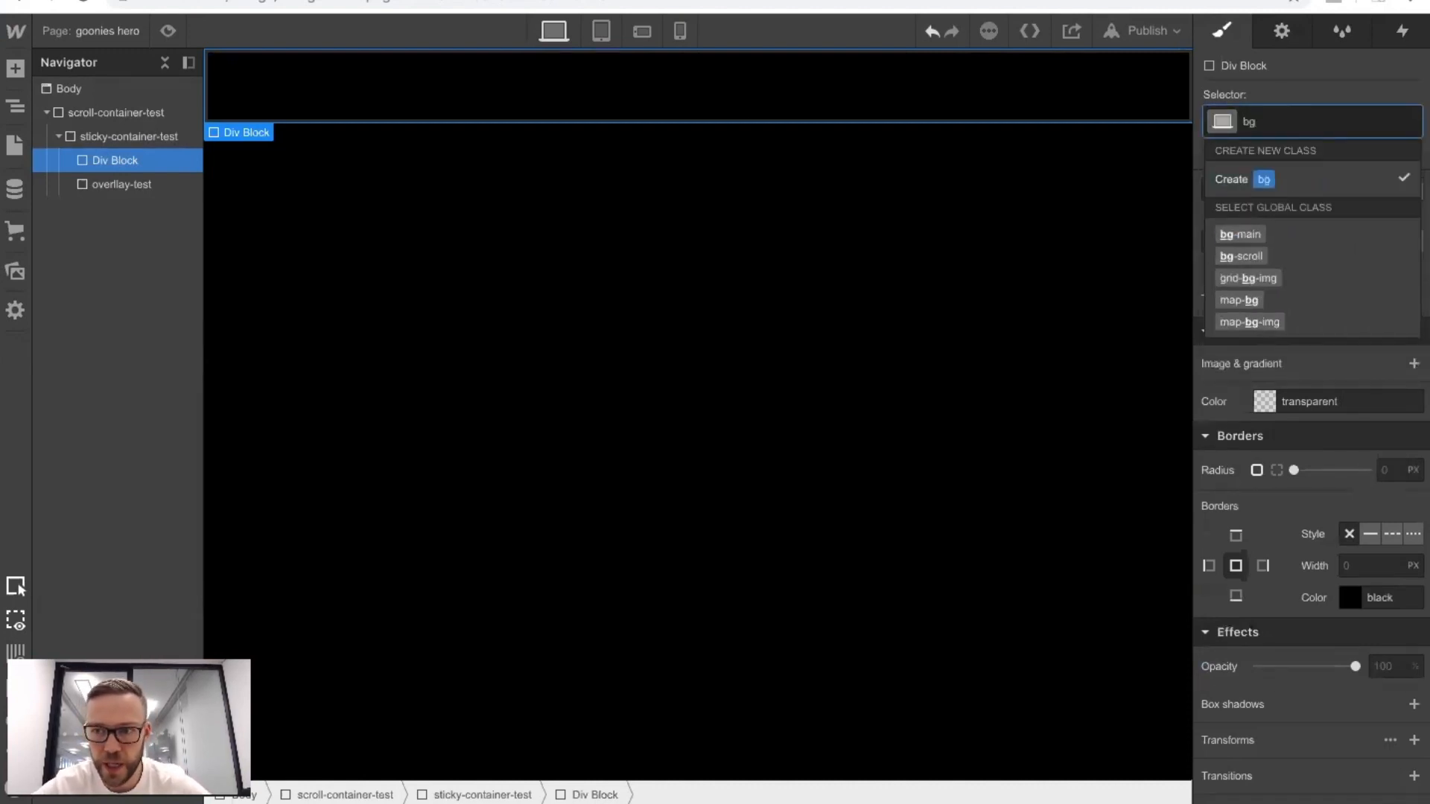
text(-scroll)
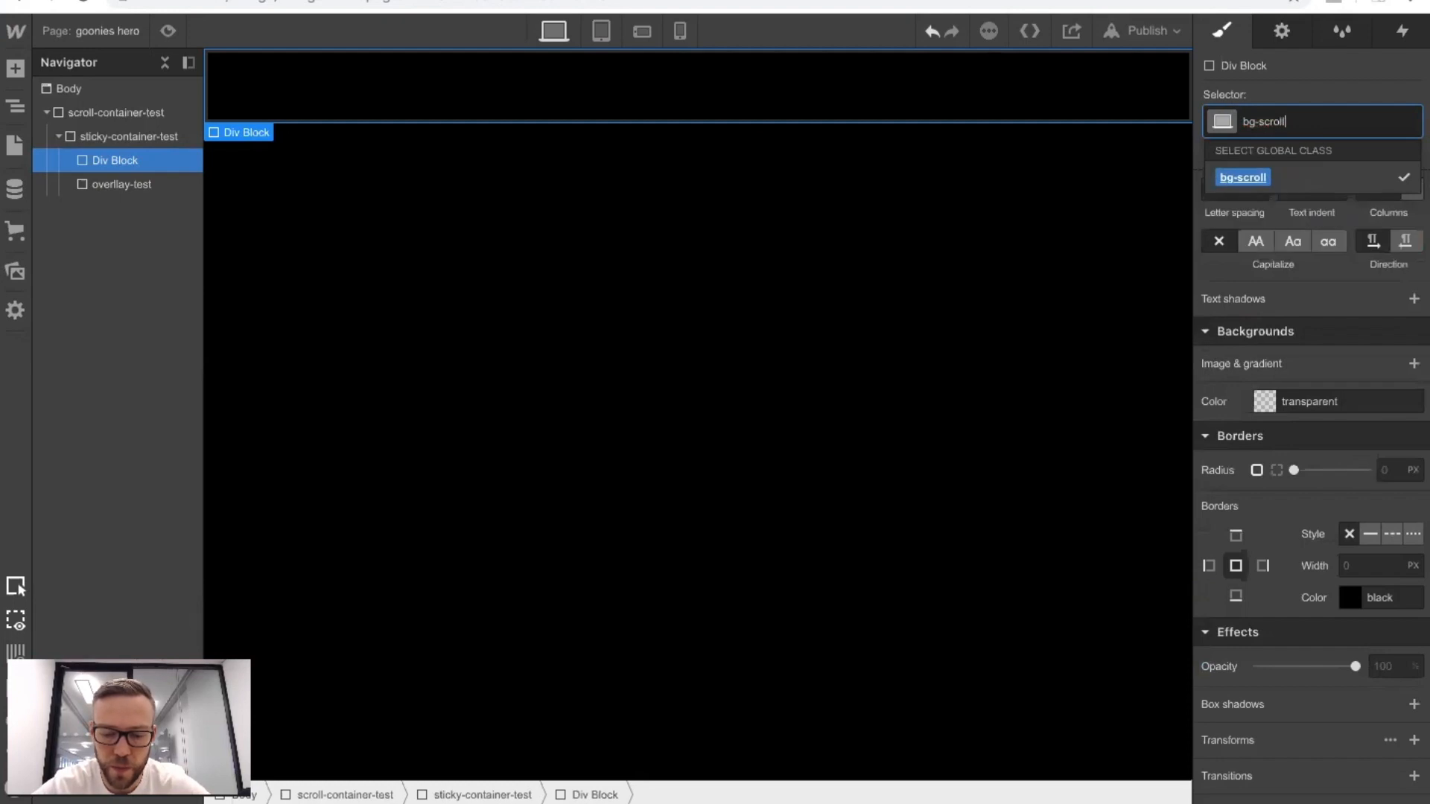
text(-test)
key(Return)
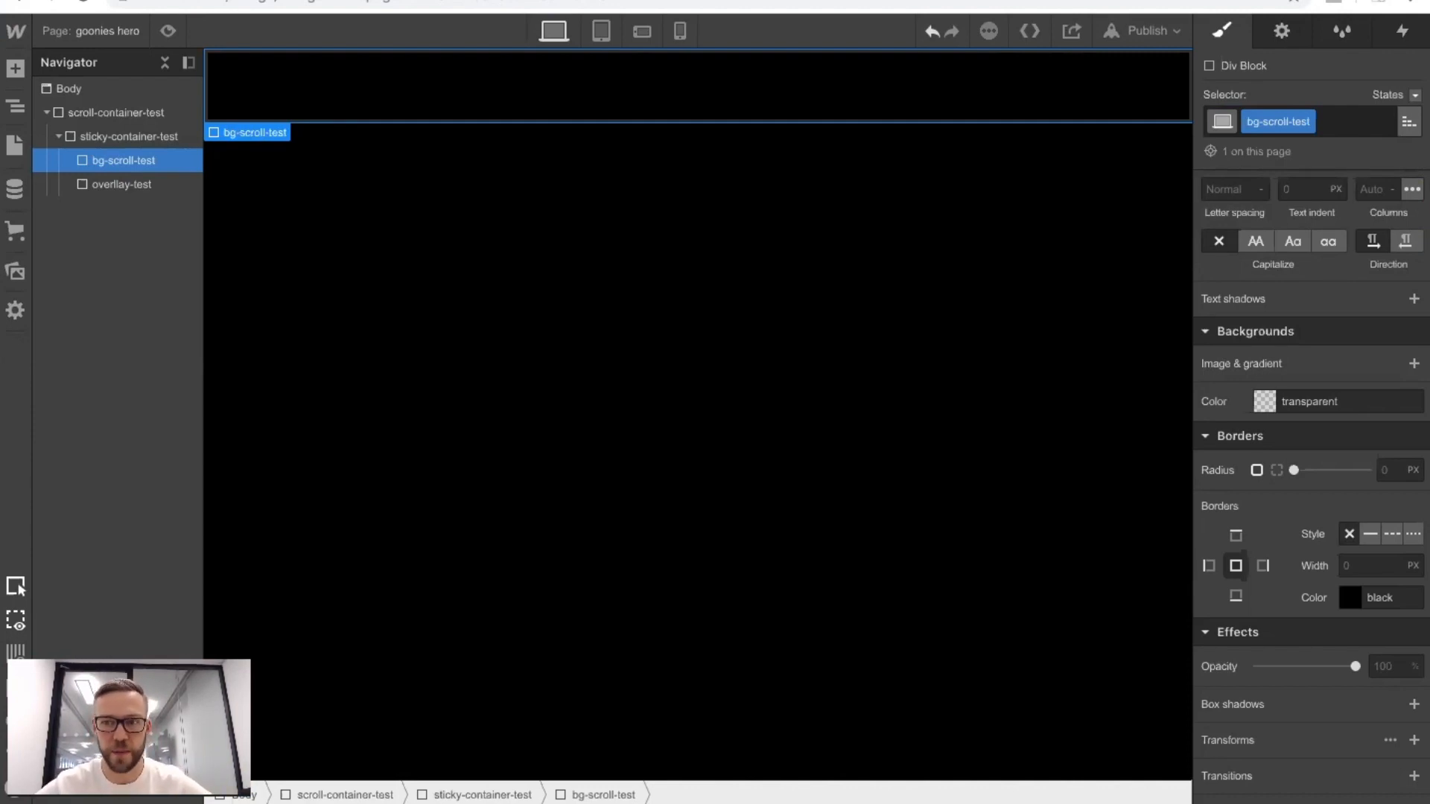
scroll(1279, 250, up, 1)
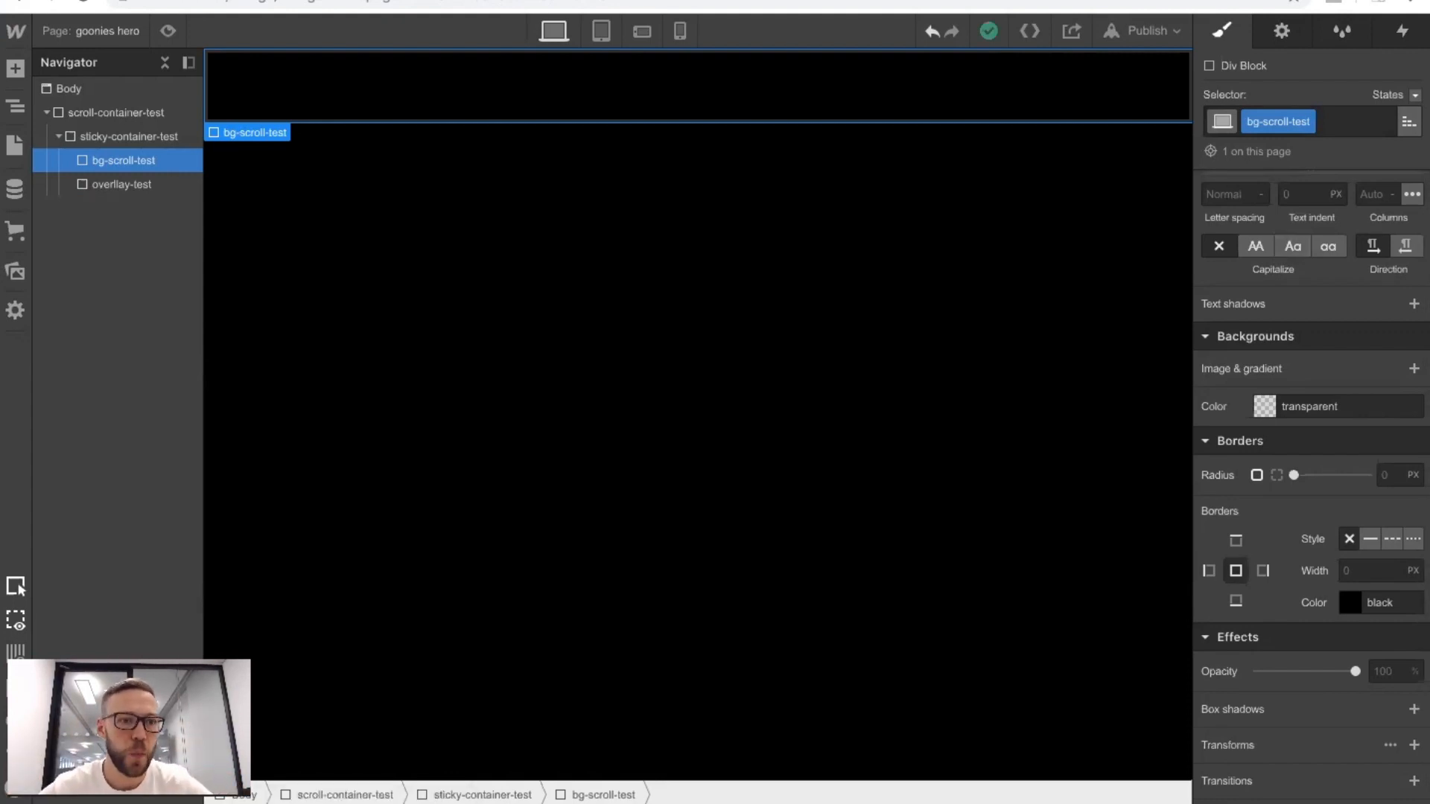
key(ctrl+Tab)
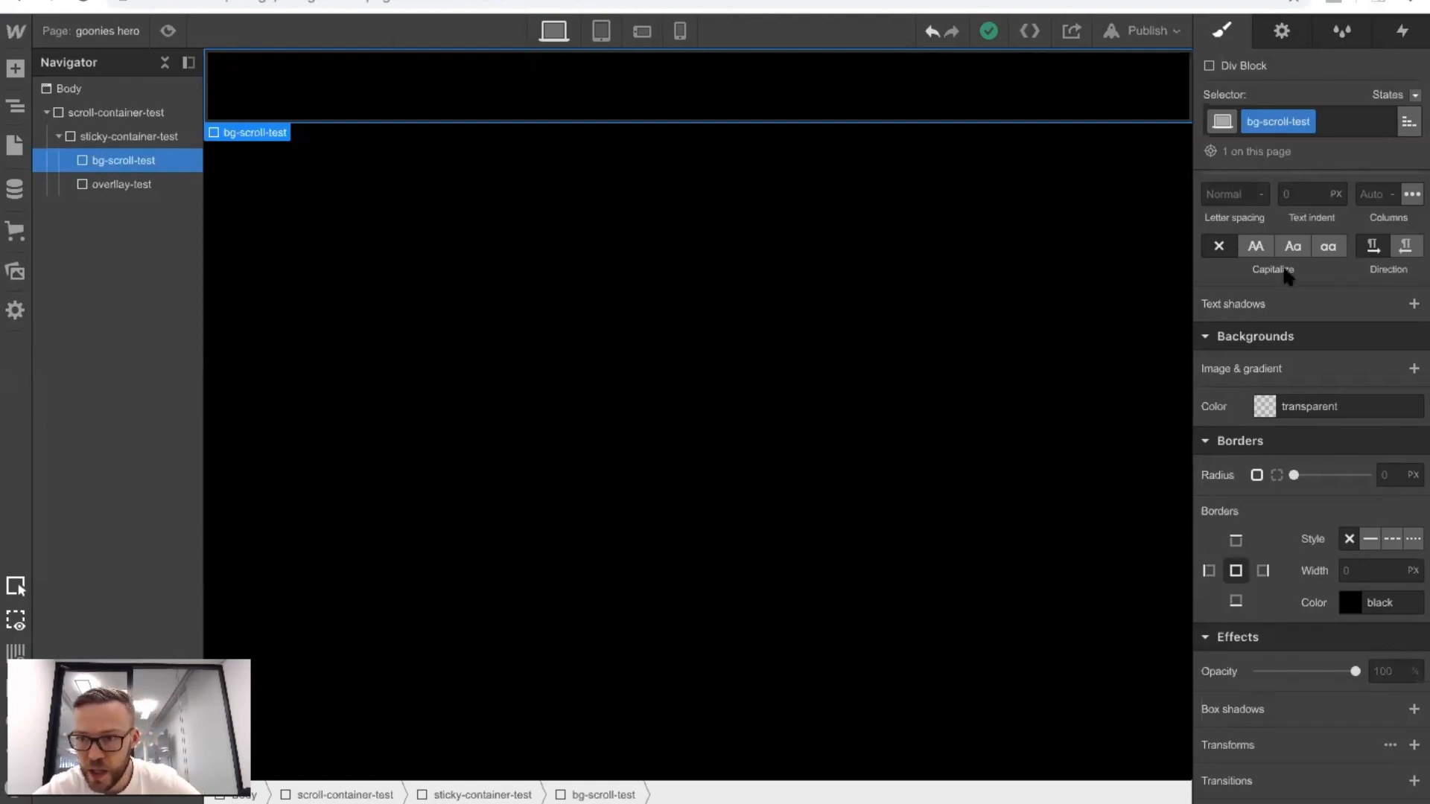
Set the width of bg-scroll-test to 100%.
scroll(1287, 275, up, 8)
scroll(1286, 276, up, 3)
click(1275, 451)
text(100%)
key(Return)
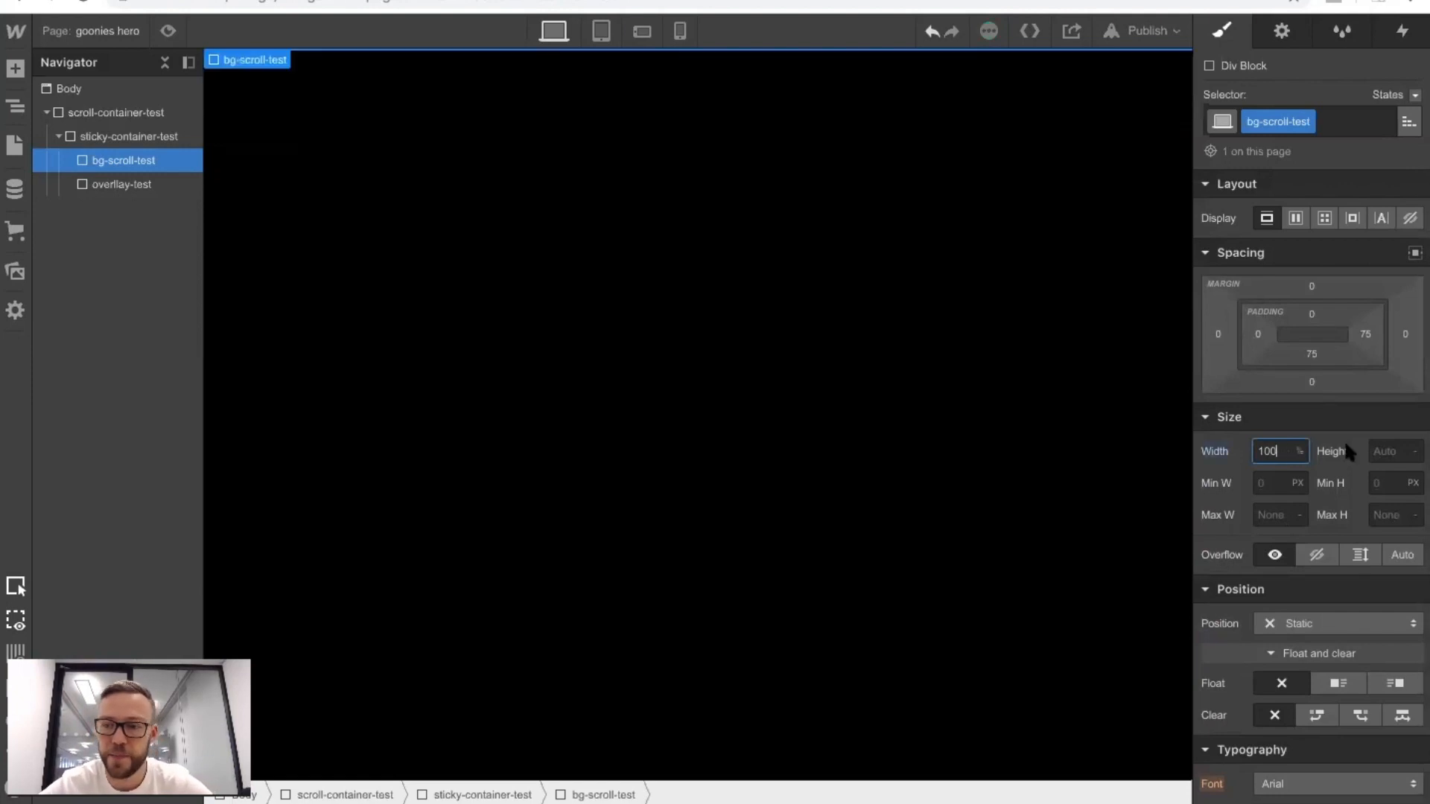
Give bg-scroll-test a height of 150 VH and an absolute position with a z-index of 1.
click(1390, 451)
text(150vh)
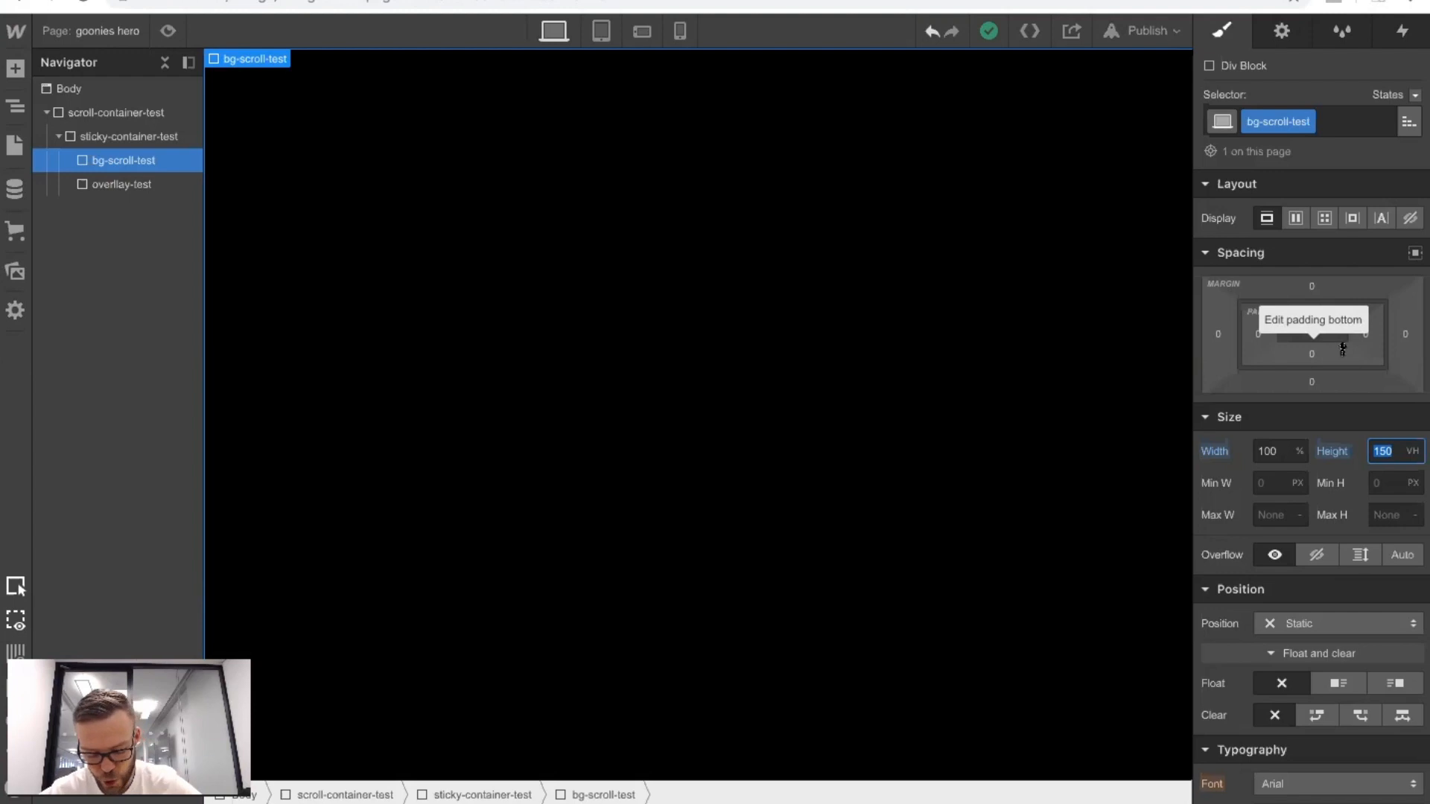
scroll(1325, 372, down, 3)
click(1296, 470)
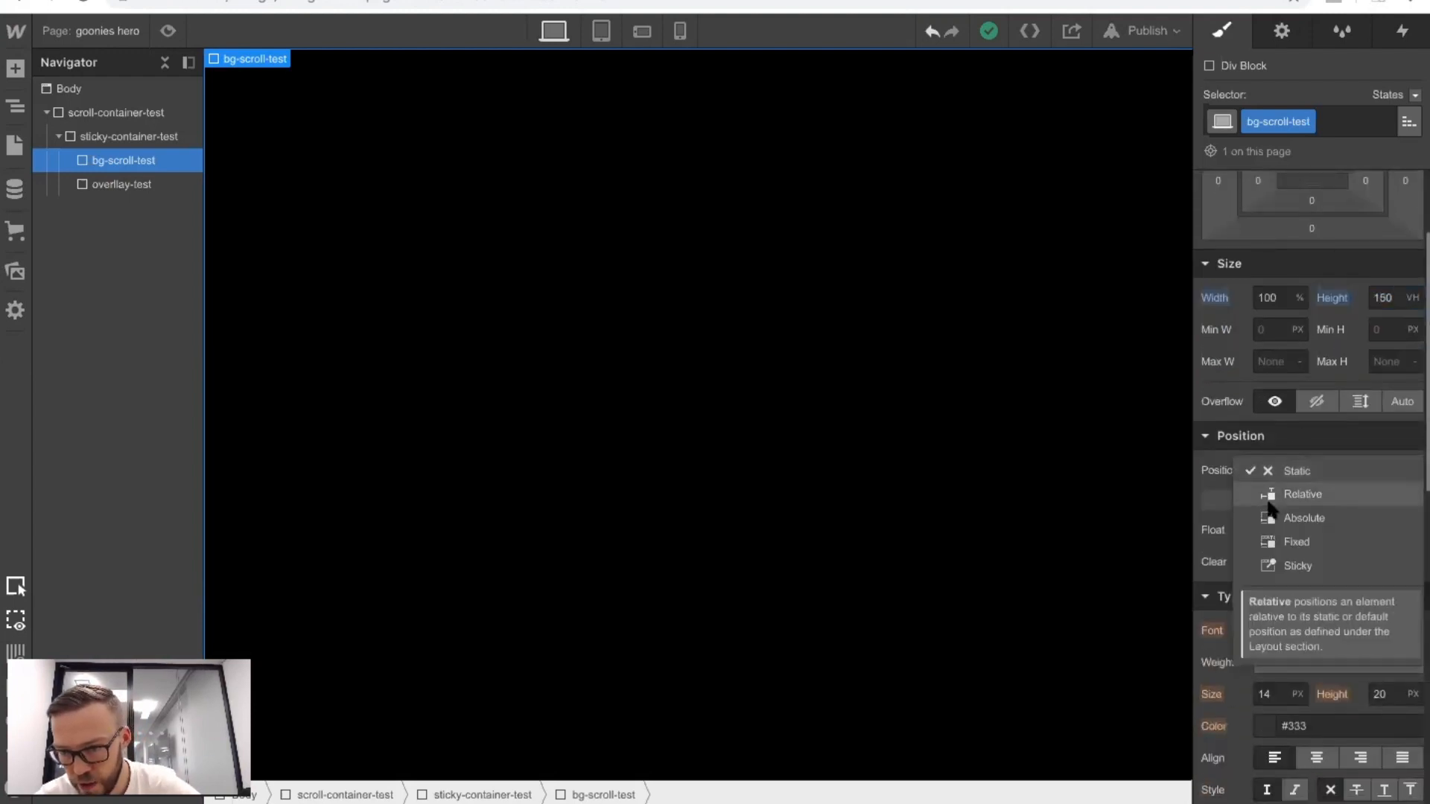
click(1276, 515)
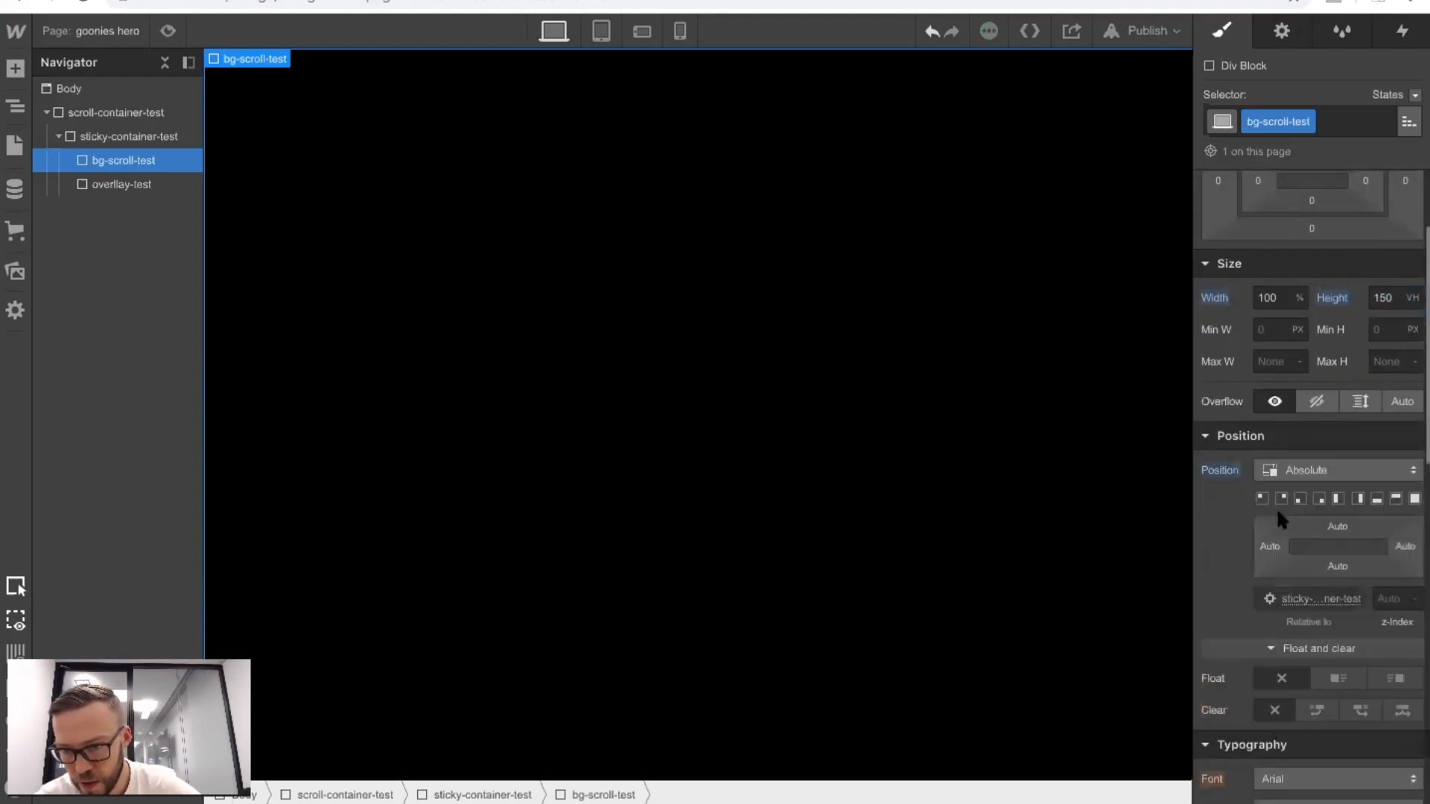
click(1386, 599)
text(1)
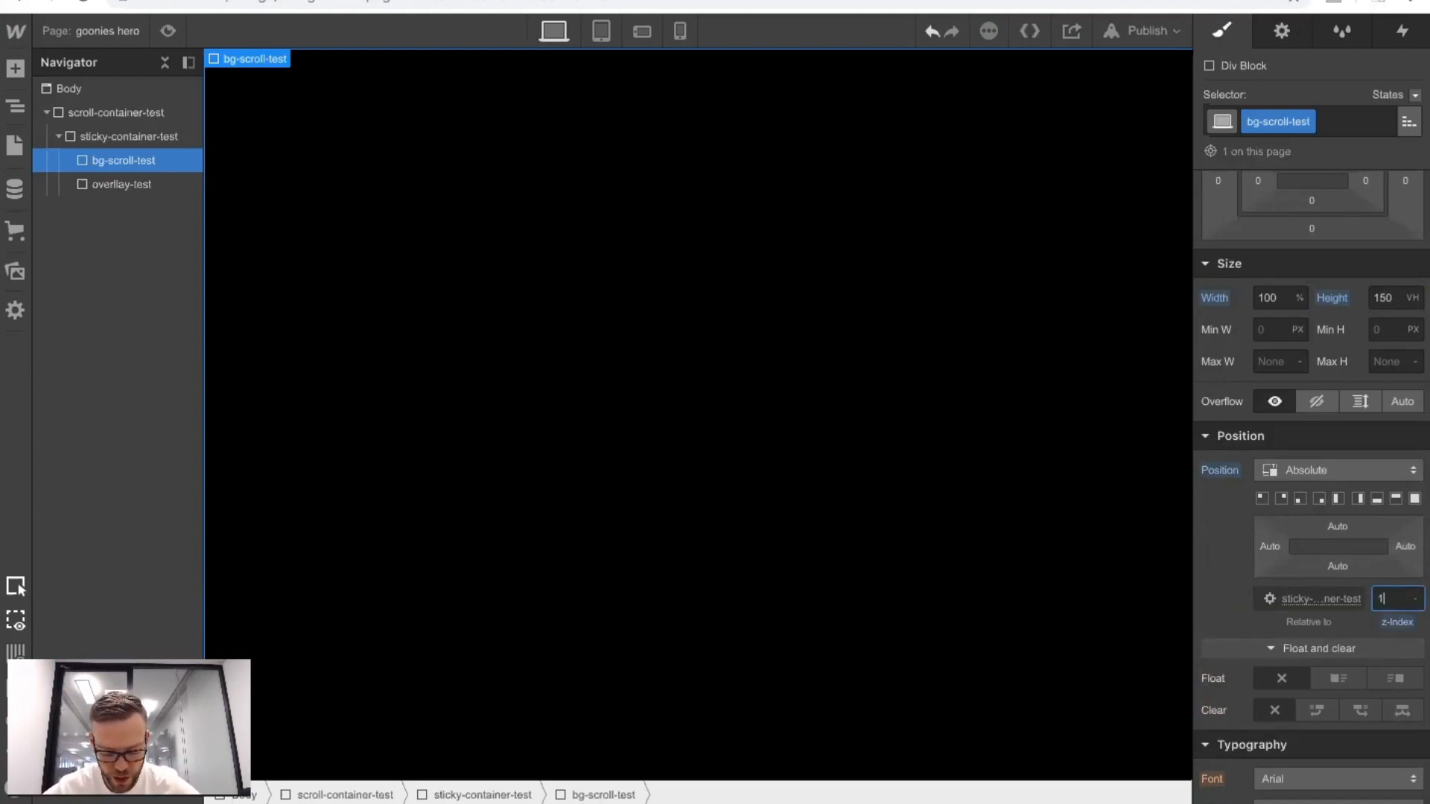
Add the image background-min 3.png as the background of bg-scroll-test.
scroll(1242, 683, down, 10)
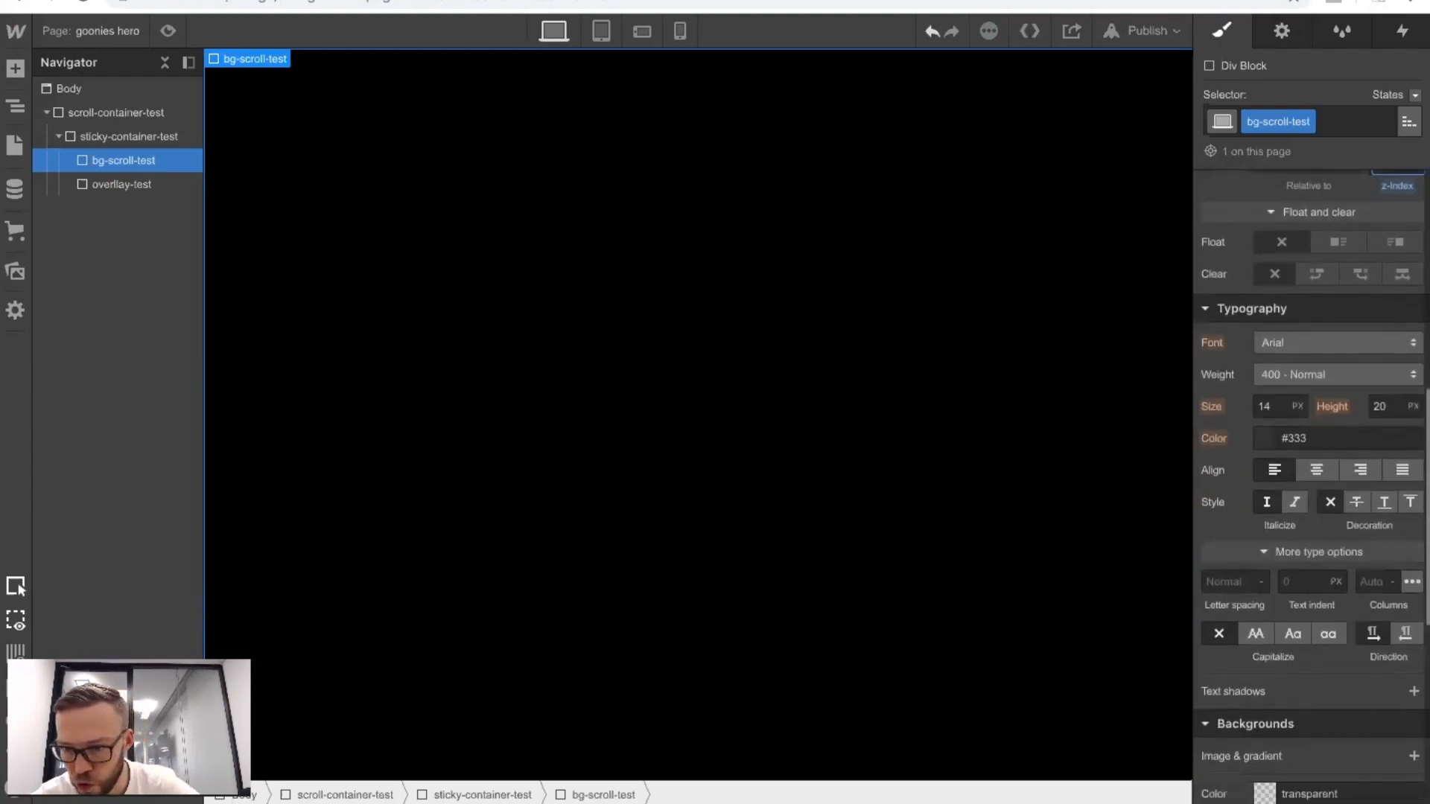
scroll(1242, 683, down, 1)
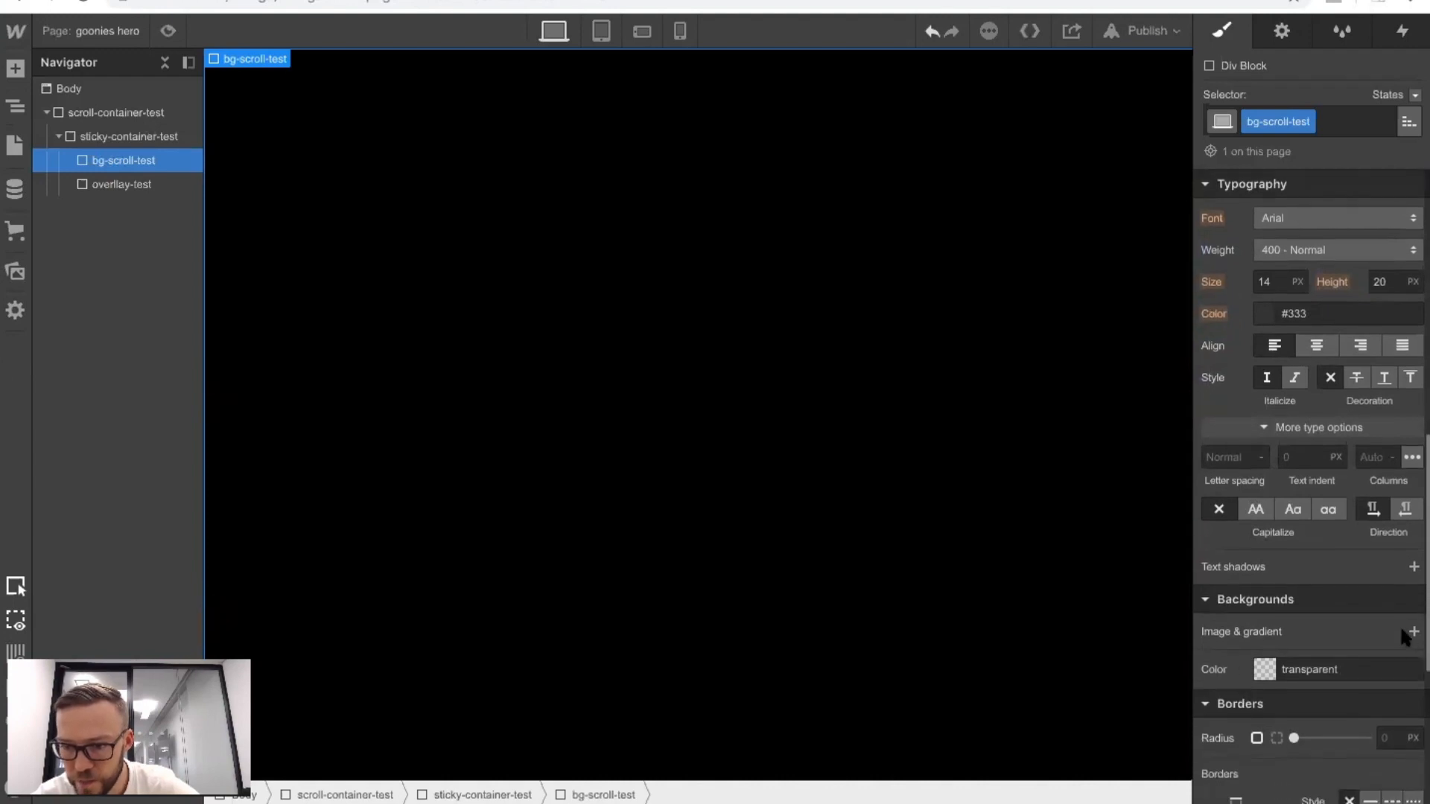
click(1412, 630)
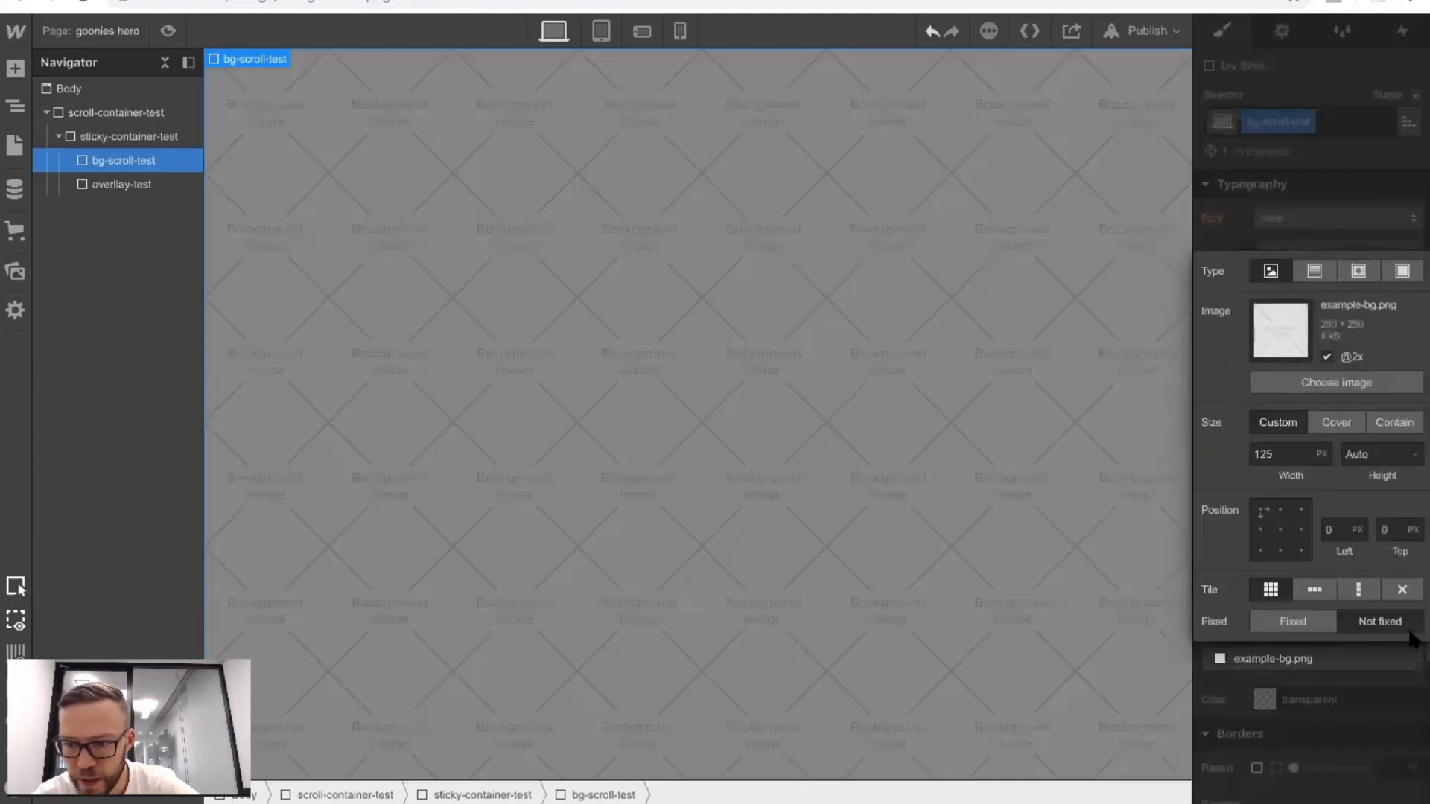
click(1286, 385)
scroll(177, 346, down, 8)
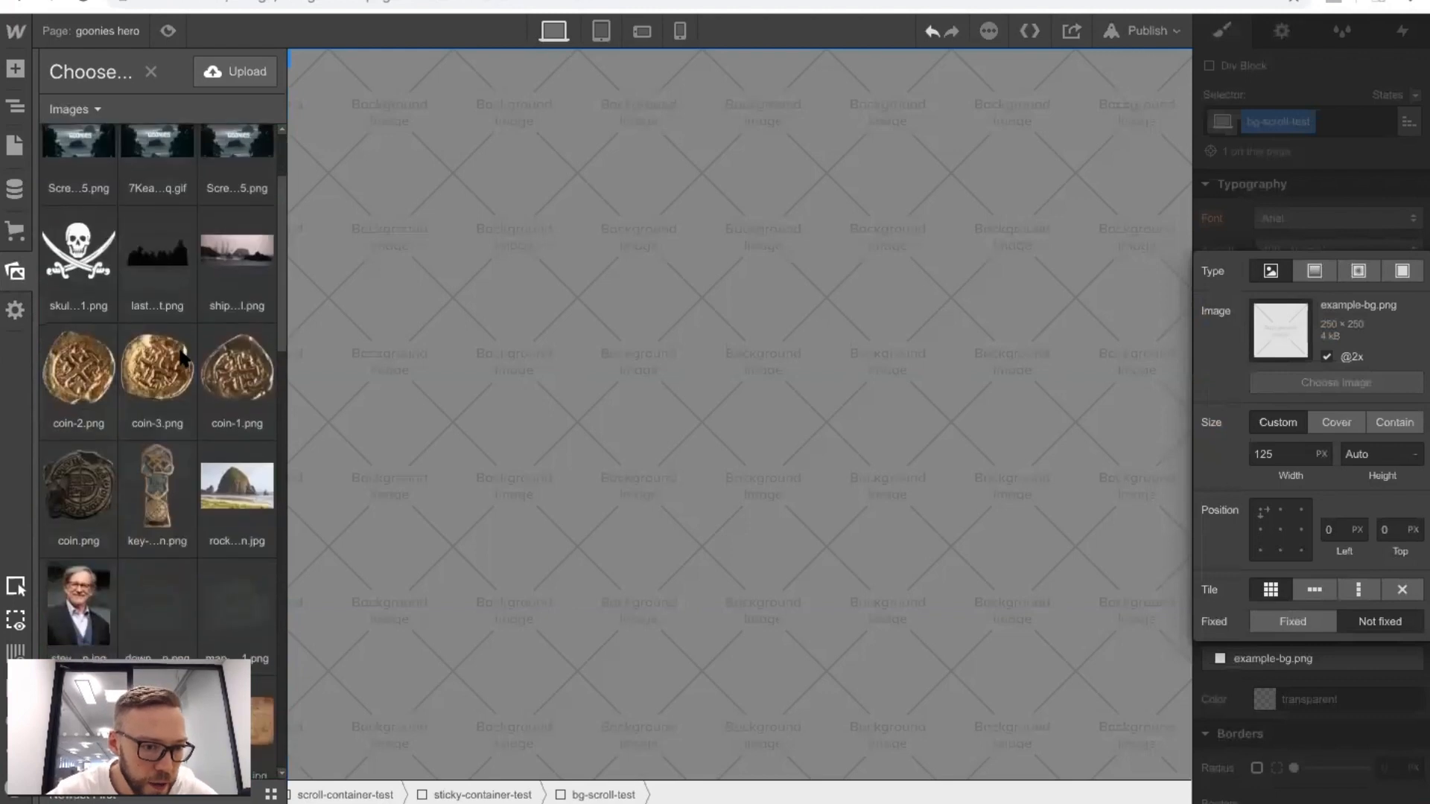
scroll(181, 358, down, 2)
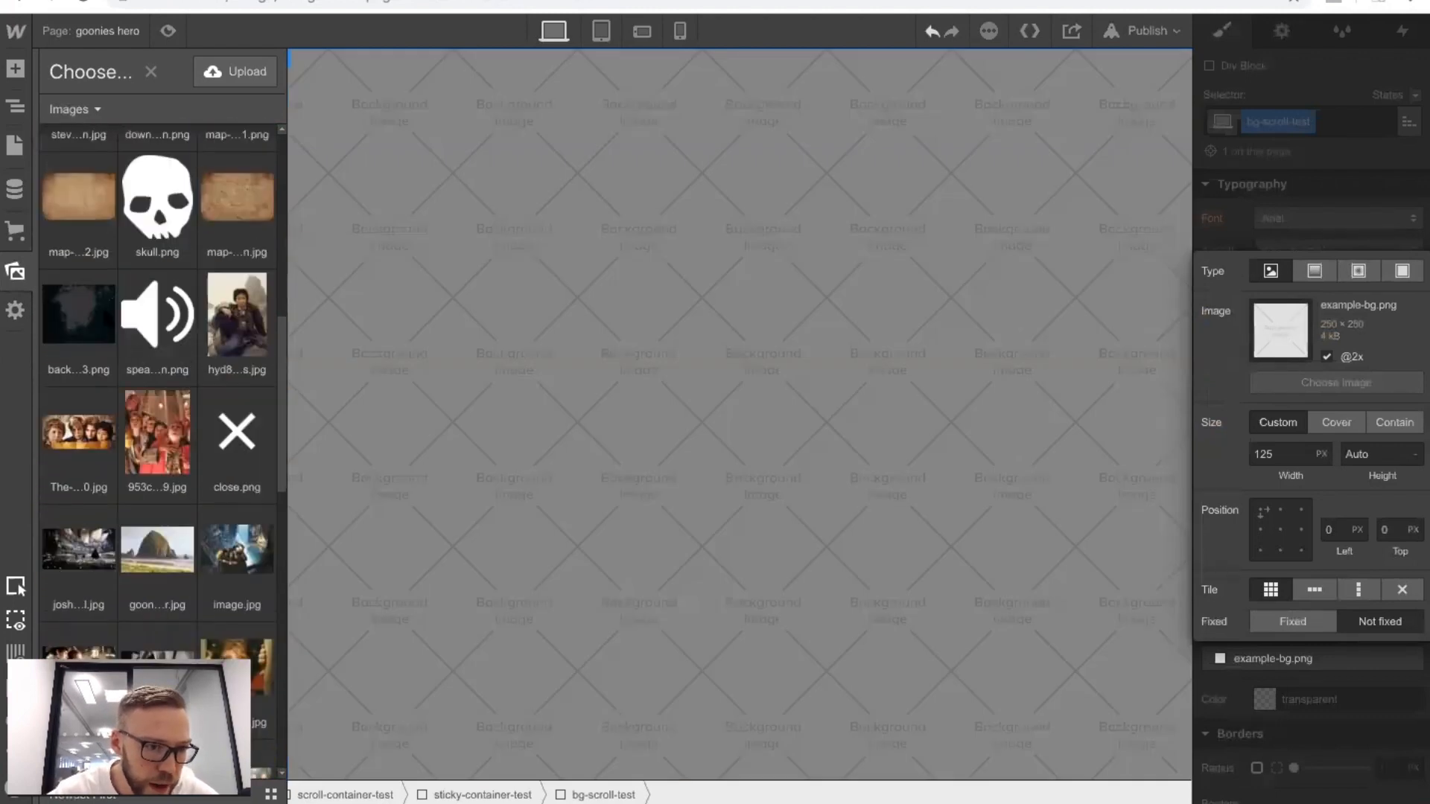
click(78, 314)
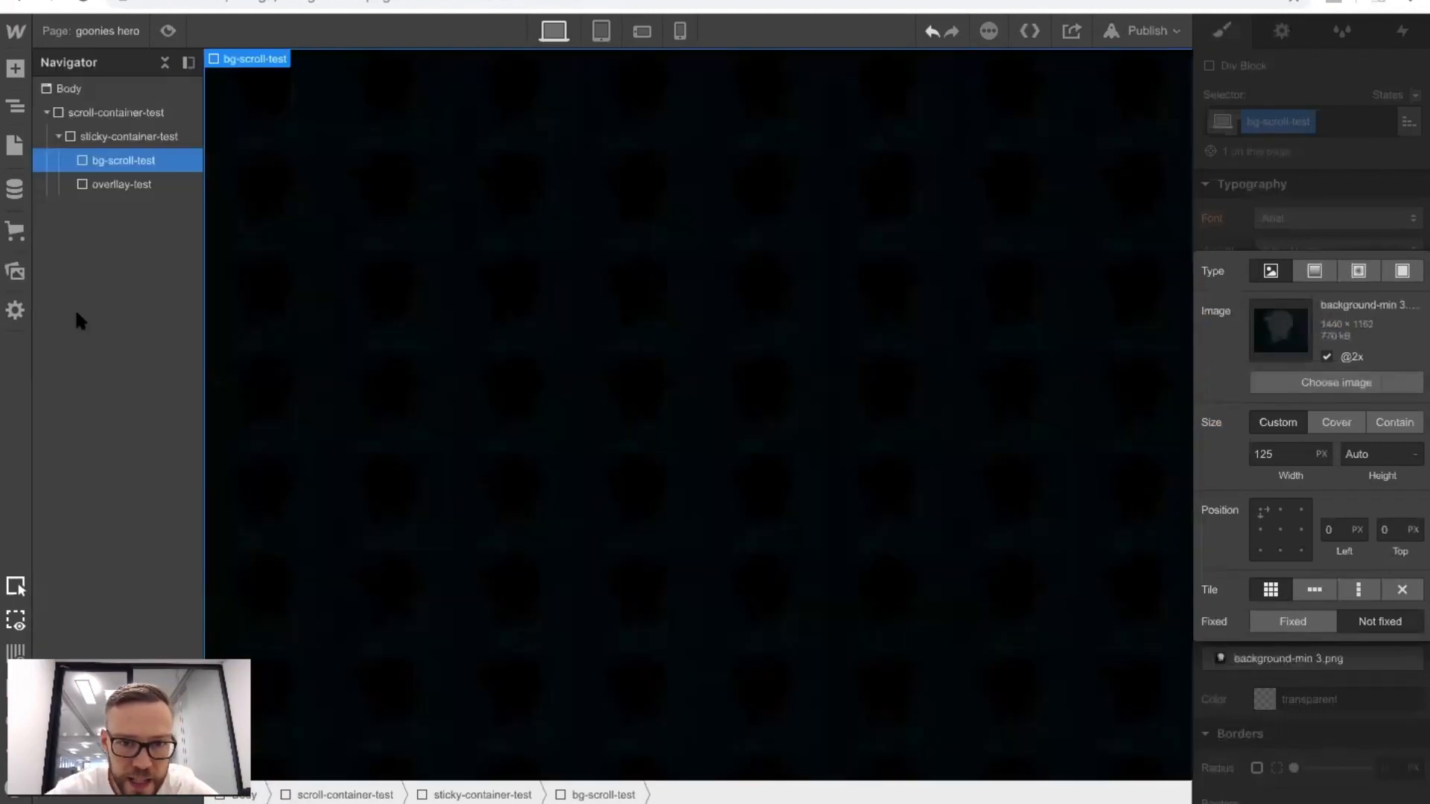
Set the bg-scroll-test background image to cover, centred at 50% / 50%, without tiling.
click(1339, 422)
click(1280, 529)
click(1401, 590)
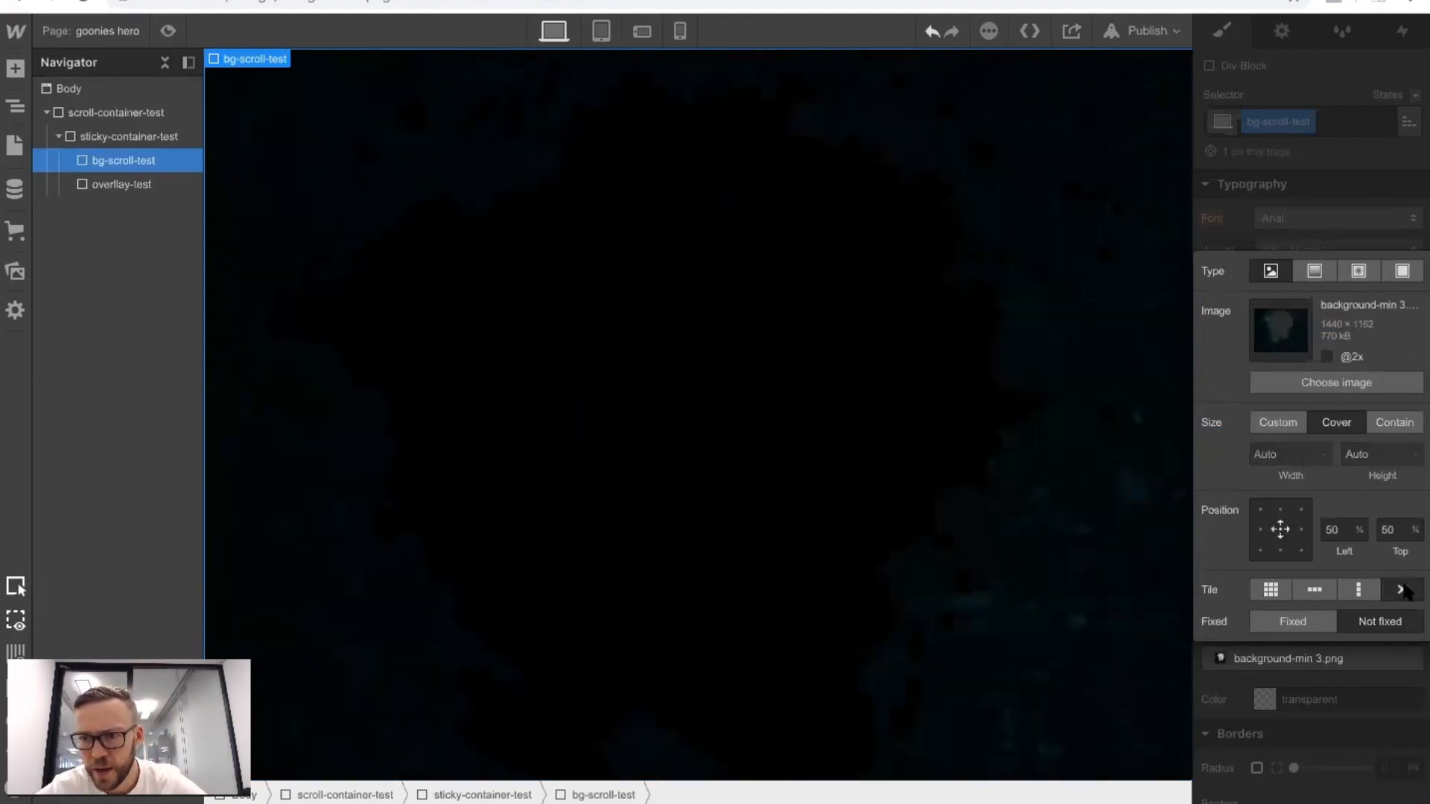
click(1227, 192)
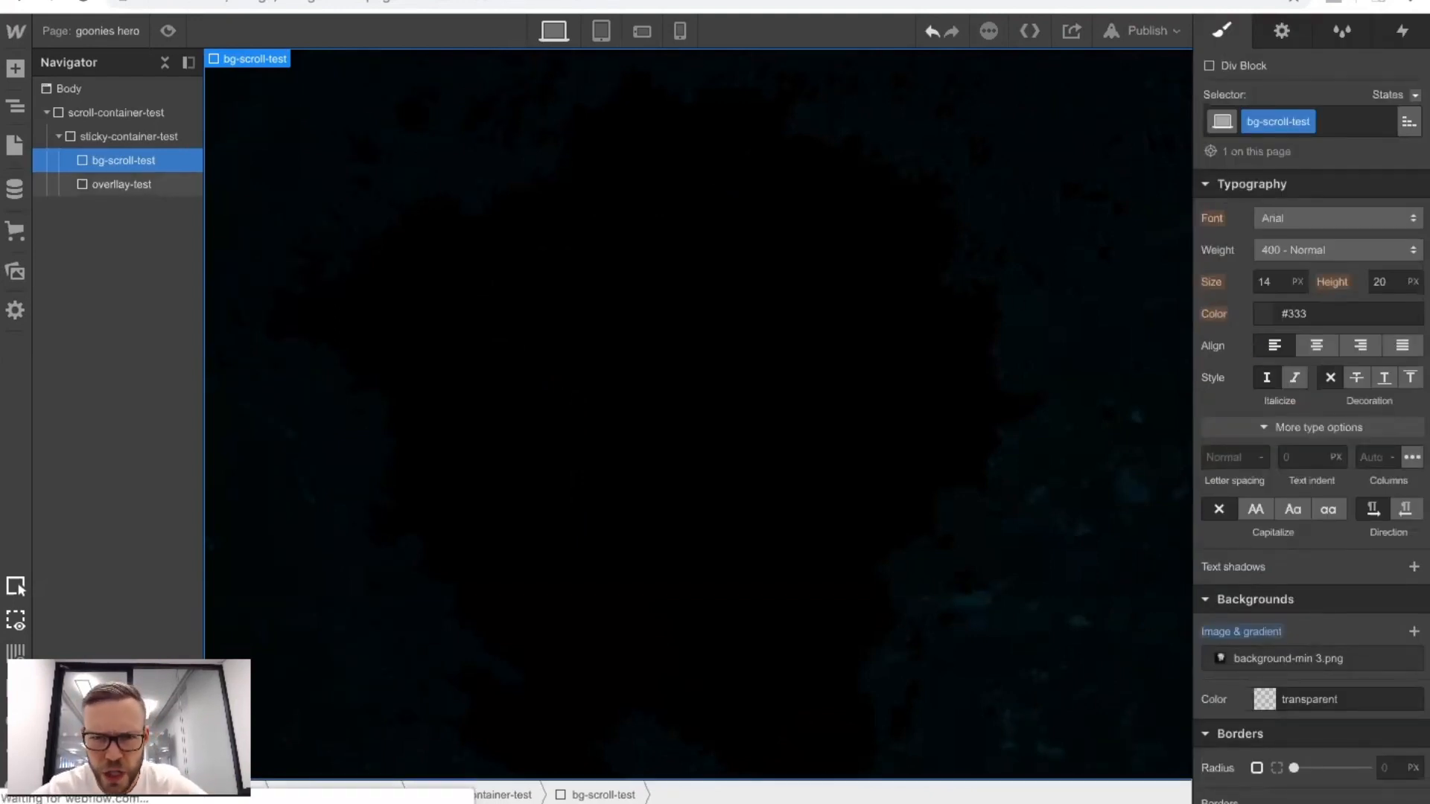
Add a div block between bg-scroll-test and the overlay and give it the new class bg-main-test.
click(14, 69)
drag(67, 432, 115, 169)
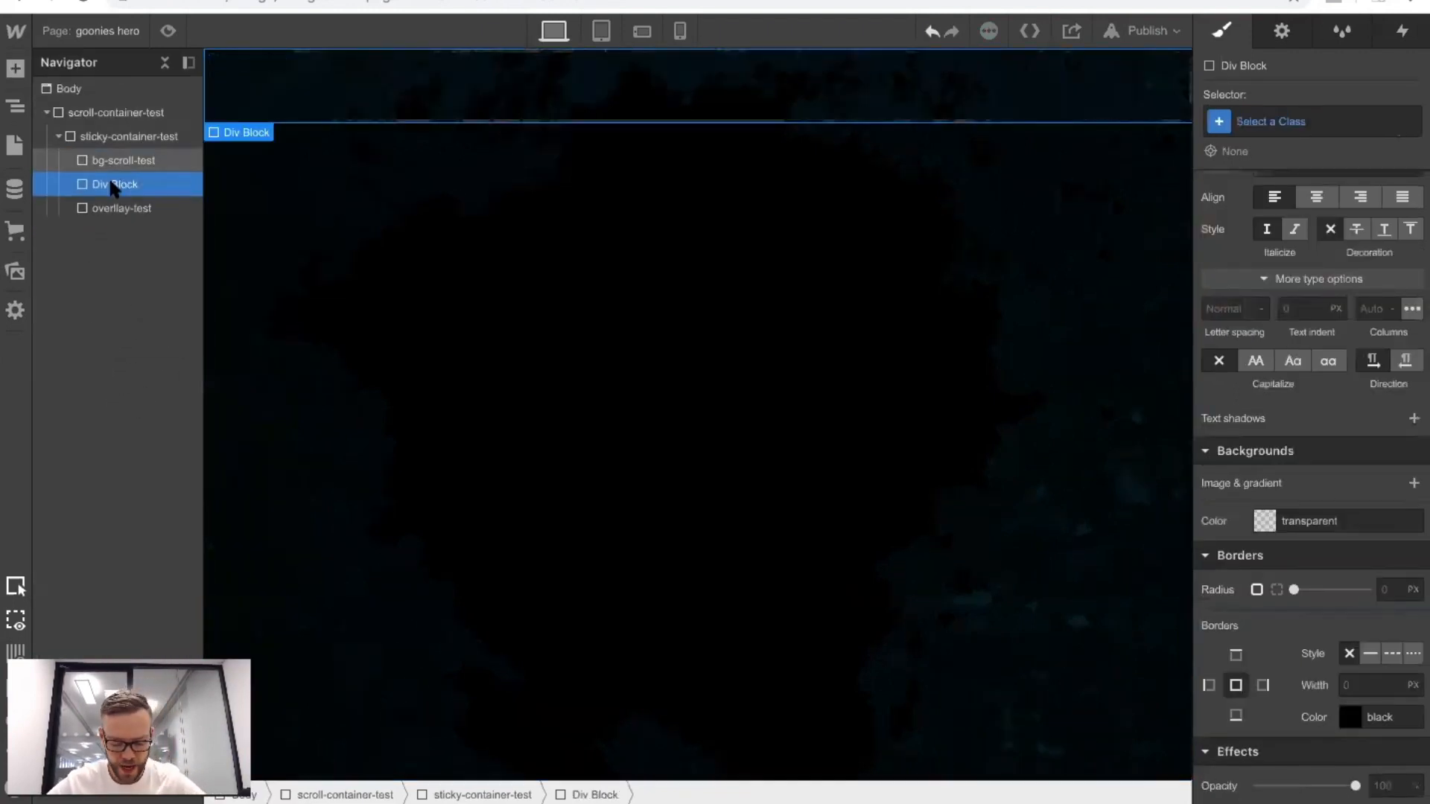
click(1253, 130)
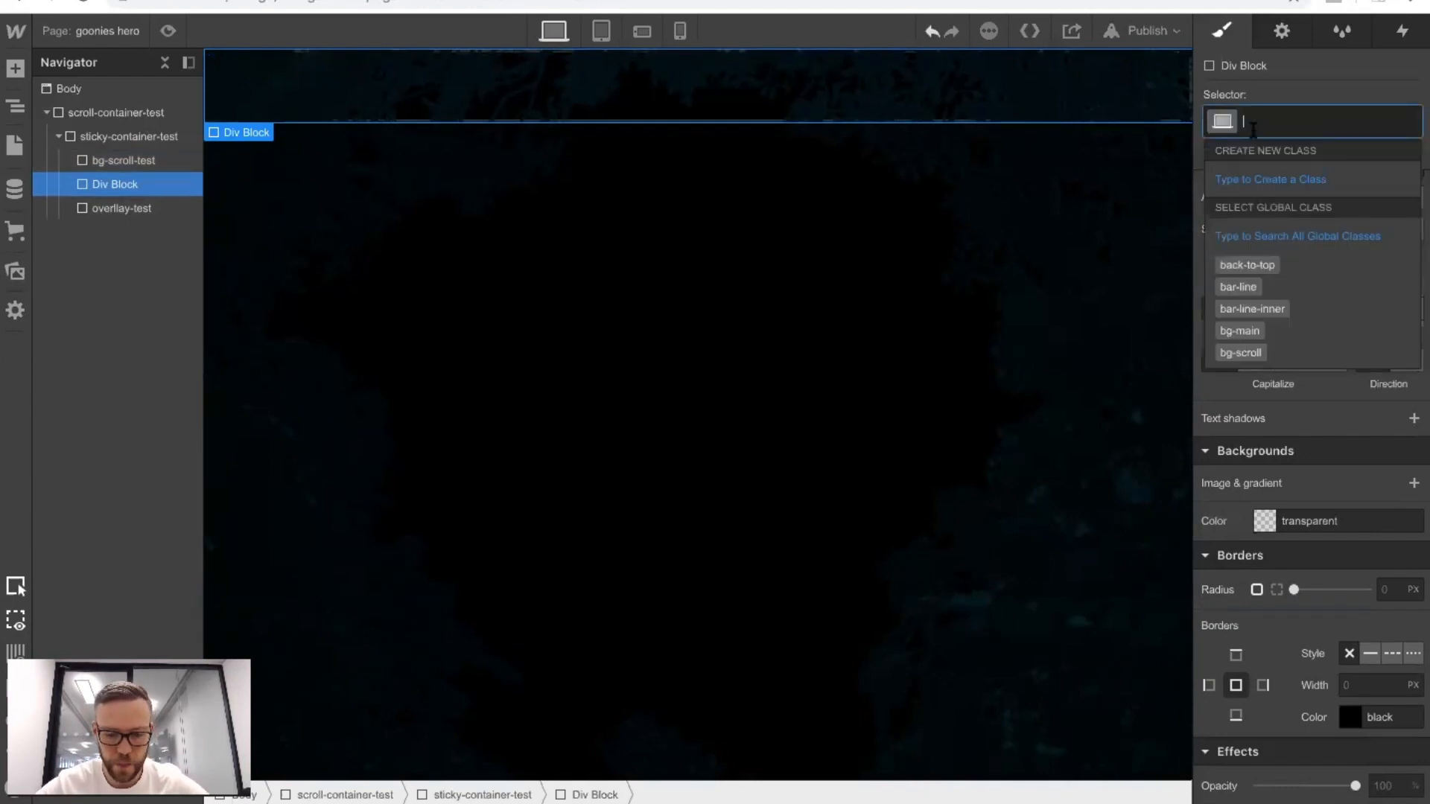
text(g)
key(BackSpace)
text(bg-)
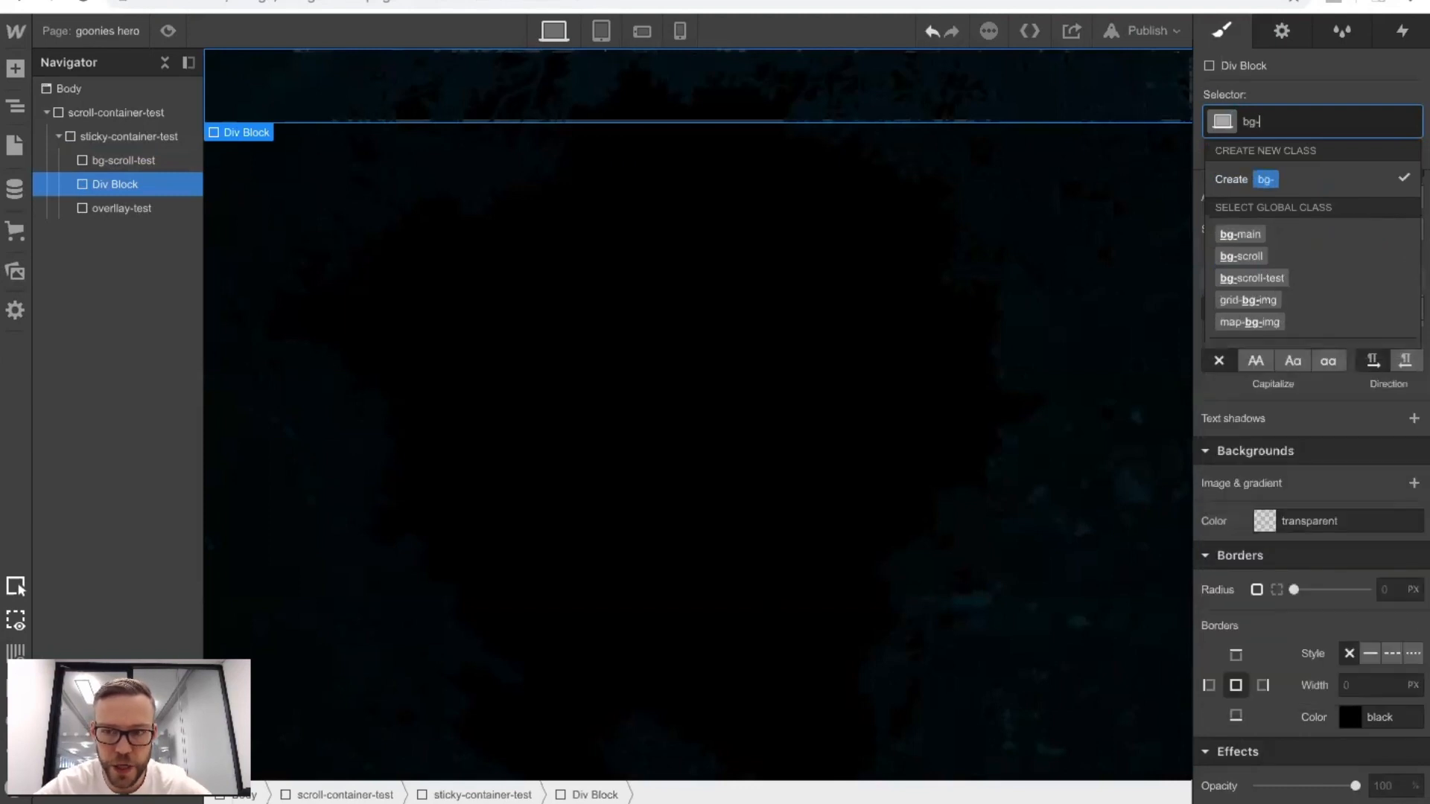
text(main-tes)
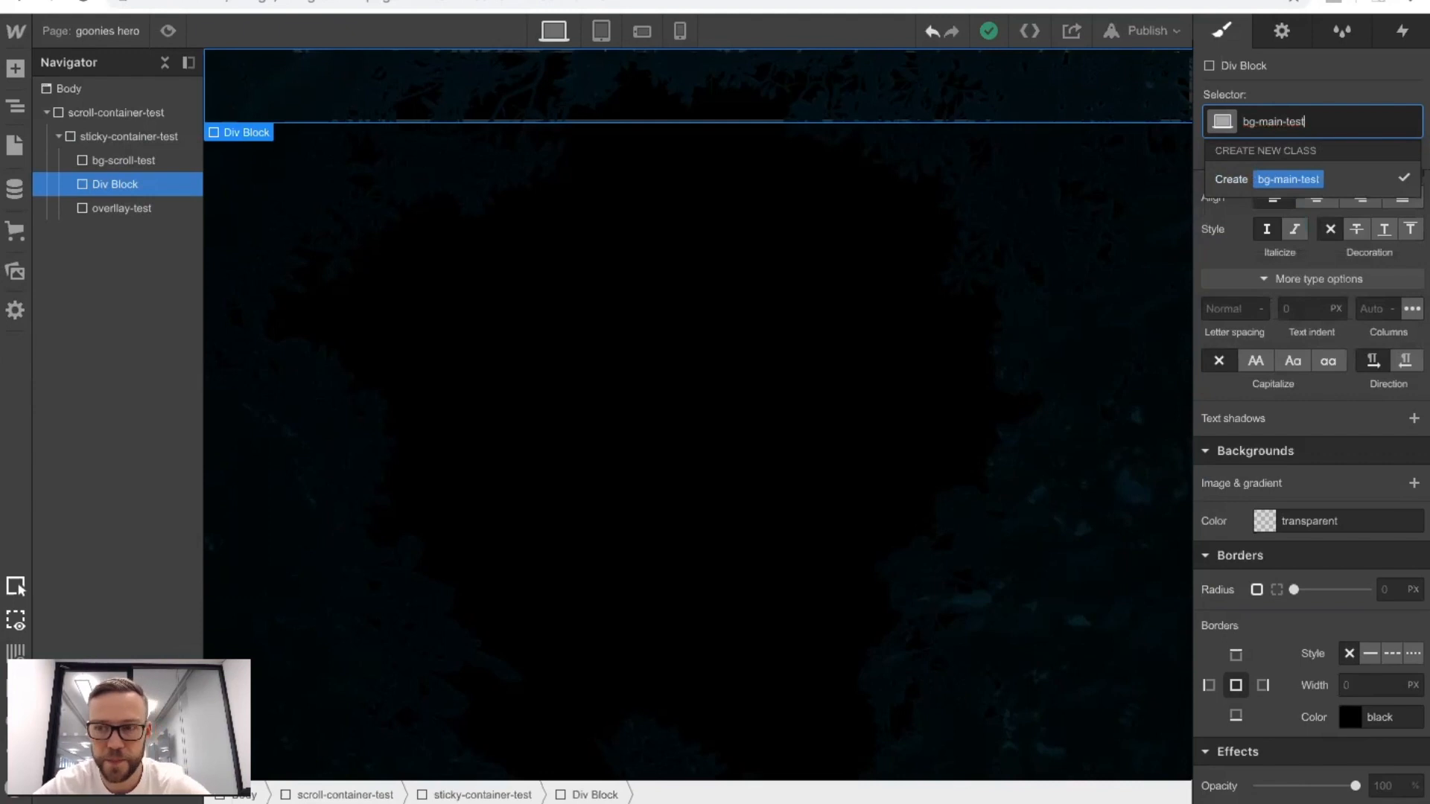
text(t)
key(Return)
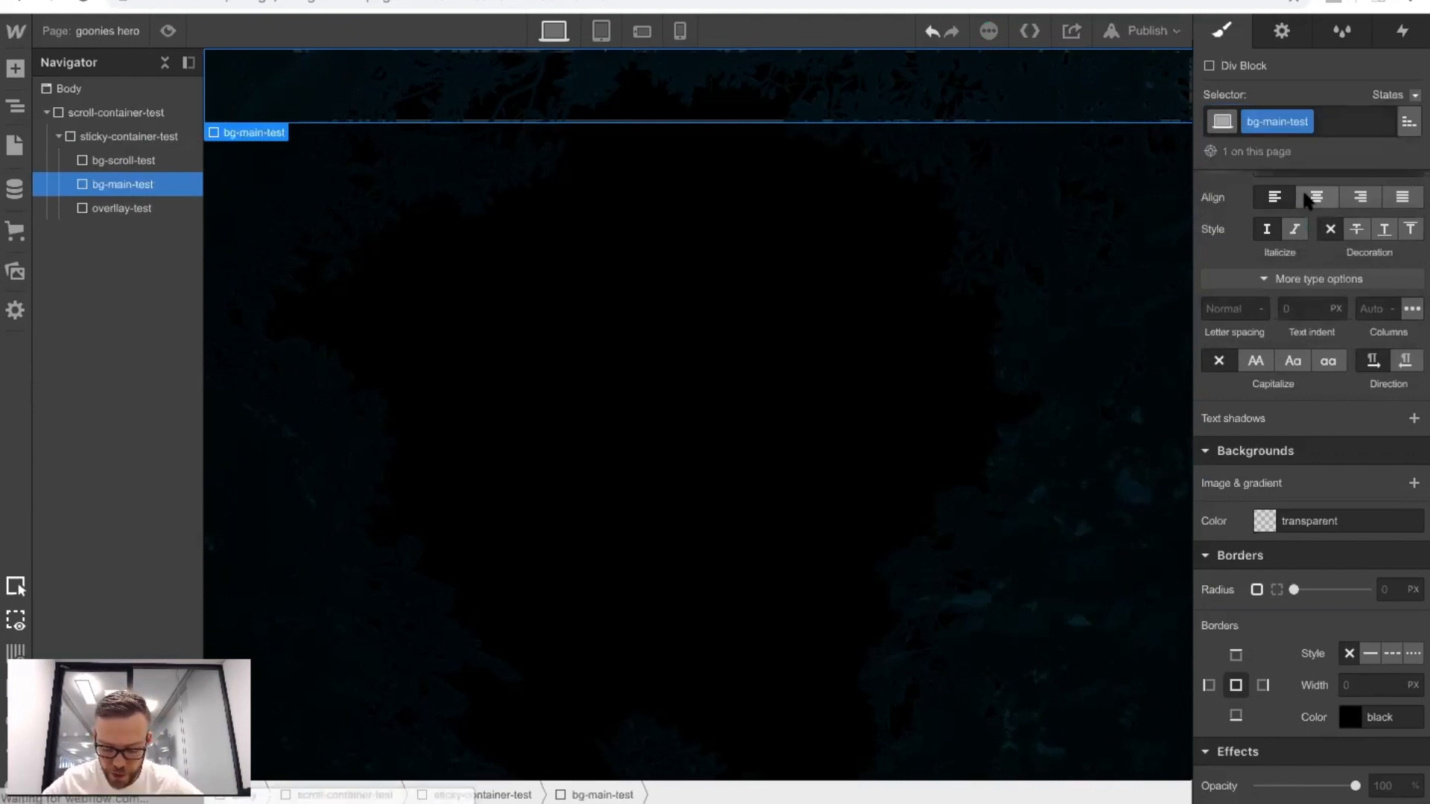
Size bg-main-test to 100% width and 100 VH height, and set its position to absolute.
scroll(1305, 224, up, 3)
scroll(1302, 325, up, 5)
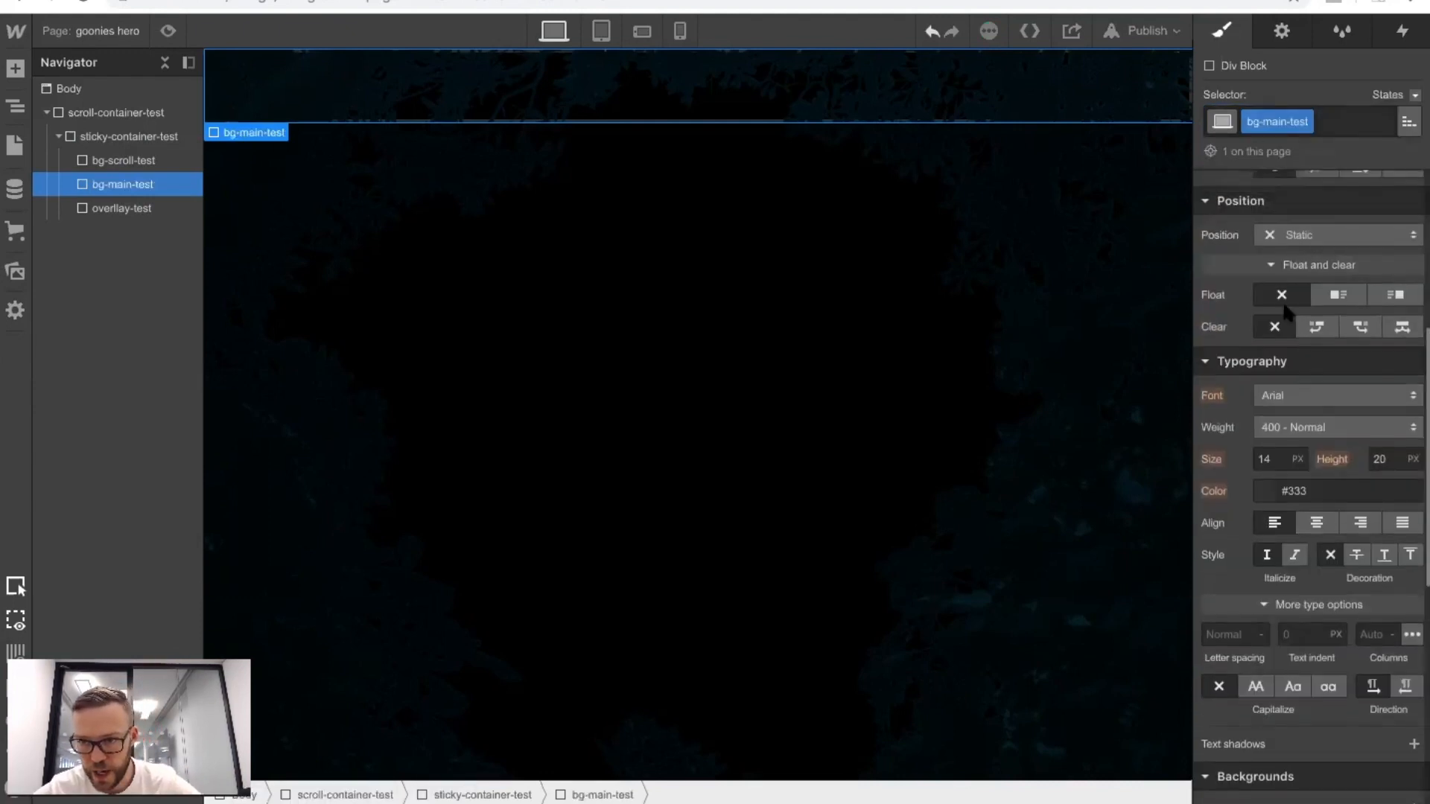
click(1274, 240)
text(10)
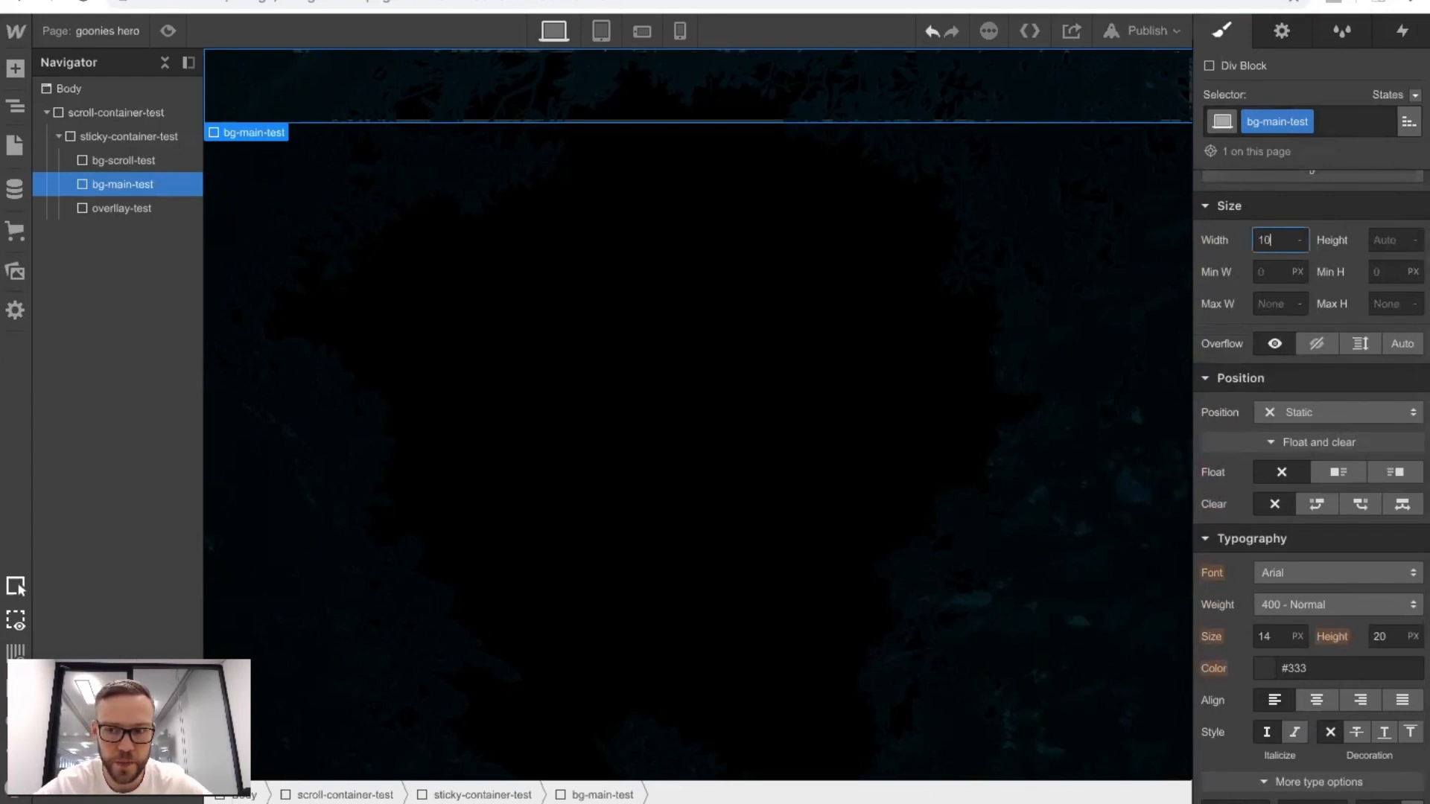
text(0%)
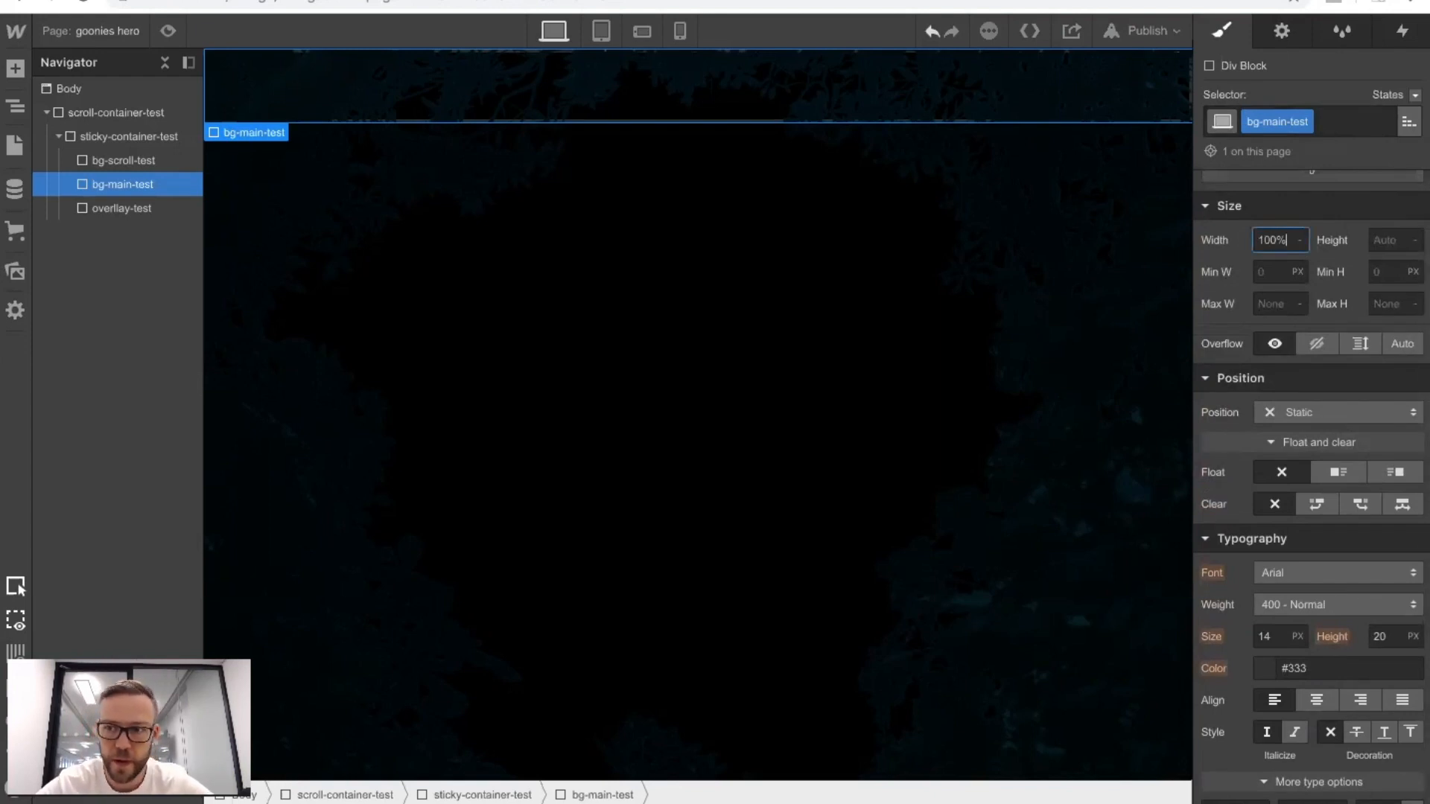
key(Tab)
text(100vh)
key(Return)
click(1299, 411)
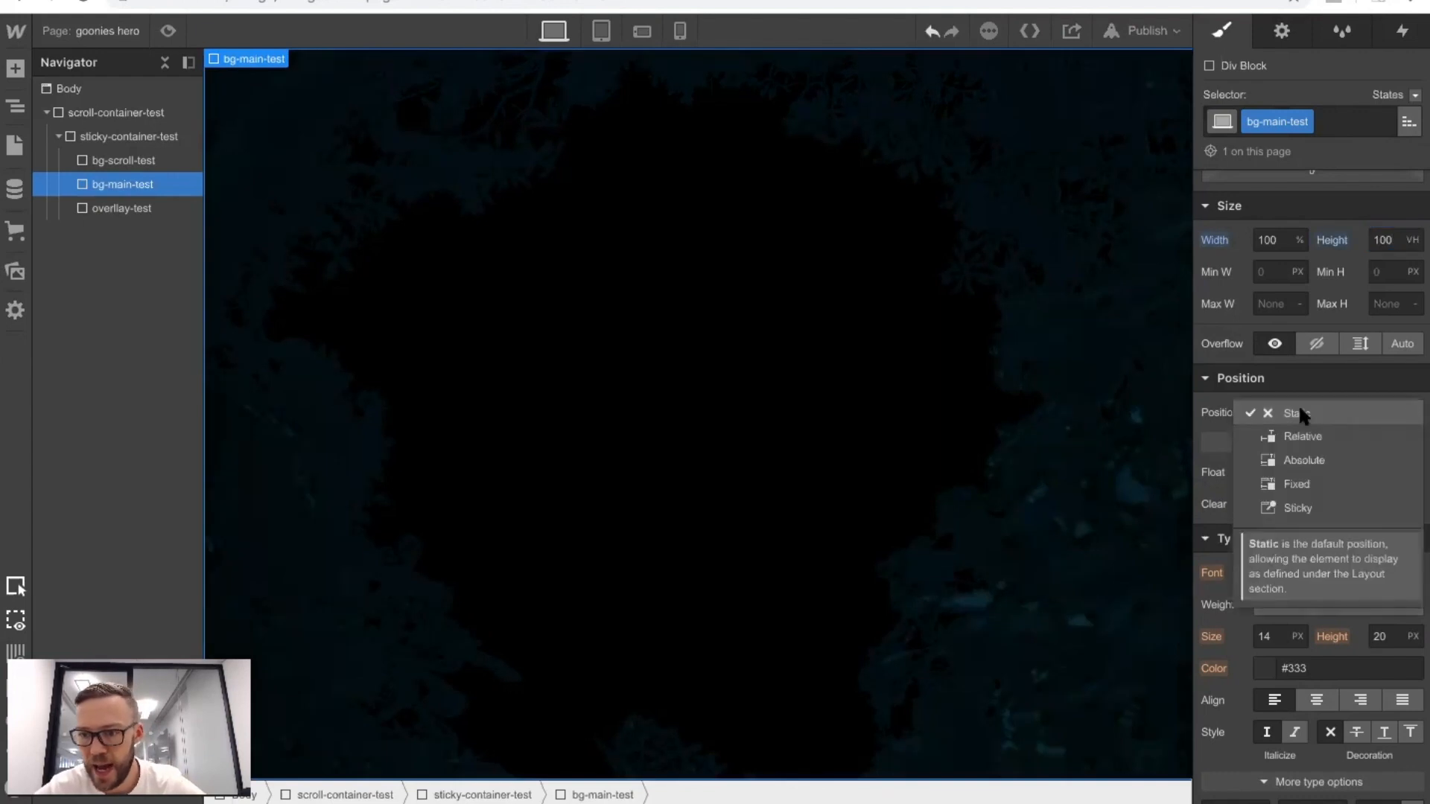
click(1284, 460)
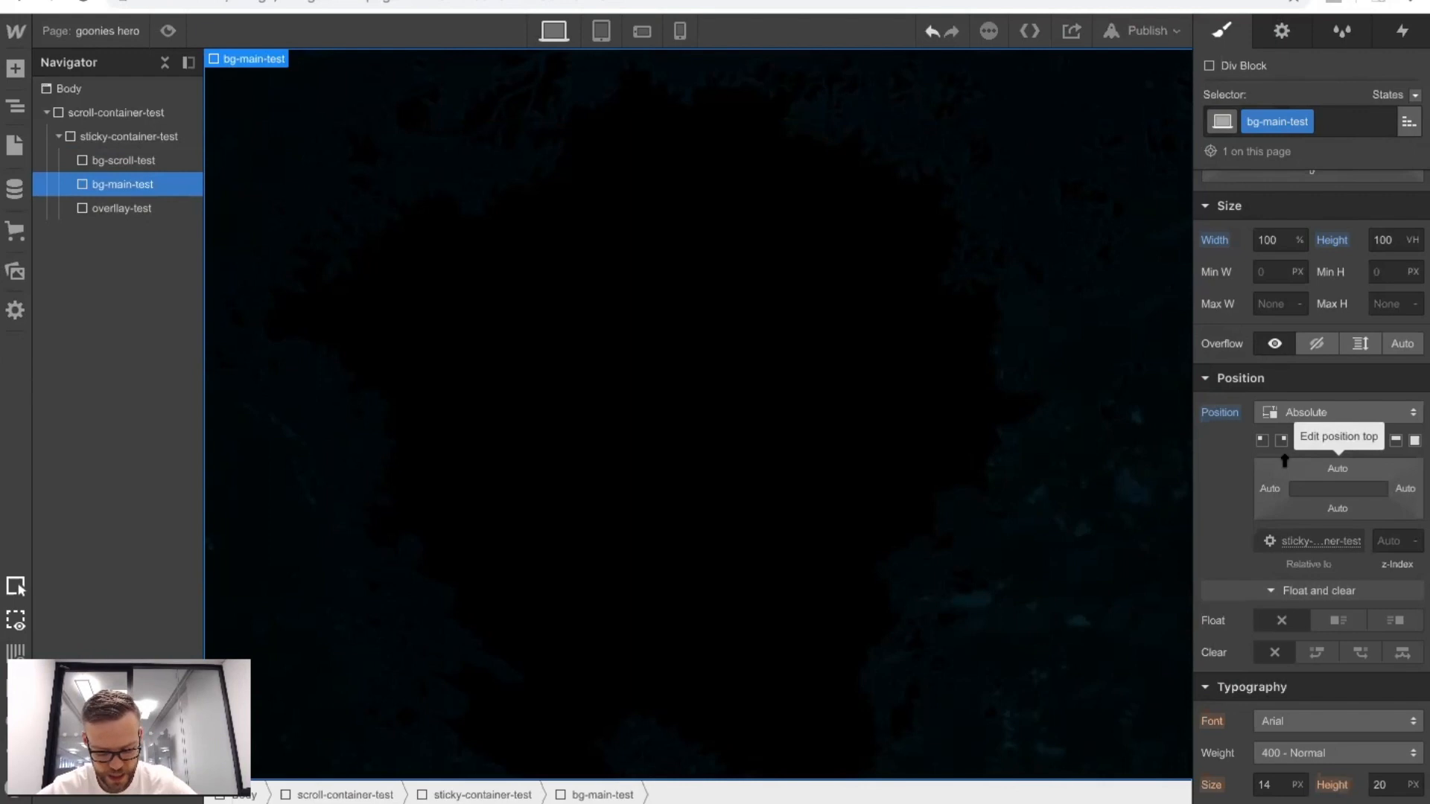
Add the image hero.jpg as the background of bg-main-test.
scroll(1386, 541, down, 8)
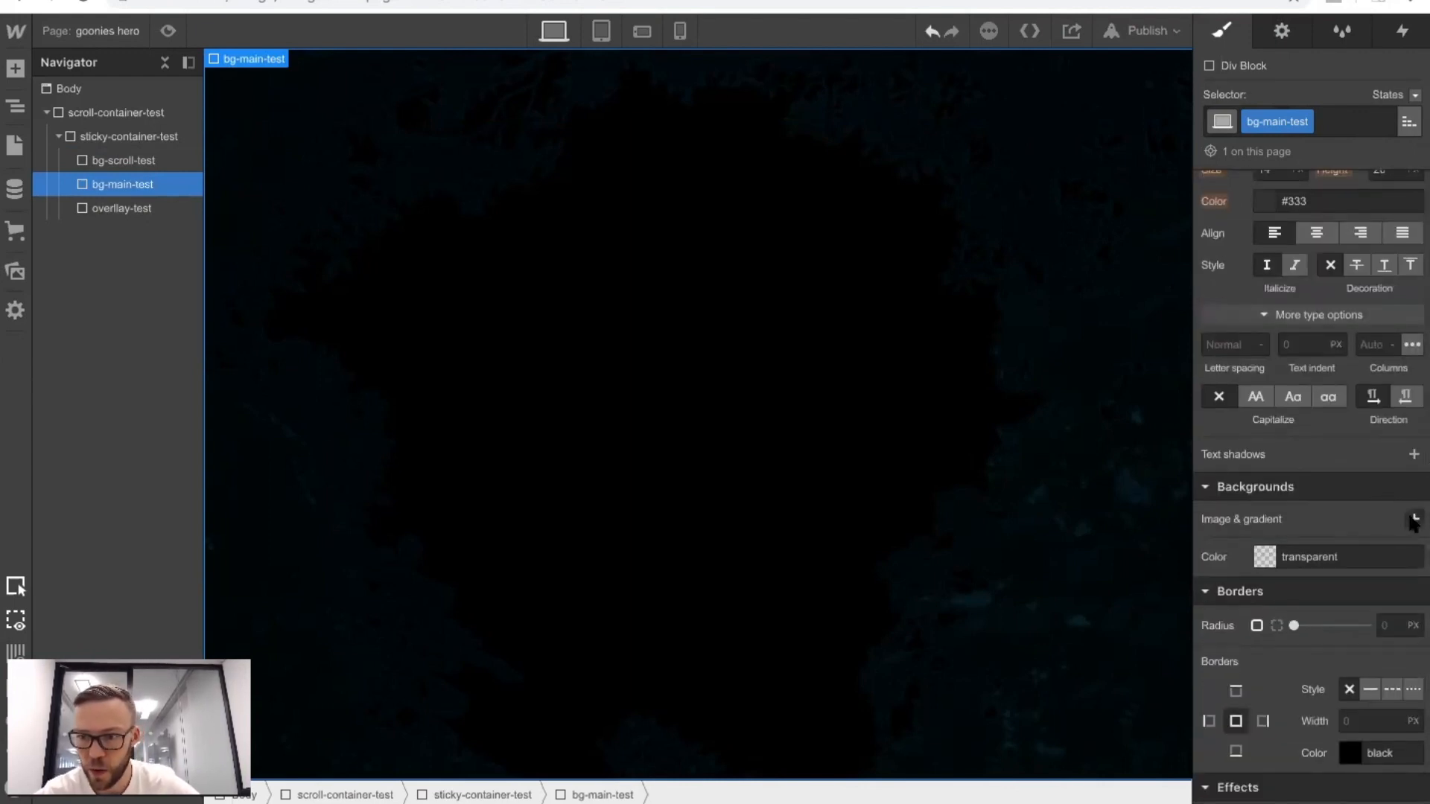
click(1413, 519)
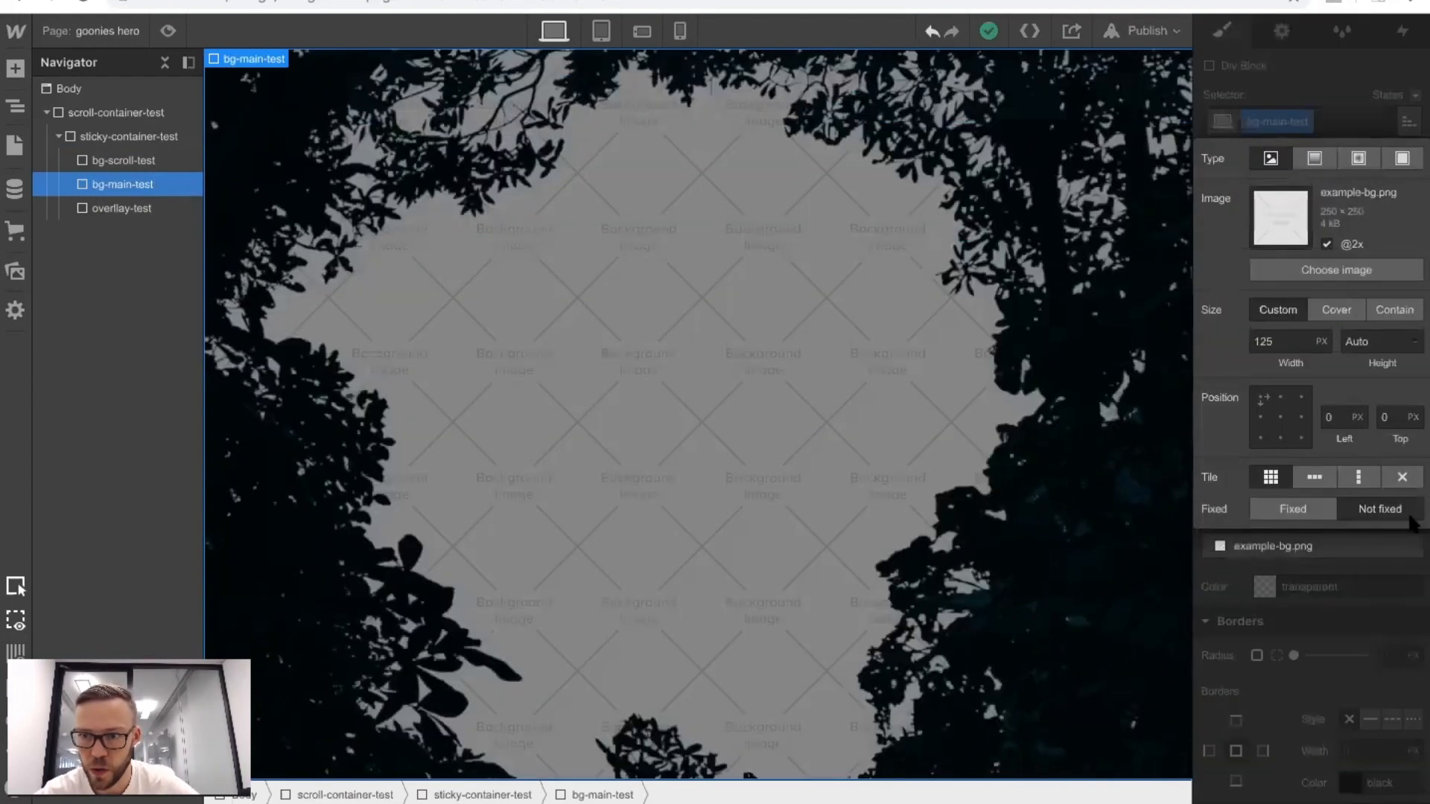
click(1286, 275)
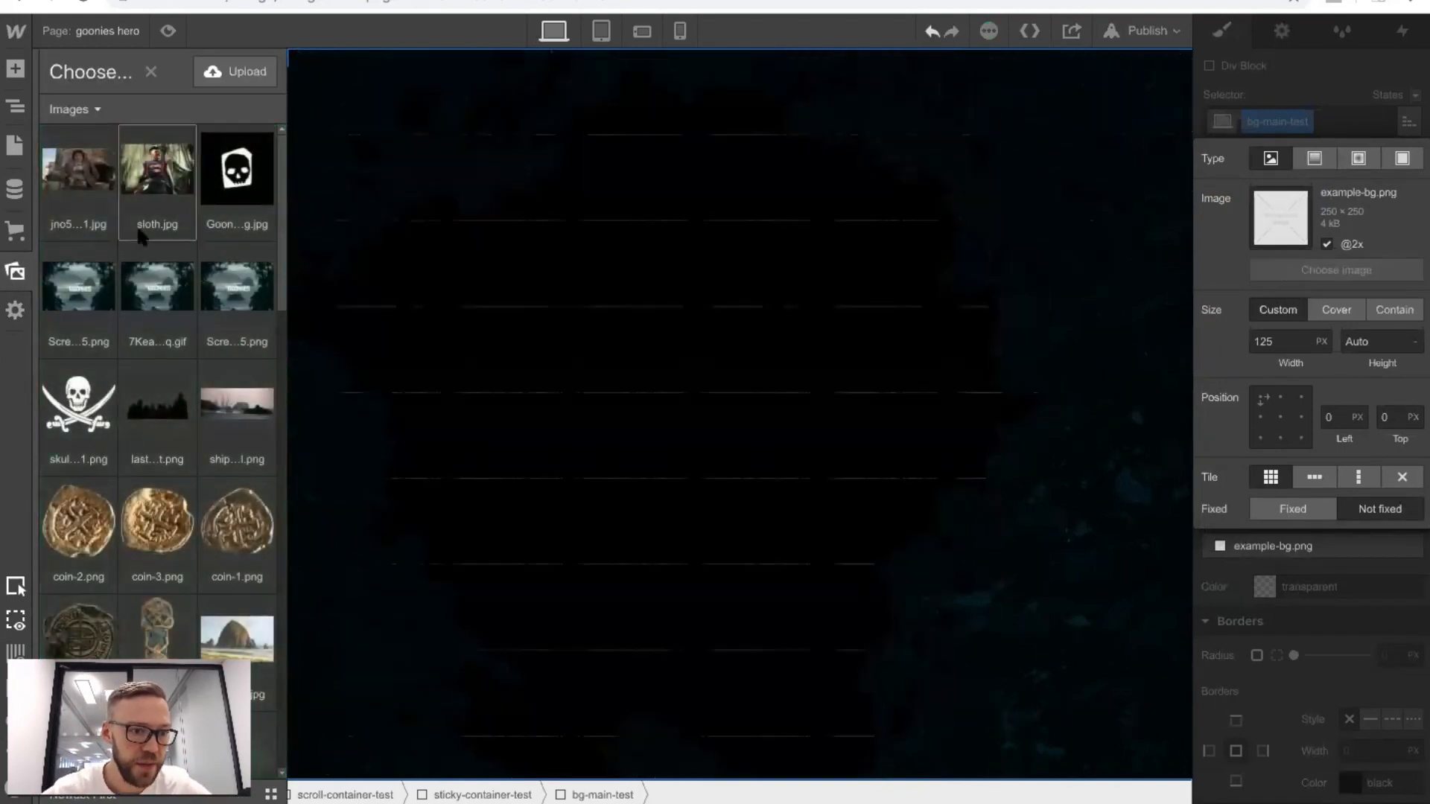
scroll(139, 237, down, 10)
scroll(139, 237, down, 10)
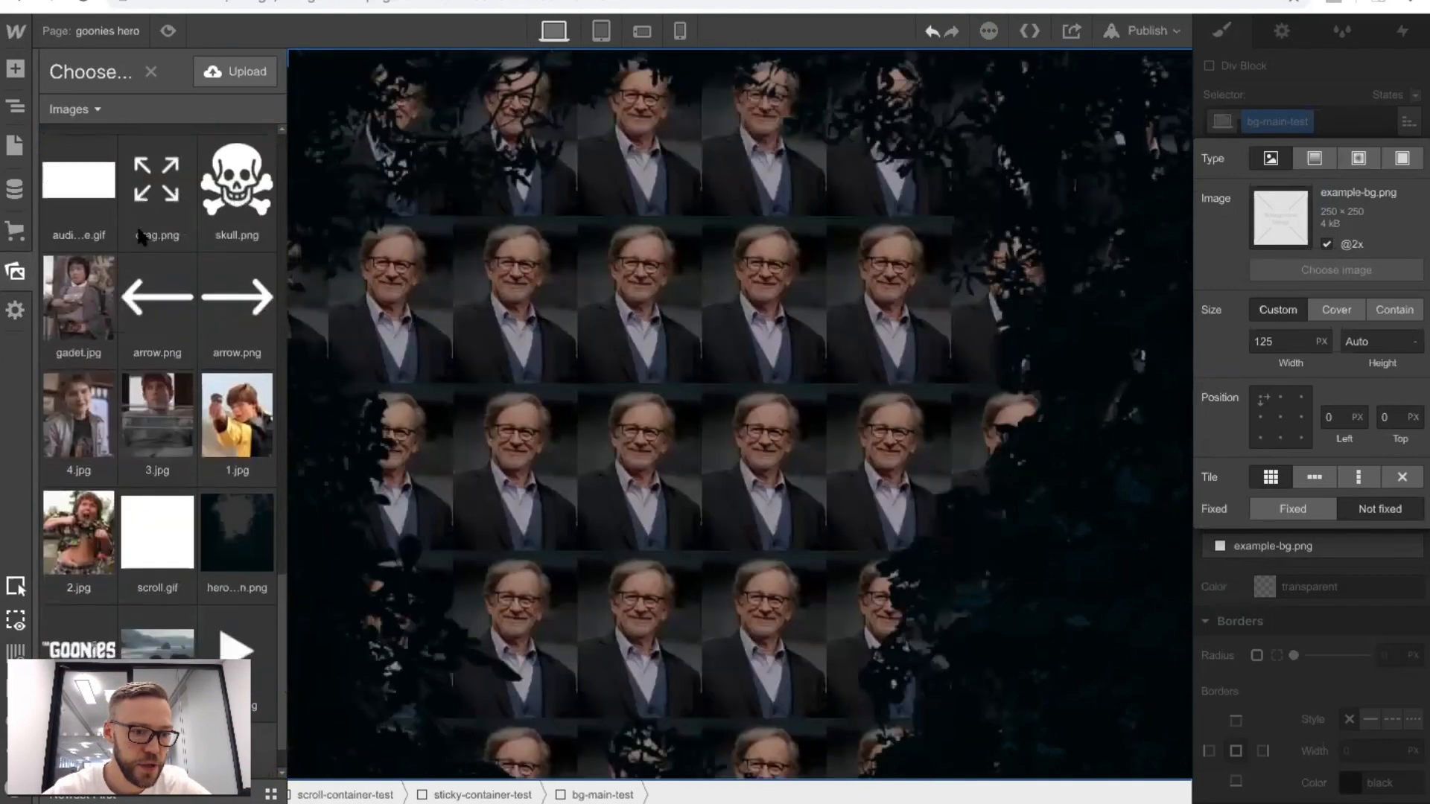
scroll(141, 237, down, 2)
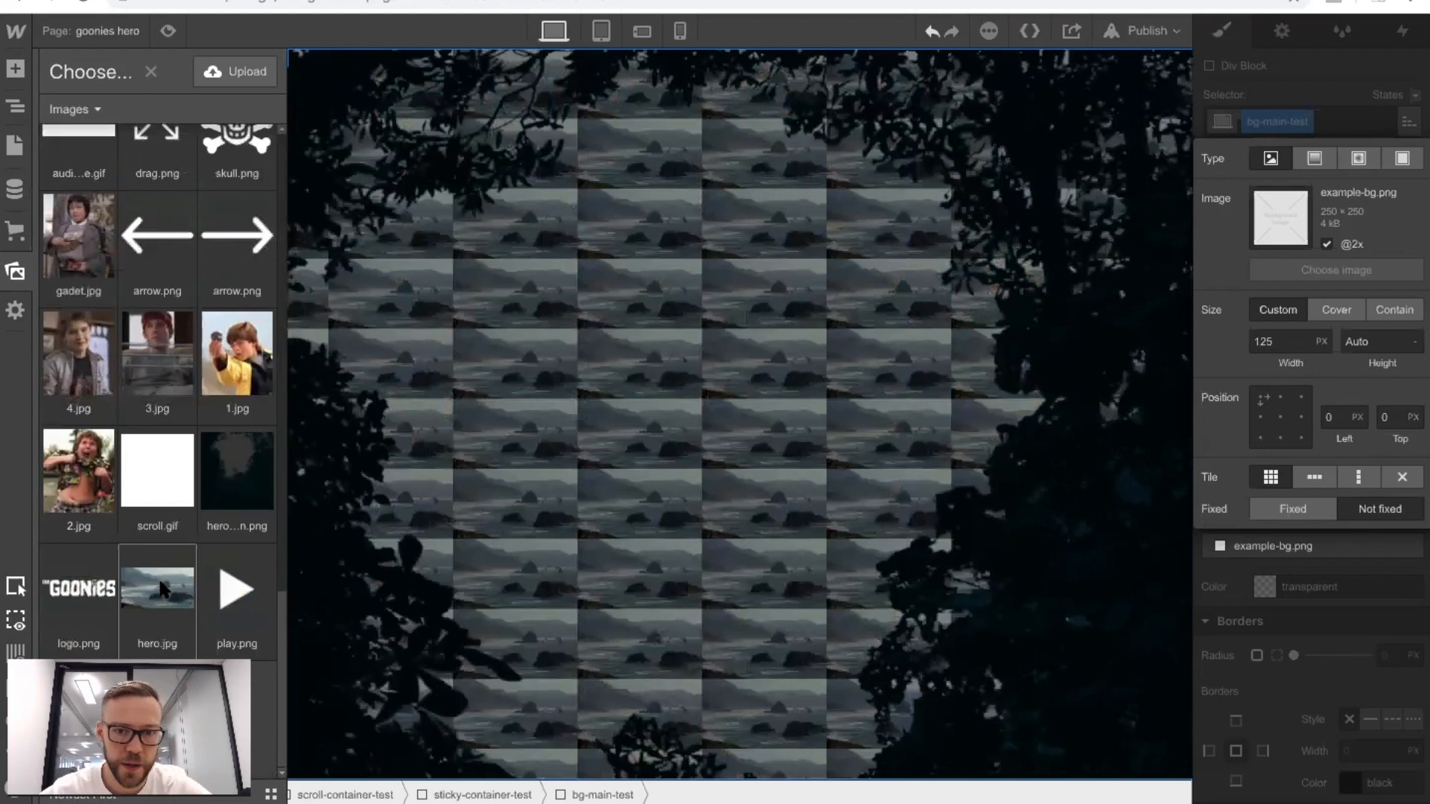
click(157, 588)
Set the bg-main-test background image to cover, centred at 50% / 50%, without tiling.
click(1336, 309)
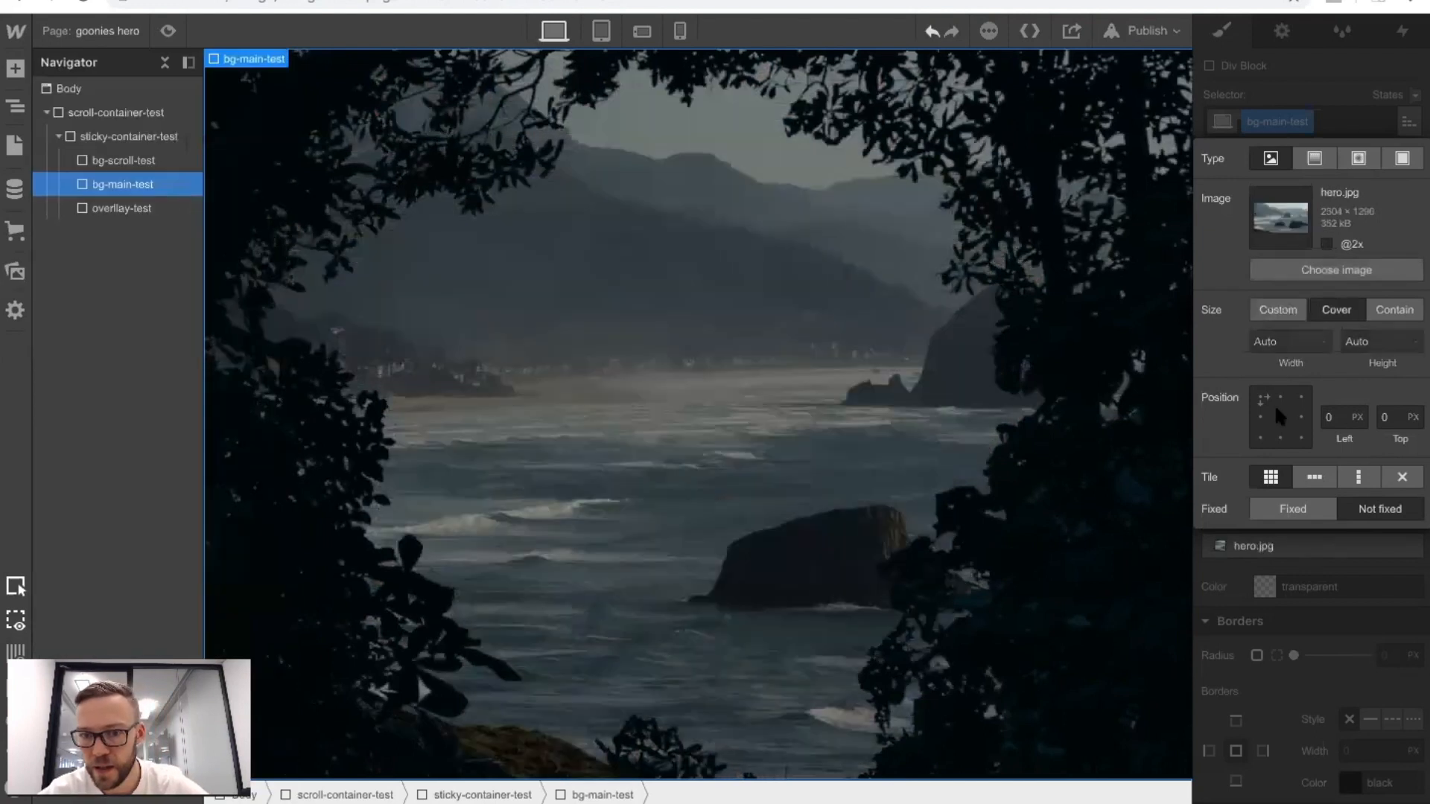
click(1278, 415)
click(1401, 476)
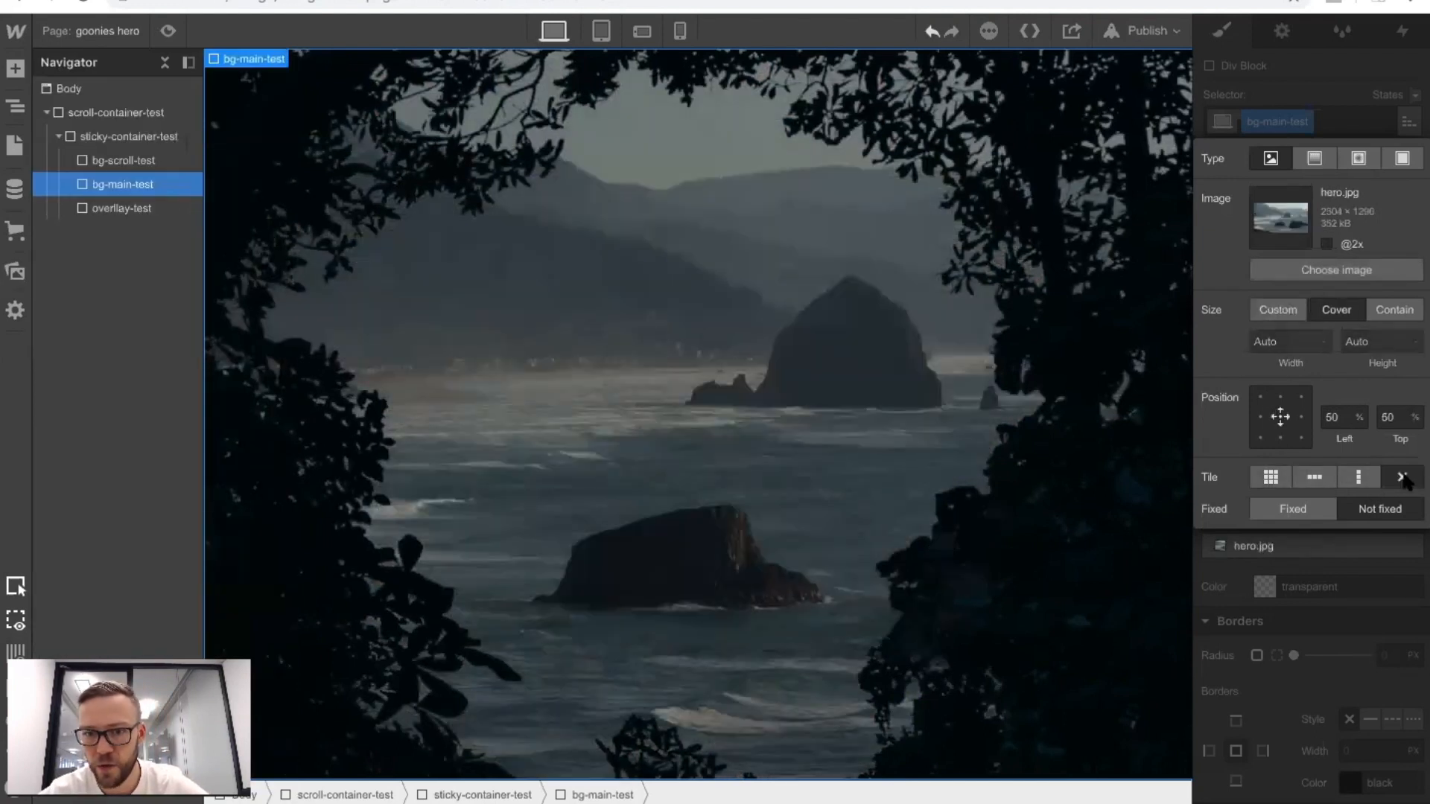
click(1297, 67)
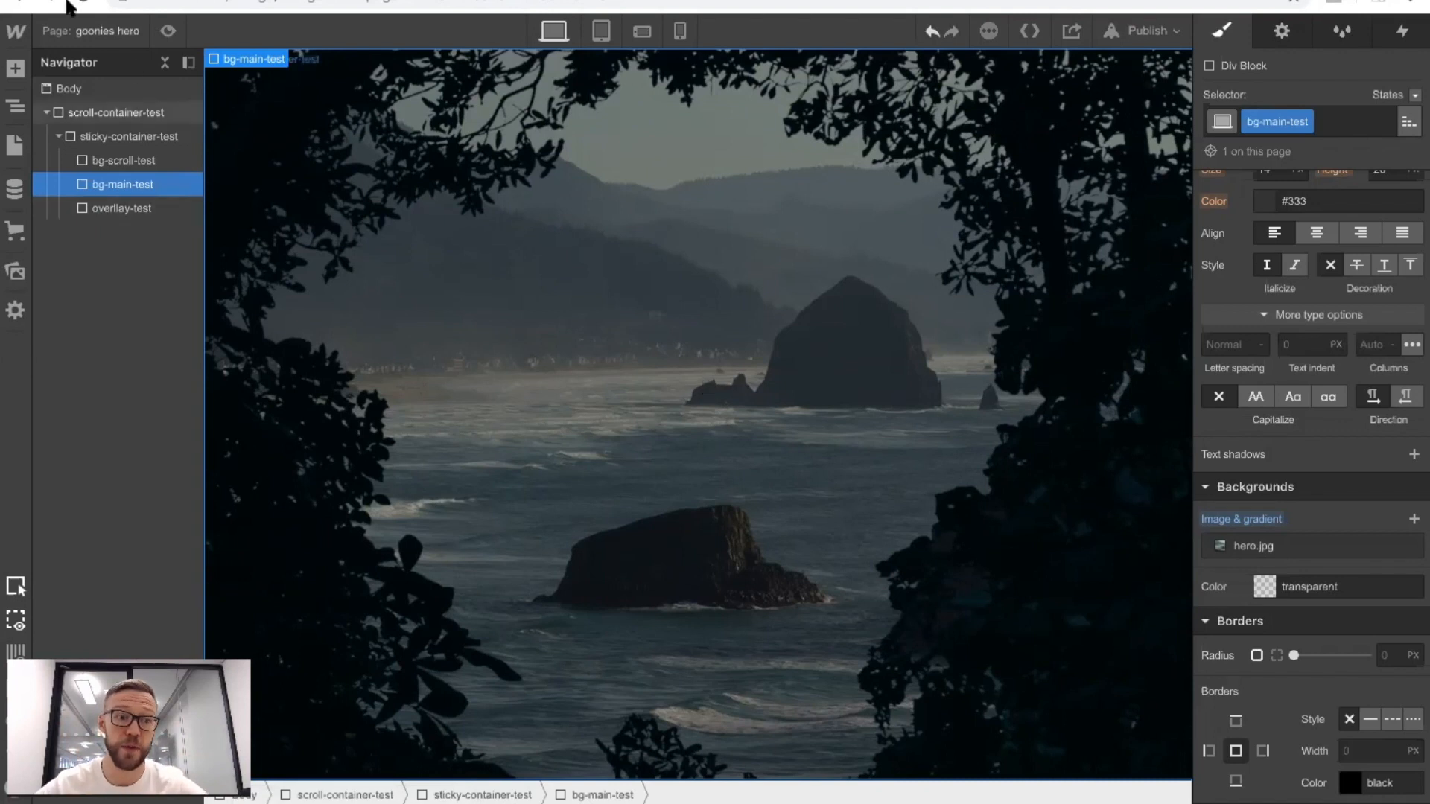
Compare the position and z-index settings of bg-scroll-test and bg-main-test.
click(118, 159)
click(130, 180)
click(142, 162)
scroll(1280, 424, up, 4)
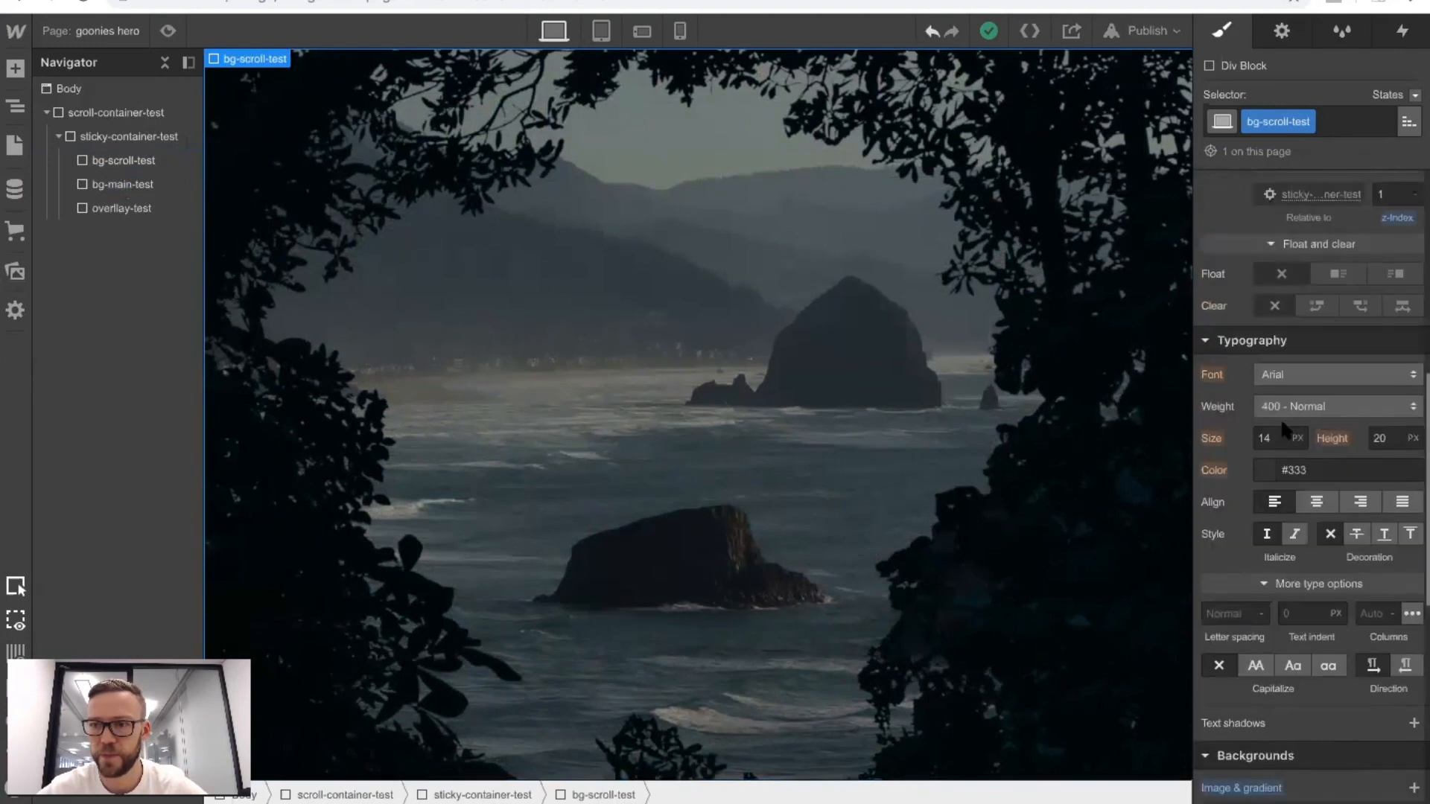
scroll(1281, 425, up, 4)
click(104, 179)
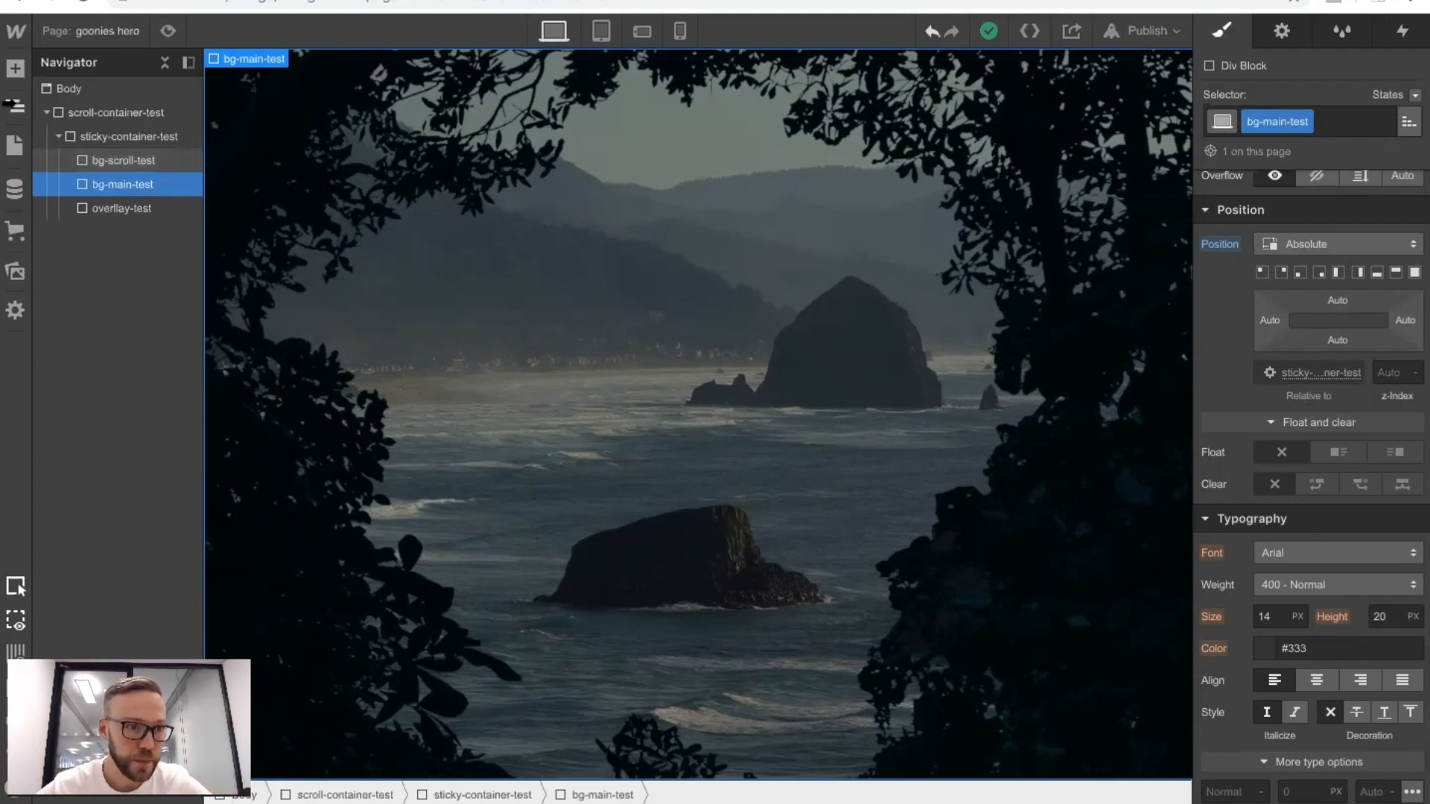
Add a div block as the first child of sticky-container-test and give it the class hero-parent-test.
click(14, 73)
drag(103, 425, 125, 166)
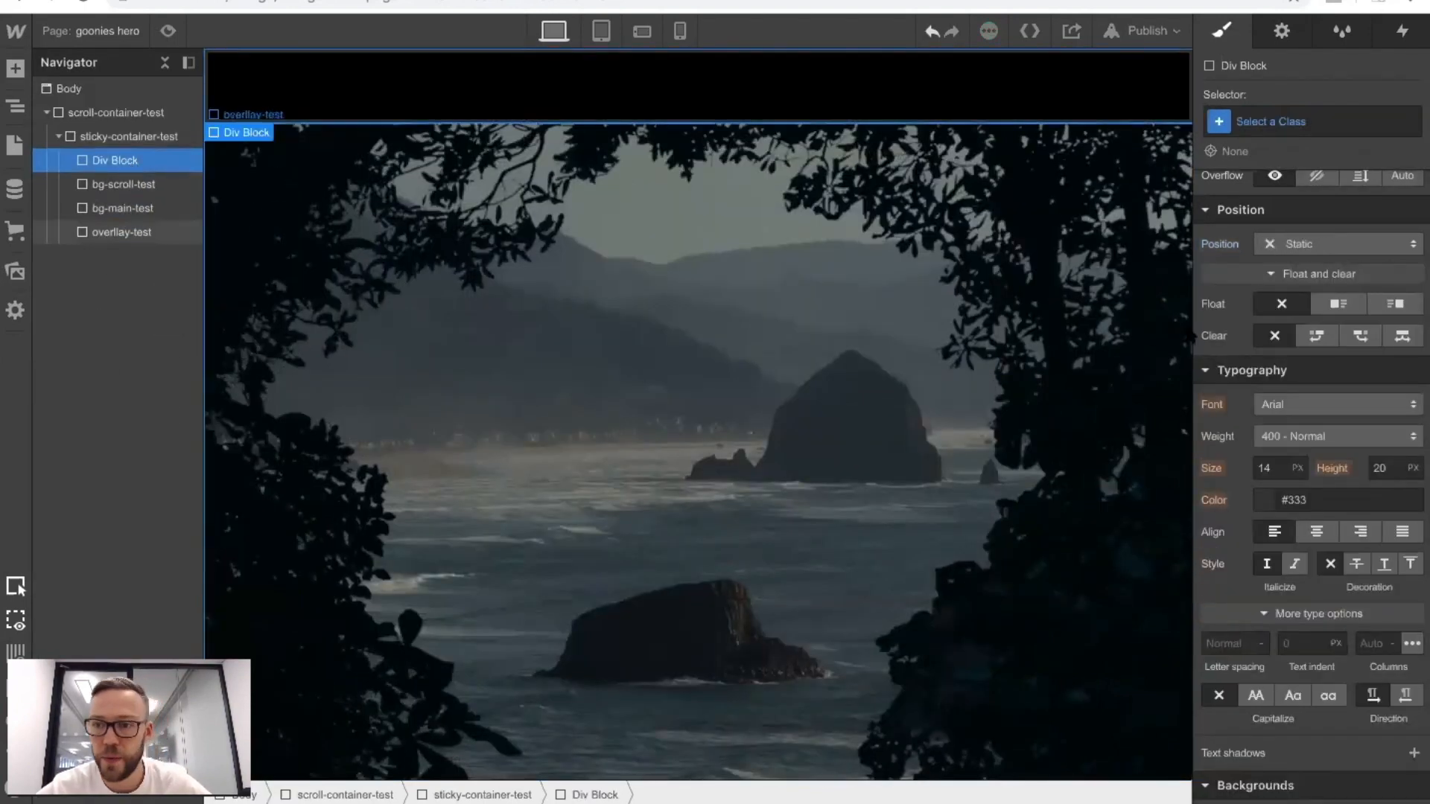
click(1265, 123)
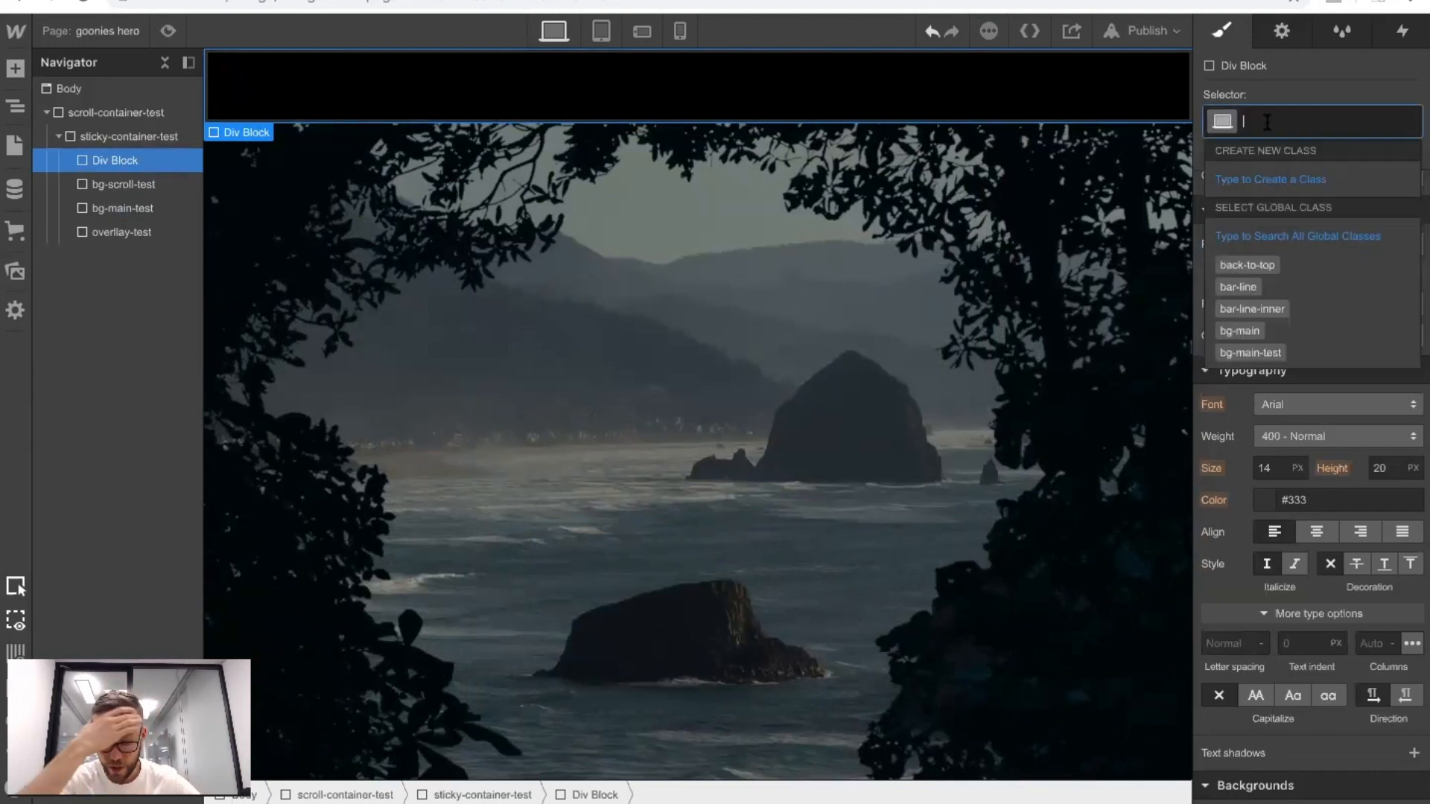
text(hero-parent-test)
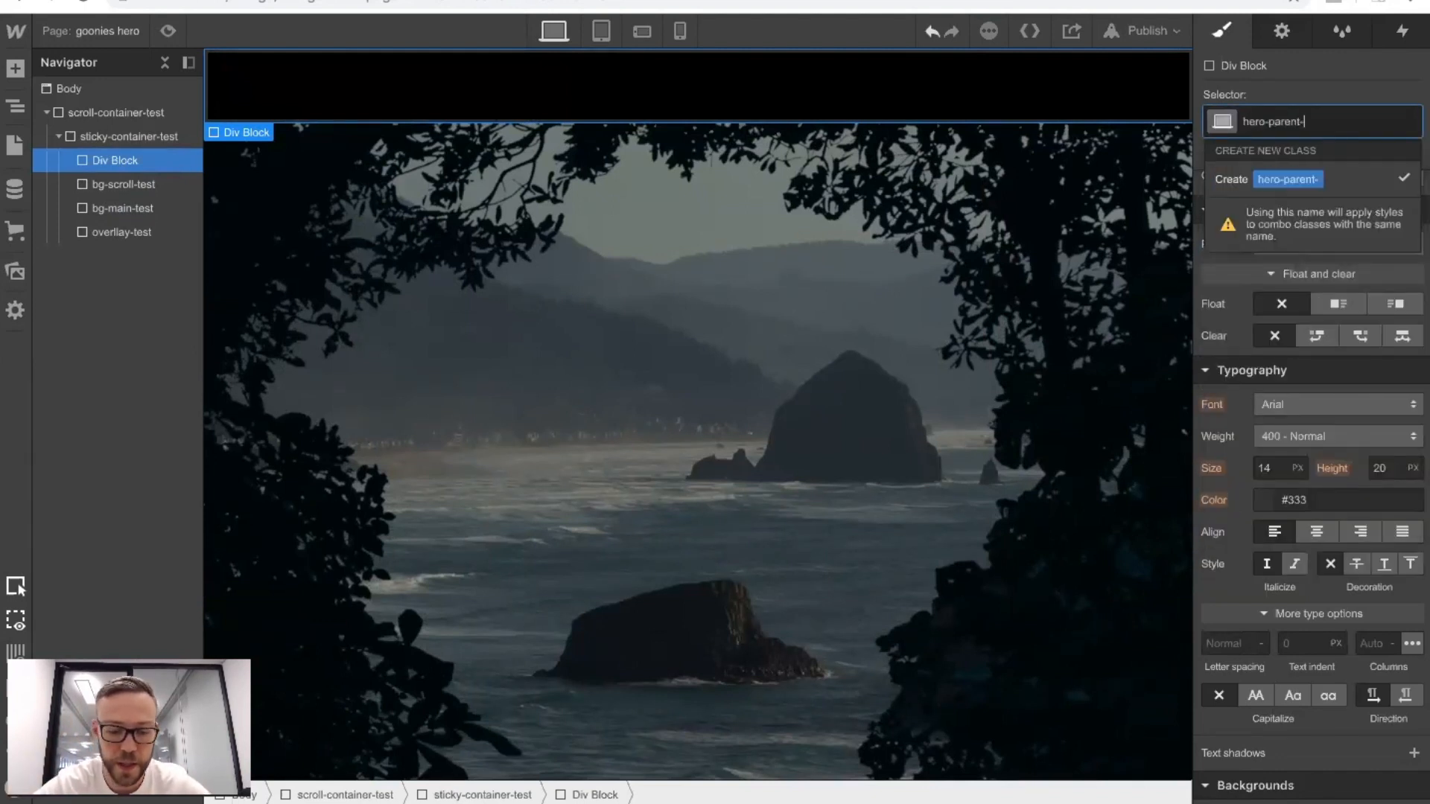
key(Return)
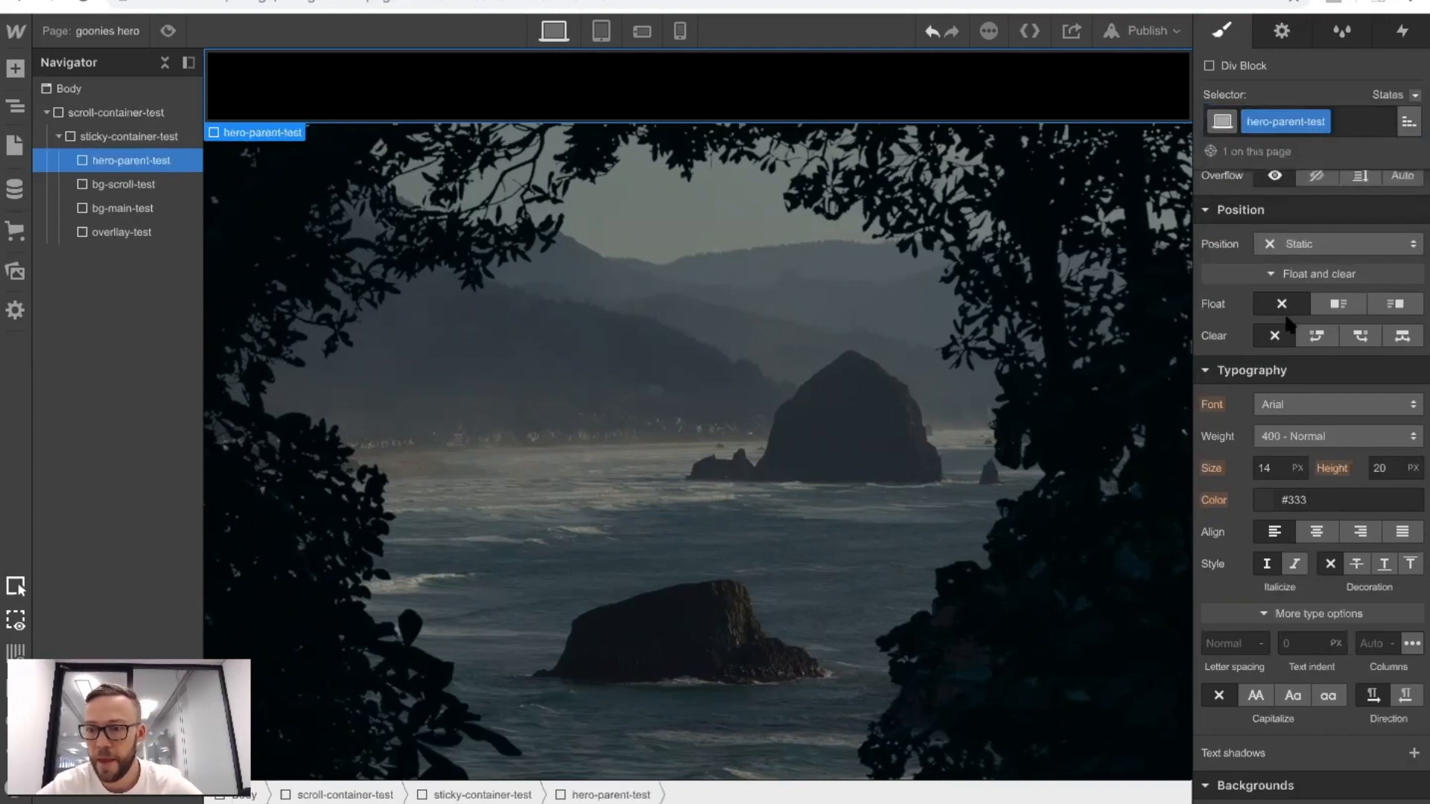
Size hero-parent-test to 100% width and 100 VH height.
scroll(1281, 320, up, 3)
click(1272, 316)
text(10)
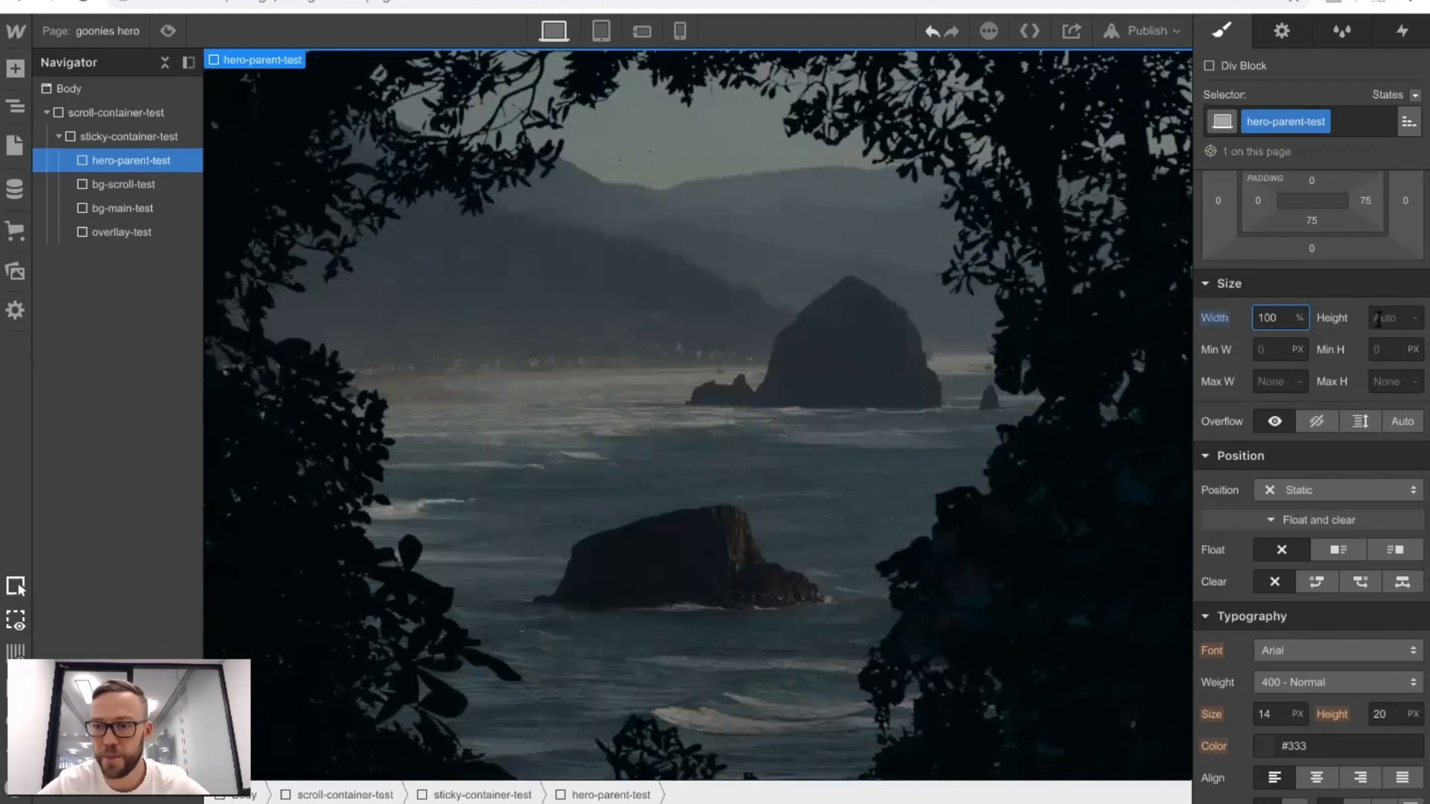
click(1382, 319)
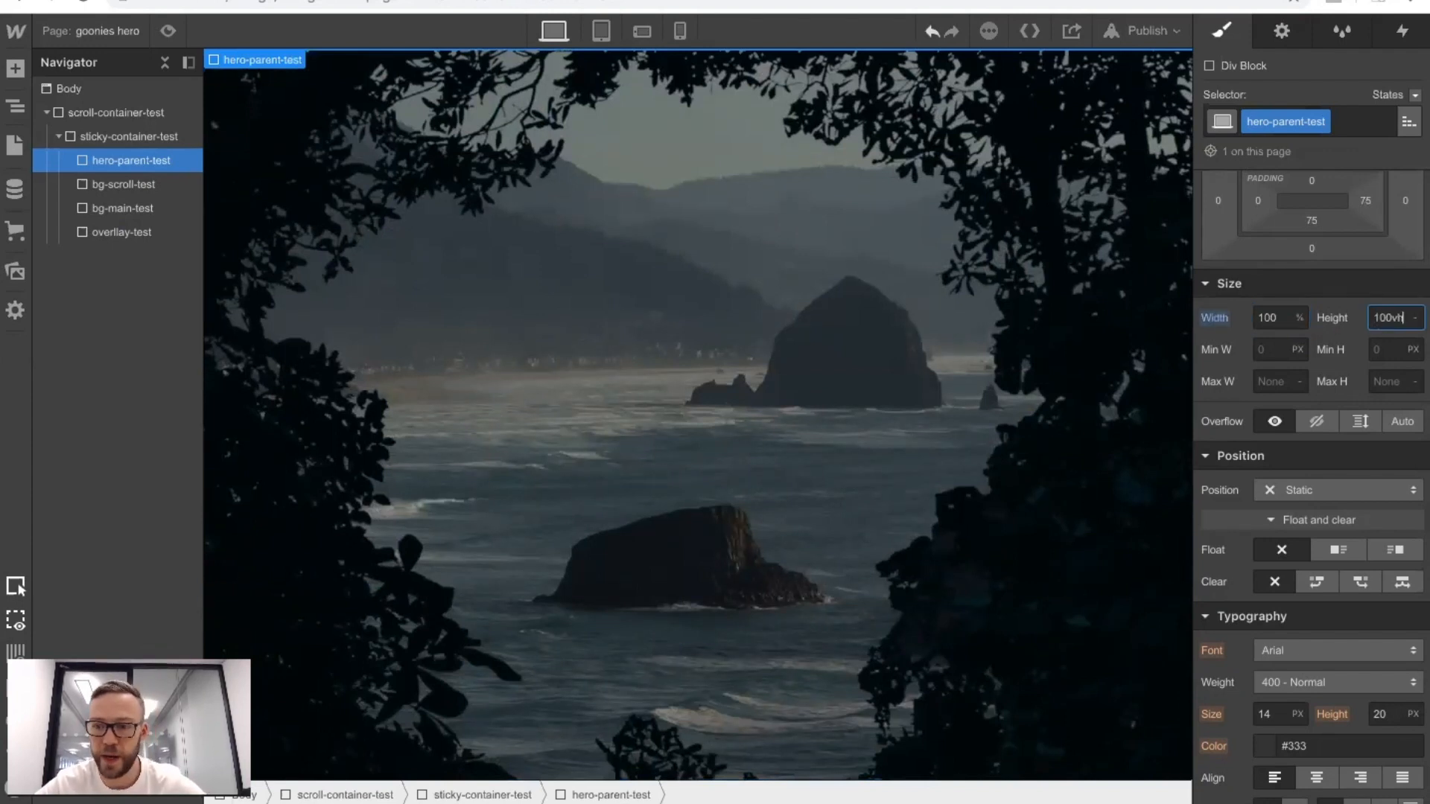
key(Return)
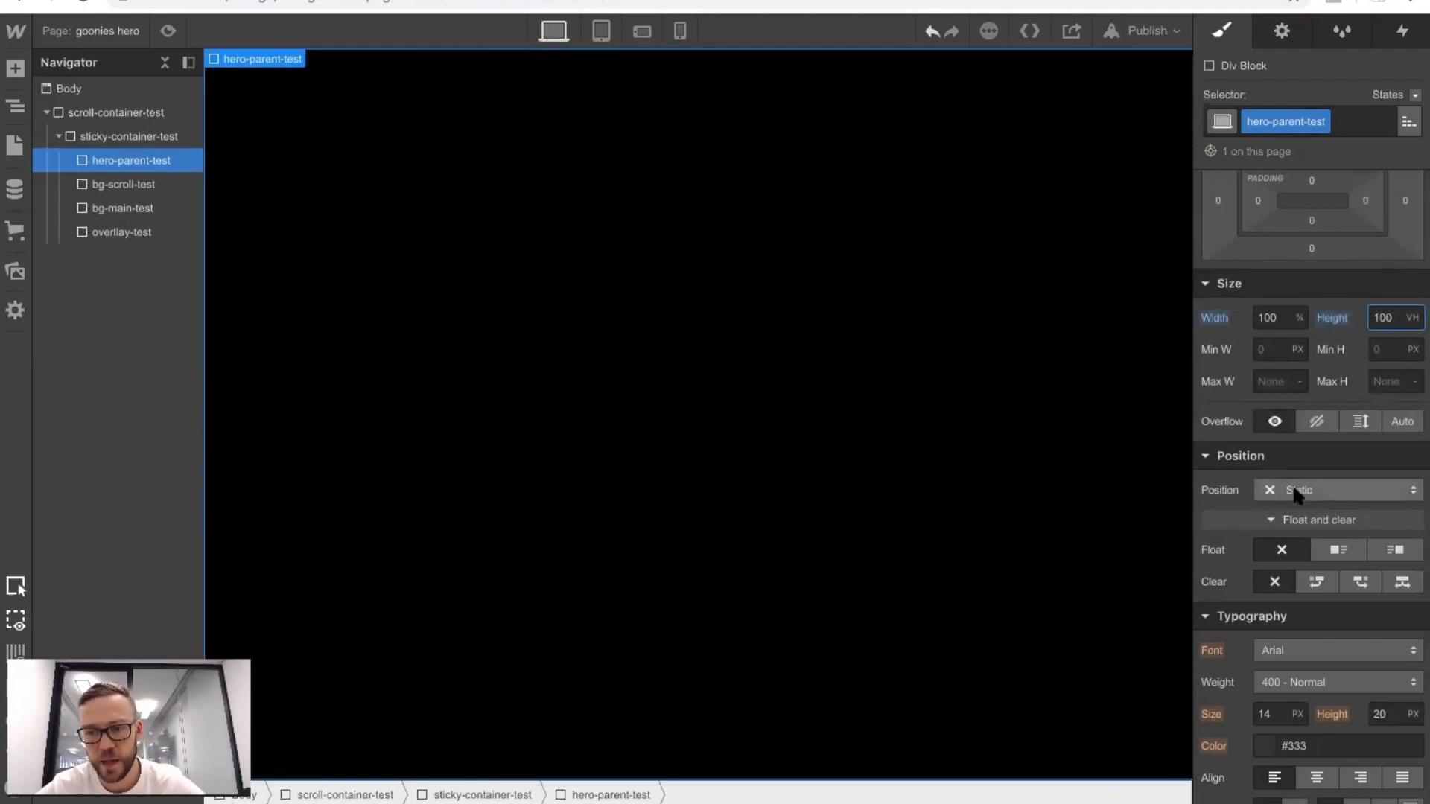
Set hero-parent-test to absolute position, anchored with 0% top and 0% left offsets.
click(1296, 493)
click(1288, 529)
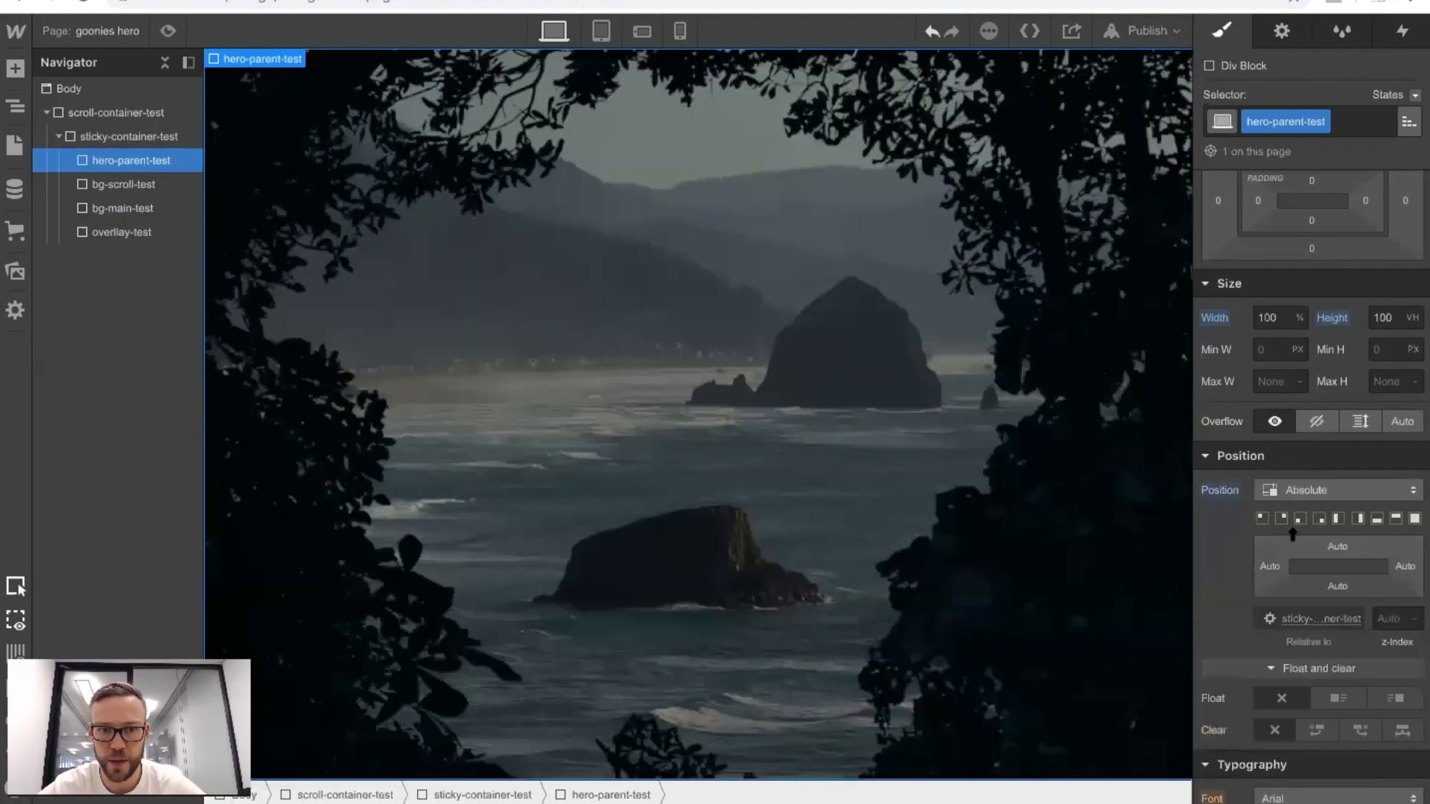
click(1262, 519)
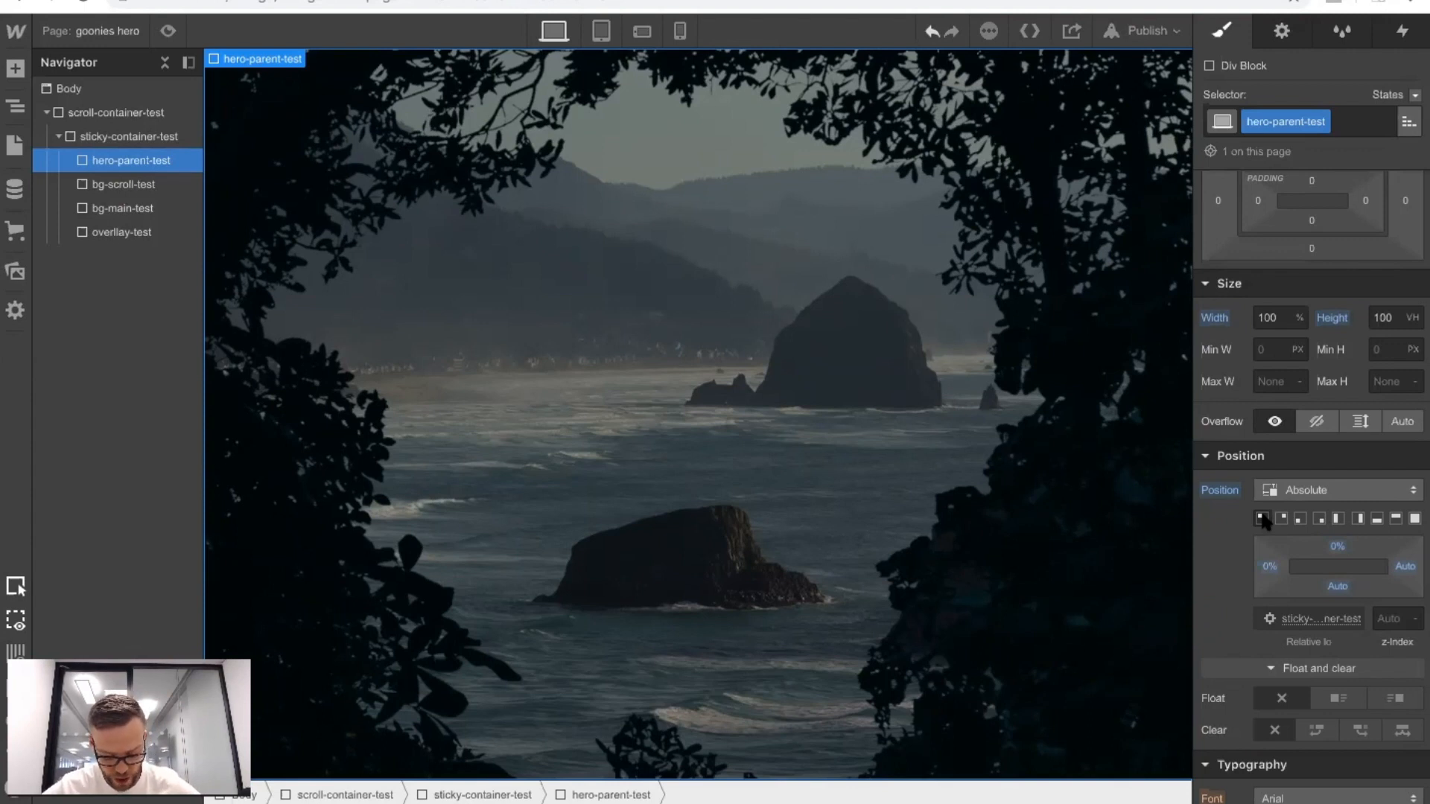
Make hero-parent-test a horizontal flex container with its children centred in both align and justify.
scroll(1340, 454, up, 3)
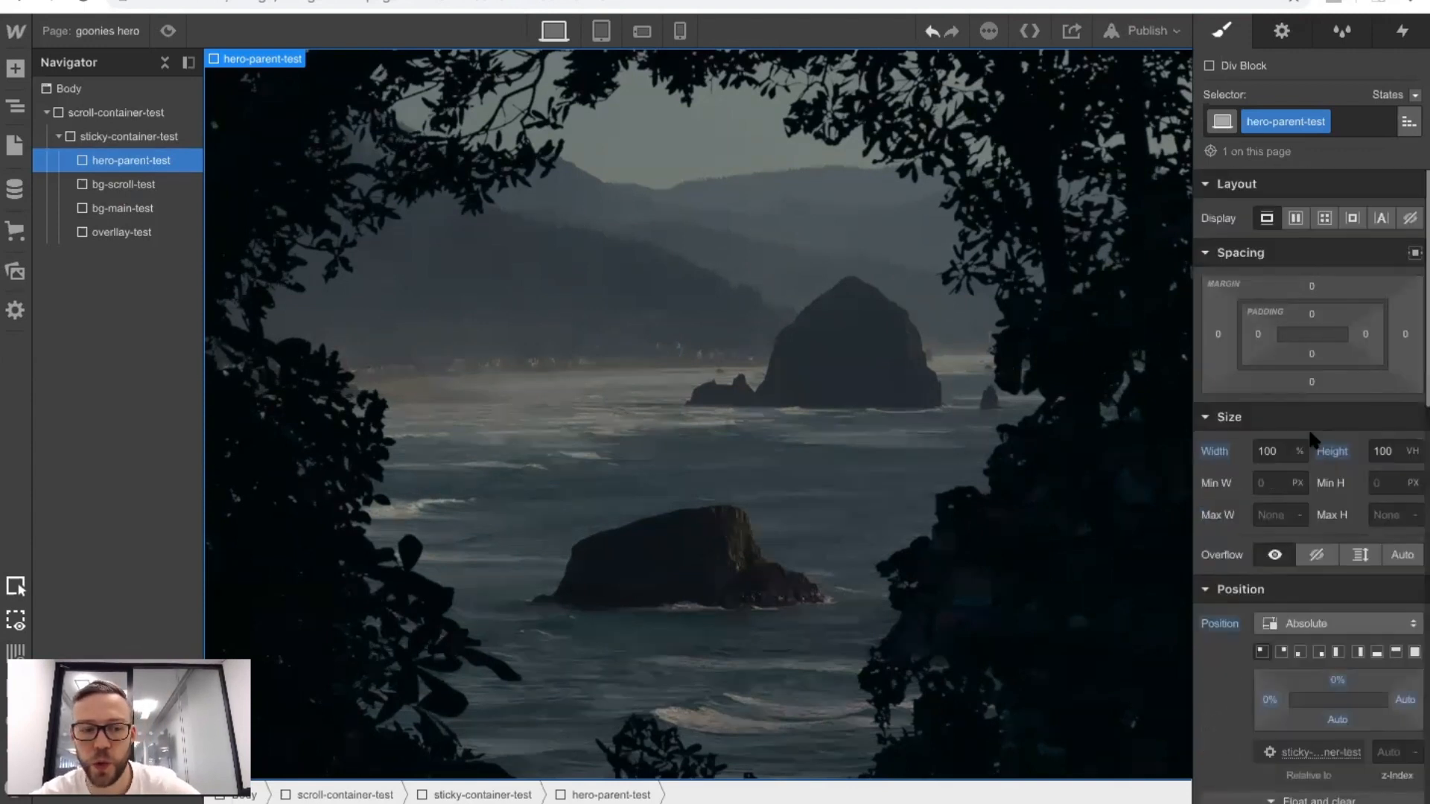
click(1296, 219)
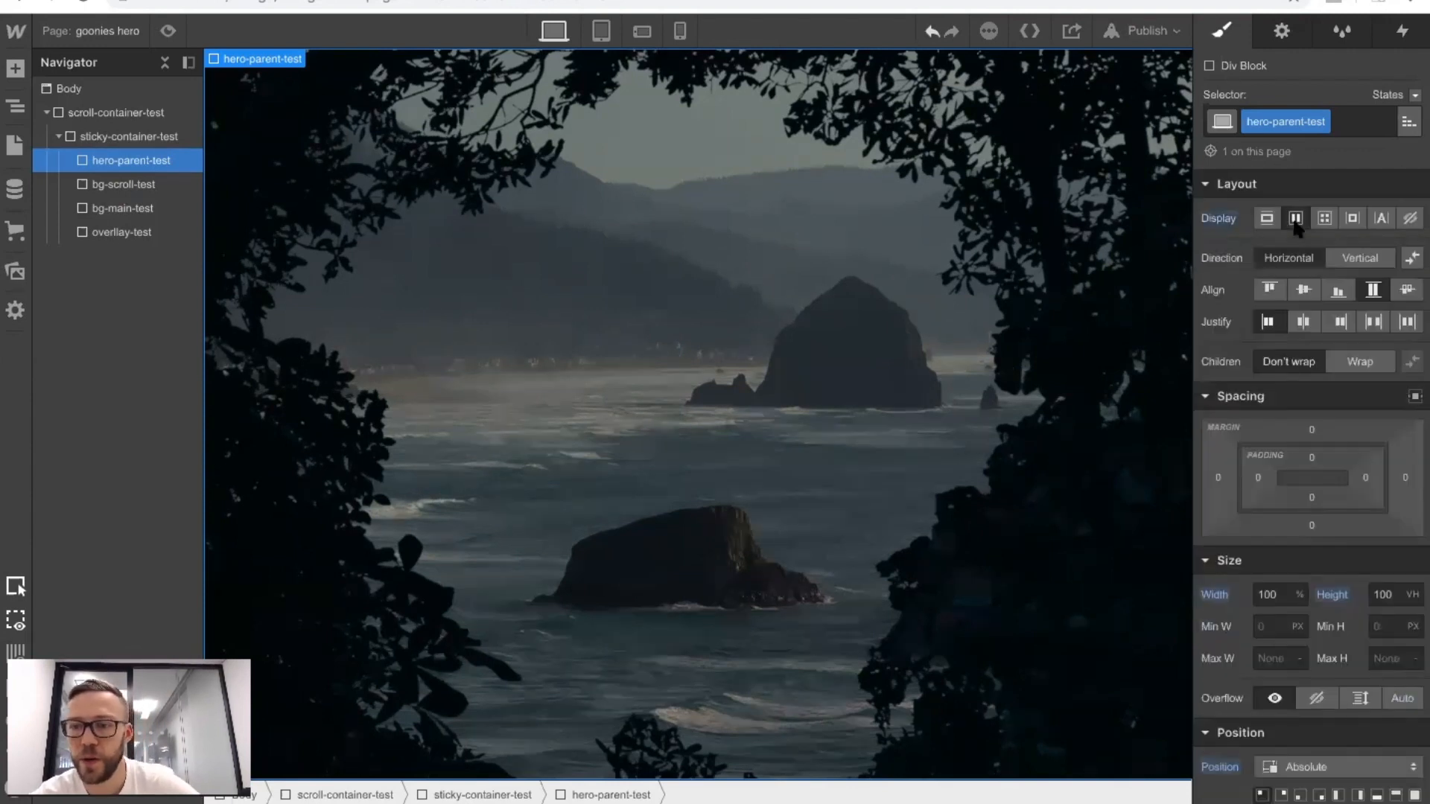
click(1303, 289)
click(1303, 324)
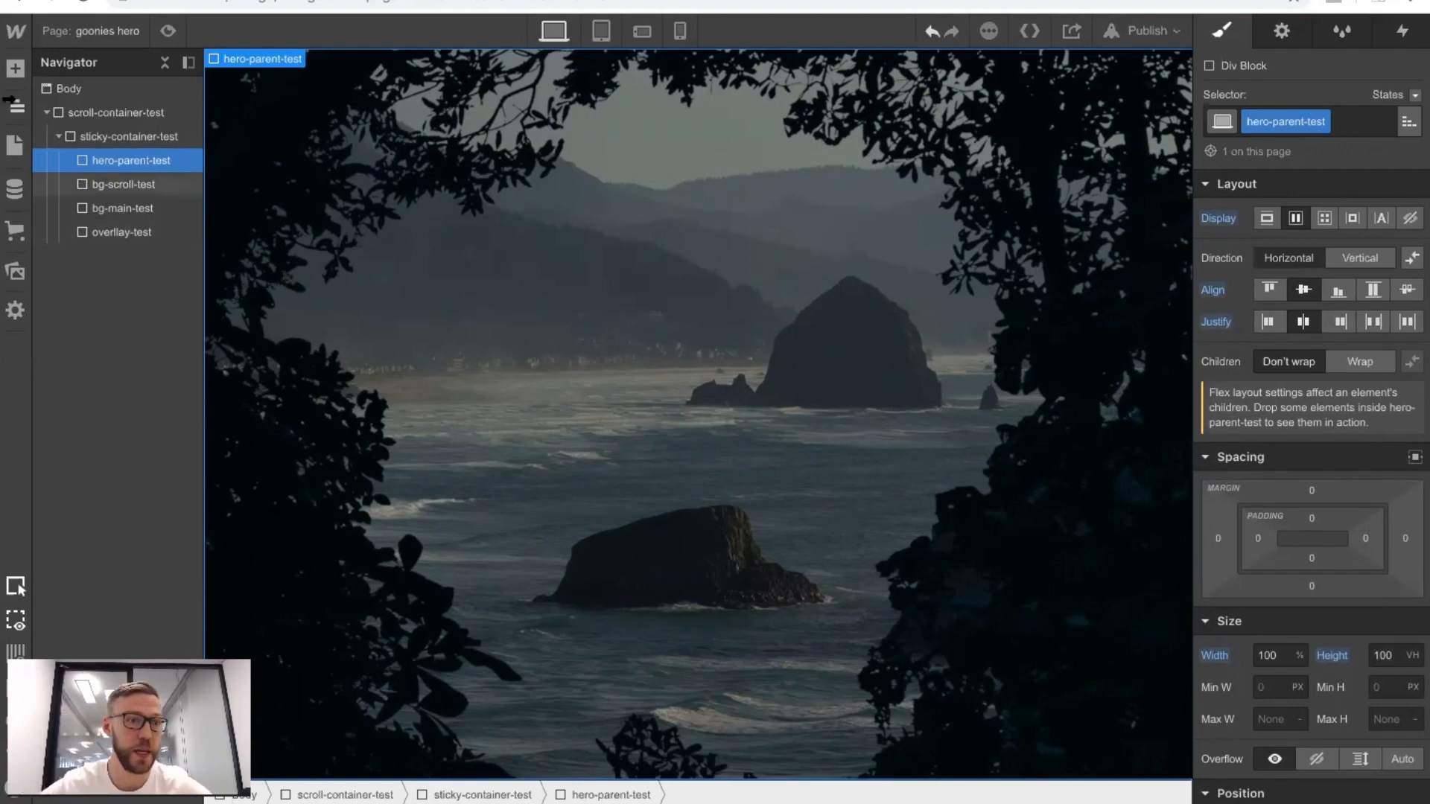
Copy the sub-title text block from hero-parent, inside scroll-container and sticky-container on the Home page.
click(78, 33)
click(140, 181)
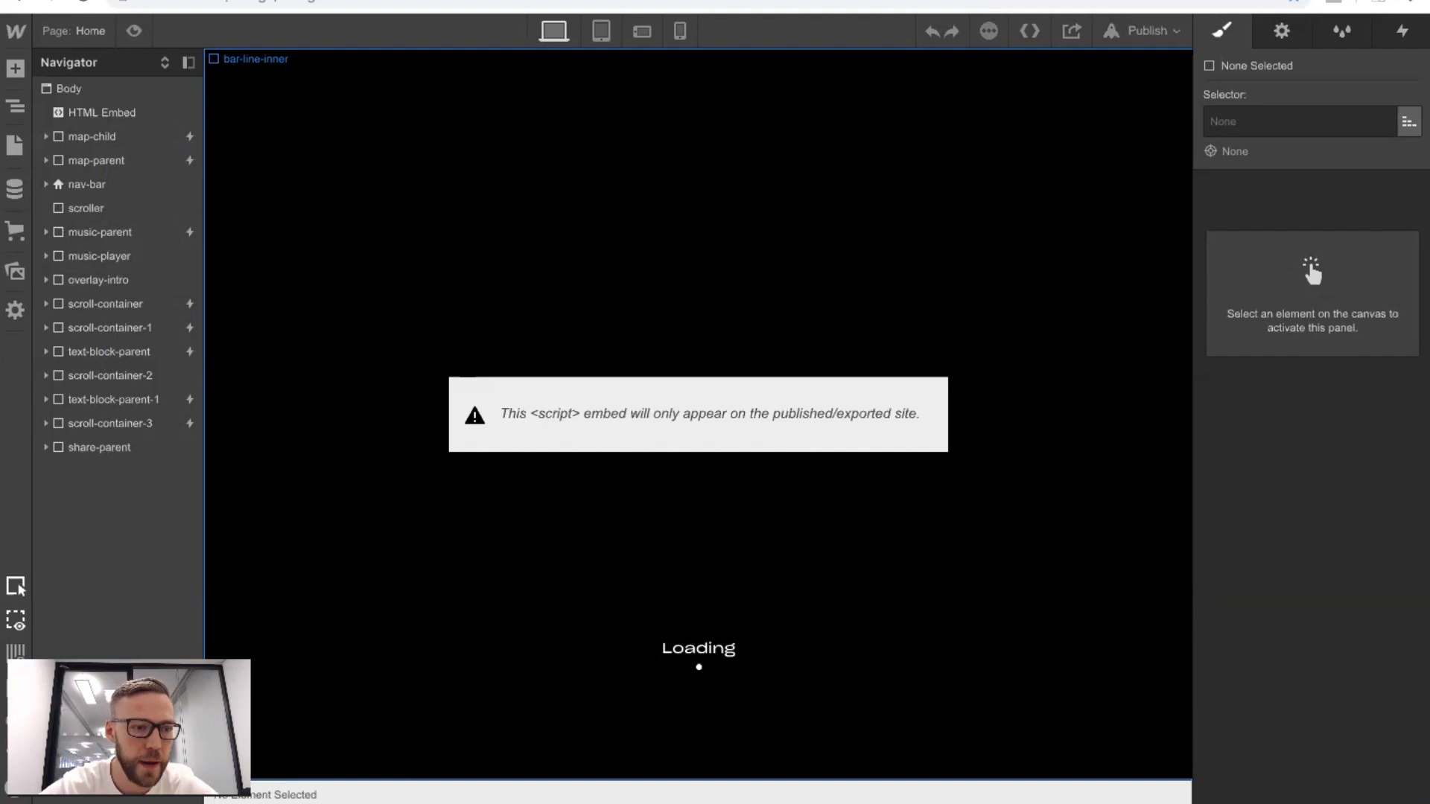
click(46, 303)
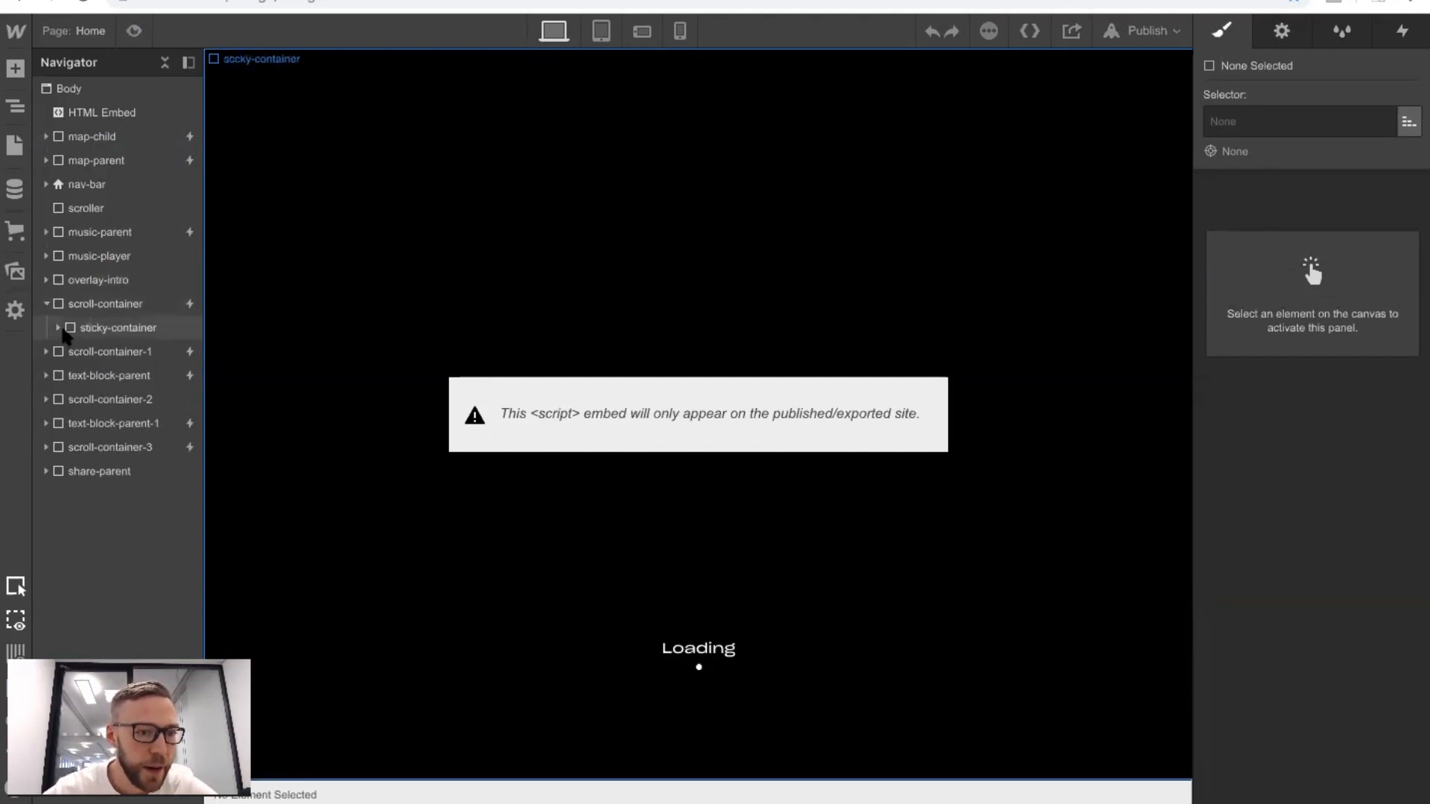
click(58, 328)
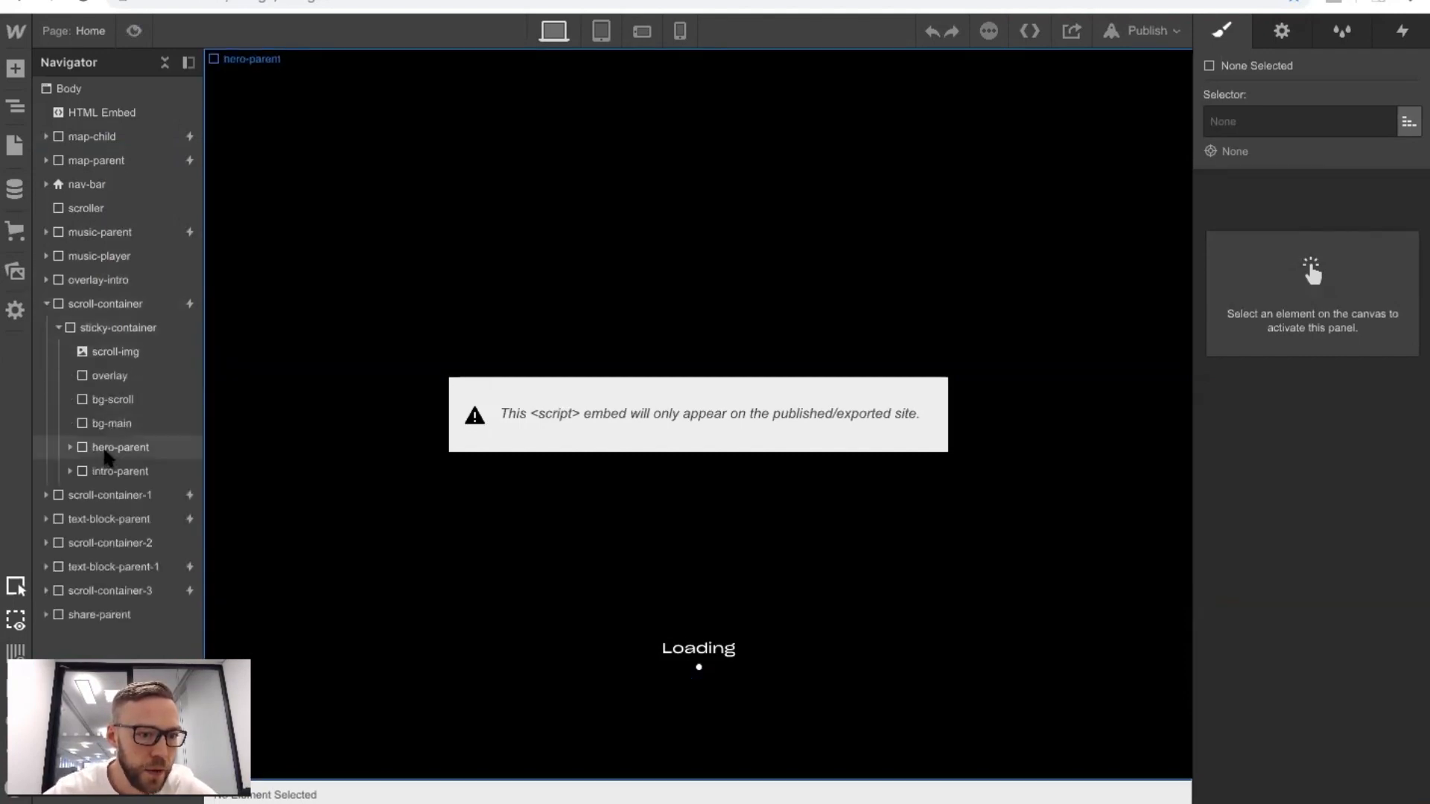
click(69, 447)
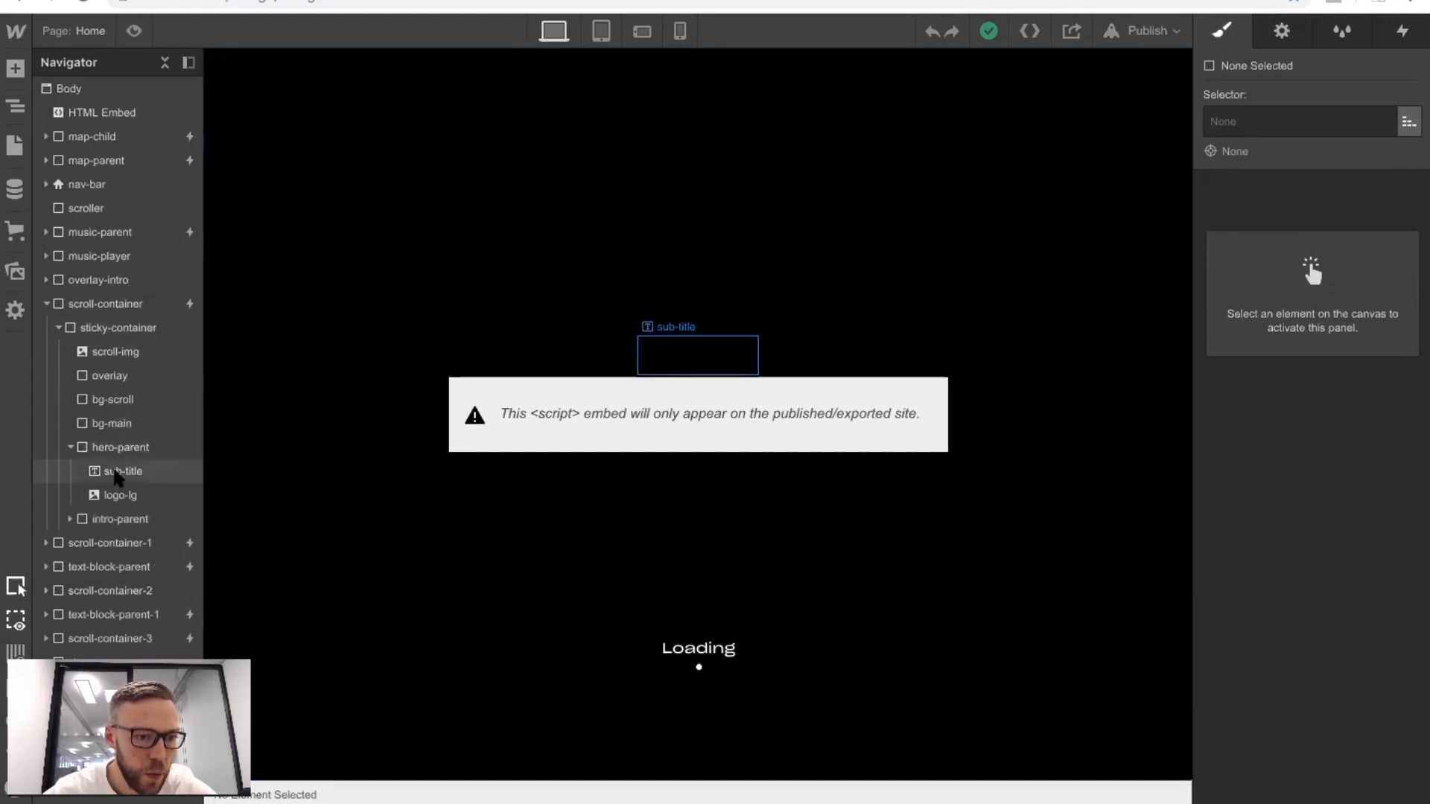
click(117, 475)
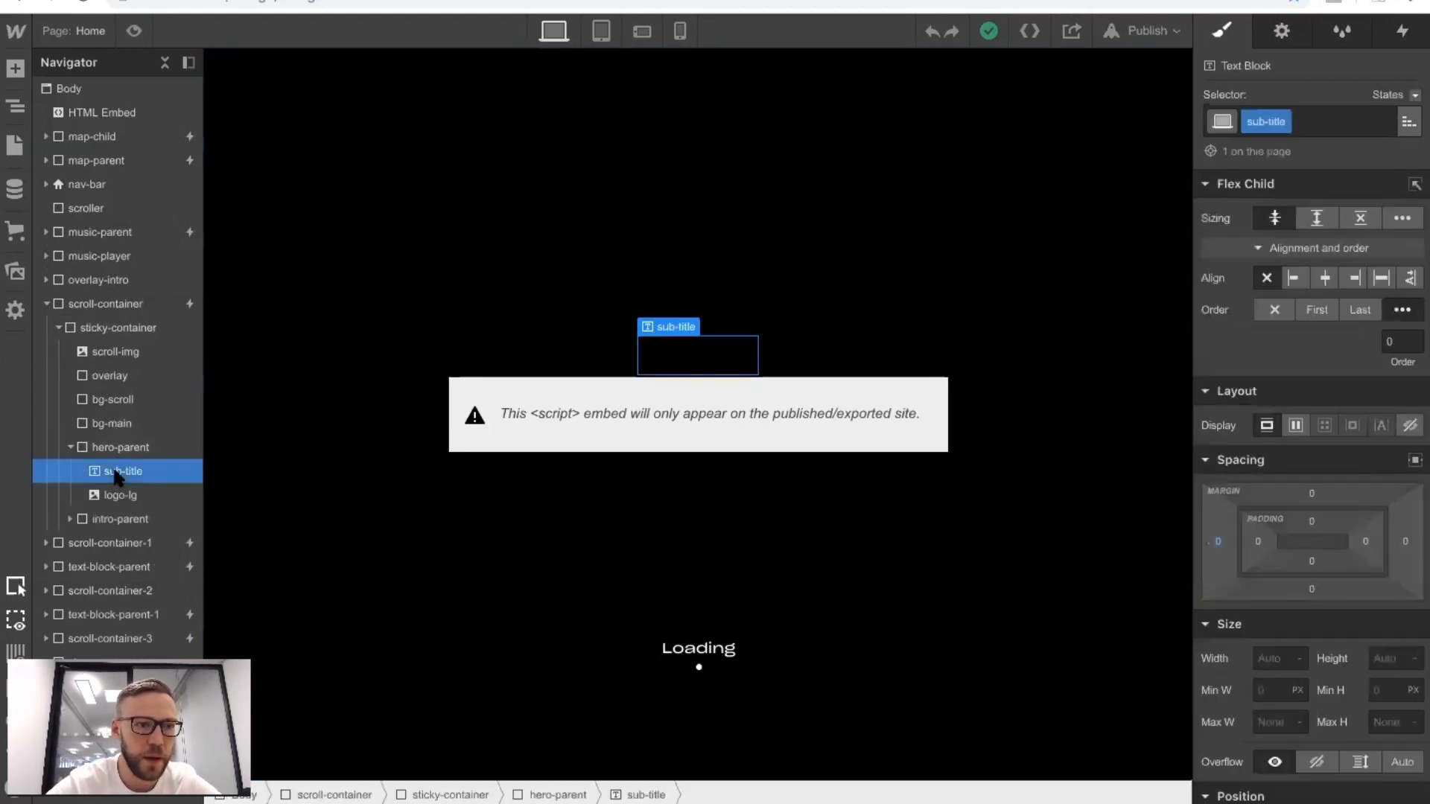
Paste the copied sub-title text block into hero-parent-test on the goonies hero page.
click(64, 29)
click(108, 223)
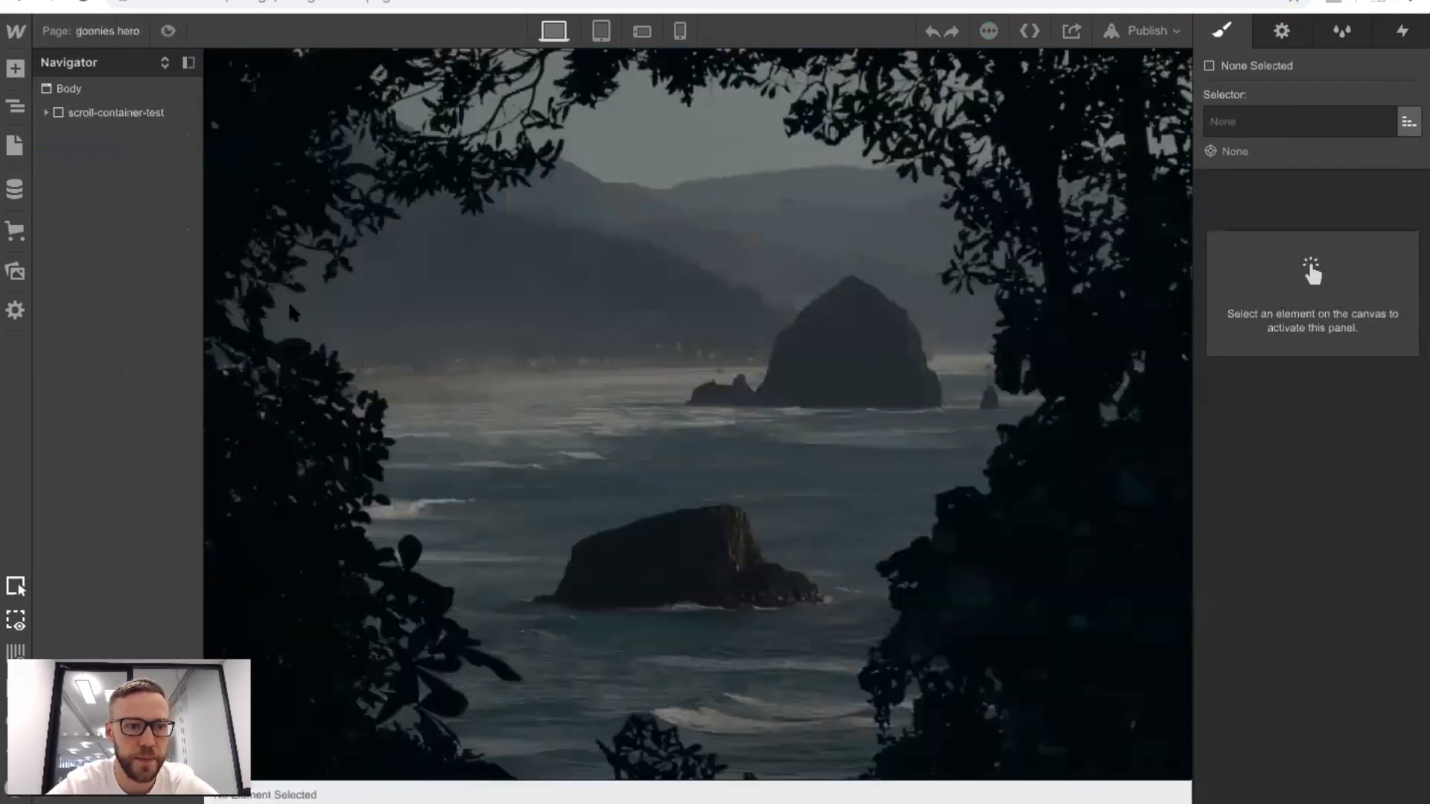
click(42, 112)
click(41, 111)
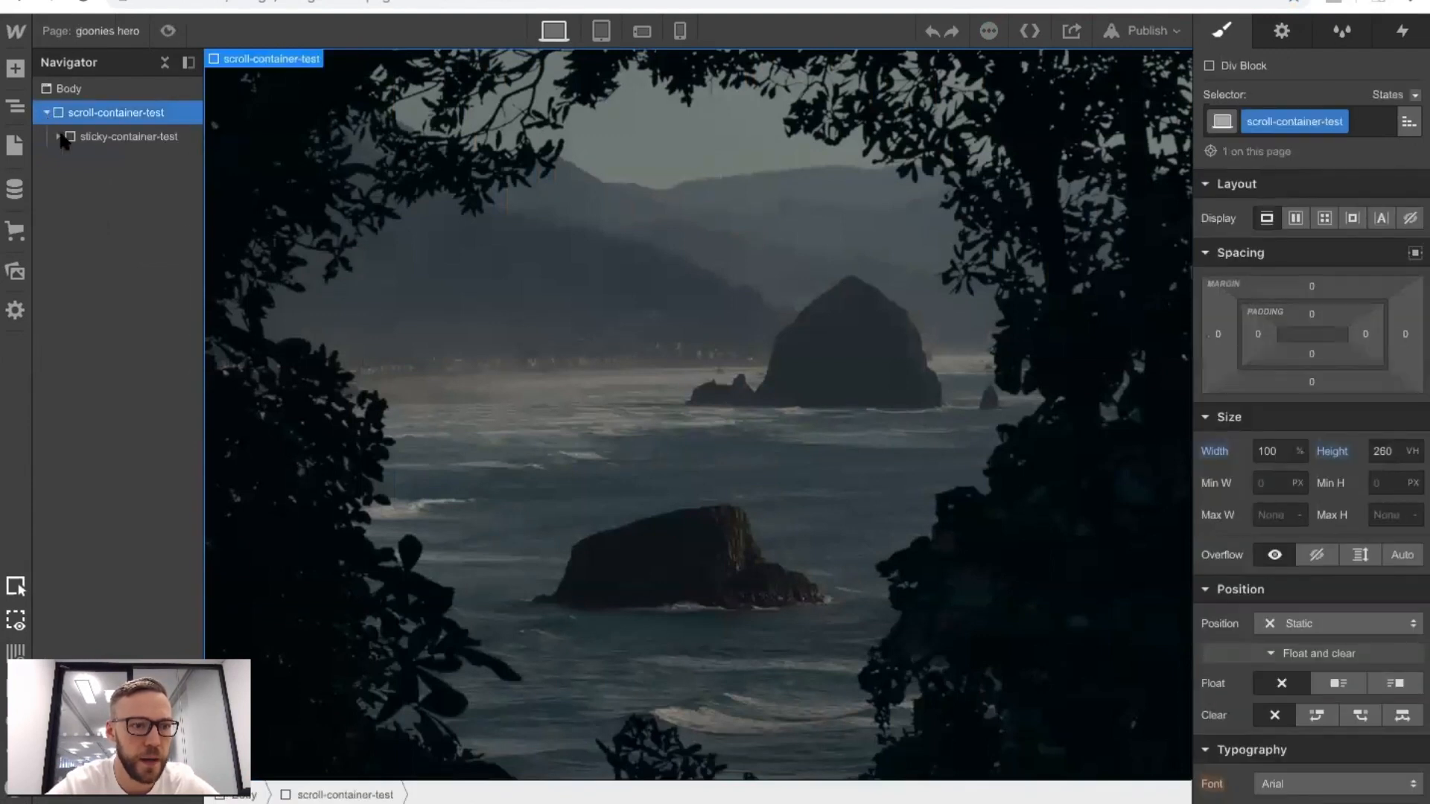
click(64, 140)
click(51, 135)
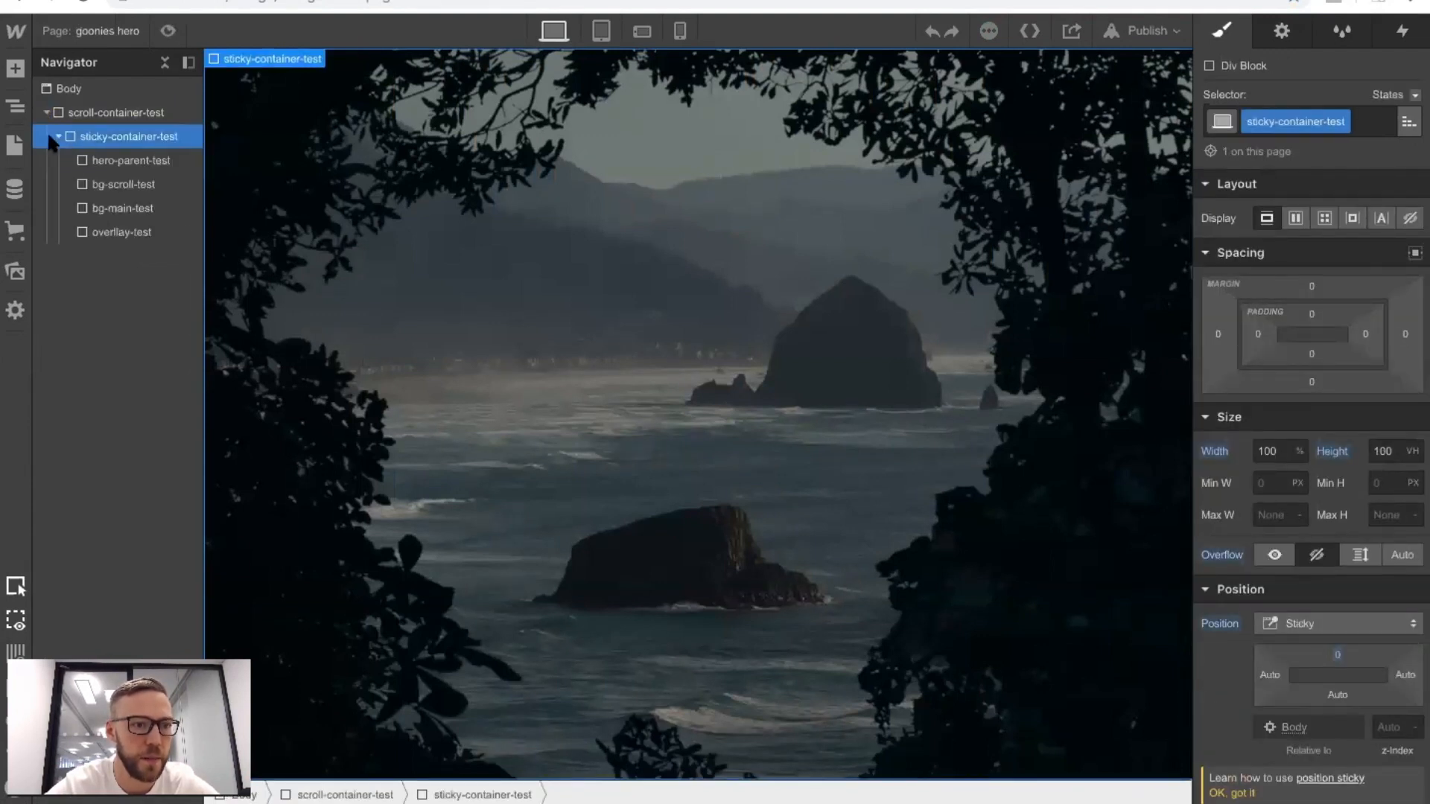
click(128, 160)
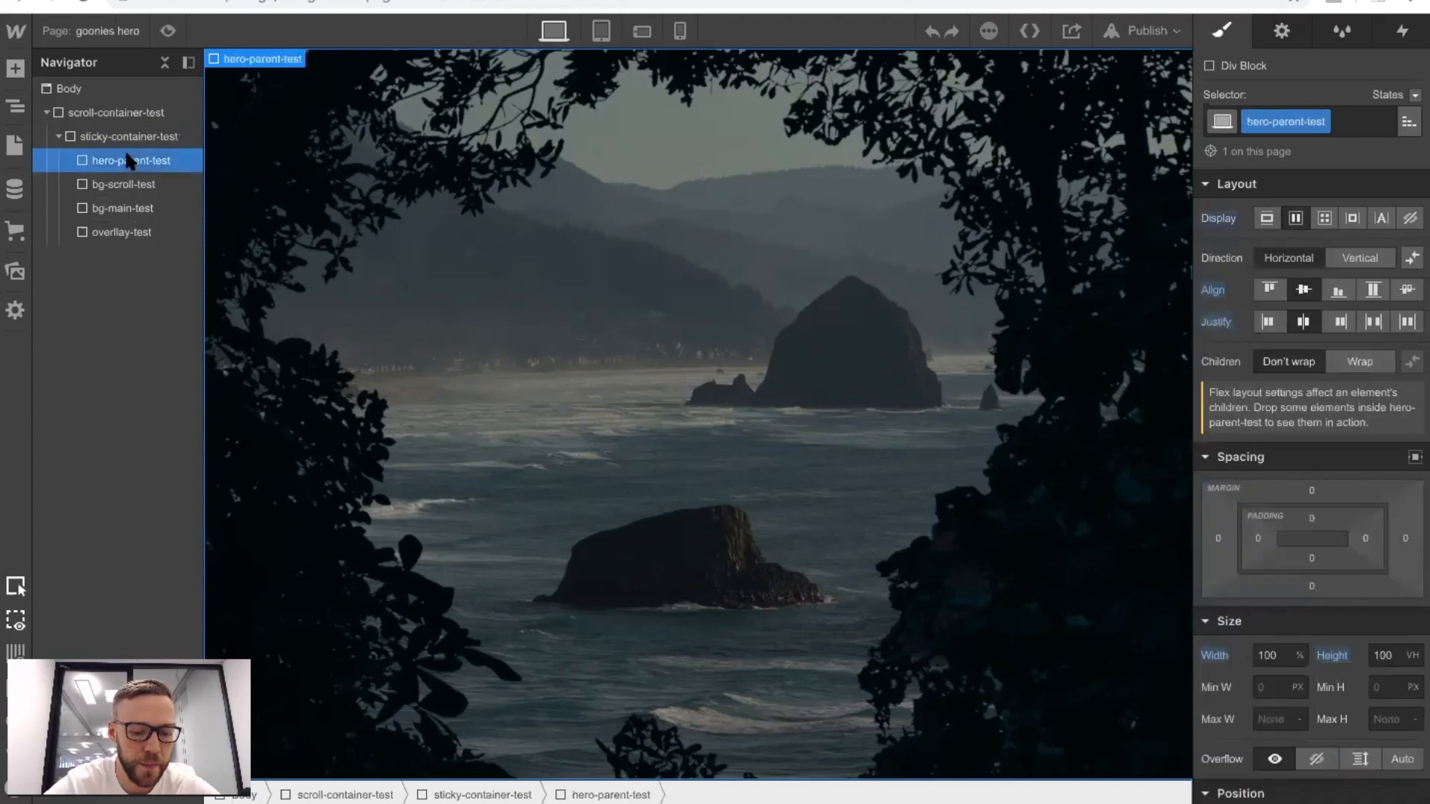
click(71, 161)
click(119, 184)
click(111, 164)
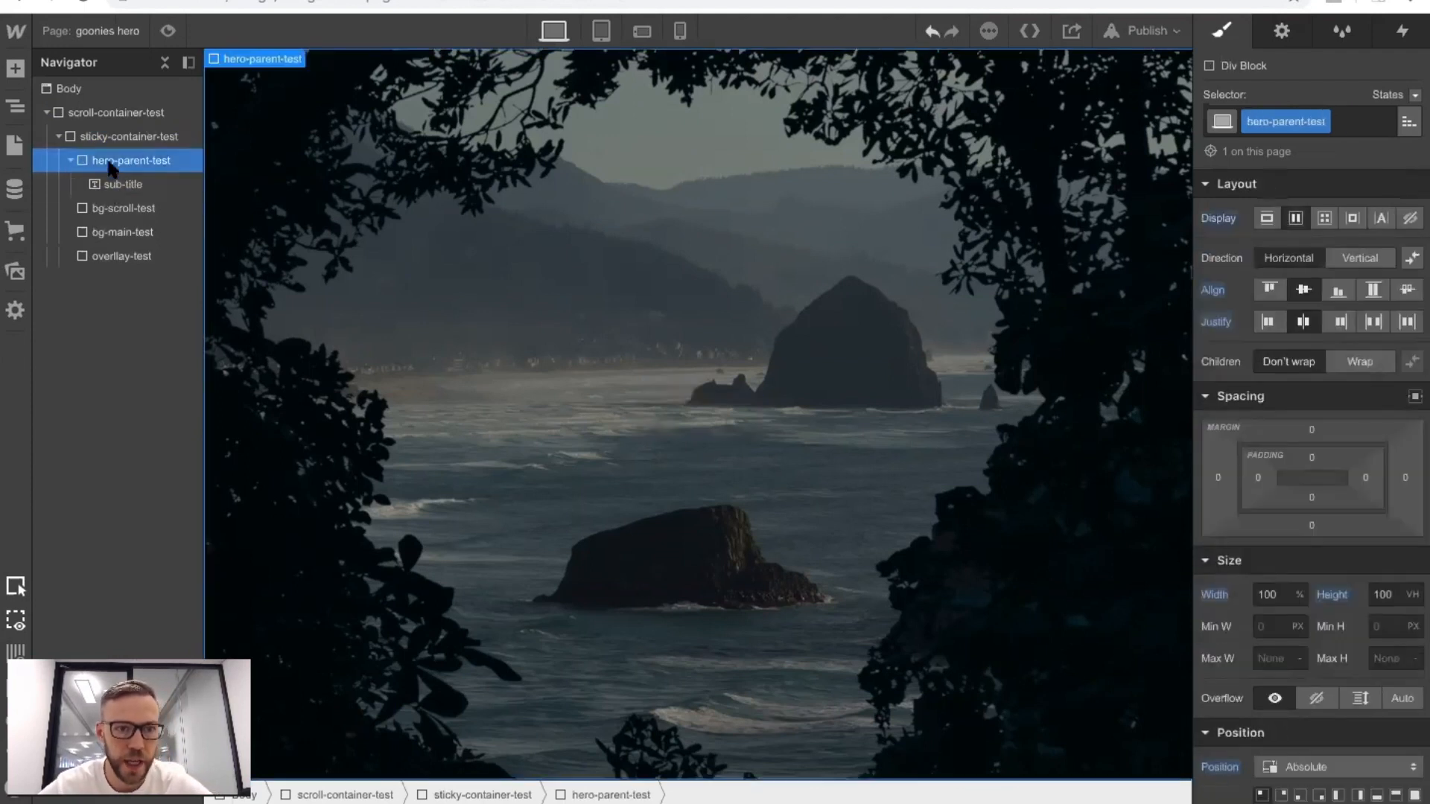
Set the z-index of hero-parent-test to 3.
scroll(1340, 477, down, 4)
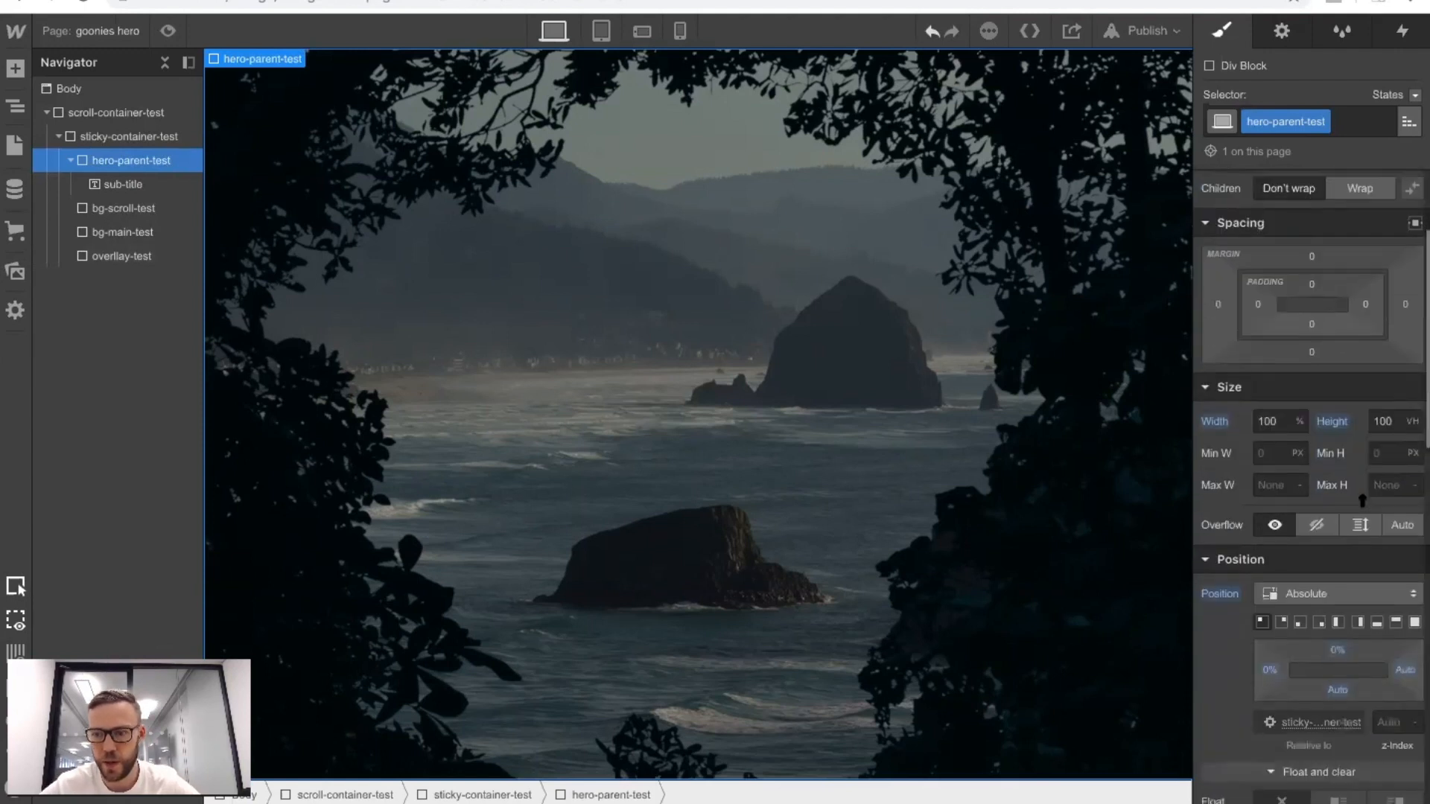
scroll(1372, 449, down, 2)
click(1386, 499)
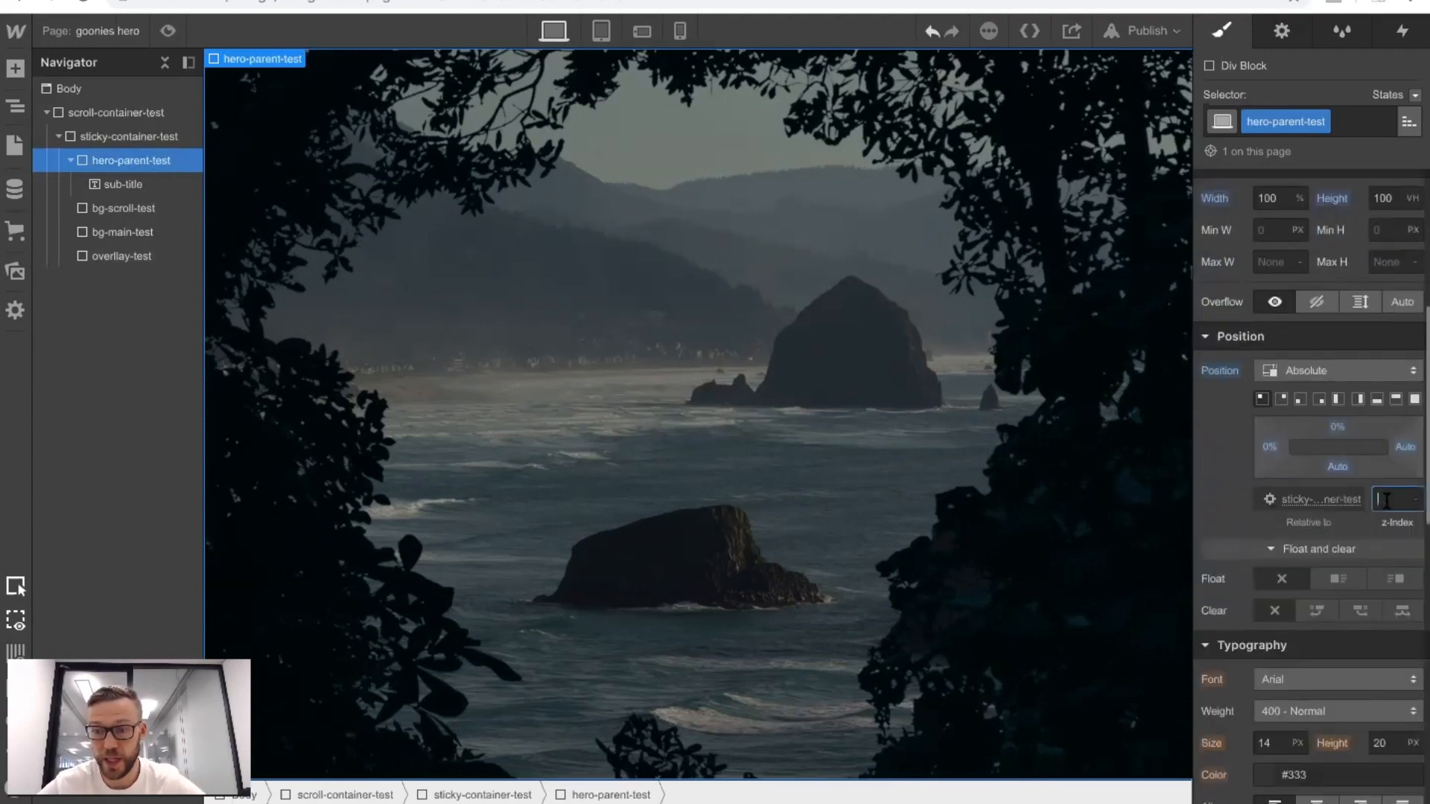
text(2)
key(Up)
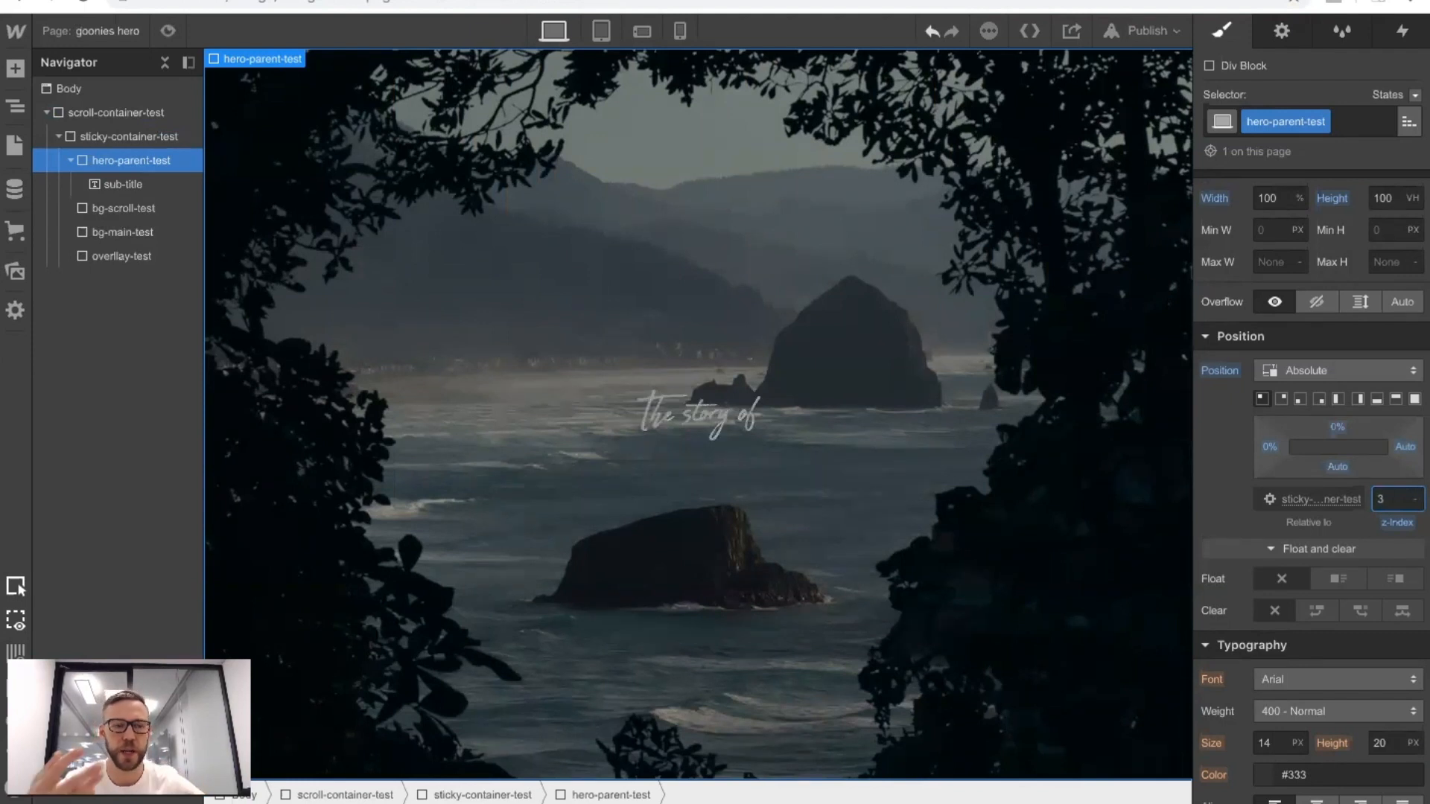
Copy the logo-lg image from hero-parent, inside scroll-container and sticky-container on the Home page.
click(56, 29)
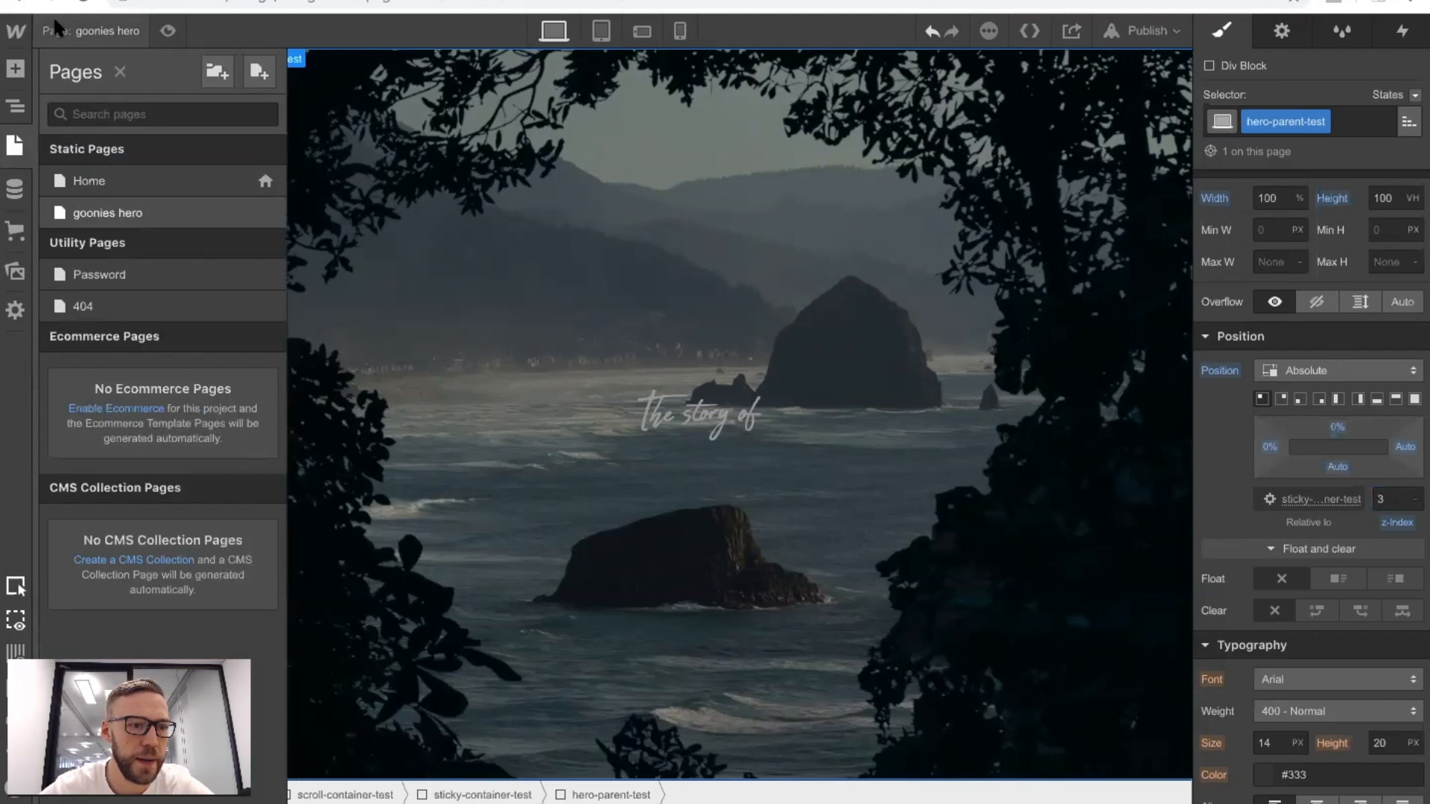
click(91, 183)
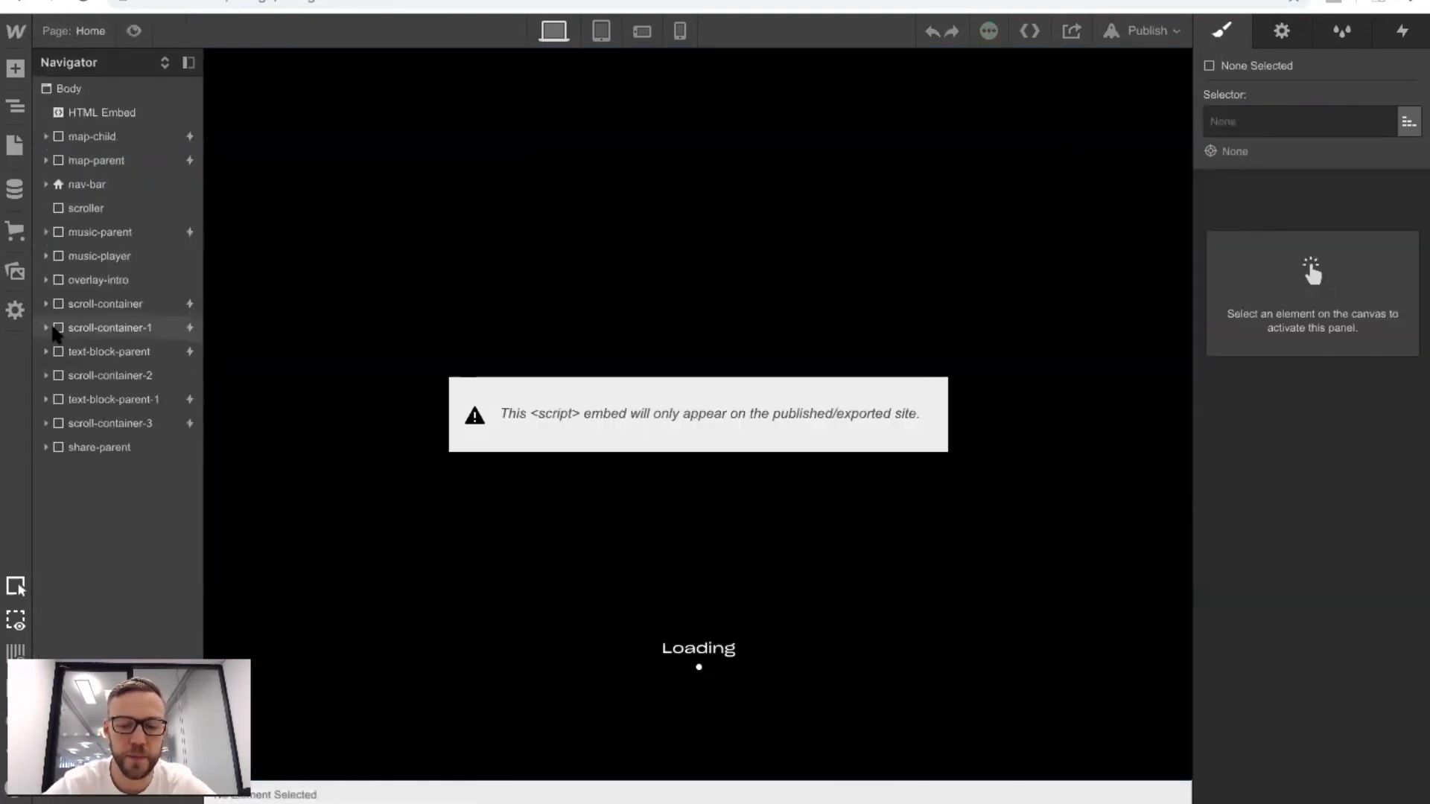
click(46, 304)
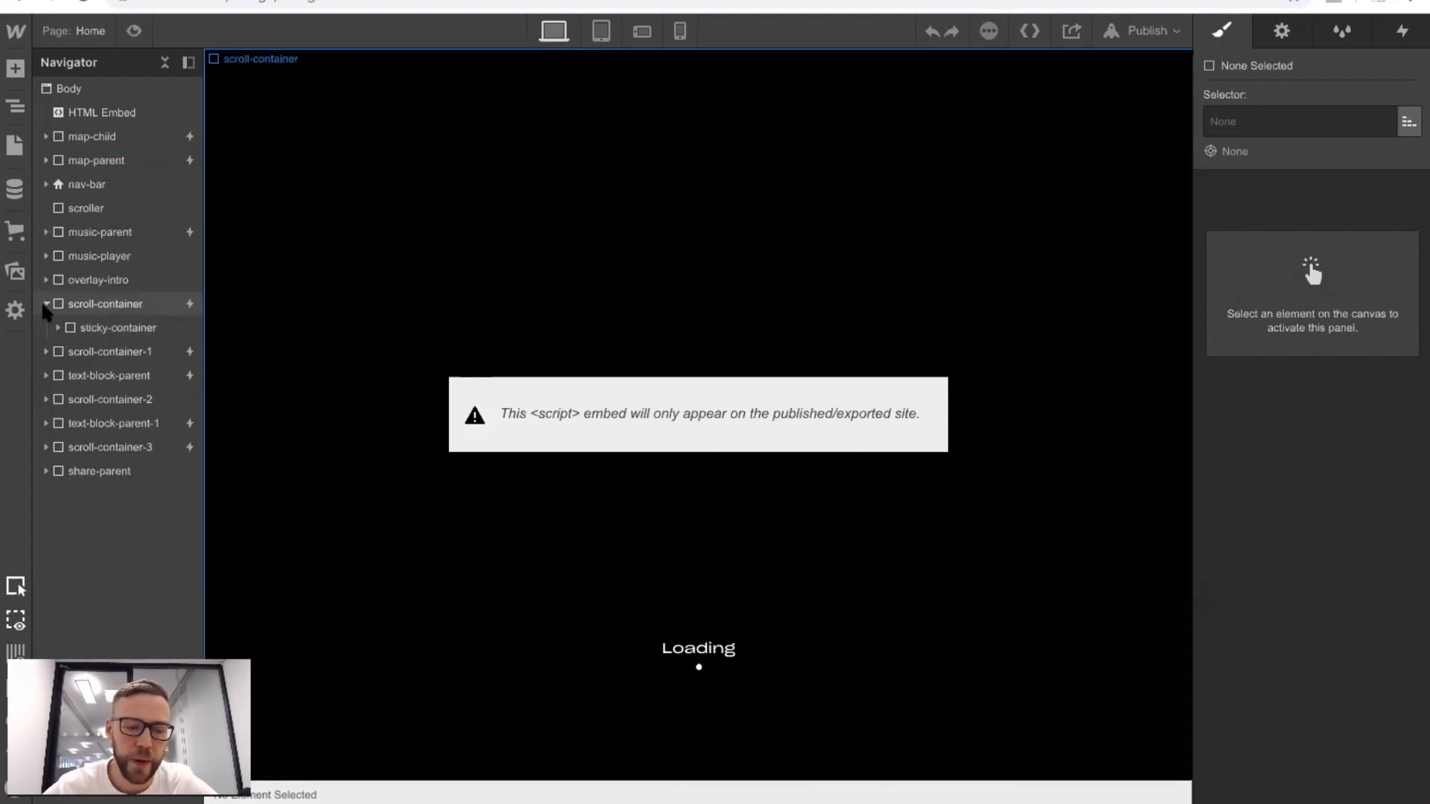
click(58, 327)
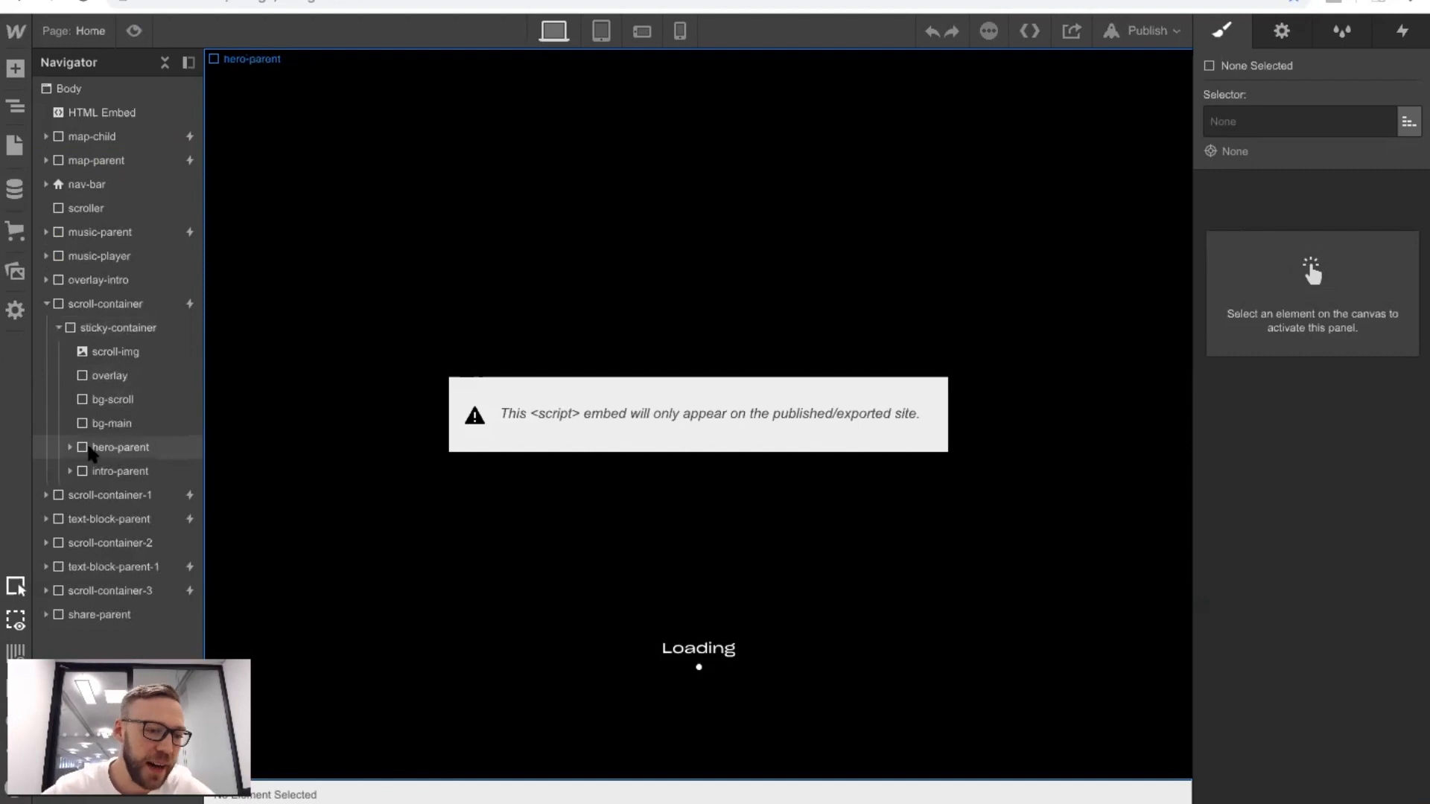
click(70, 448)
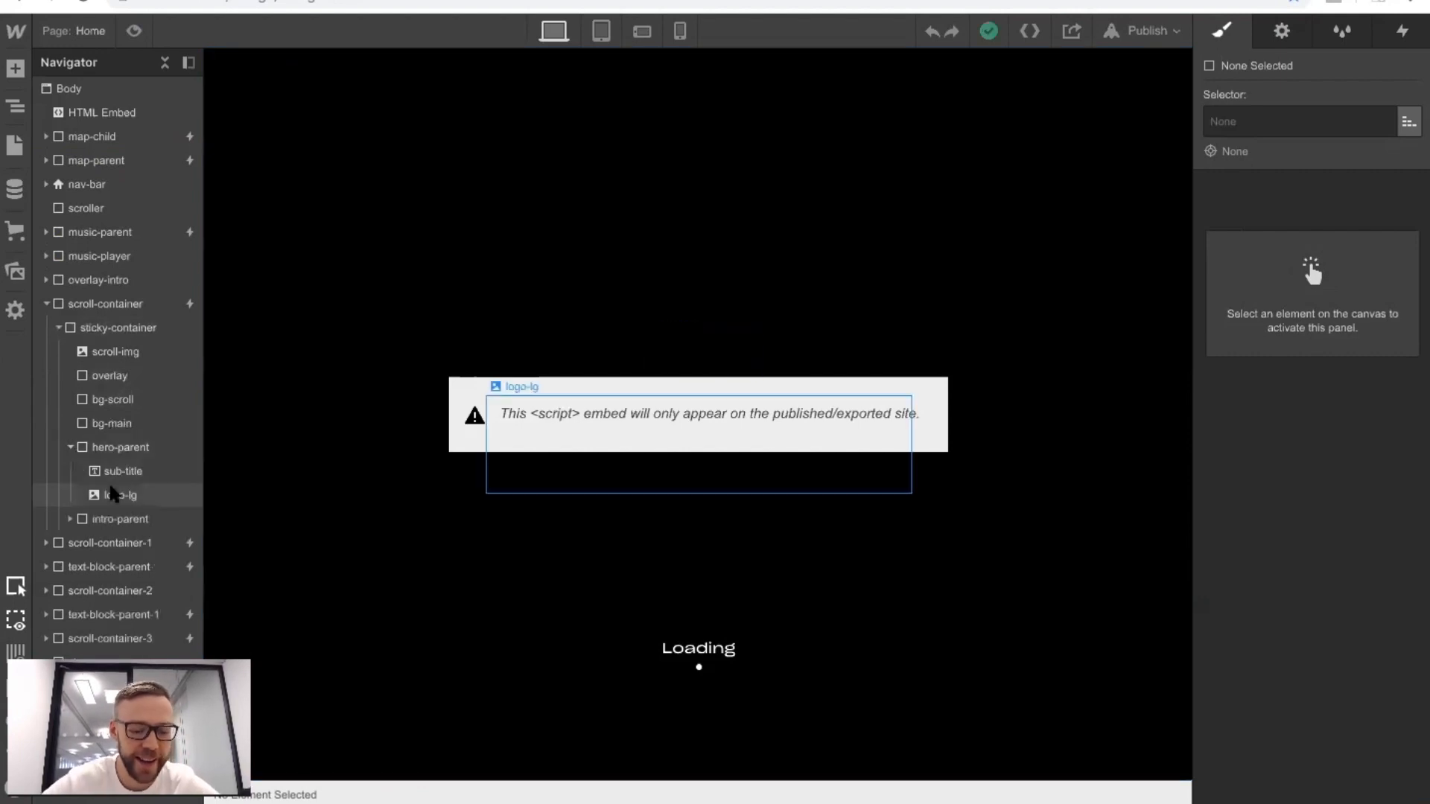
click(116, 494)
Paste the copied logo-lg image into hero-parent-test on the goonies hero page, below sub-title.
click(15, 145)
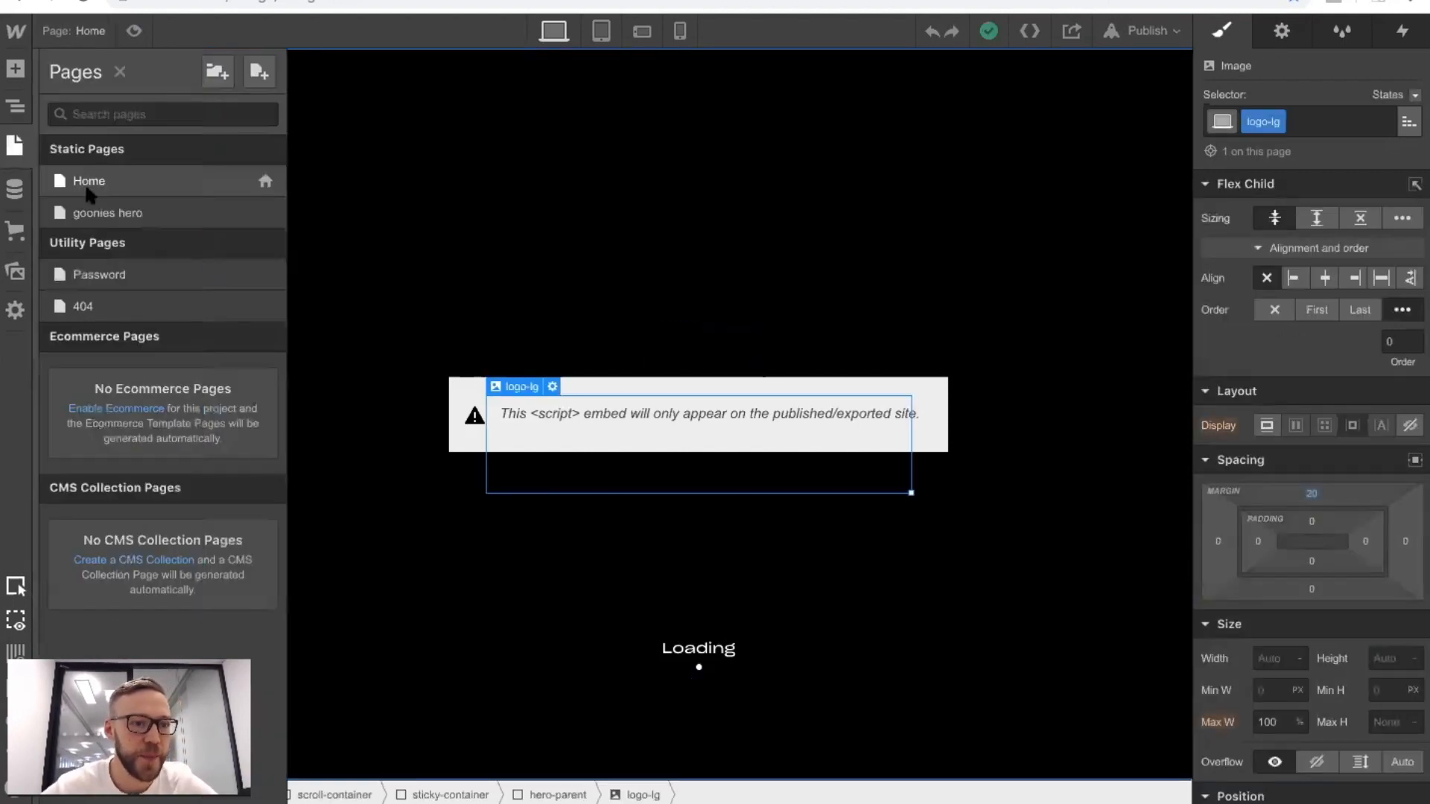
click(99, 211)
click(46, 112)
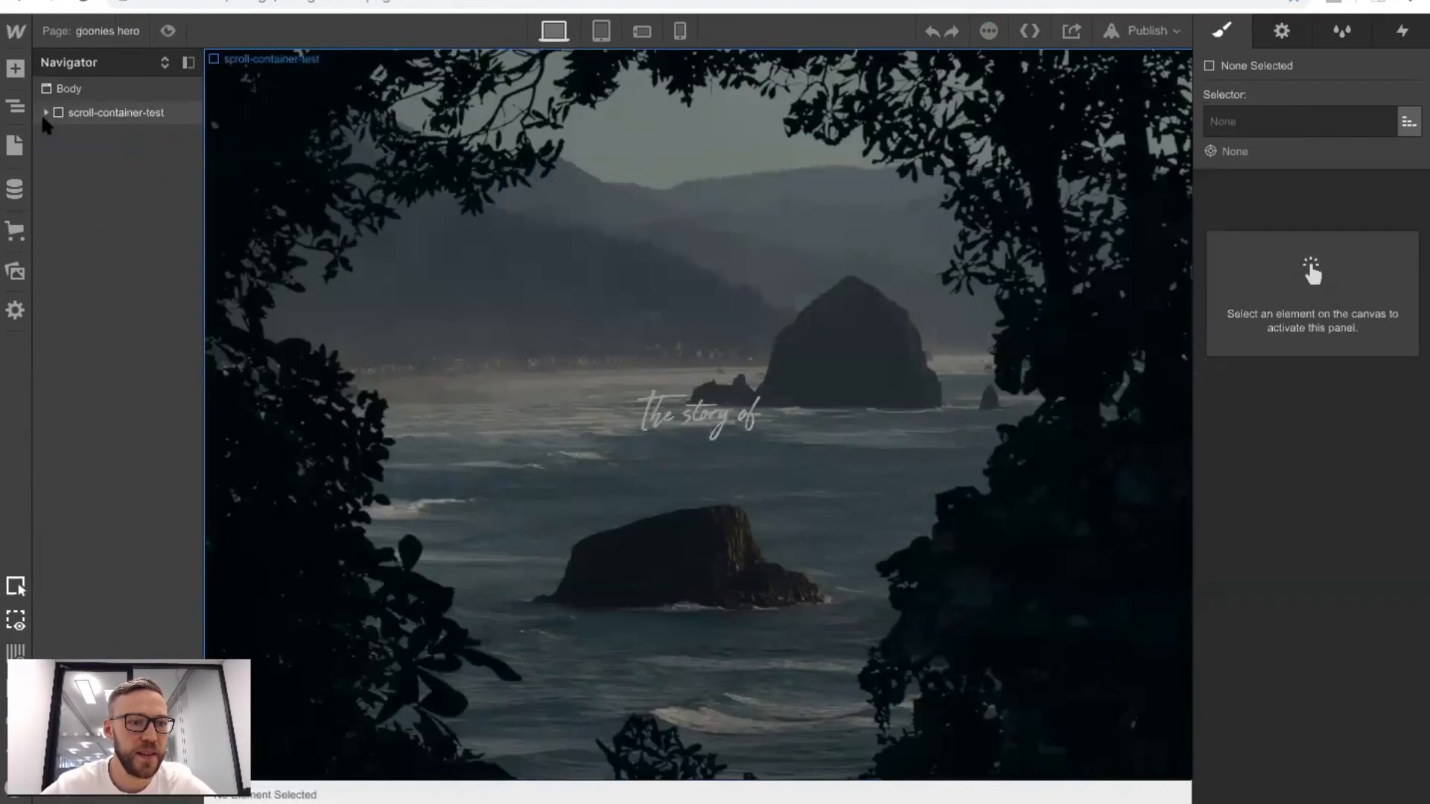
click(57, 137)
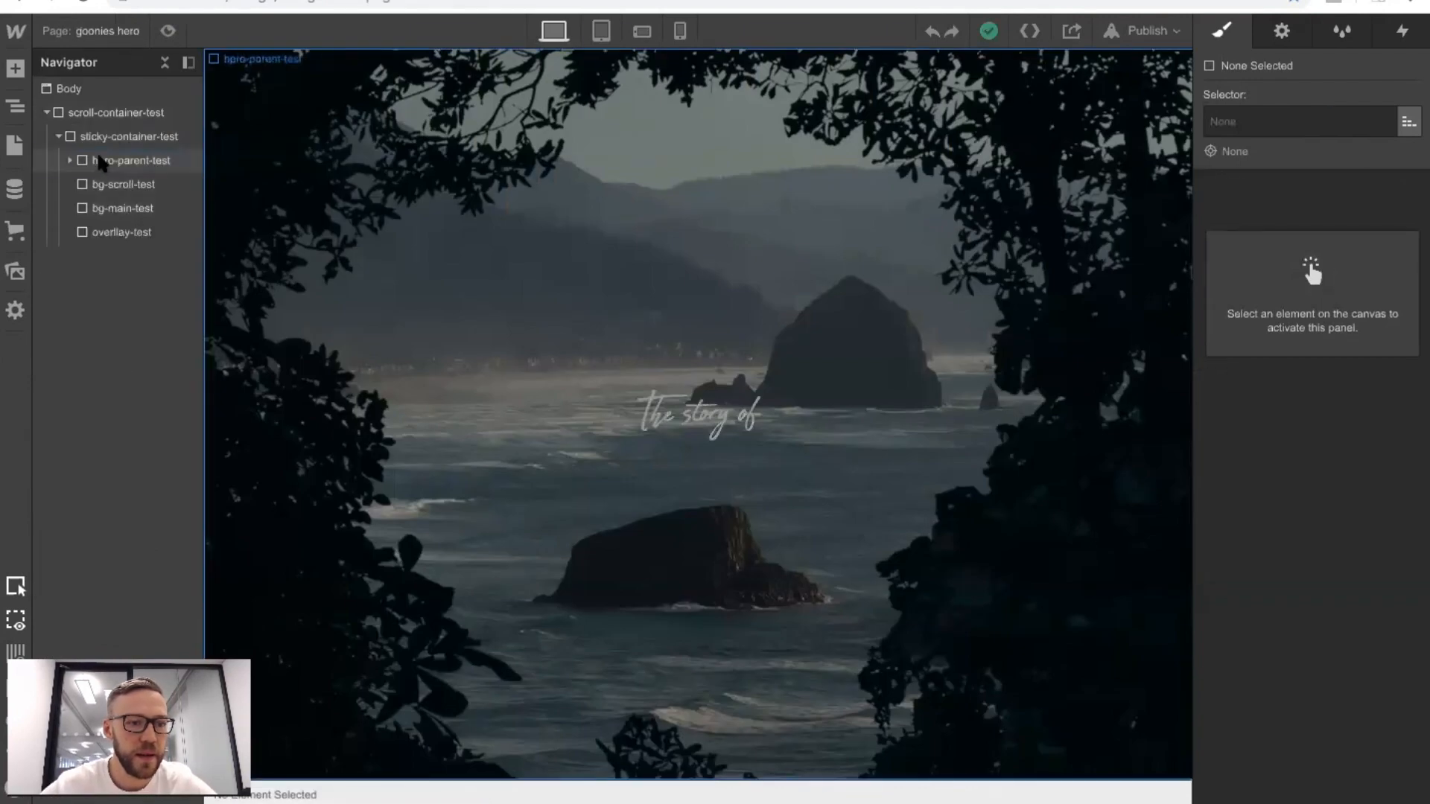
click(99, 160)
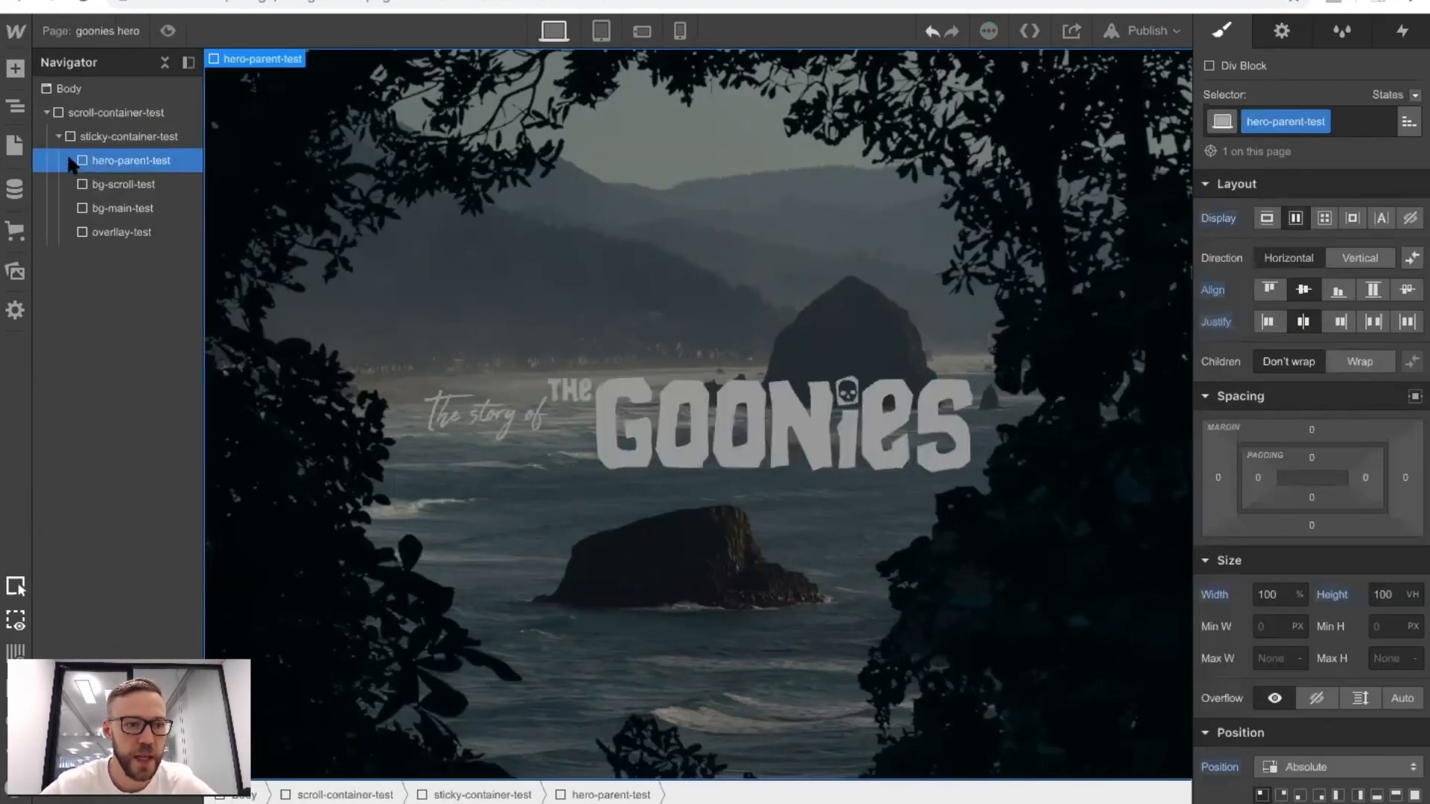
click(69, 160)
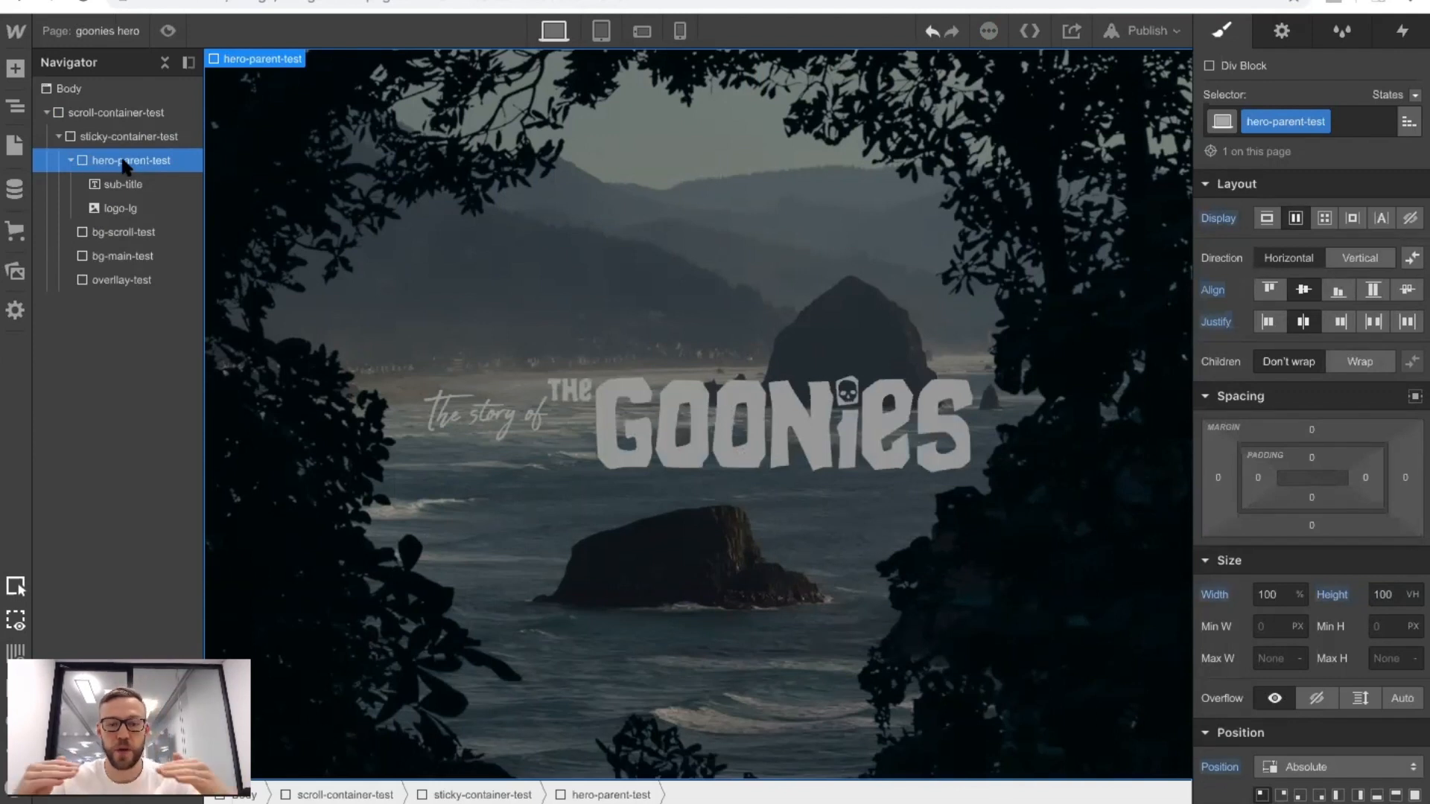
Set the flex direction of hero-parent-test to vertical so the subtitle sits above the logo.
click(1359, 258)
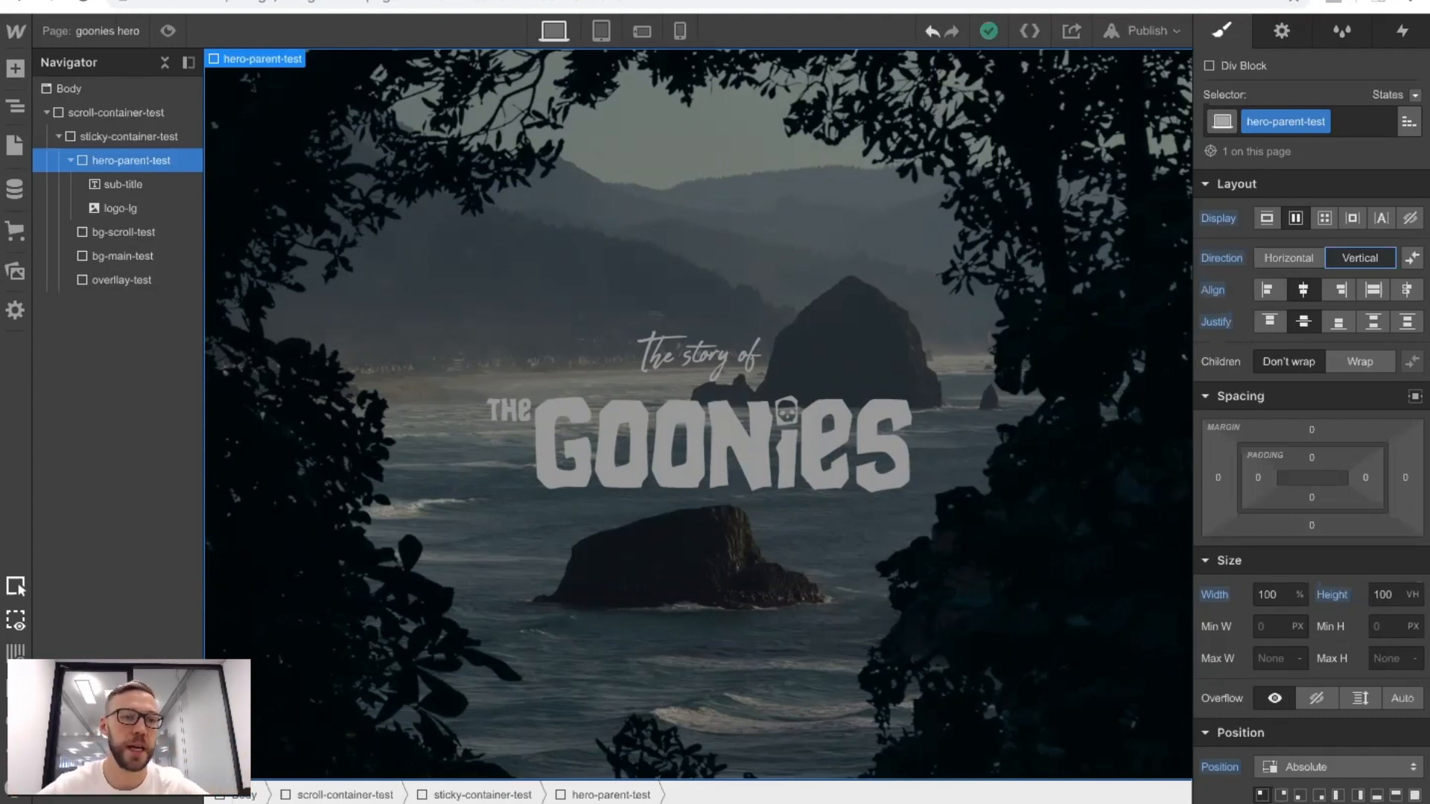
click(70, 159)
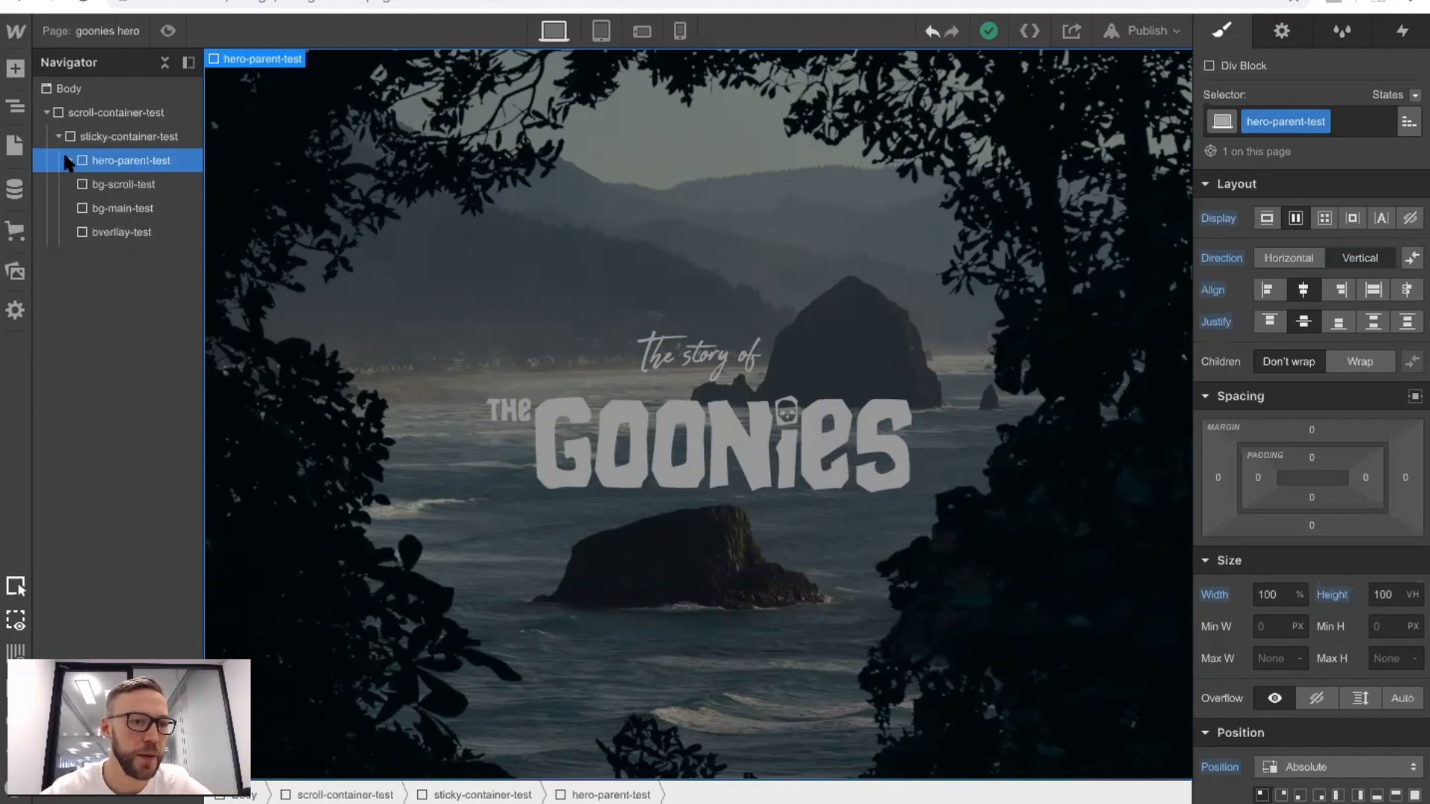
Add a div block inside sticky-container-test, above hero-parent-test, and give it the class intro-parent-test.
click(15, 68)
drag(60, 415, 122, 162)
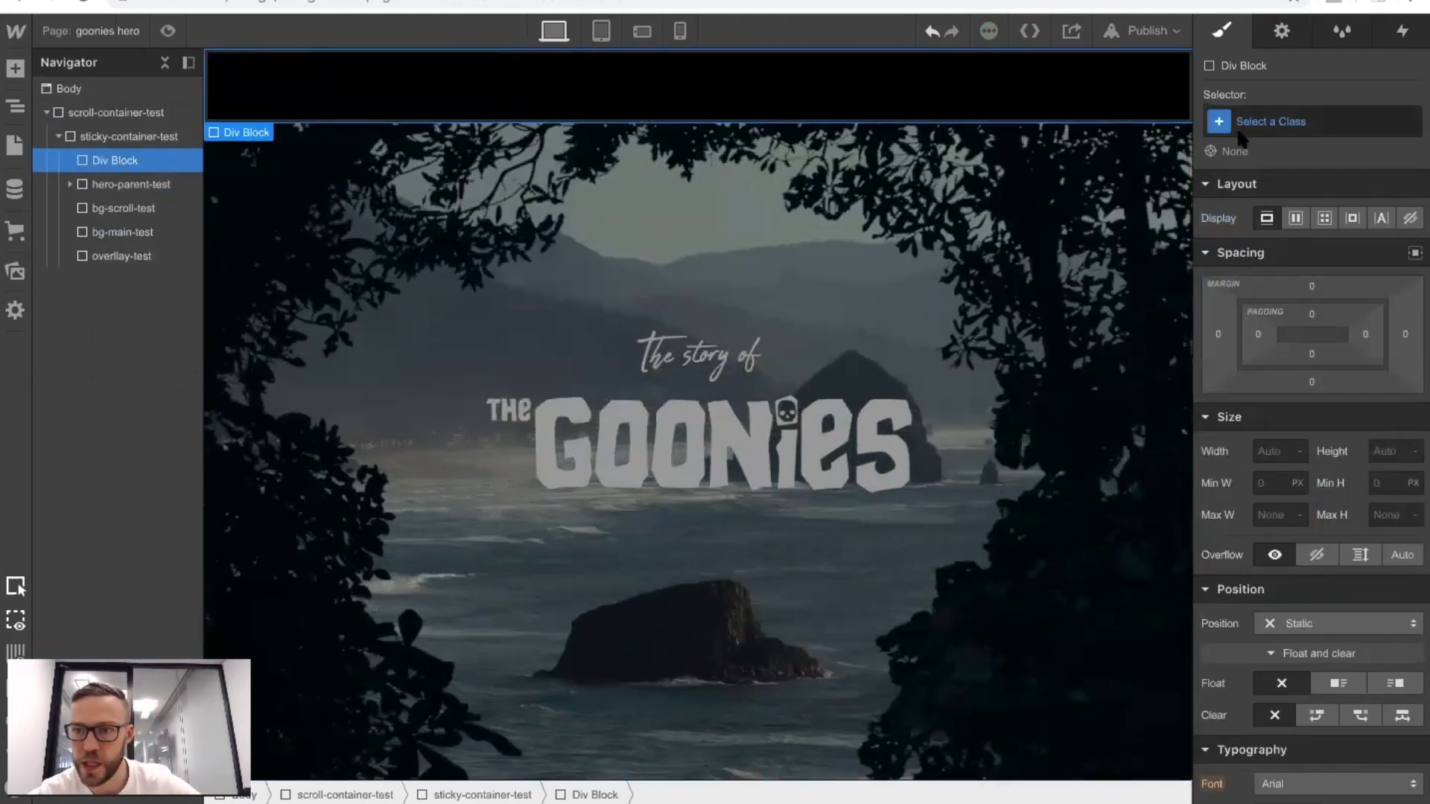
click(1257, 122)
text(intro)
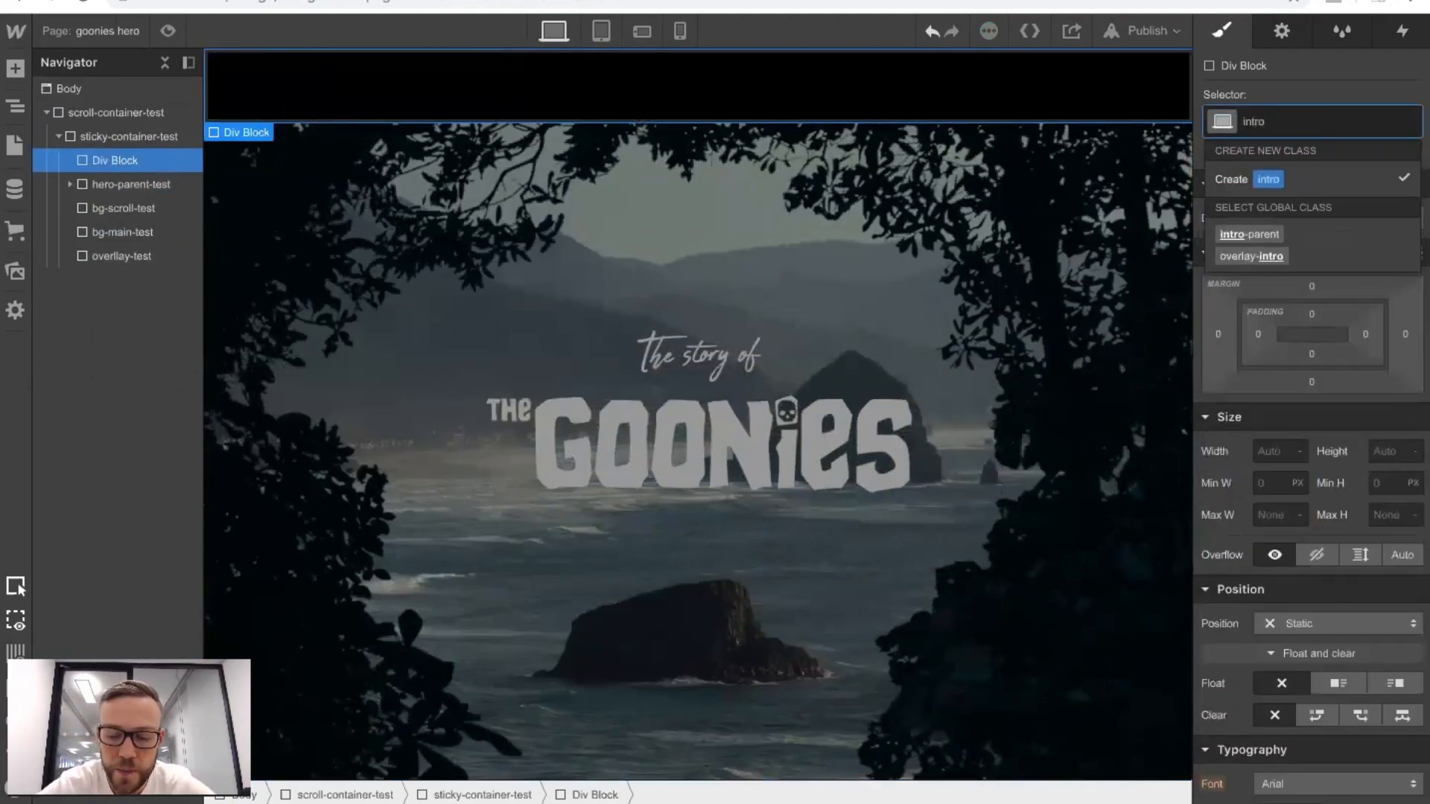
text(-parent-test)
key(Return)
Set the size of intro-parent-test to 100% width and 100 VH height.
scroll(1249, 404, down, 2)
click(1269, 386)
text(10)
key(Return)
click(1377, 387)
text(100vh)
key(Return)
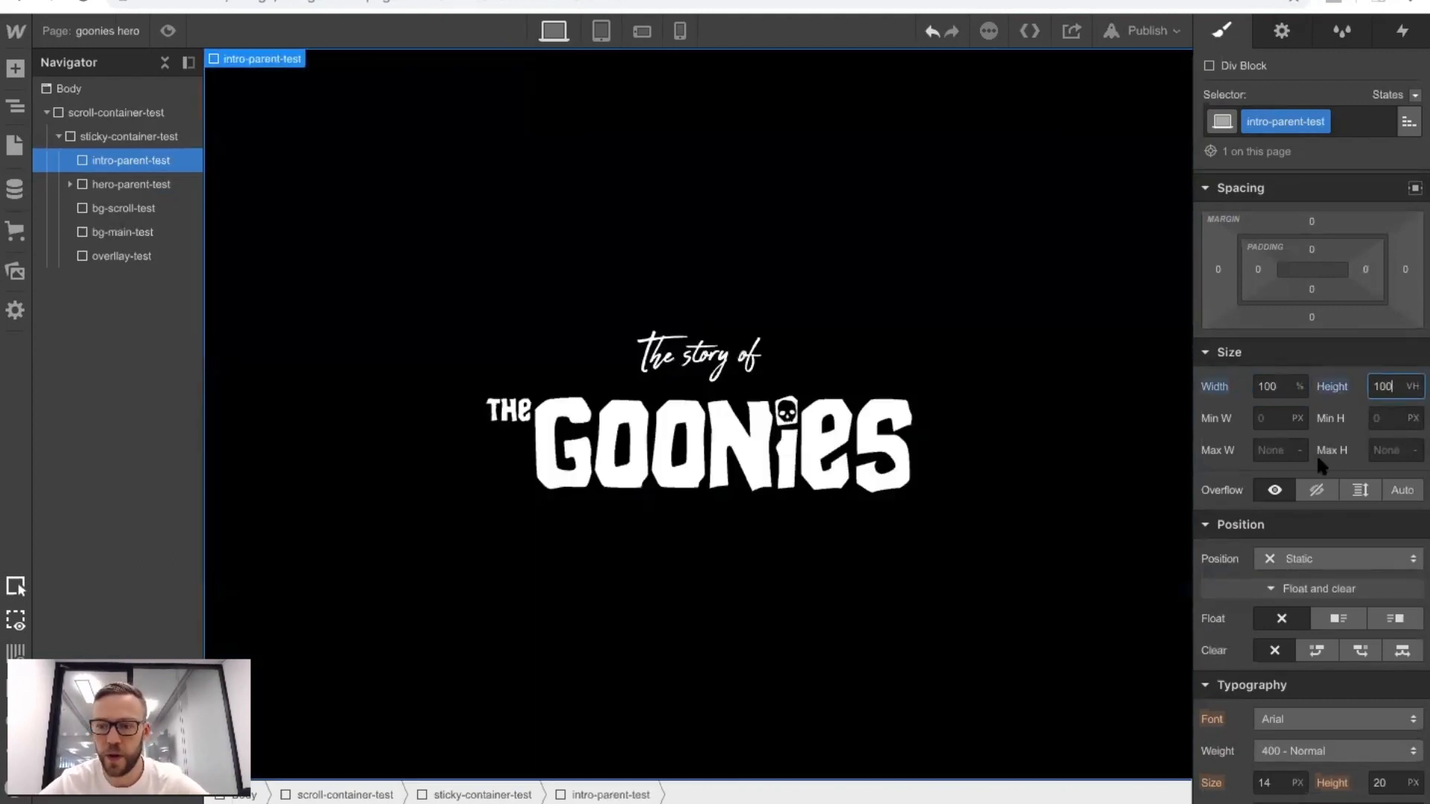
Give intro-parent-test an absolute position anchored top-left at 0% and a z-index of 3.
click(1300, 560)
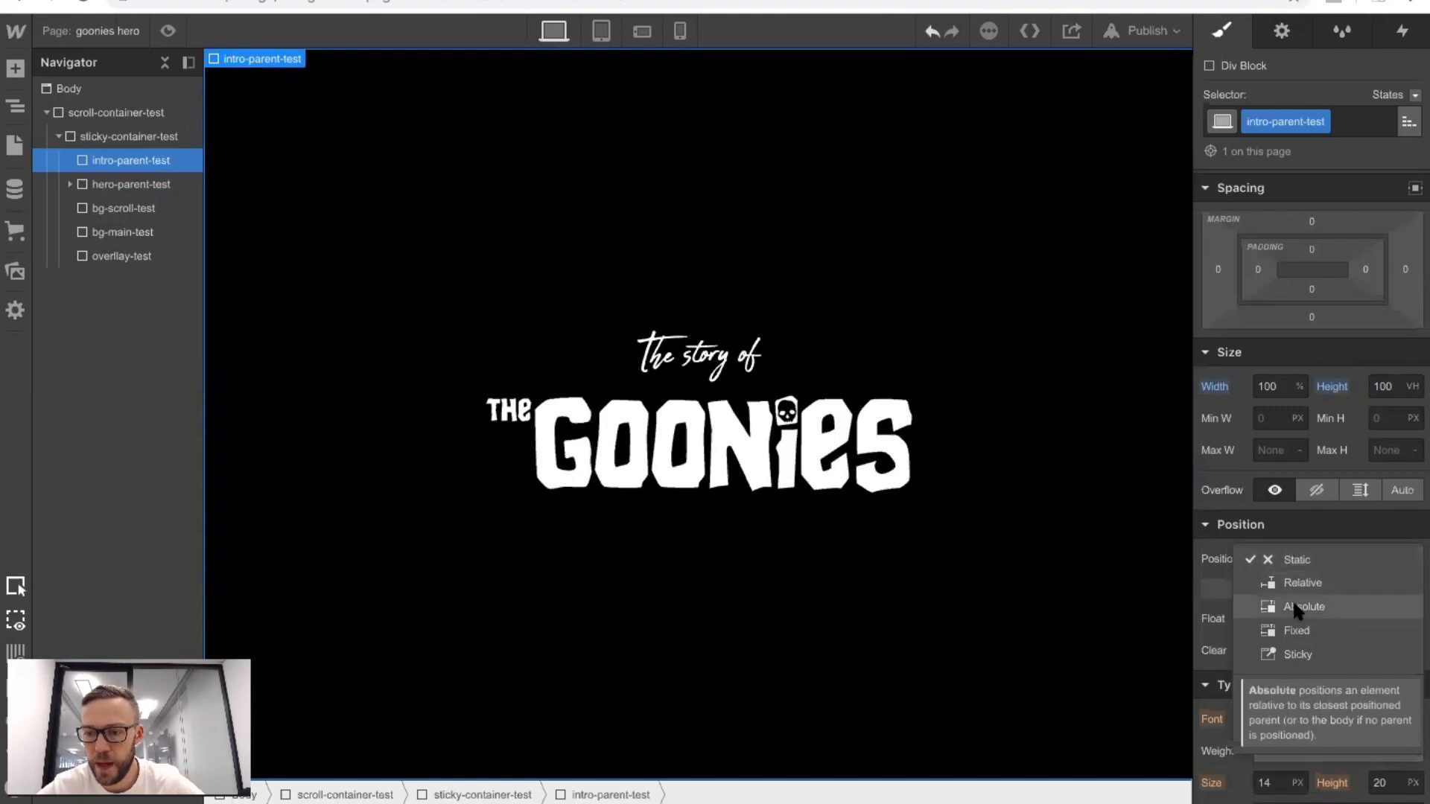
click(1300, 606)
click(1389, 691)
text(3)
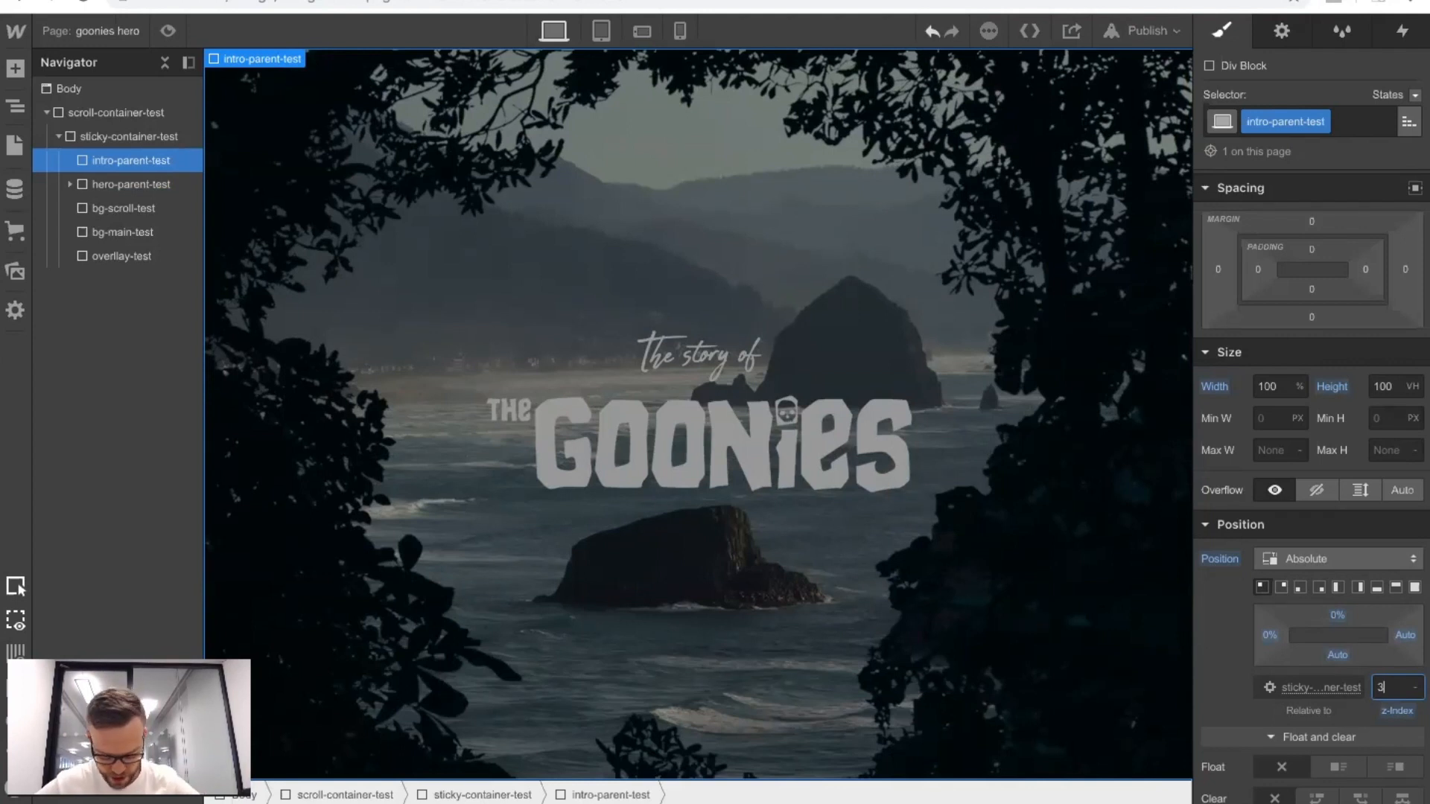
Make intro-parent-test a flex container with centred alignment and centred justification.
scroll(1336, 504, up, 1)
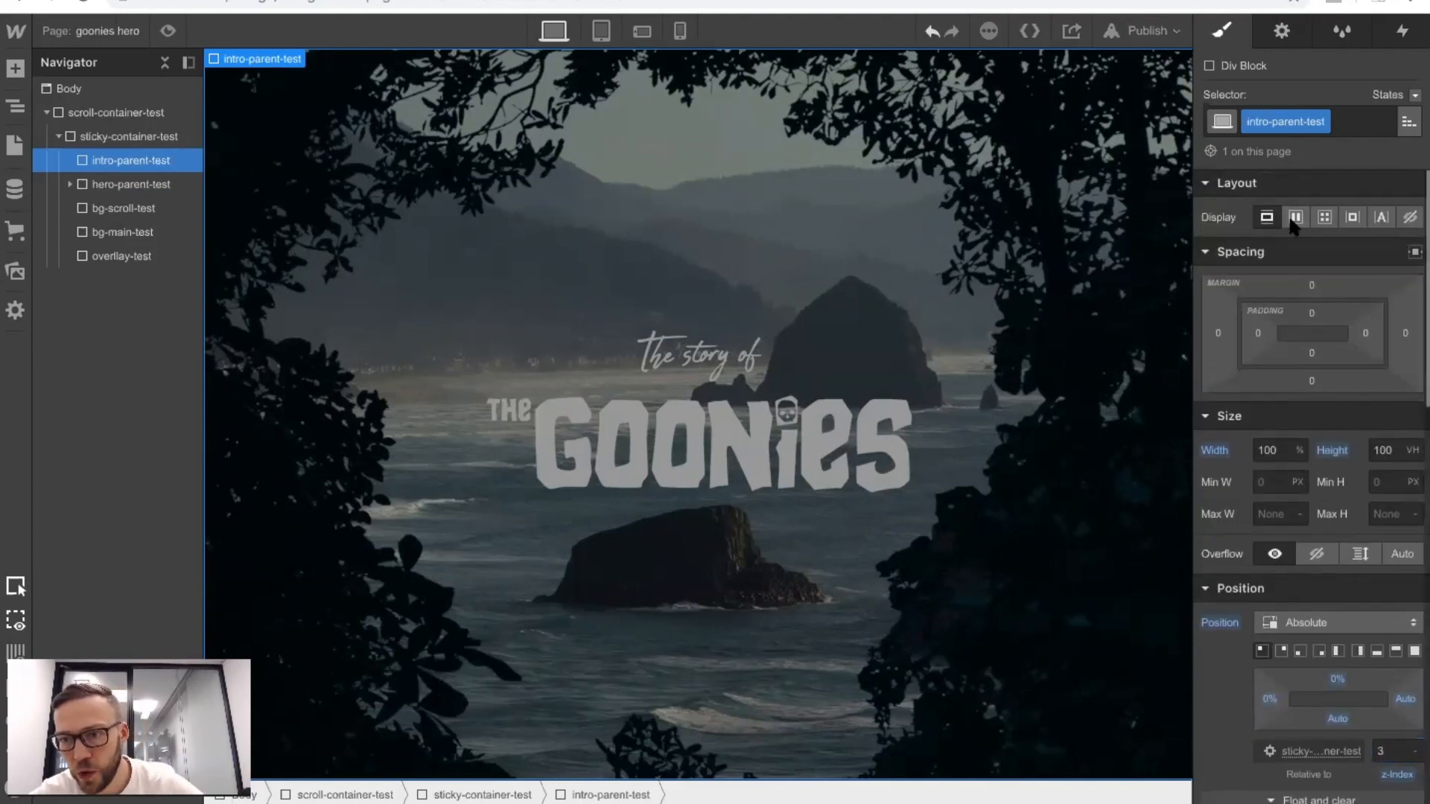
click(1296, 217)
click(1303, 288)
click(1302, 320)
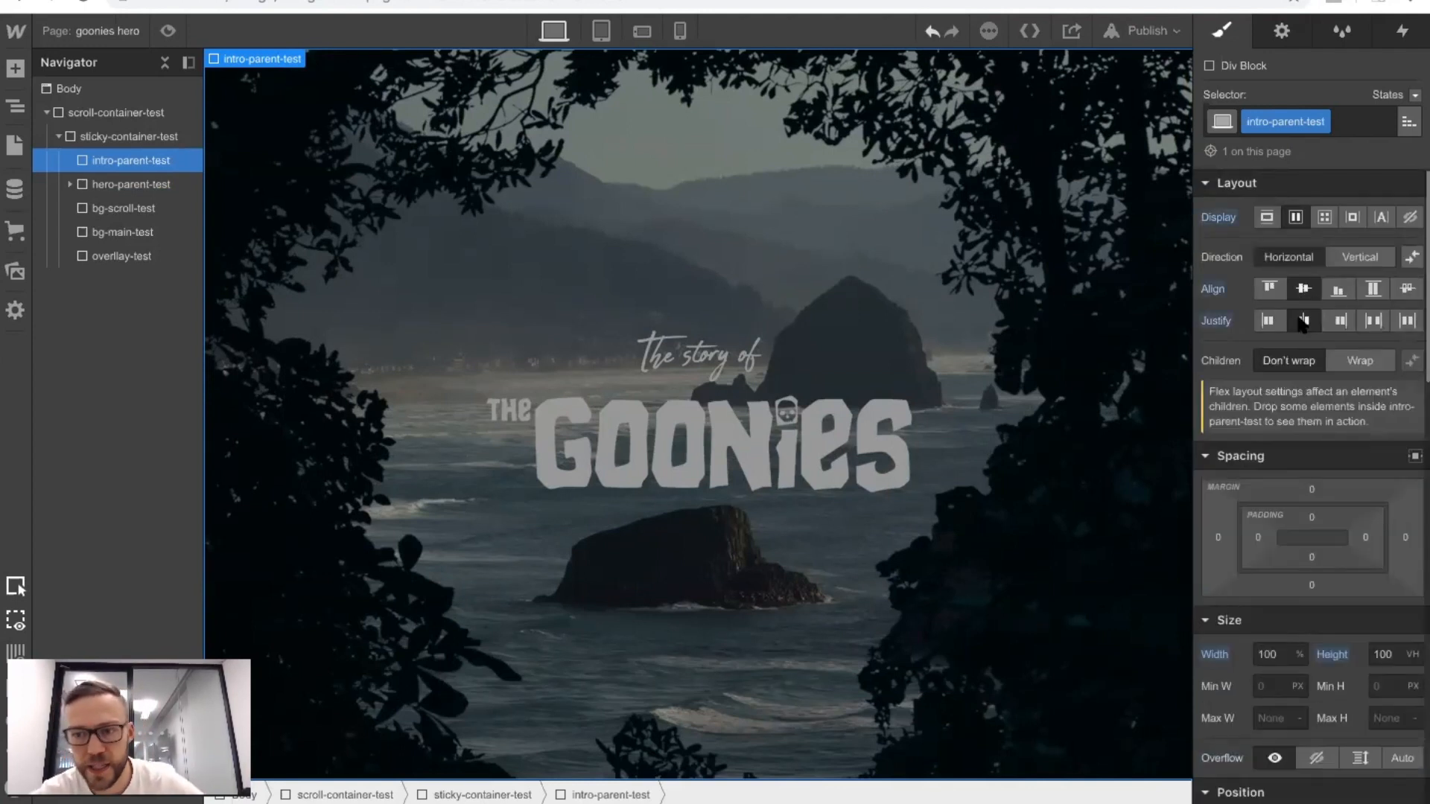
Copy the head heading from intro-parent, inside scroll-container and sticky-container on the Home page.
click(93, 32)
click(104, 182)
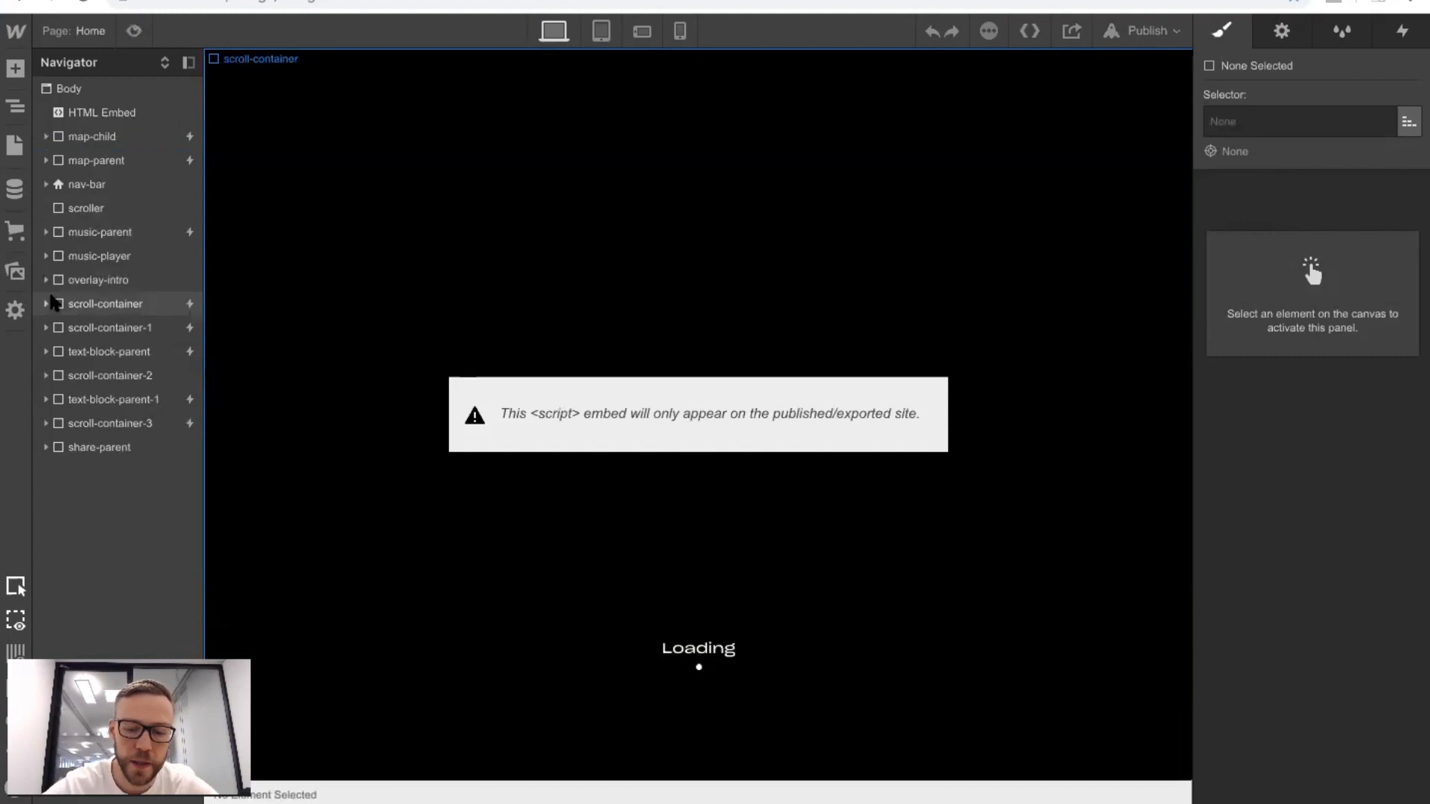
click(46, 303)
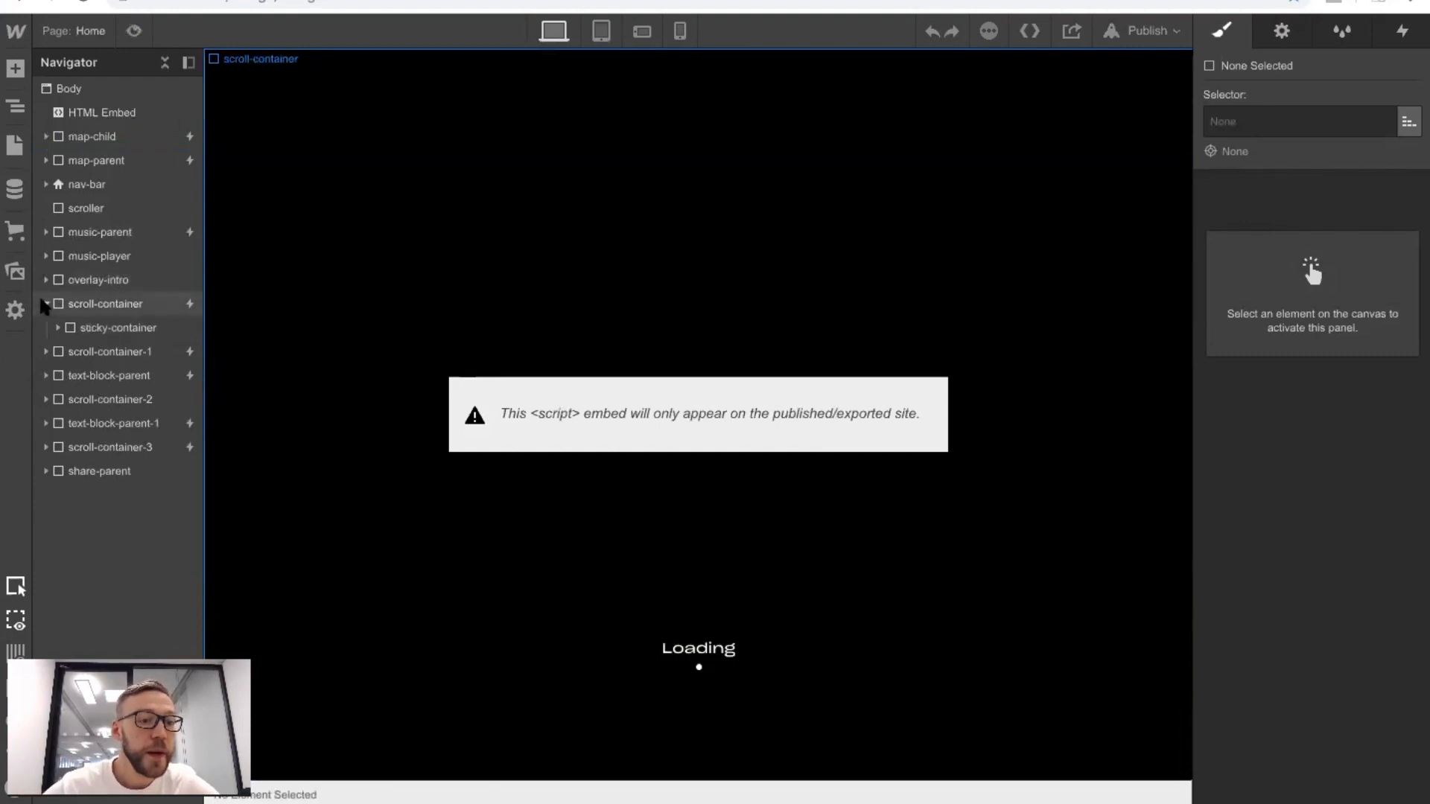
click(59, 328)
click(70, 471)
click(109, 497)
click(116, 519)
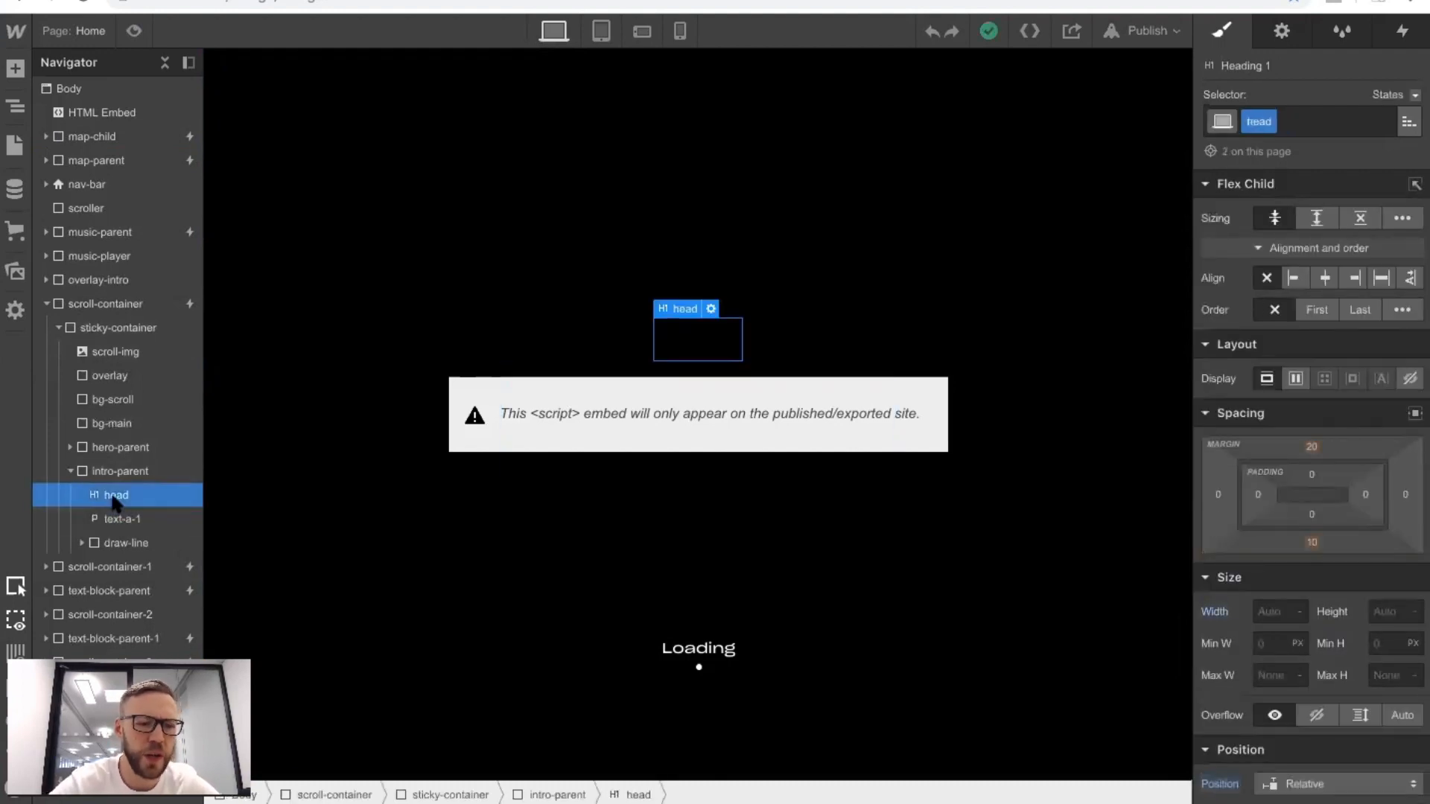
Paste the copied head heading into intro-parent-test on the goonies hero page.
click(60, 35)
click(67, 215)
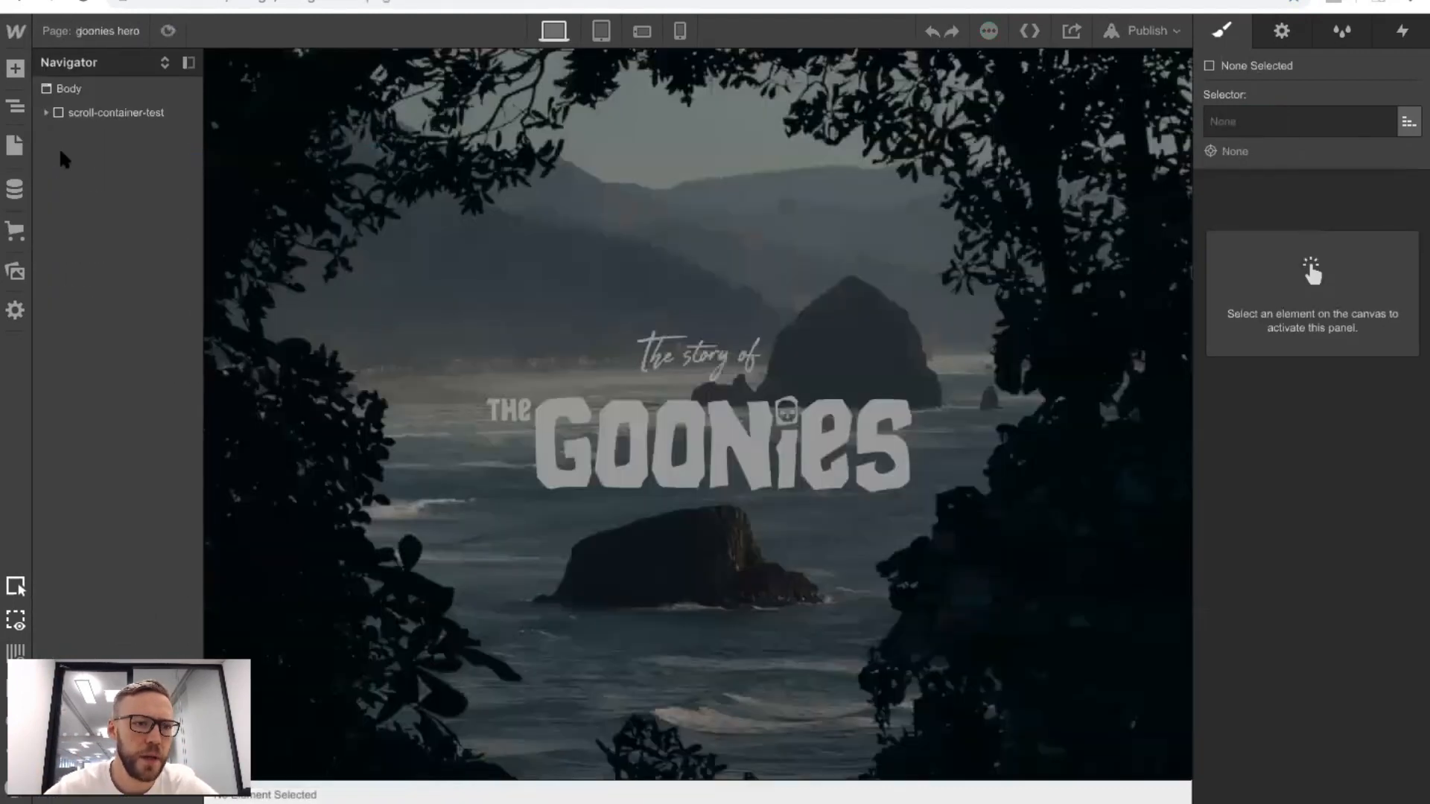
click(46, 113)
click(59, 136)
click(69, 184)
click(99, 162)
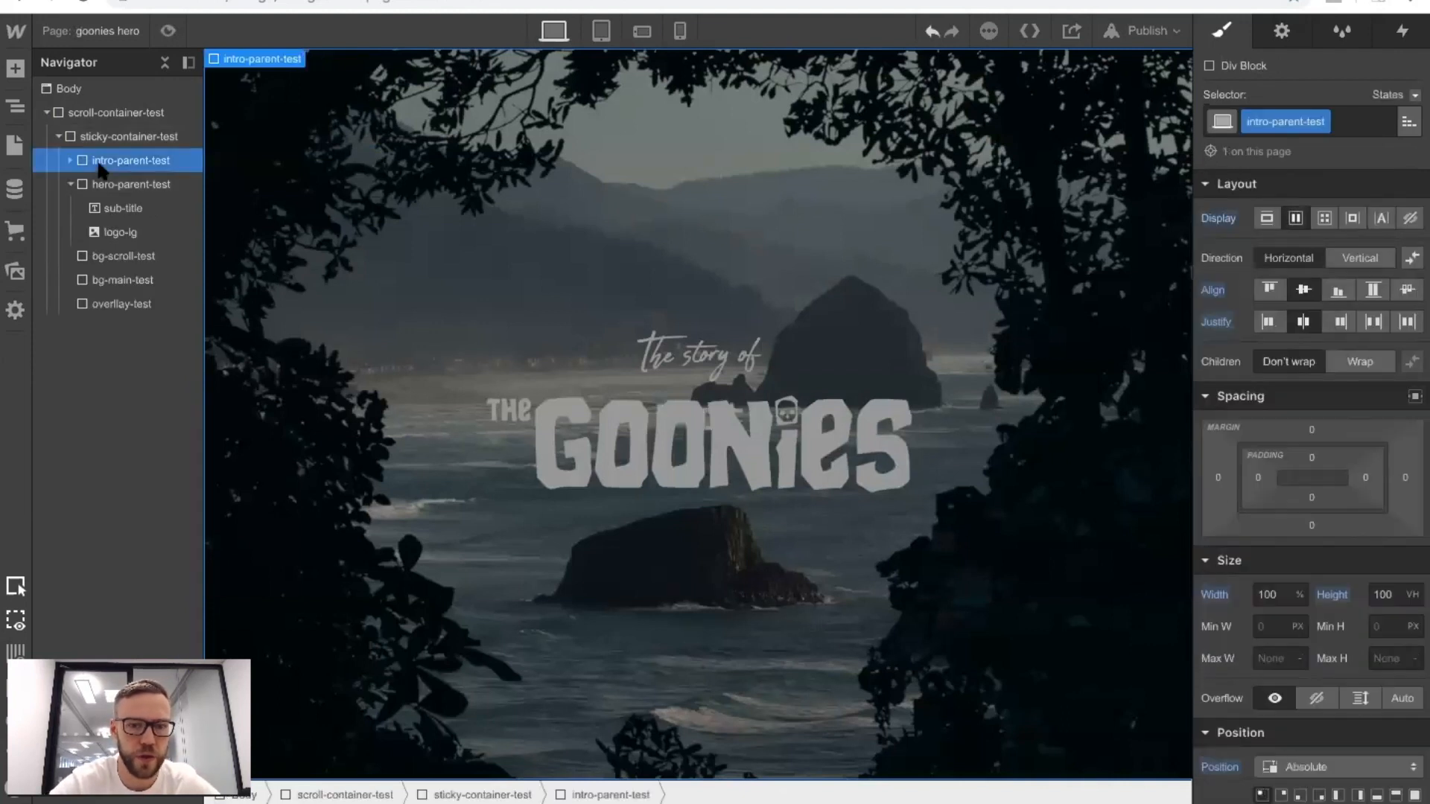
Copy the text-a-1 paragraph from intro-parent, inside scroll-container and sticky-container on the Home page.
click(53, 32)
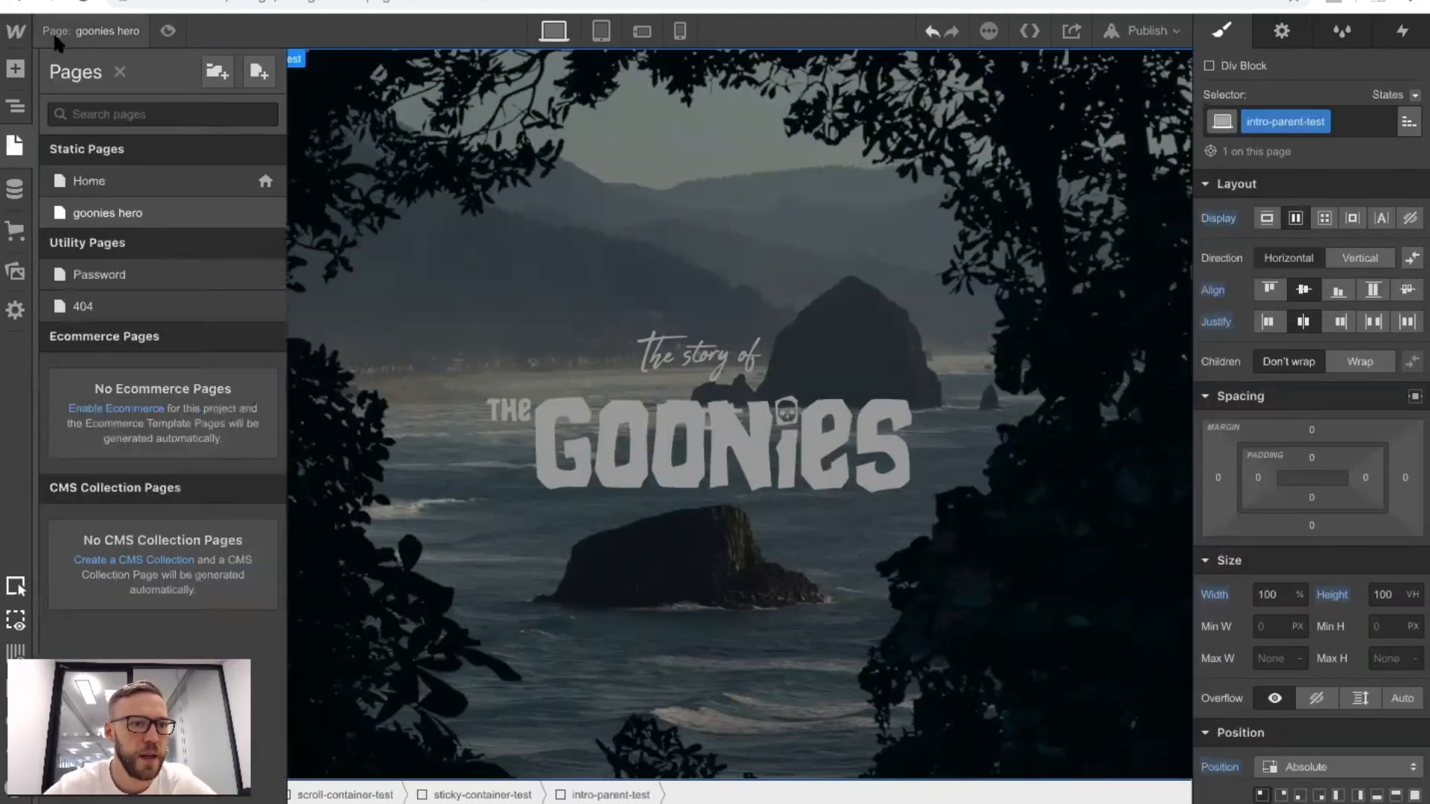
click(126, 180)
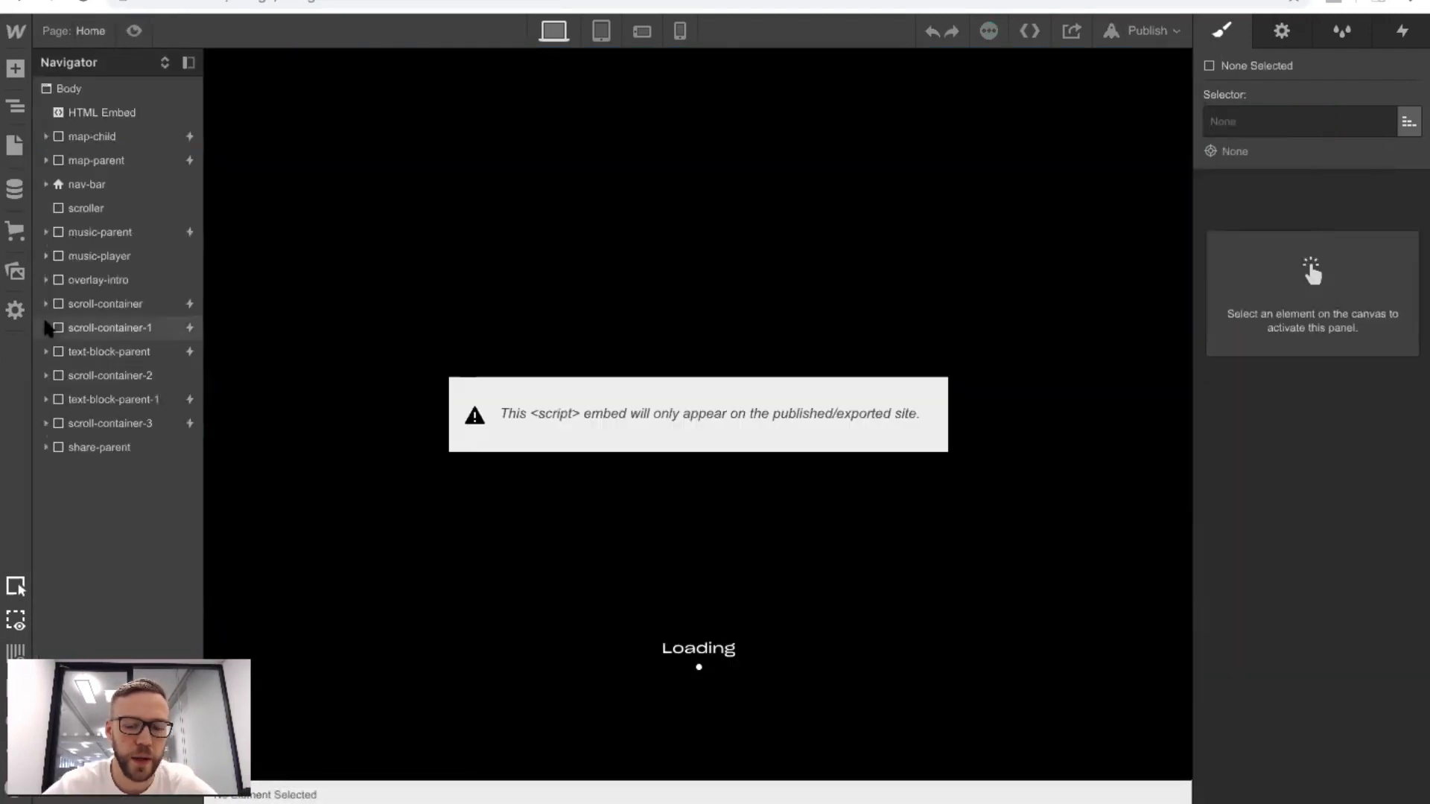
click(45, 304)
click(57, 328)
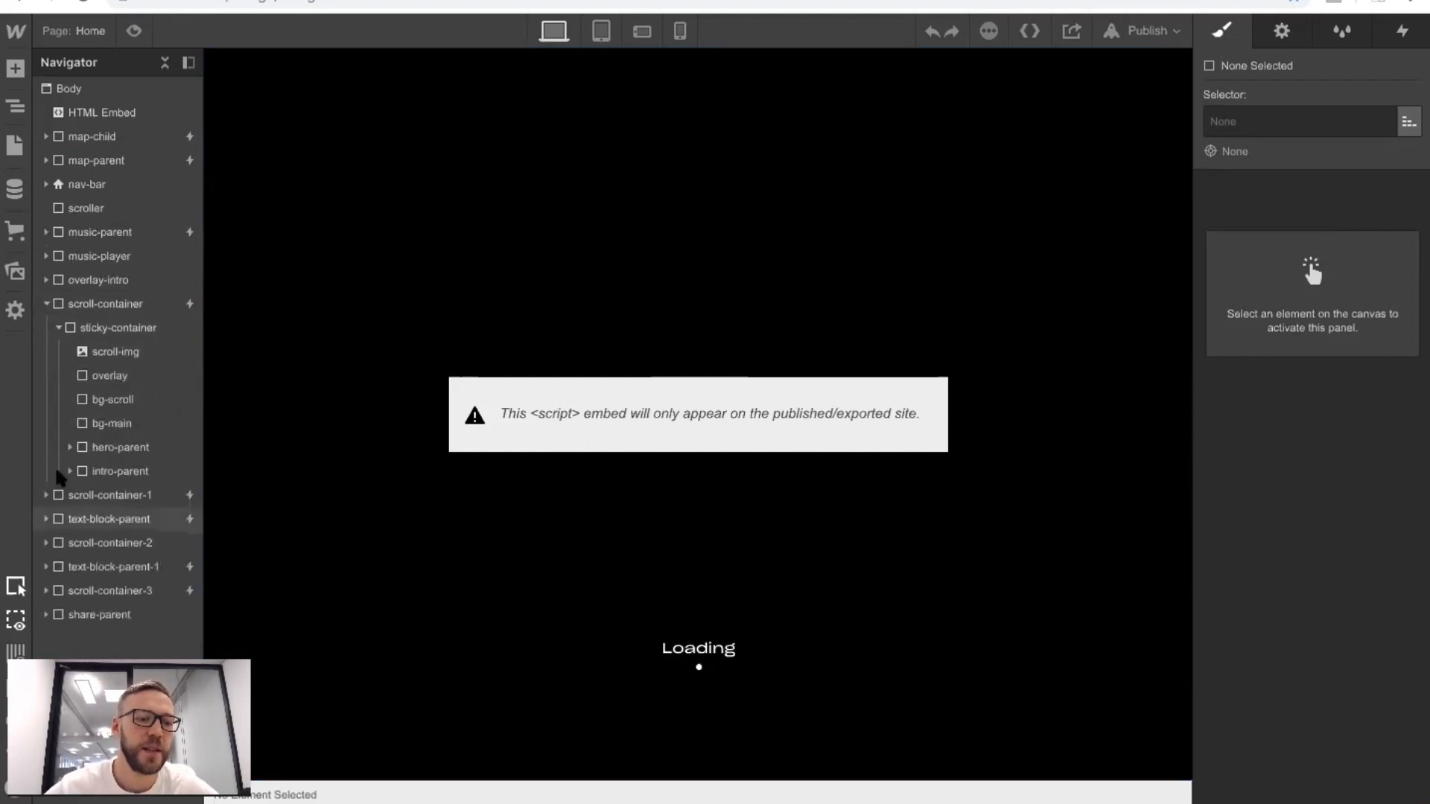
click(69, 447)
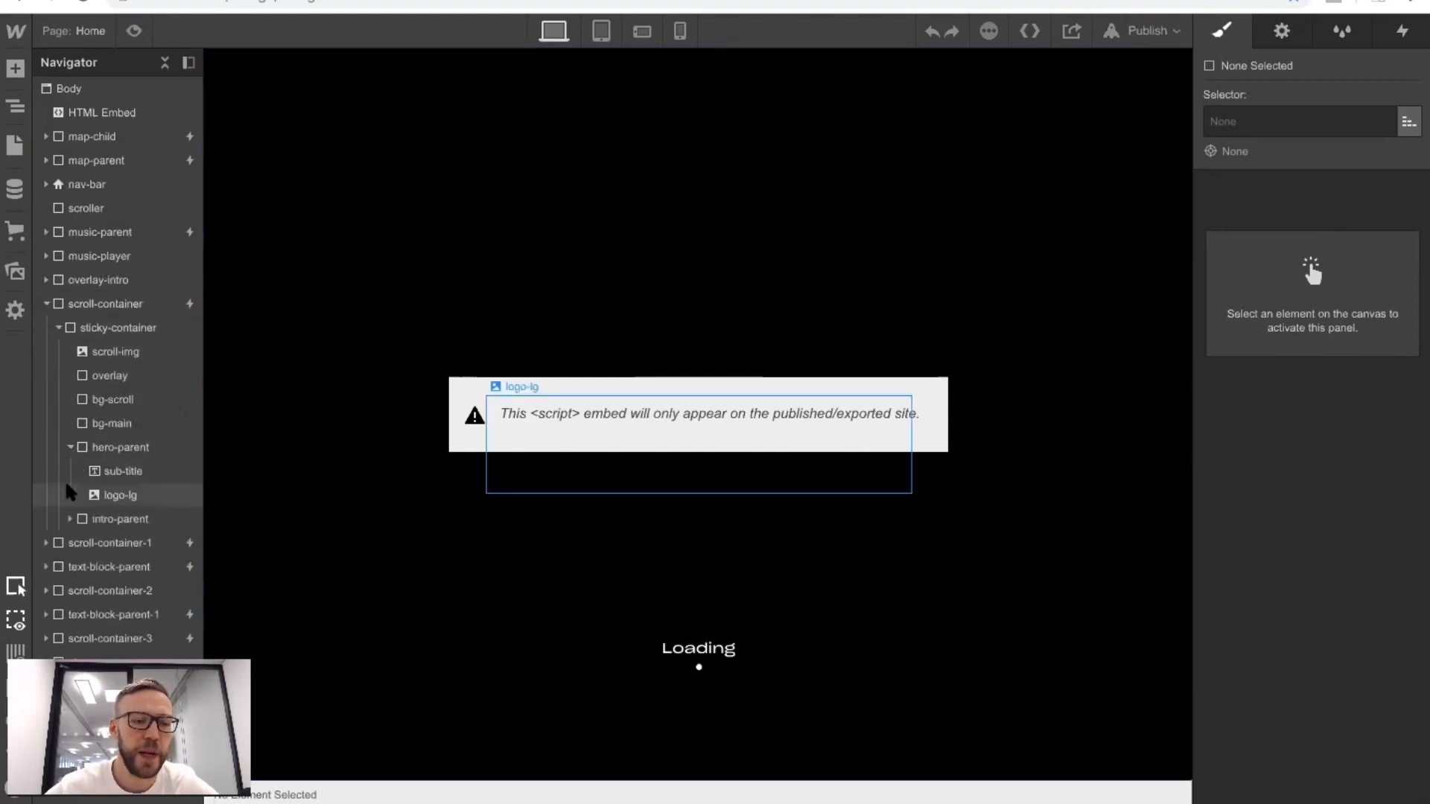
click(69, 519)
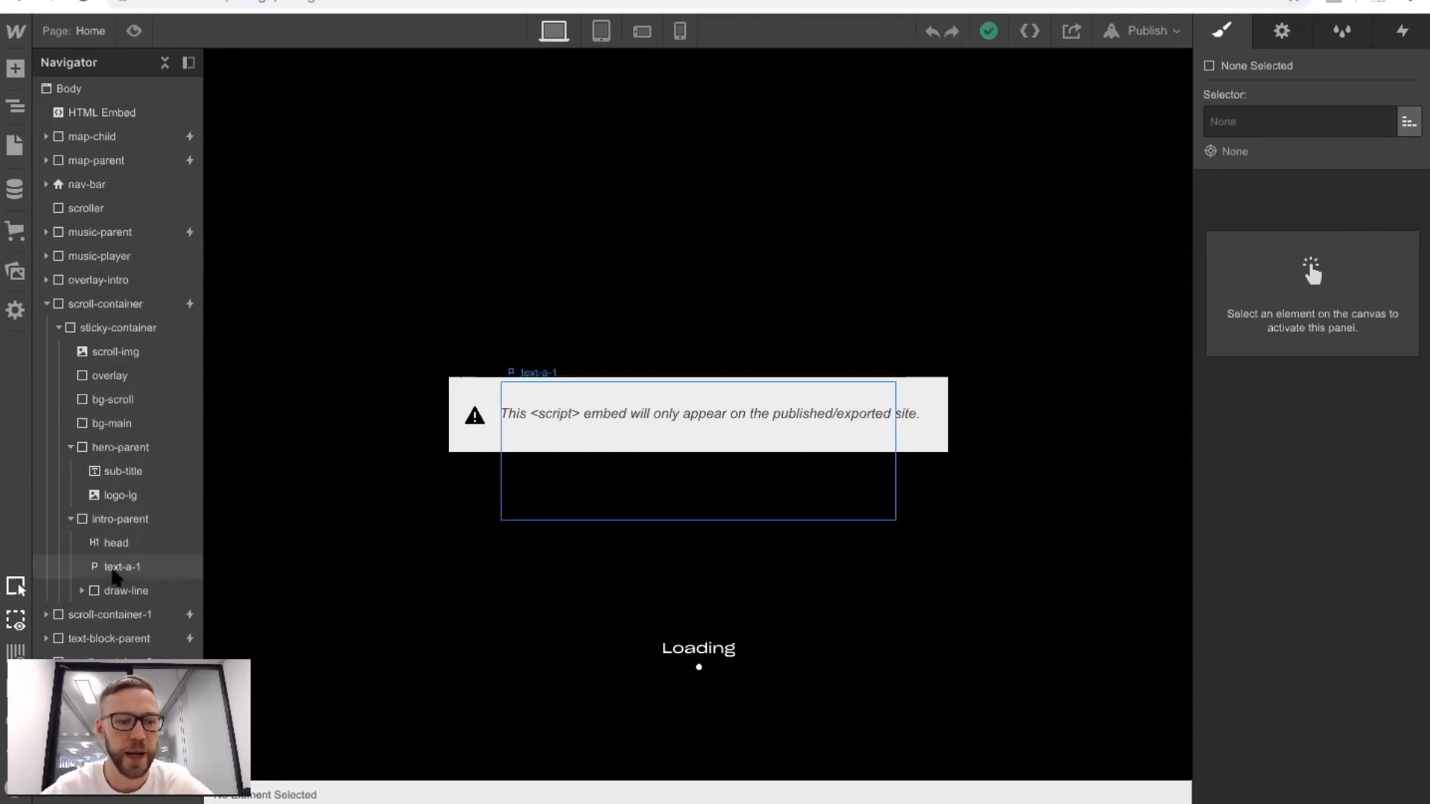
click(116, 574)
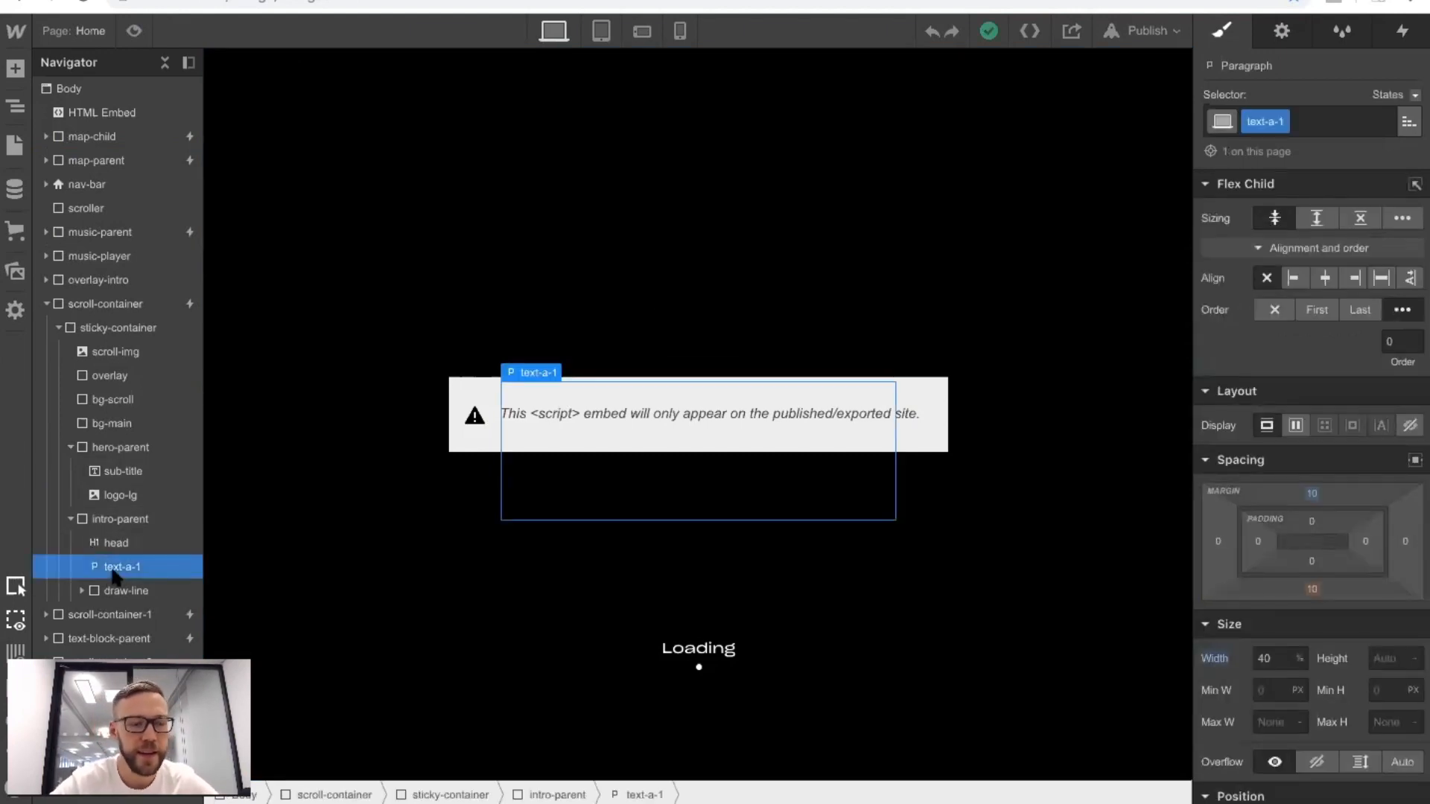
Paste the copied text-a-1 paragraph into intro-parent-test on the goonies hero page, below head.
click(15, 145)
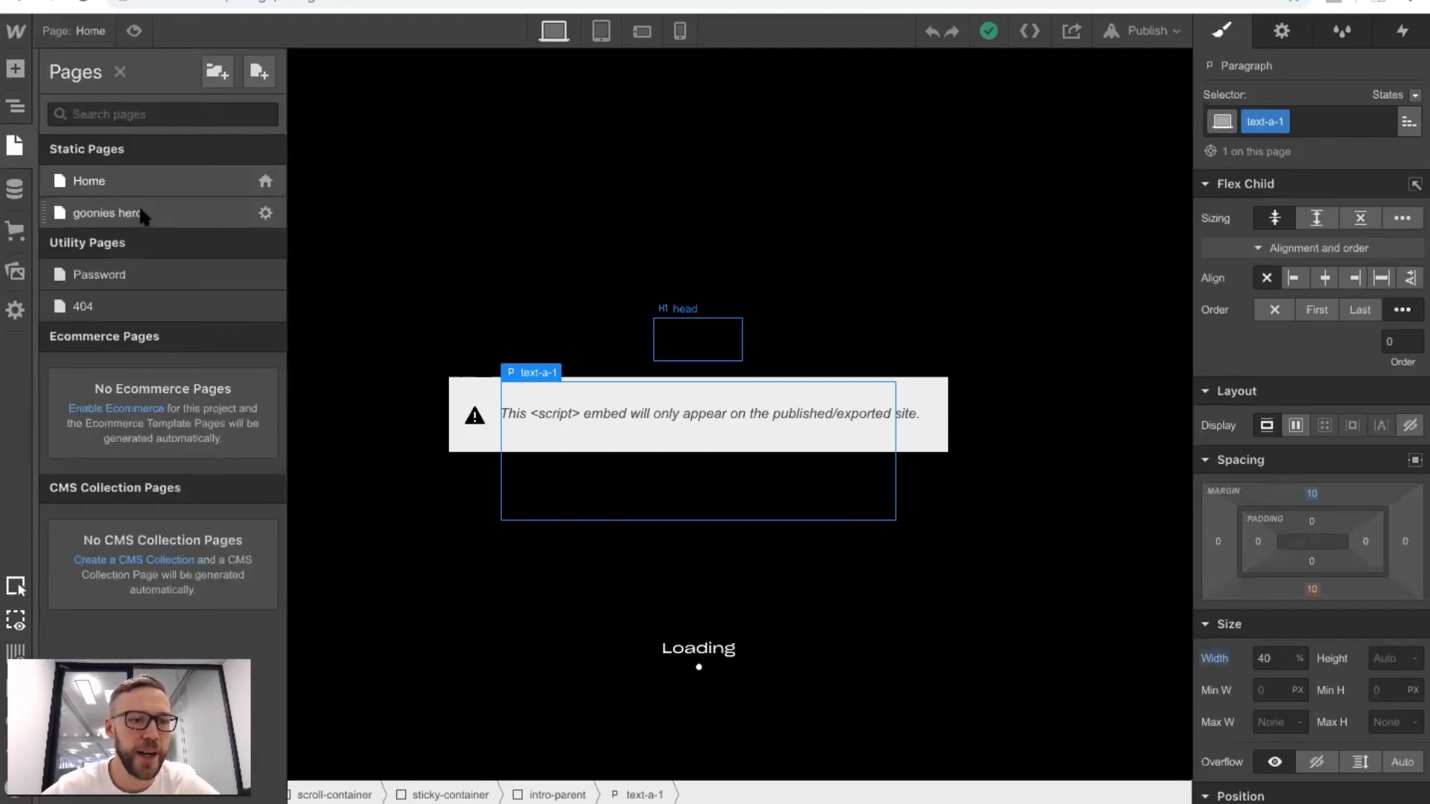
click(141, 213)
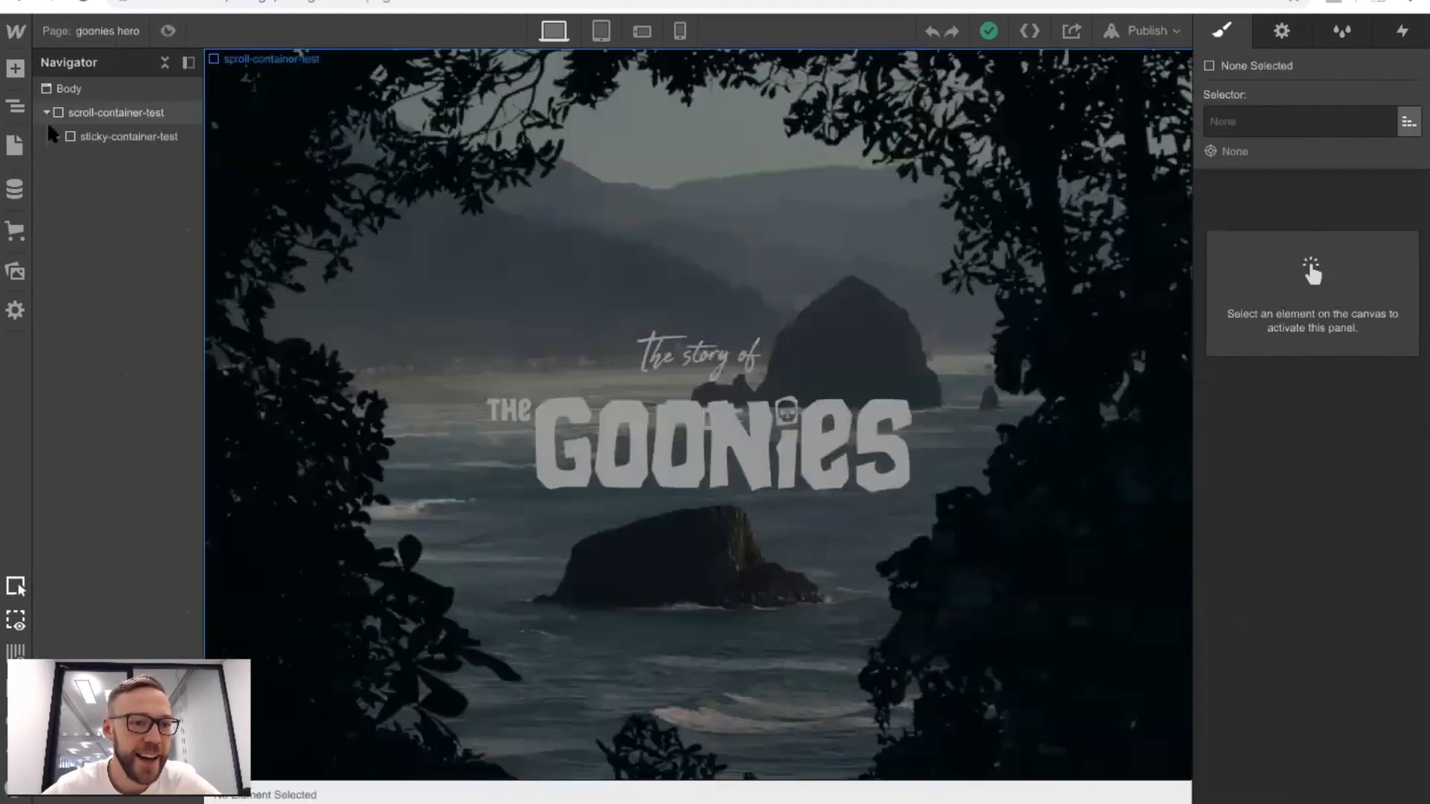
click(57, 137)
click(70, 160)
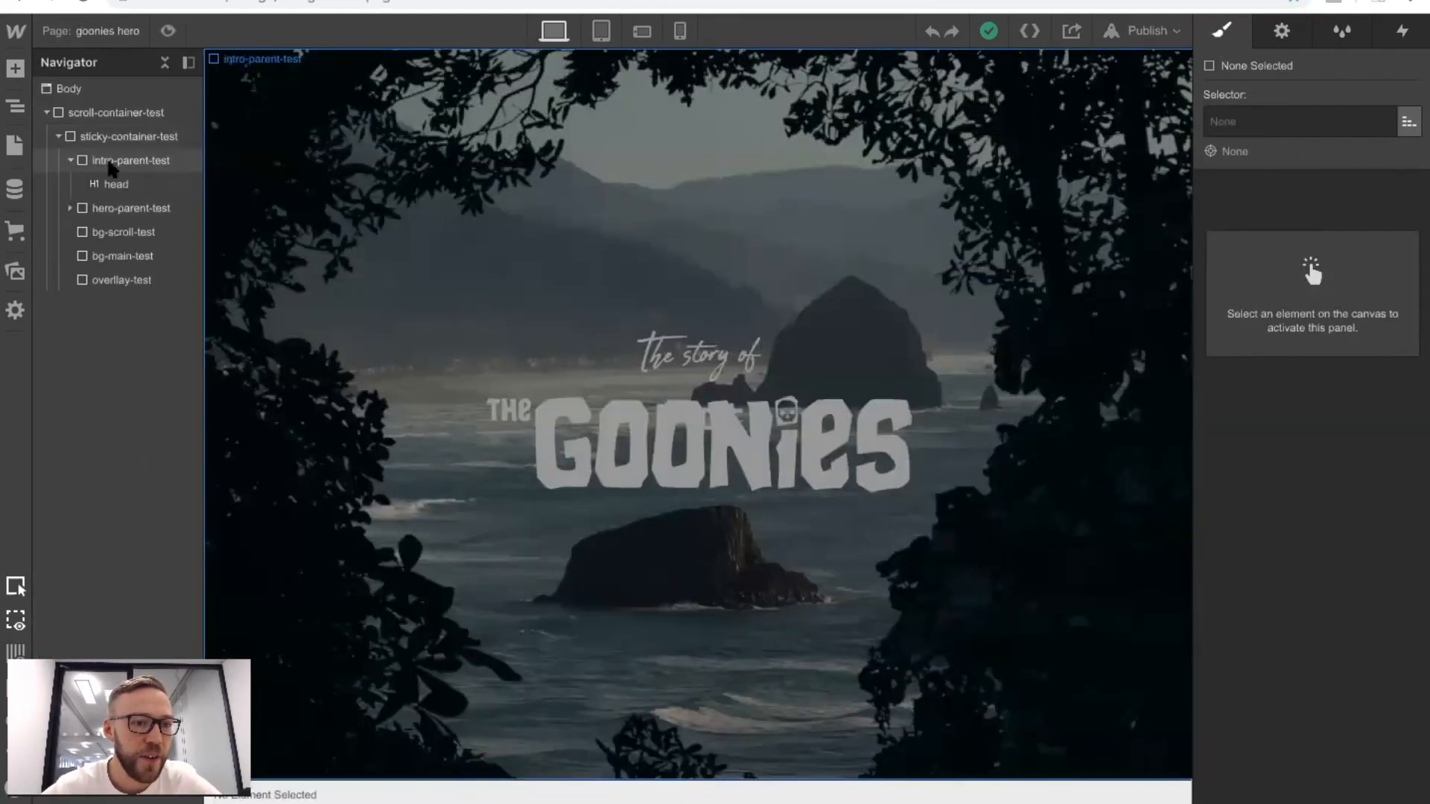
click(112, 161)
key(ctrl+v)
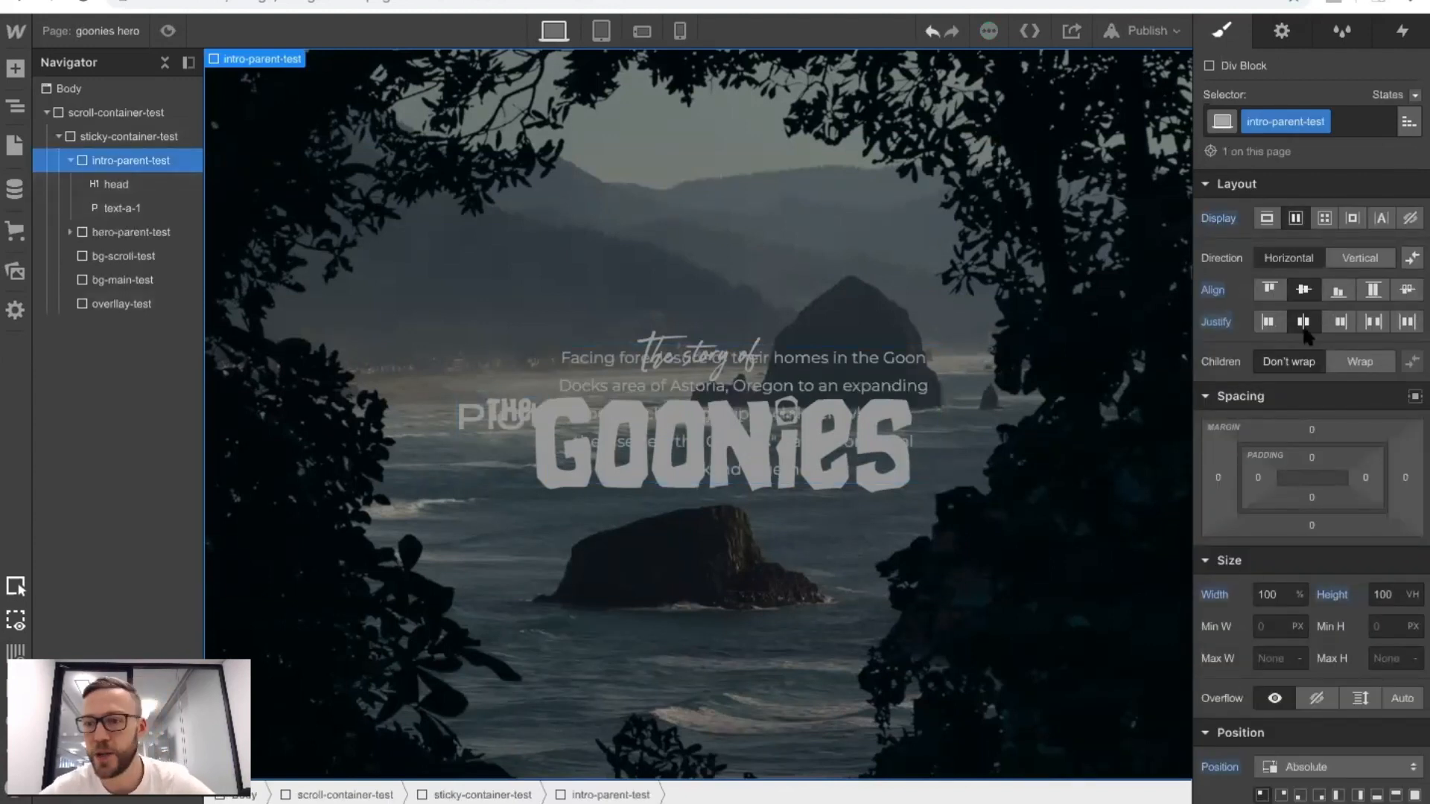
Set the flex direction of intro-parent-test to vertical and check the page in preview mode.
click(1340, 261)
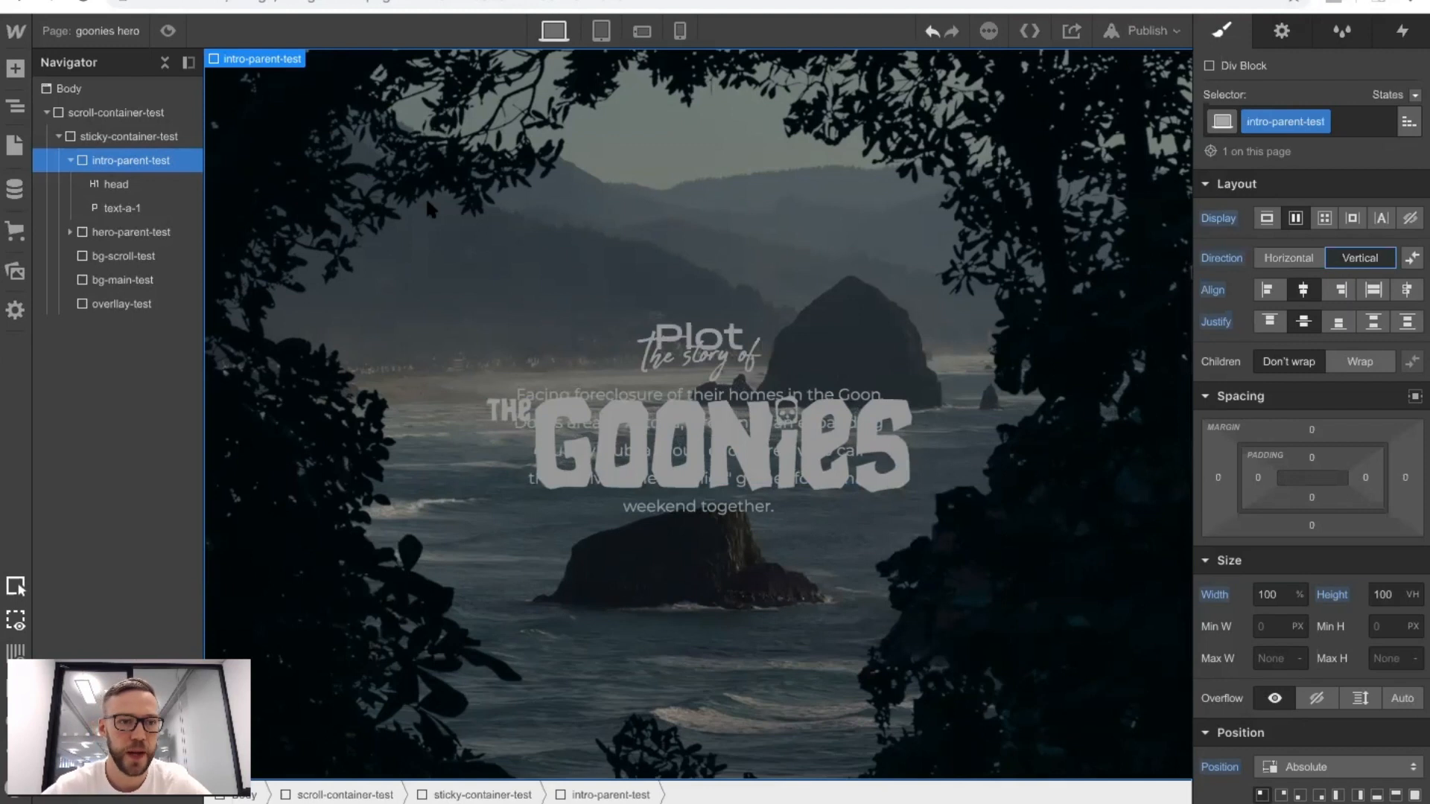
click(169, 31)
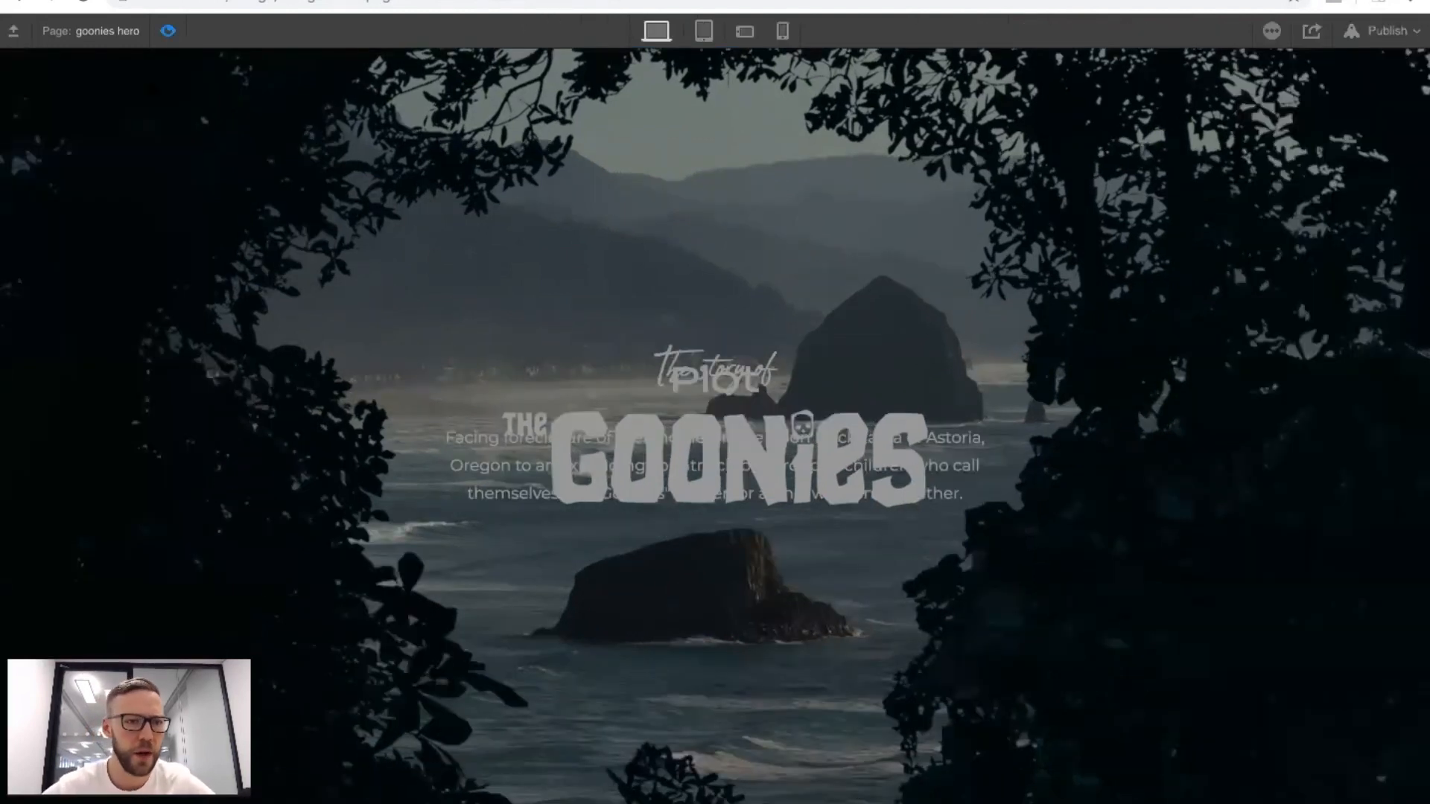
click(169, 32)
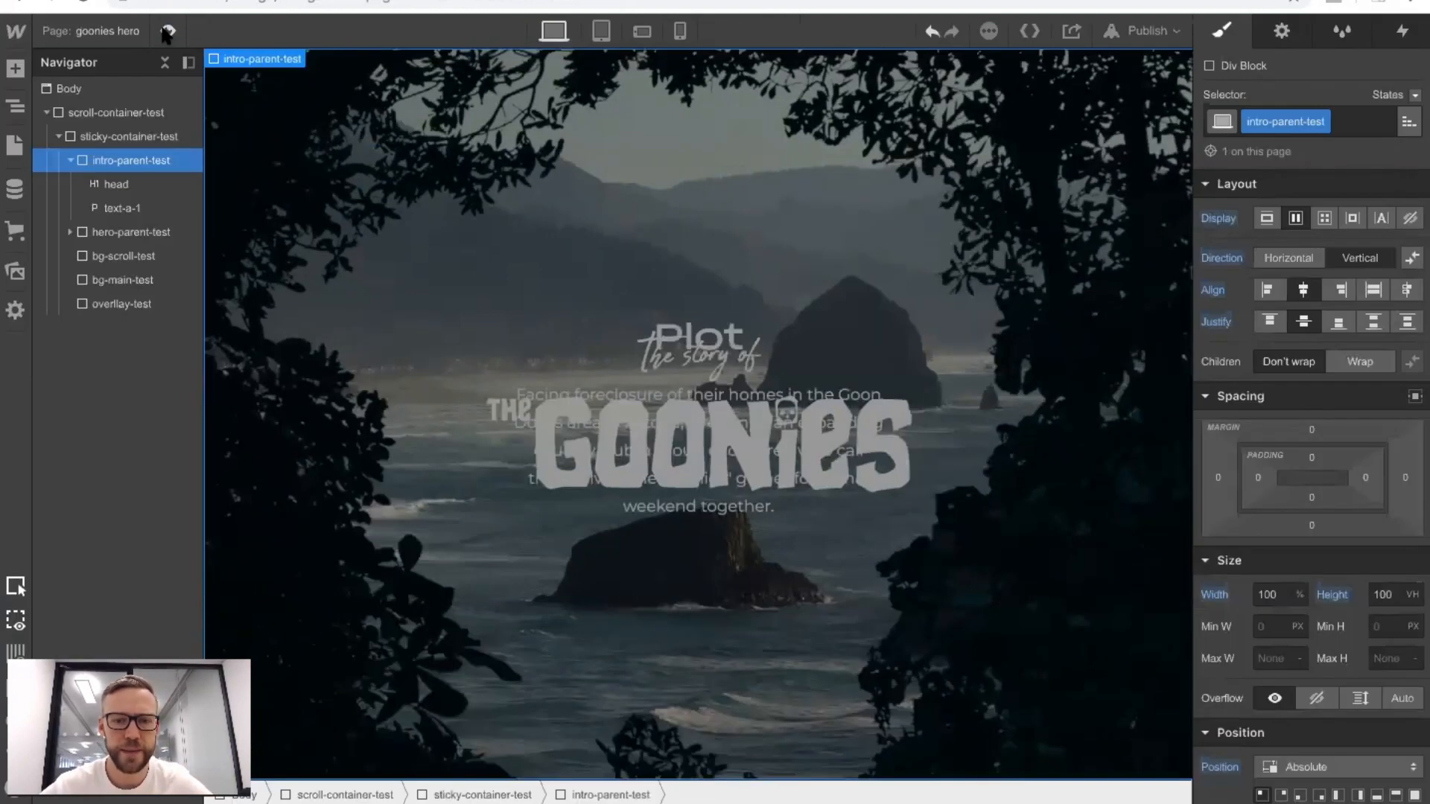
click(71, 161)
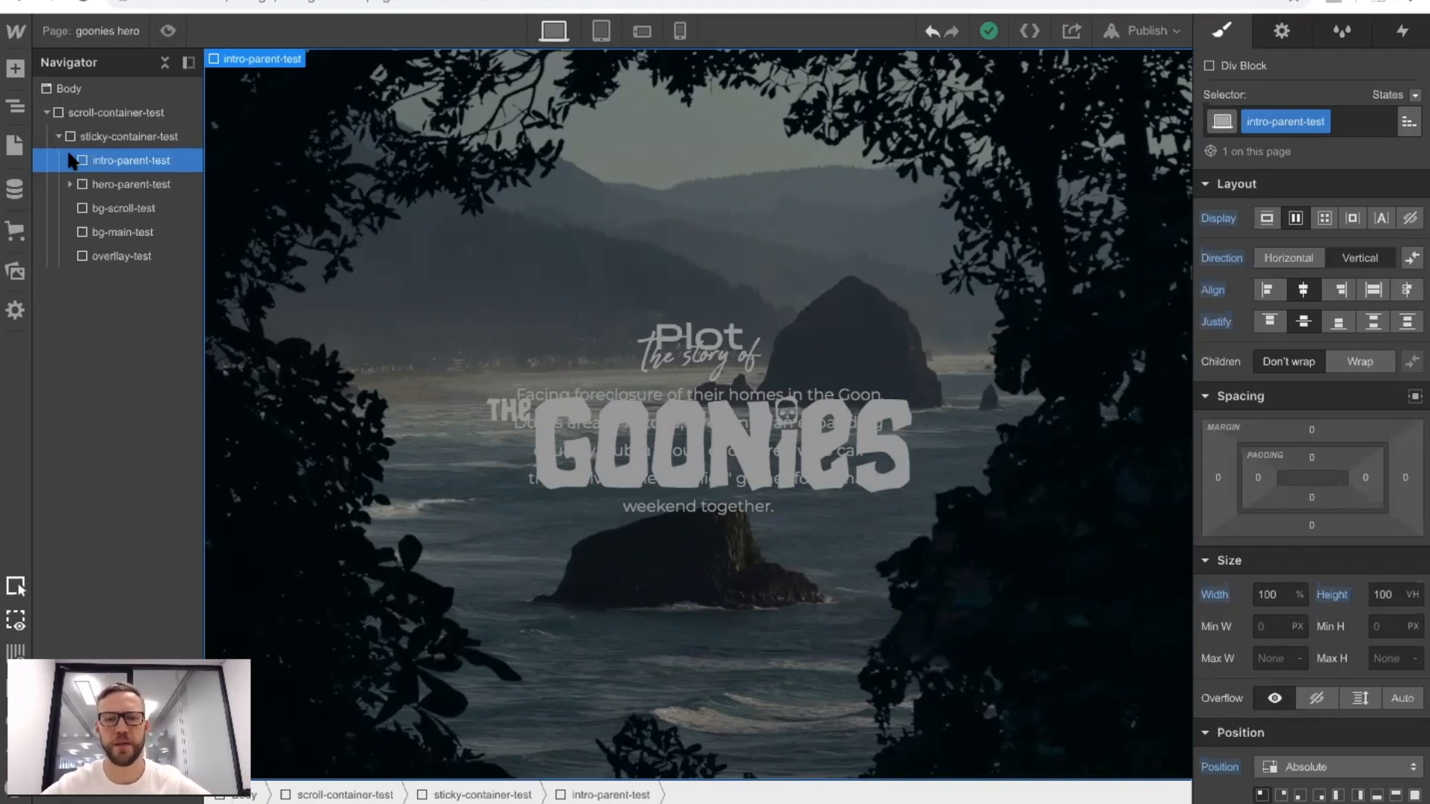
Add a While scrolling in view element trigger to scroll-container-test.
click(101, 138)
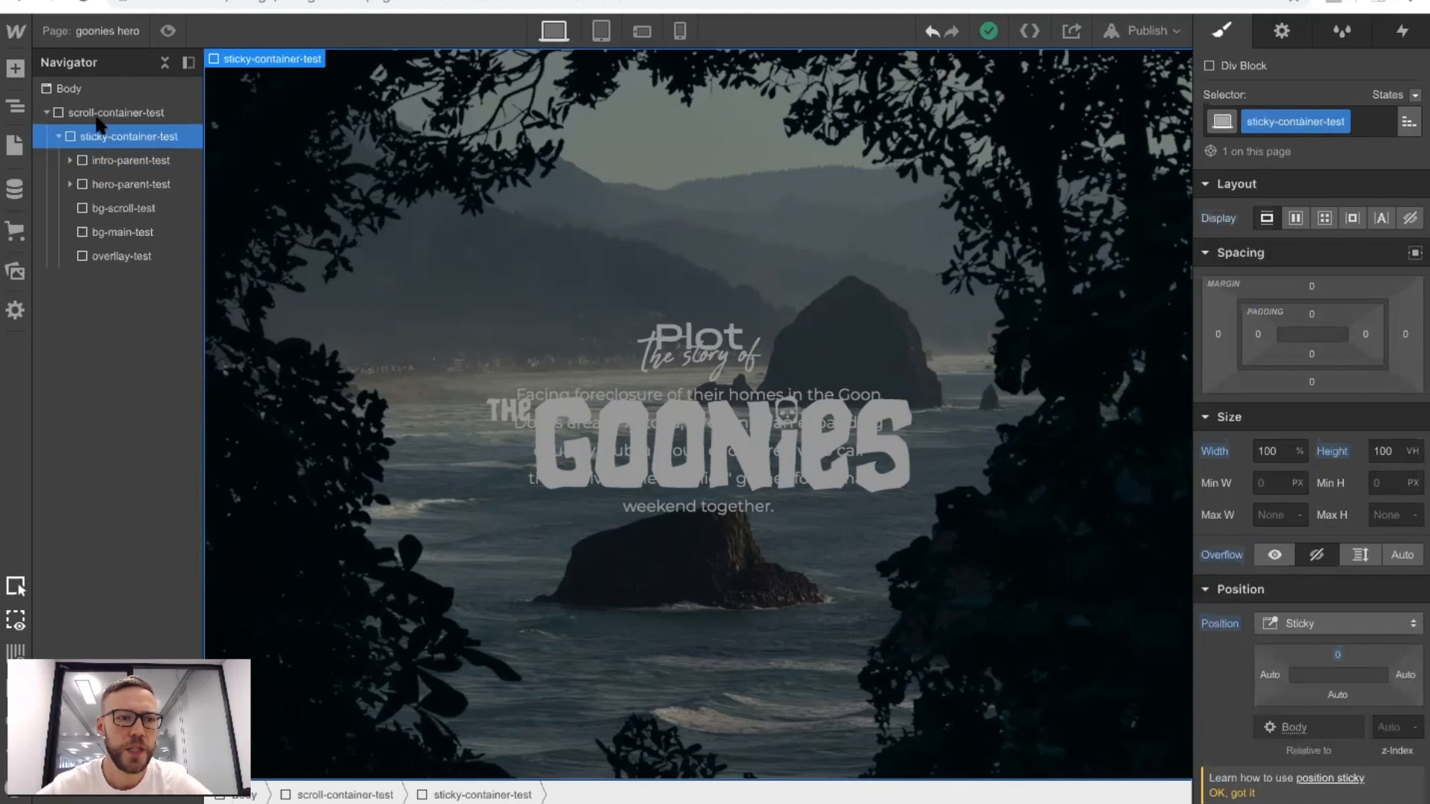
click(97, 110)
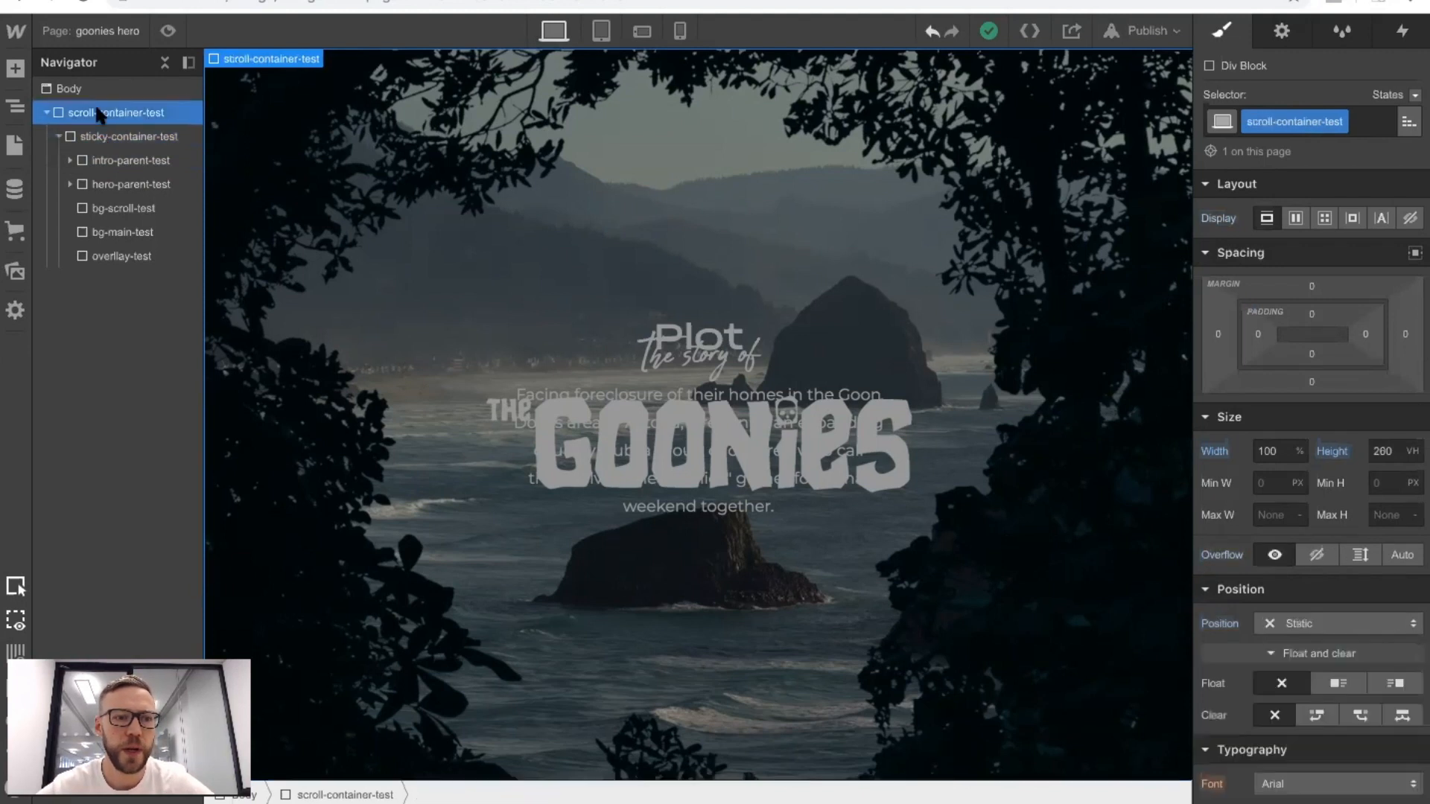
click(1397, 37)
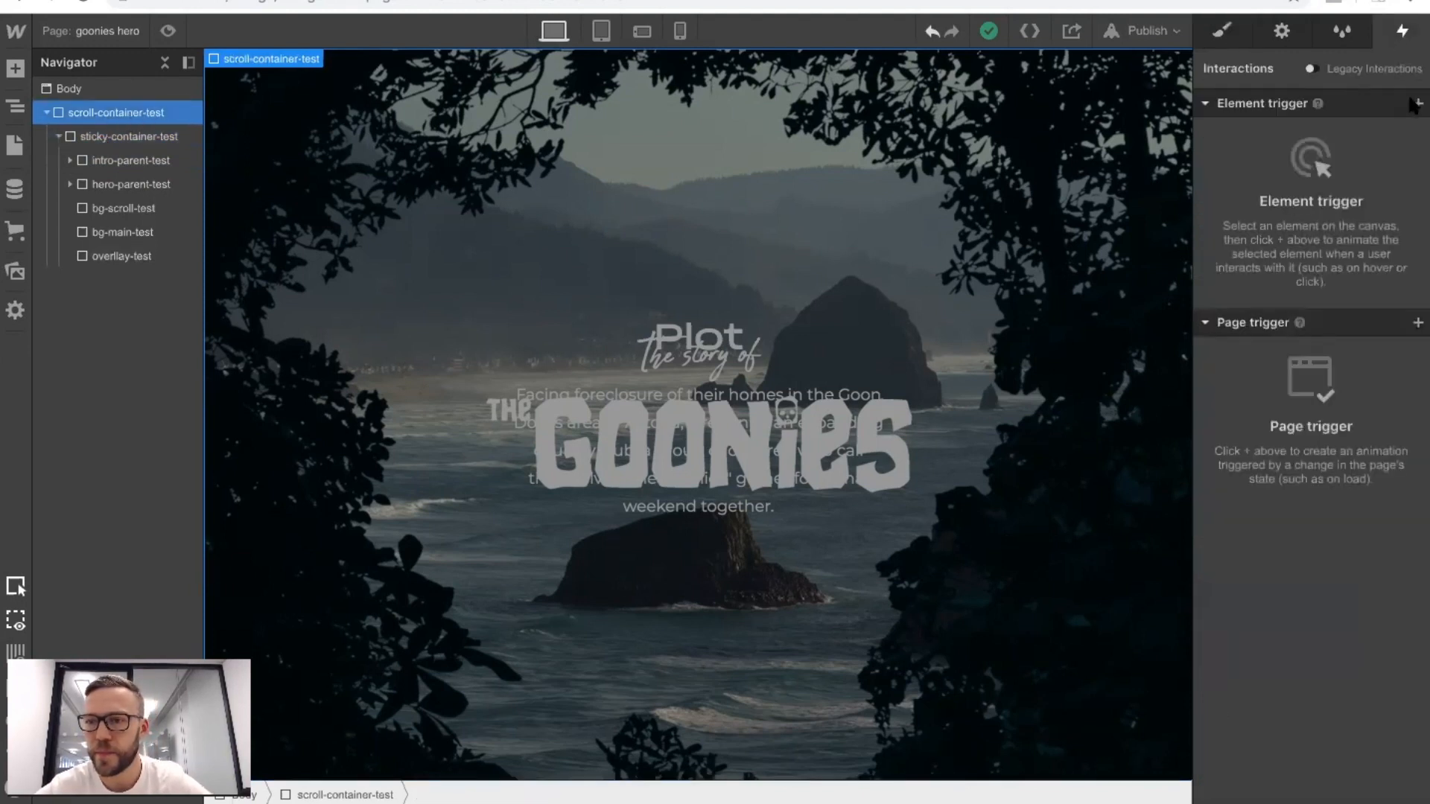
click(1417, 103)
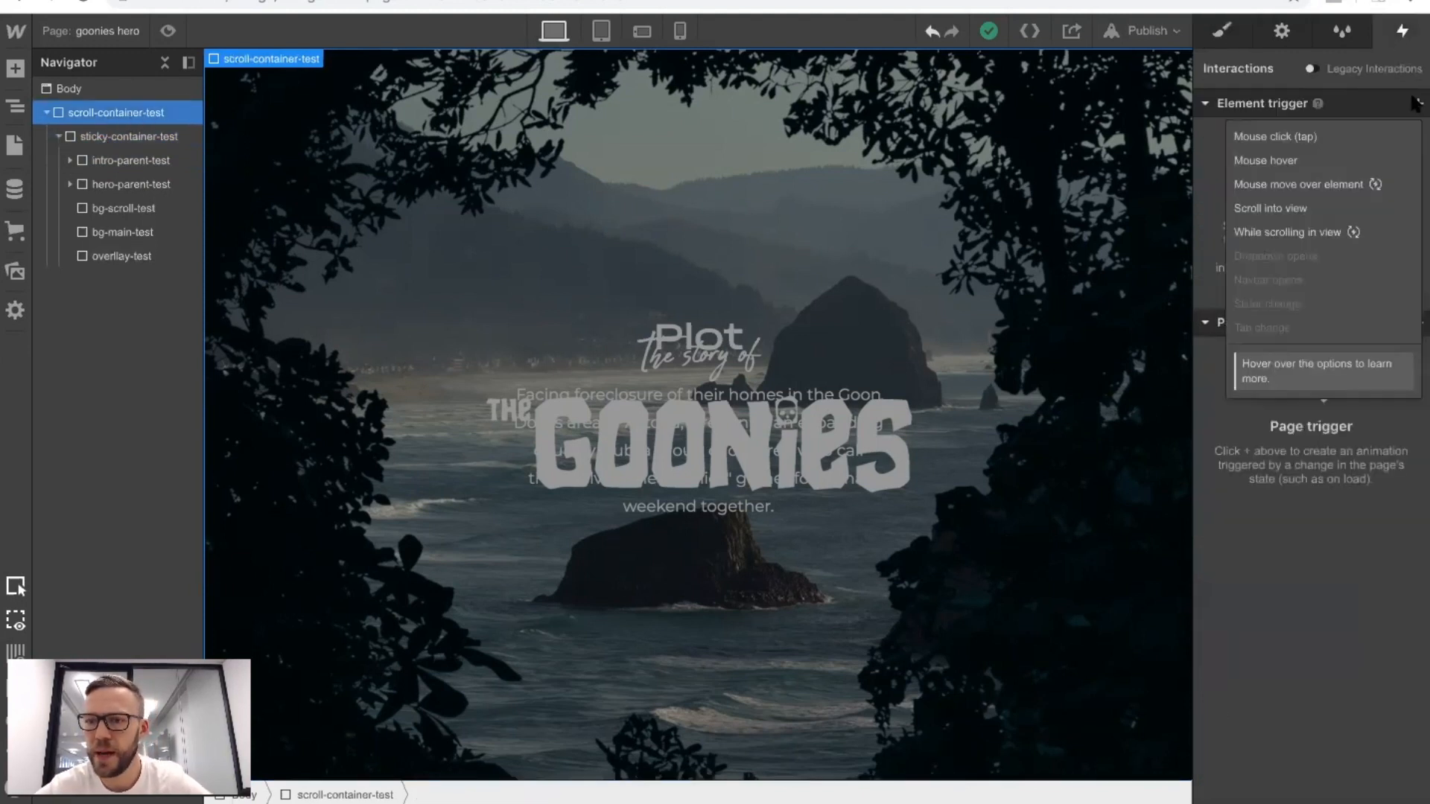
click(1309, 219)
Assign Play Scroll Animation as the trigger's on-scroll action and create a new scroll animation named zoom-intro-1.
click(1272, 209)
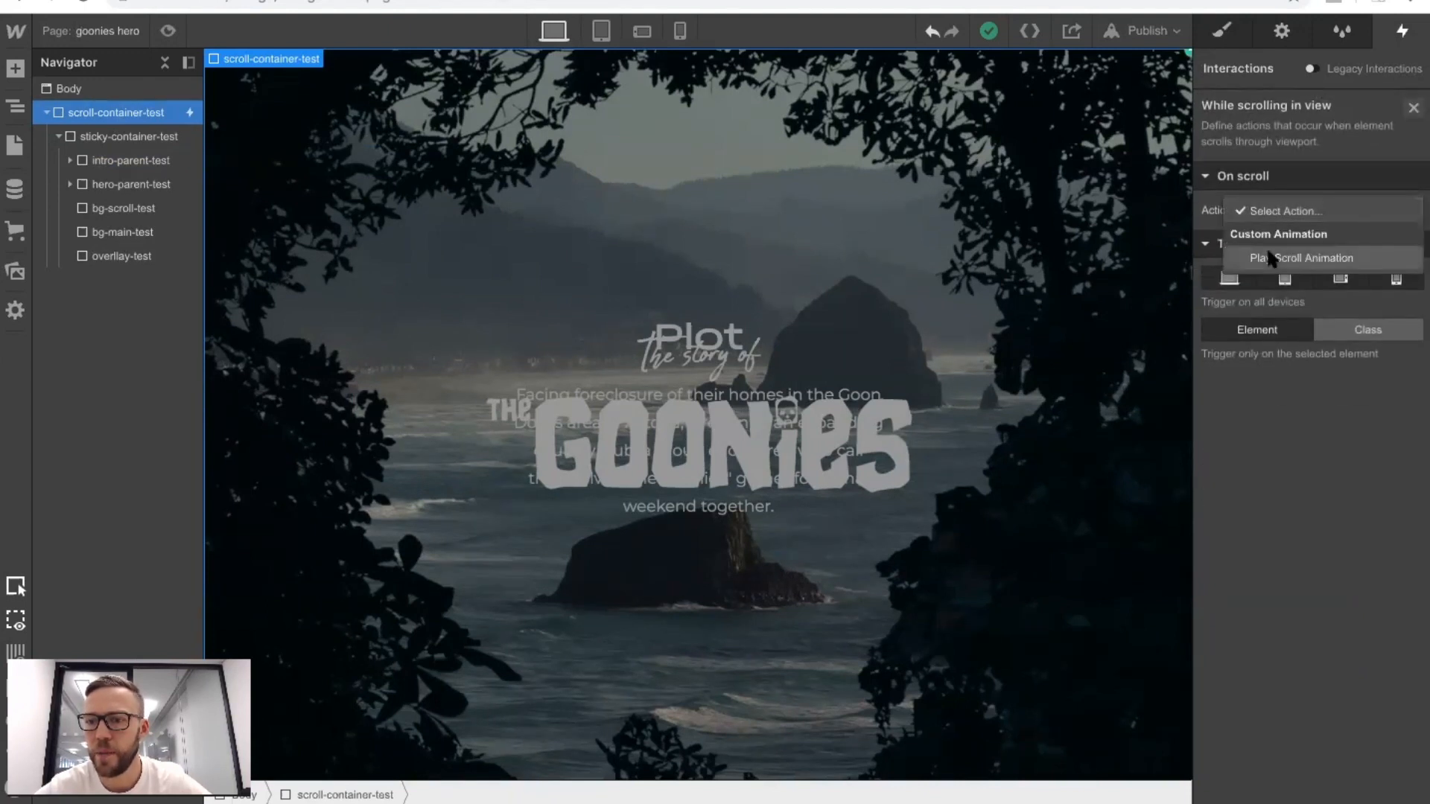
click(1272, 258)
click(1404, 318)
text(zoom-intro-1)
key(Return)
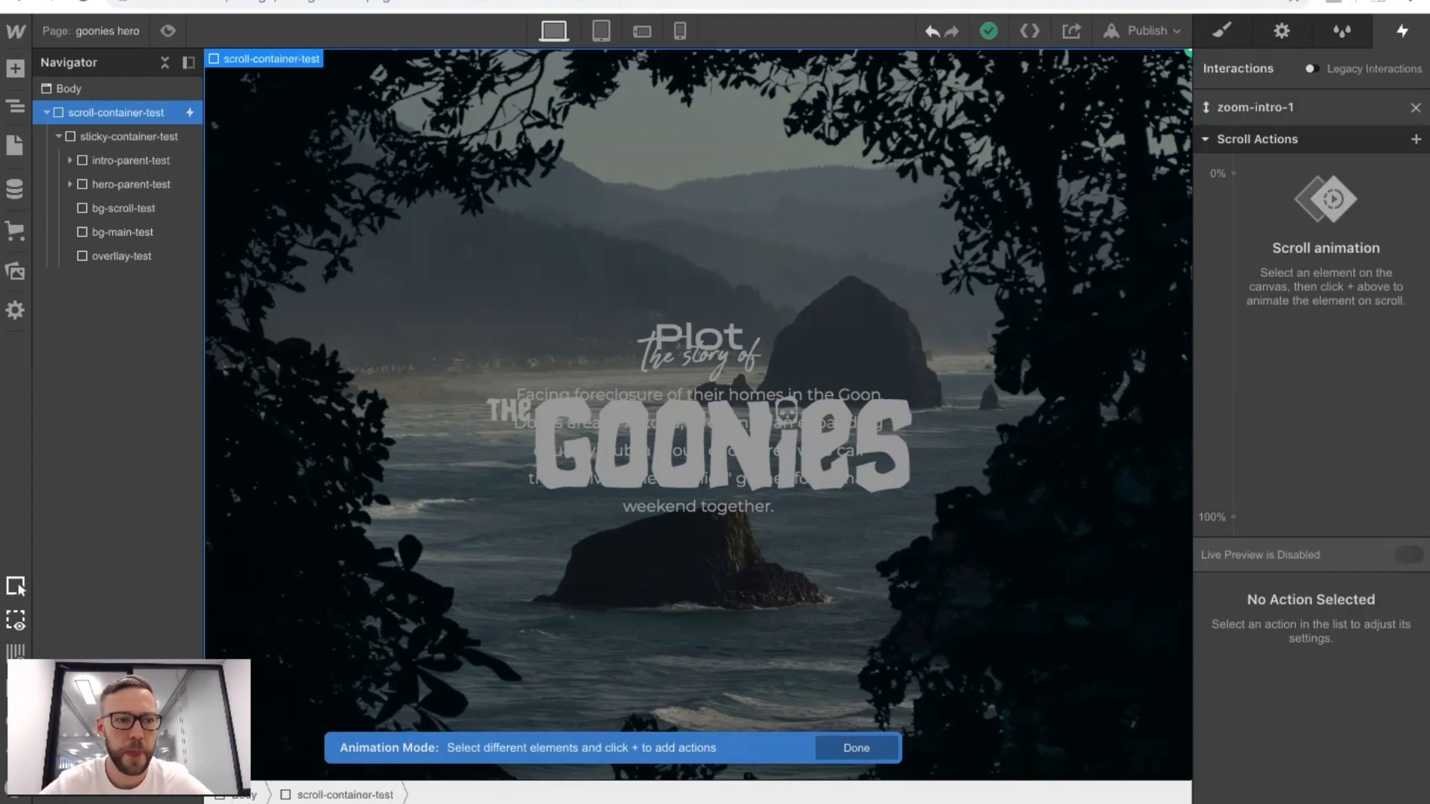
Add a Scale action at 0% of the scroll animation for bg-scroll-test, with its starting scale at 1.
click(106, 213)
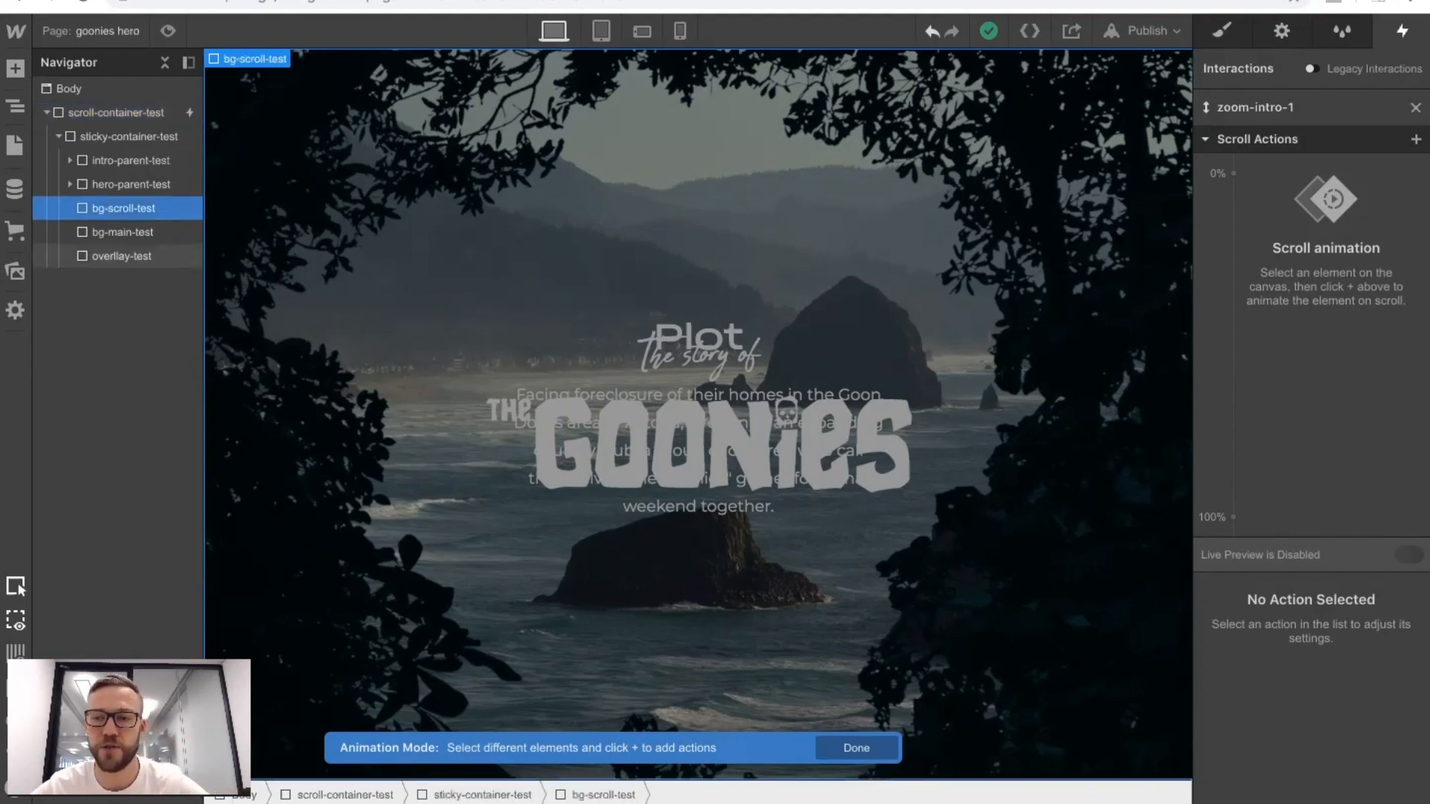
click(1233, 174)
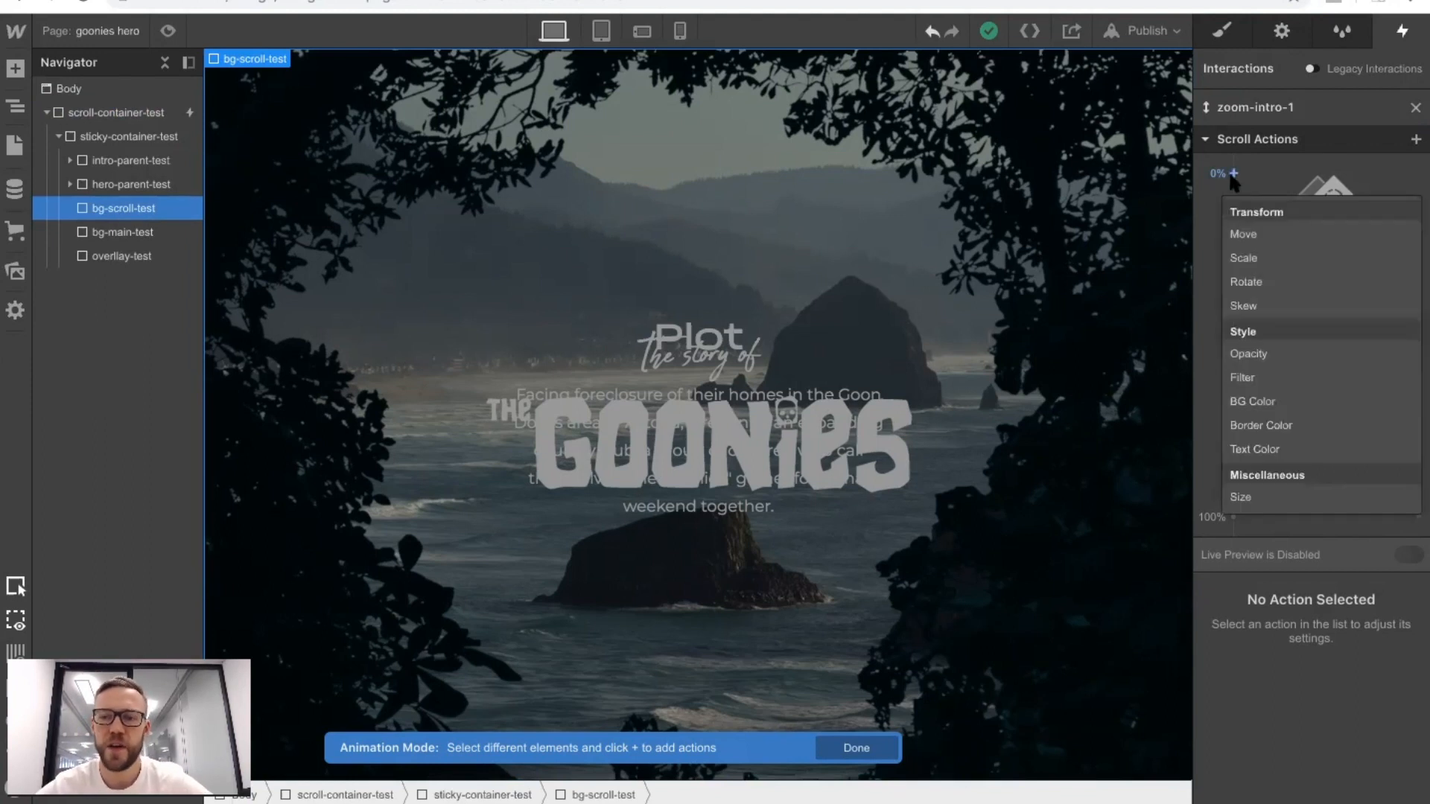
click(1253, 257)
click(1360, 732)
text(1)
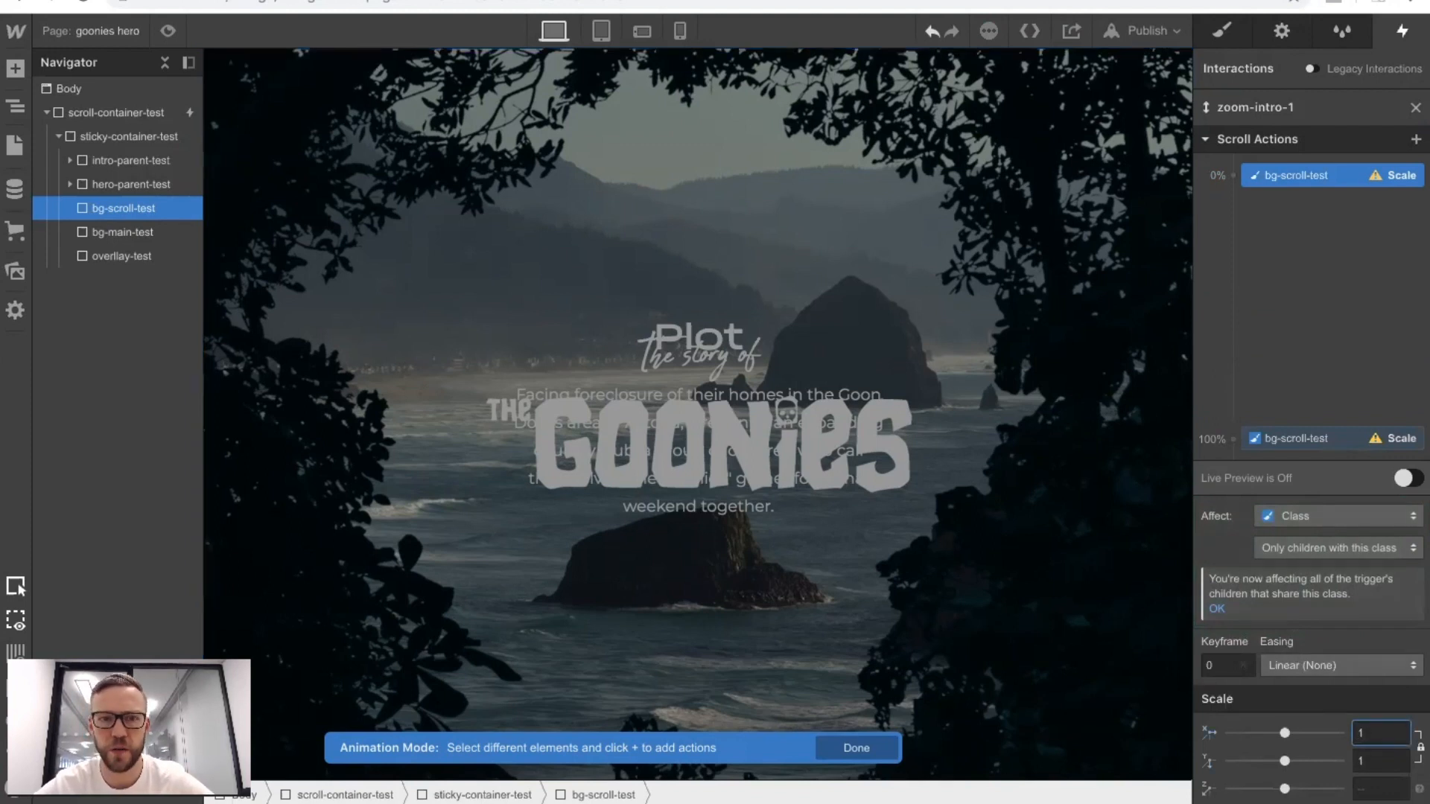
Set the 100% Scale action of bg-scroll-test to 1.5 and check the zoom in preview mode.
key(BackSpace)
text(1.5)
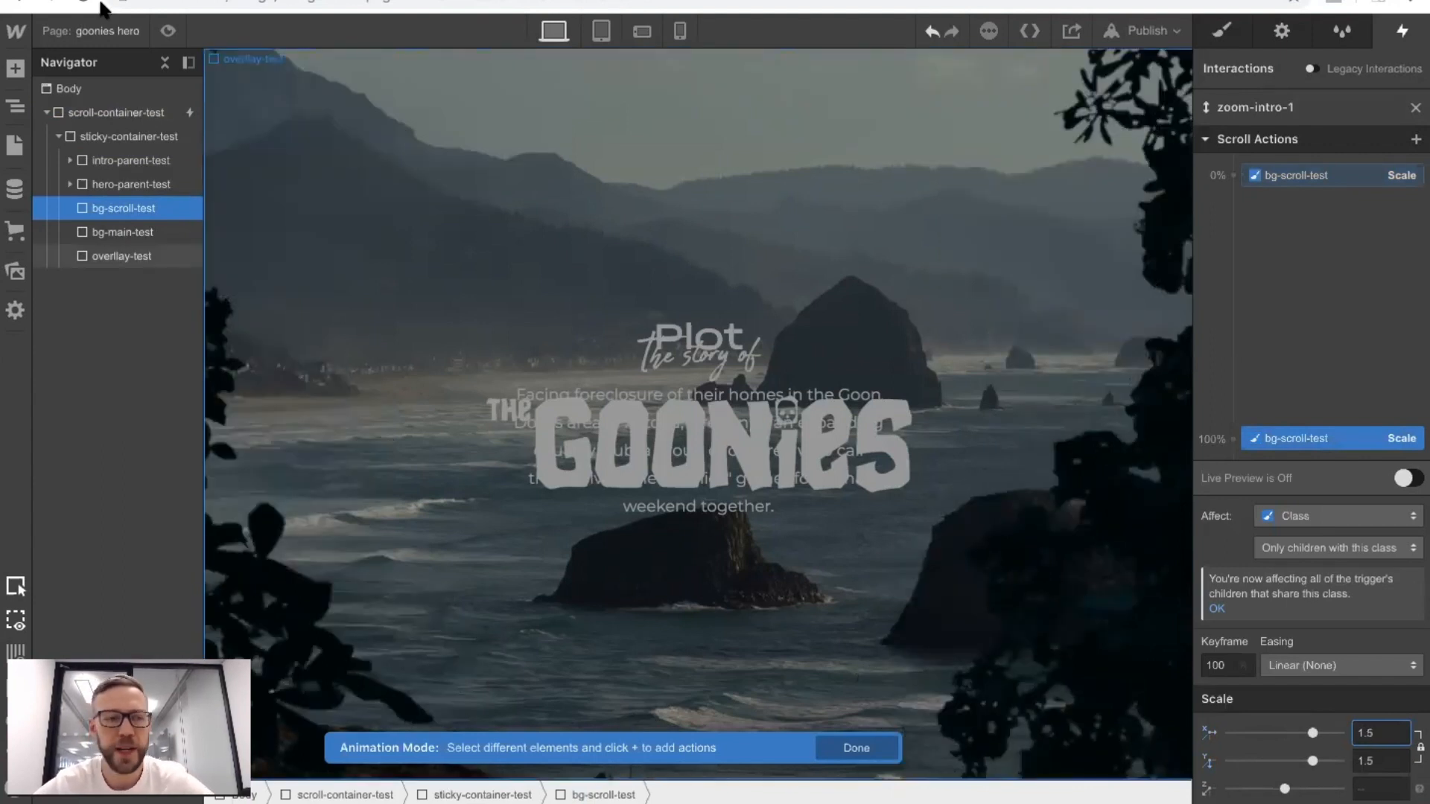
click(167, 30)
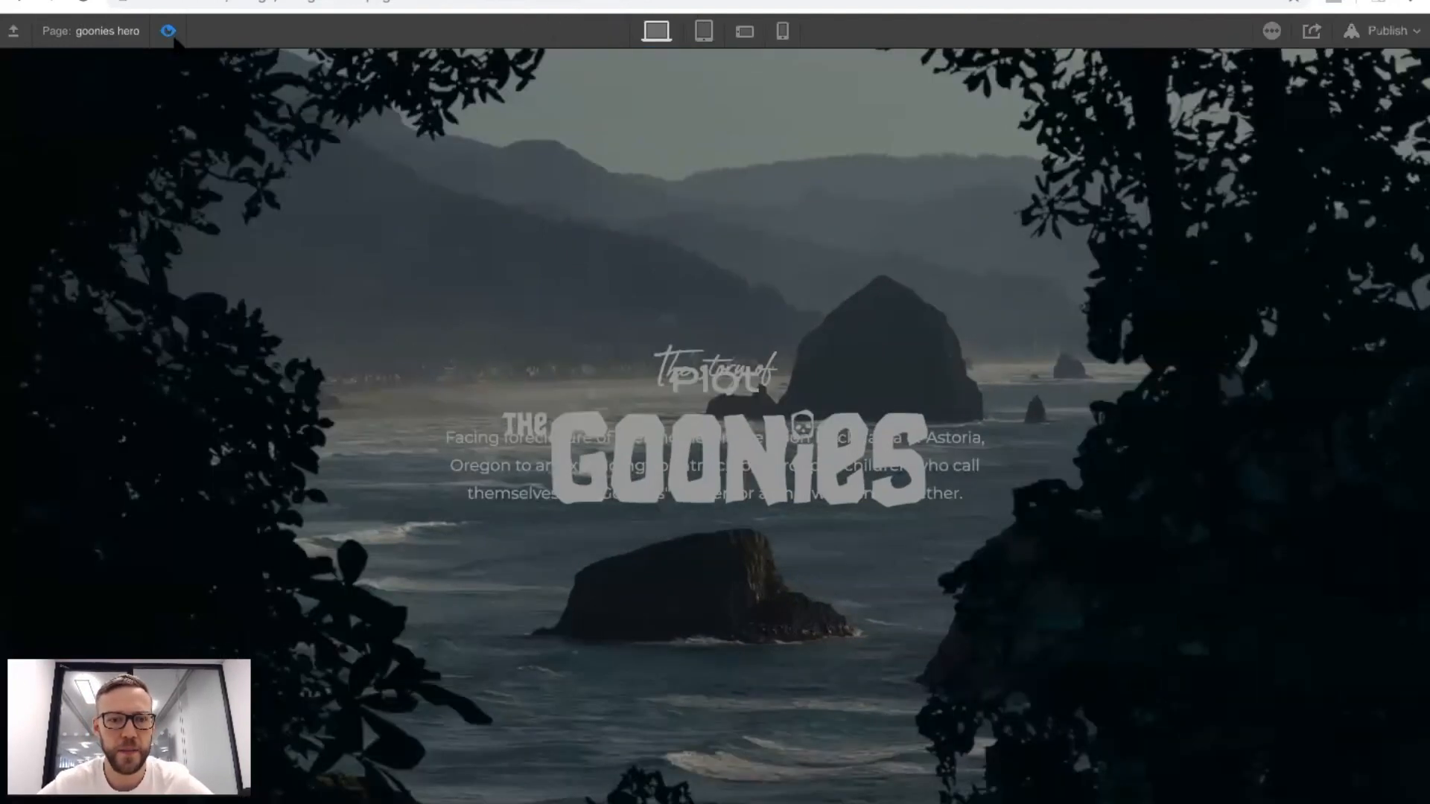
click(168, 31)
Try the starting Scale keyframe of bg-scroll-test at 10% and 20%, checking the scroll effect in preview mode.
click(1324, 175)
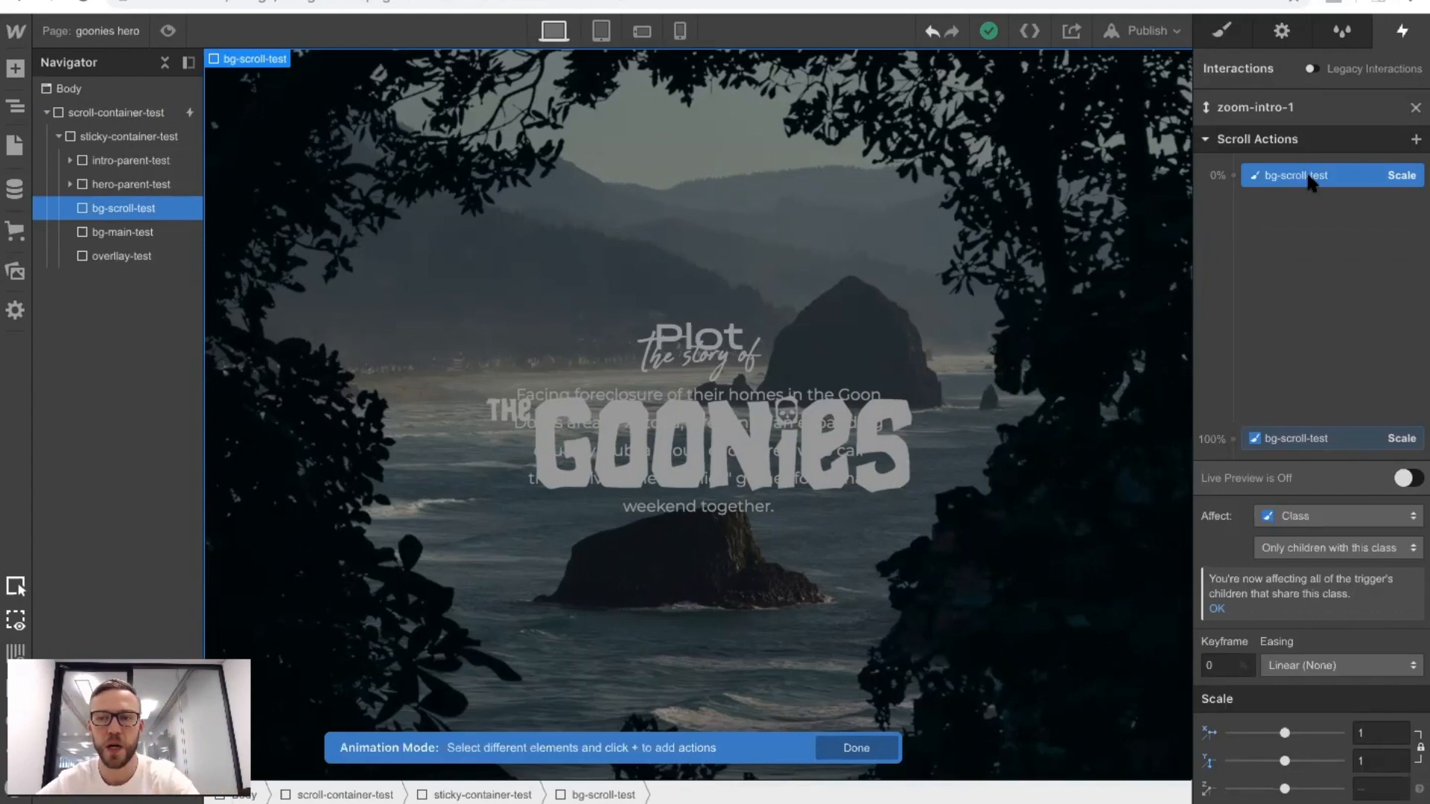
click(1227, 665)
text(10)
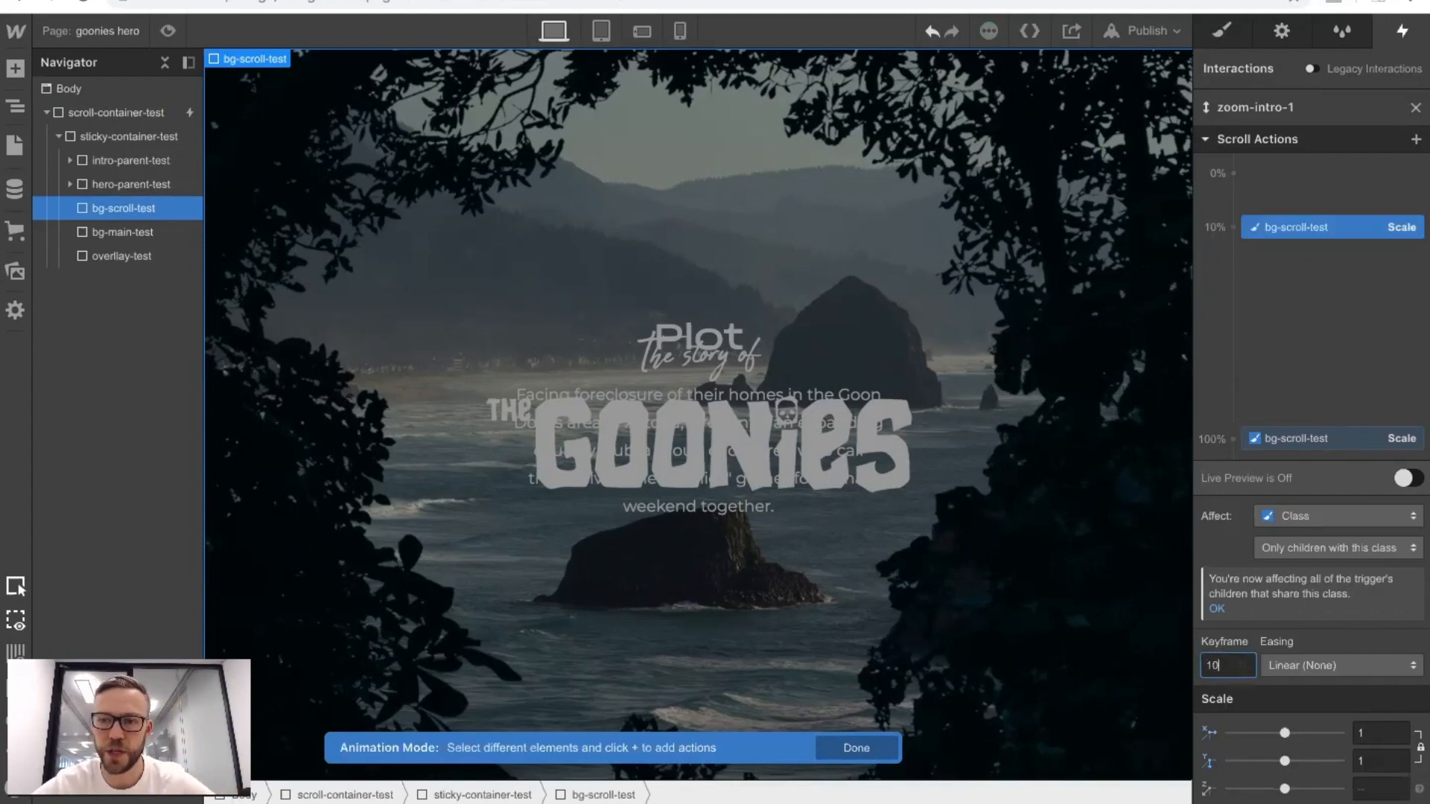
click(168, 31)
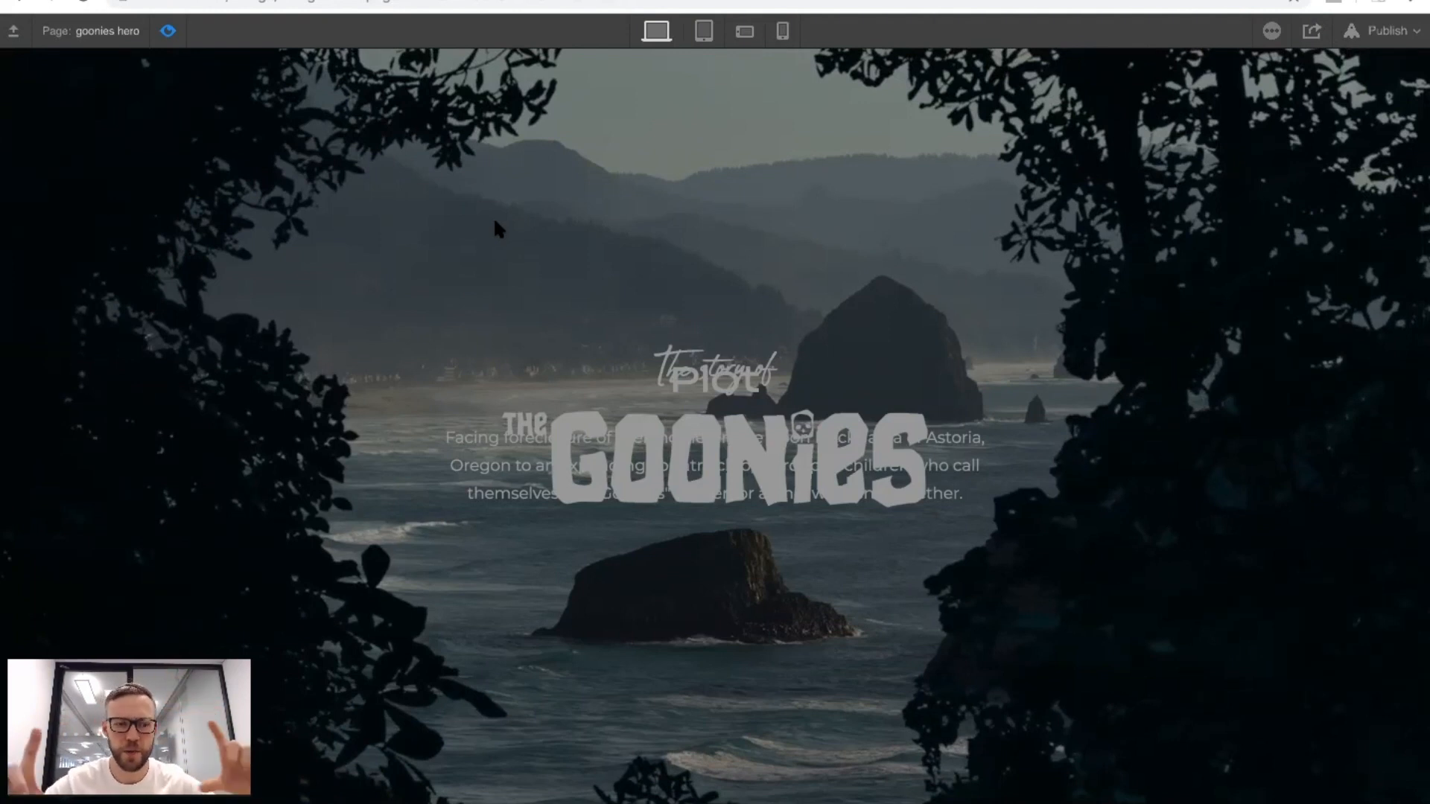
click(168, 31)
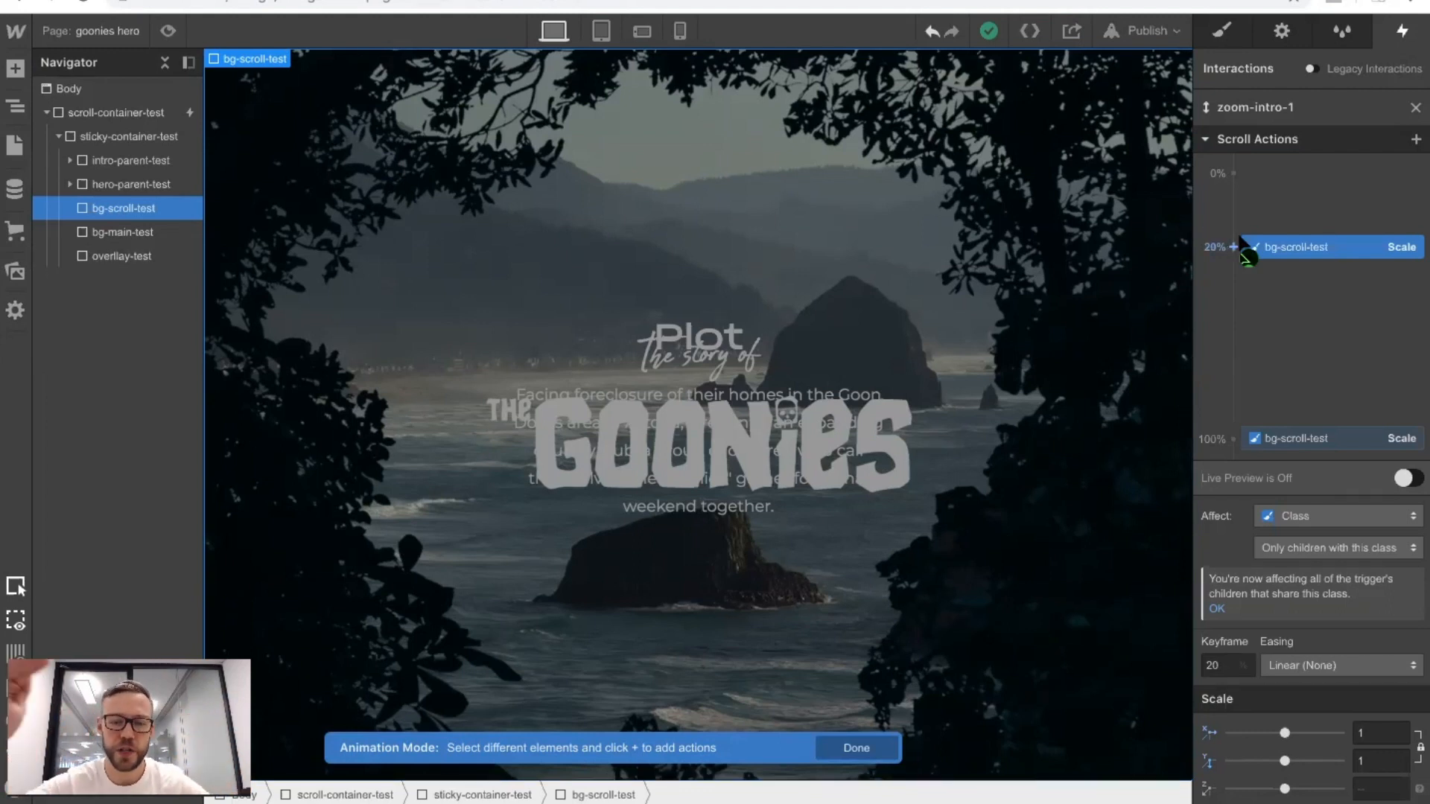
Move the ending Scale keyframe of bg-scroll-test to 50% and check the zoom in preview mode.
click(1296, 439)
double_click(1226, 665)
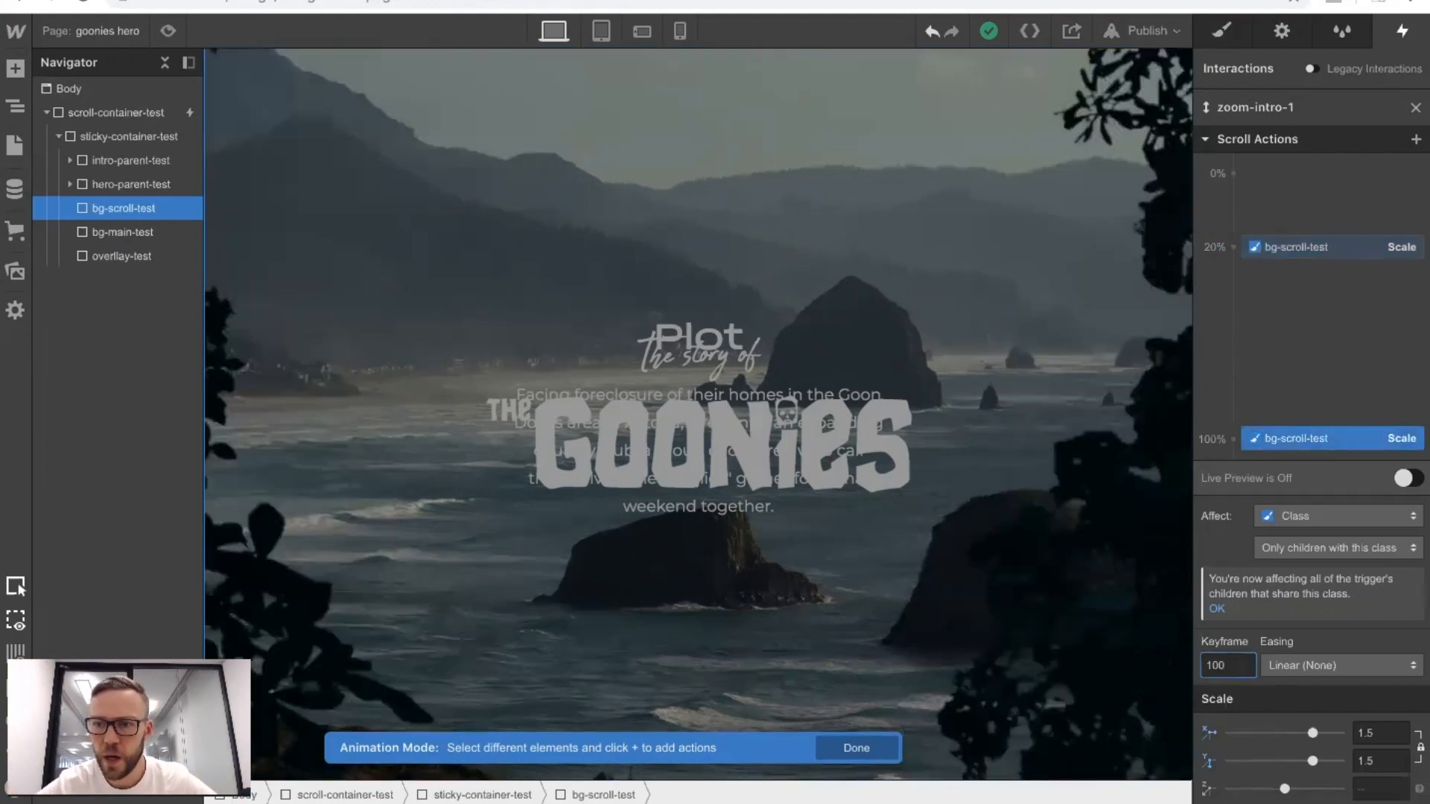
text(70)
key(shift+Down)
key(shift+Down)
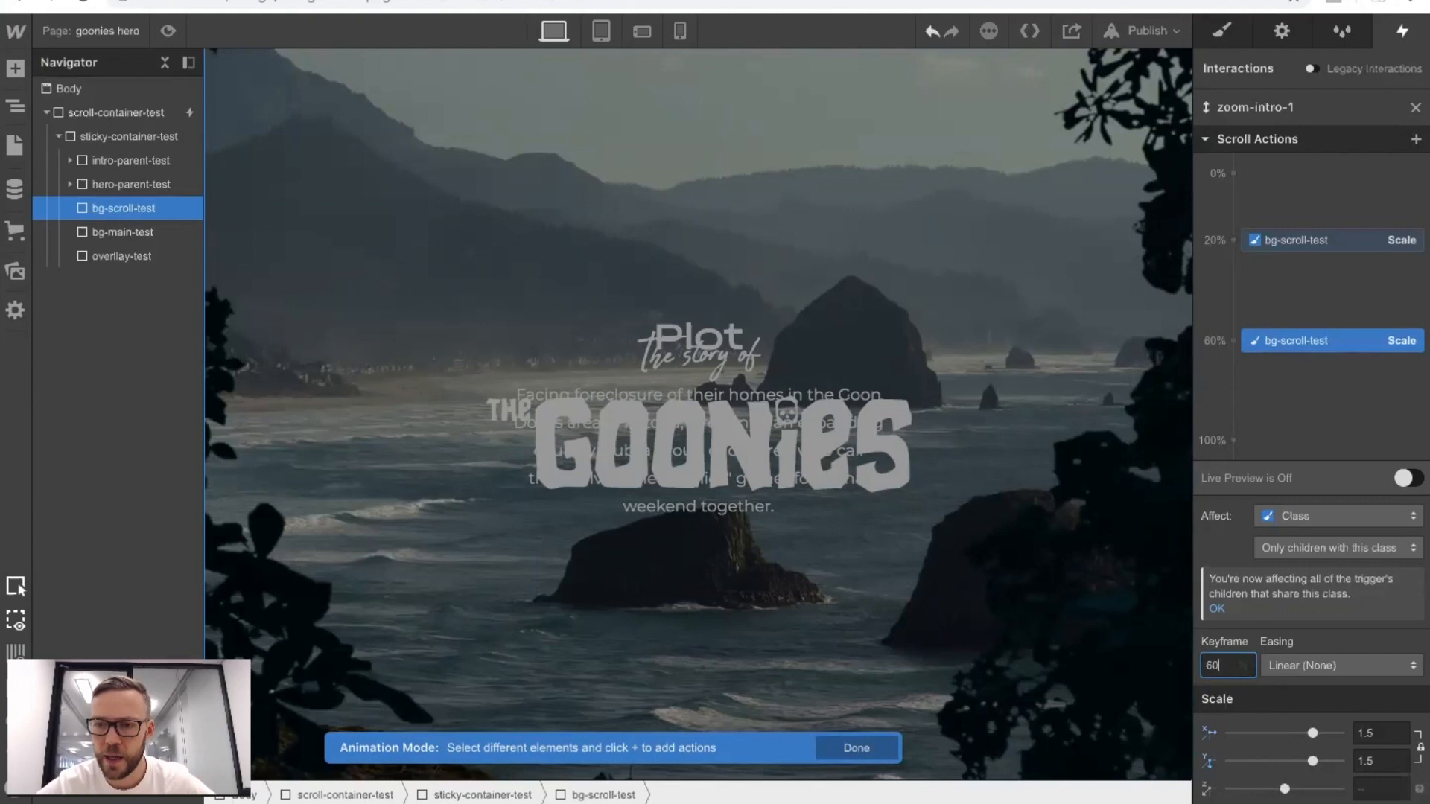
key(shift+Down)
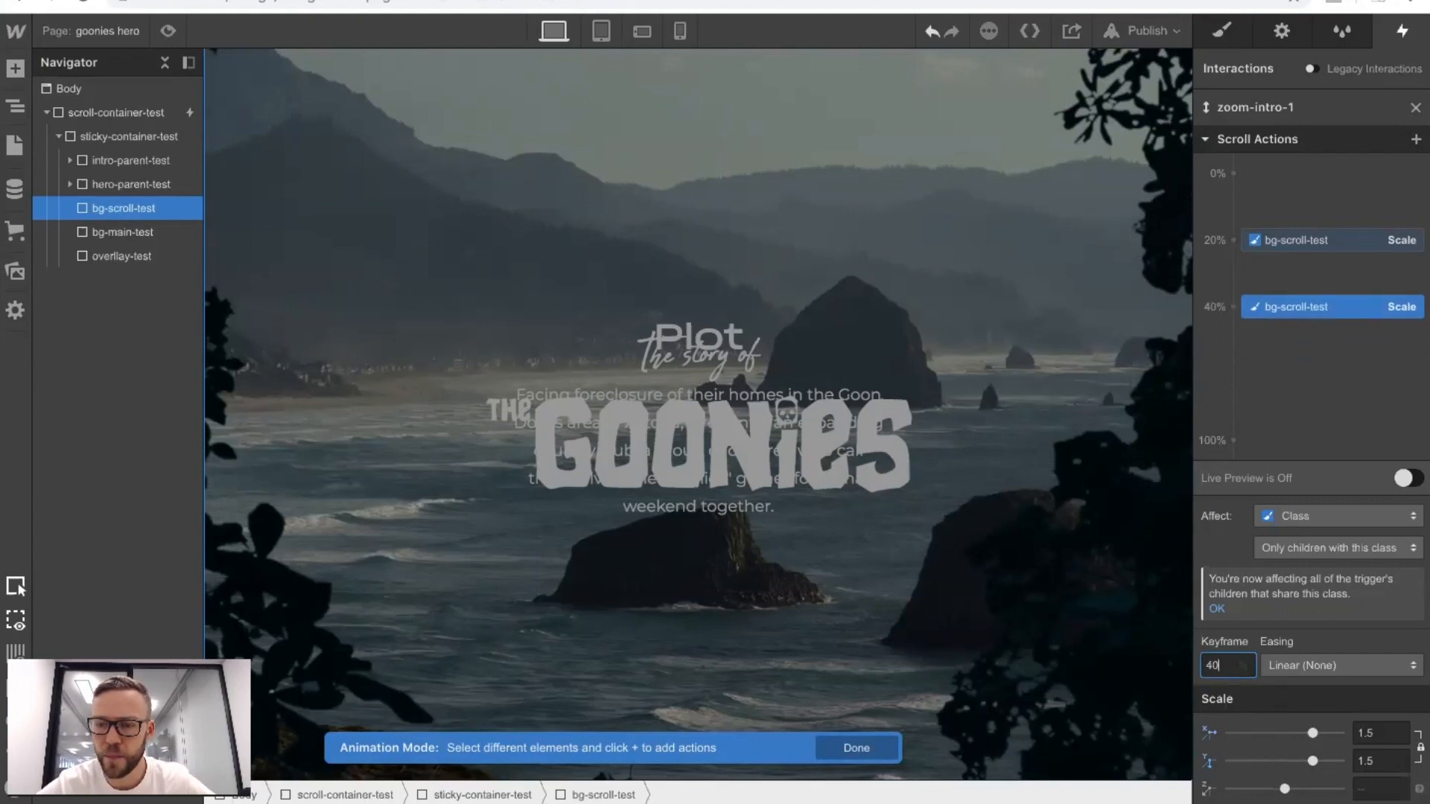
key(shift+Up)
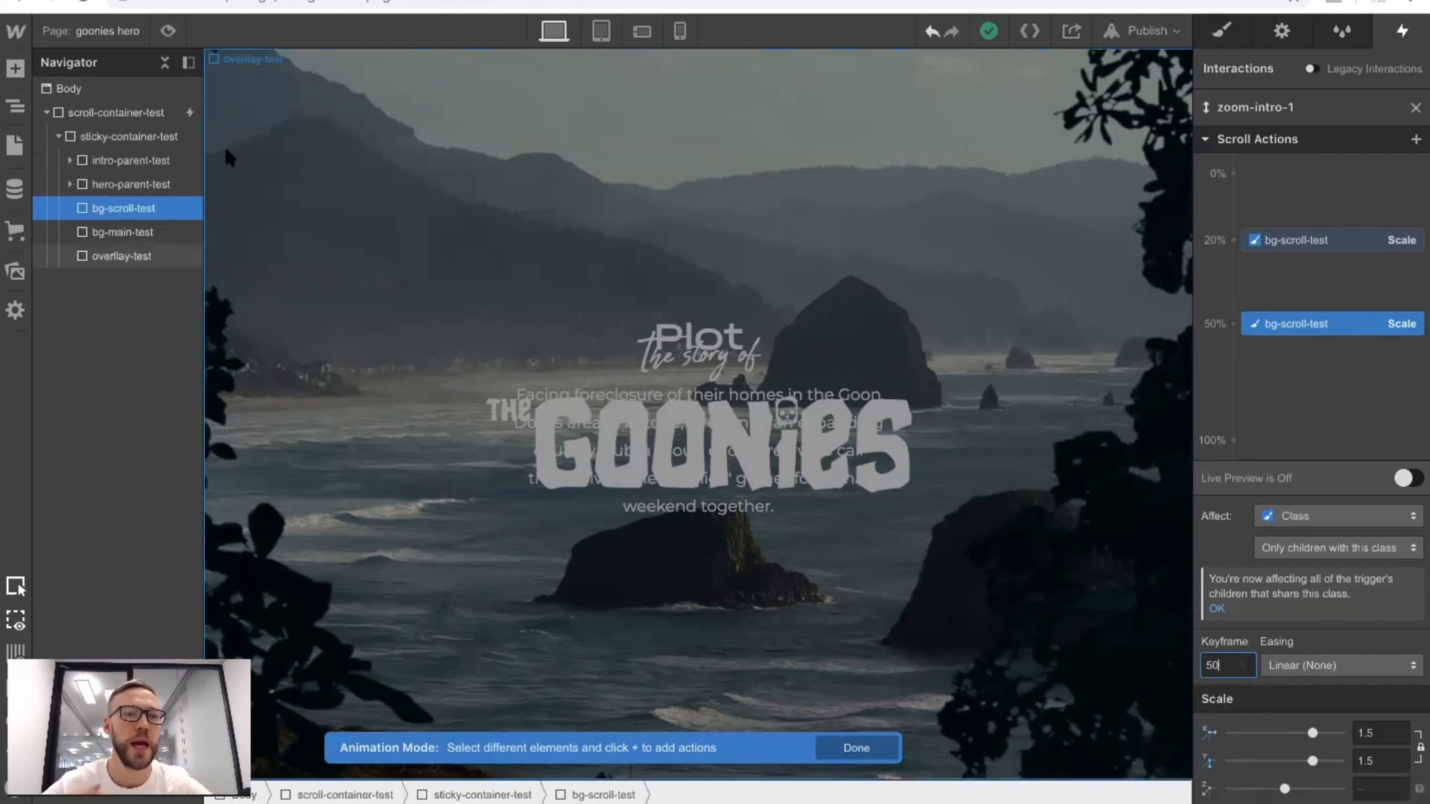
click(168, 33)
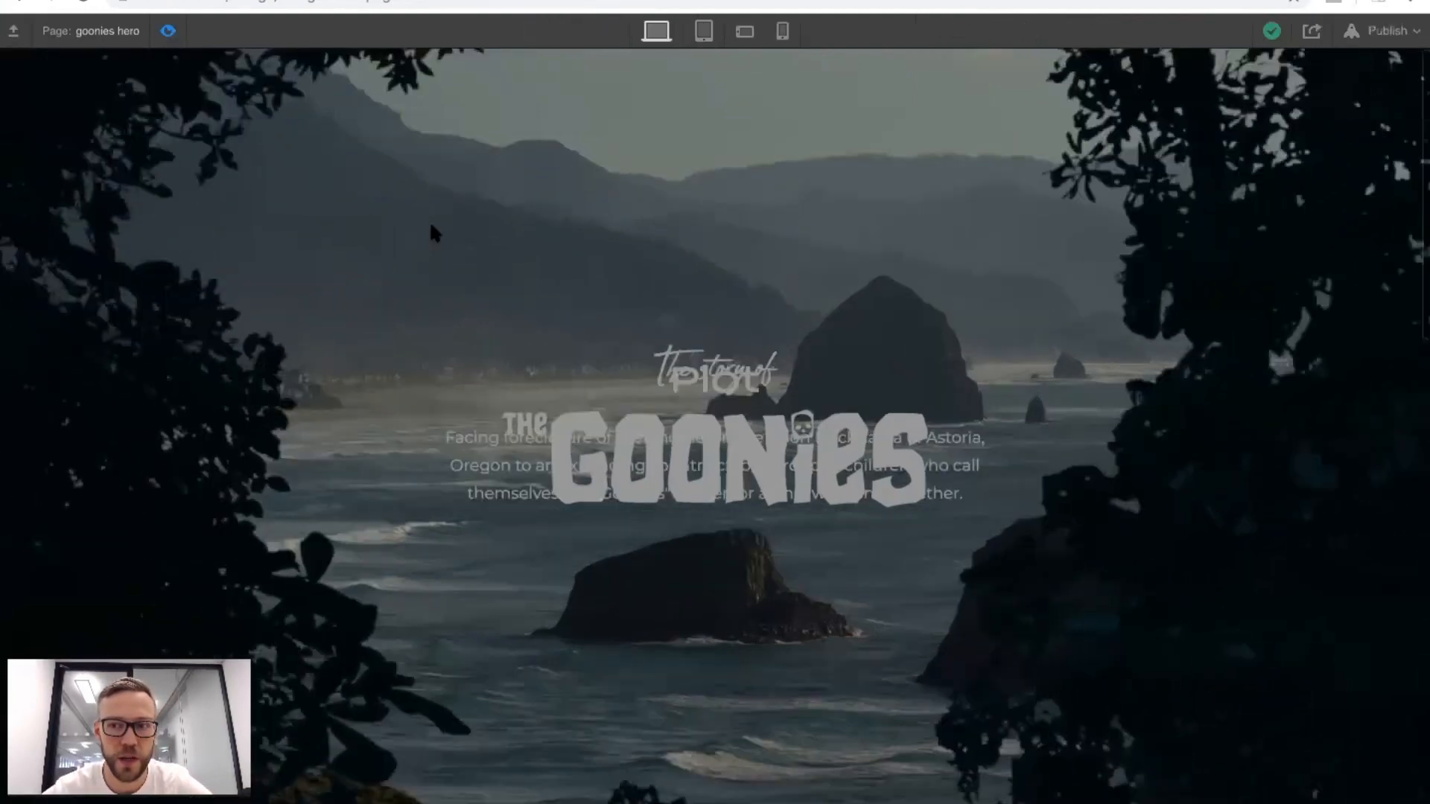
click(168, 30)
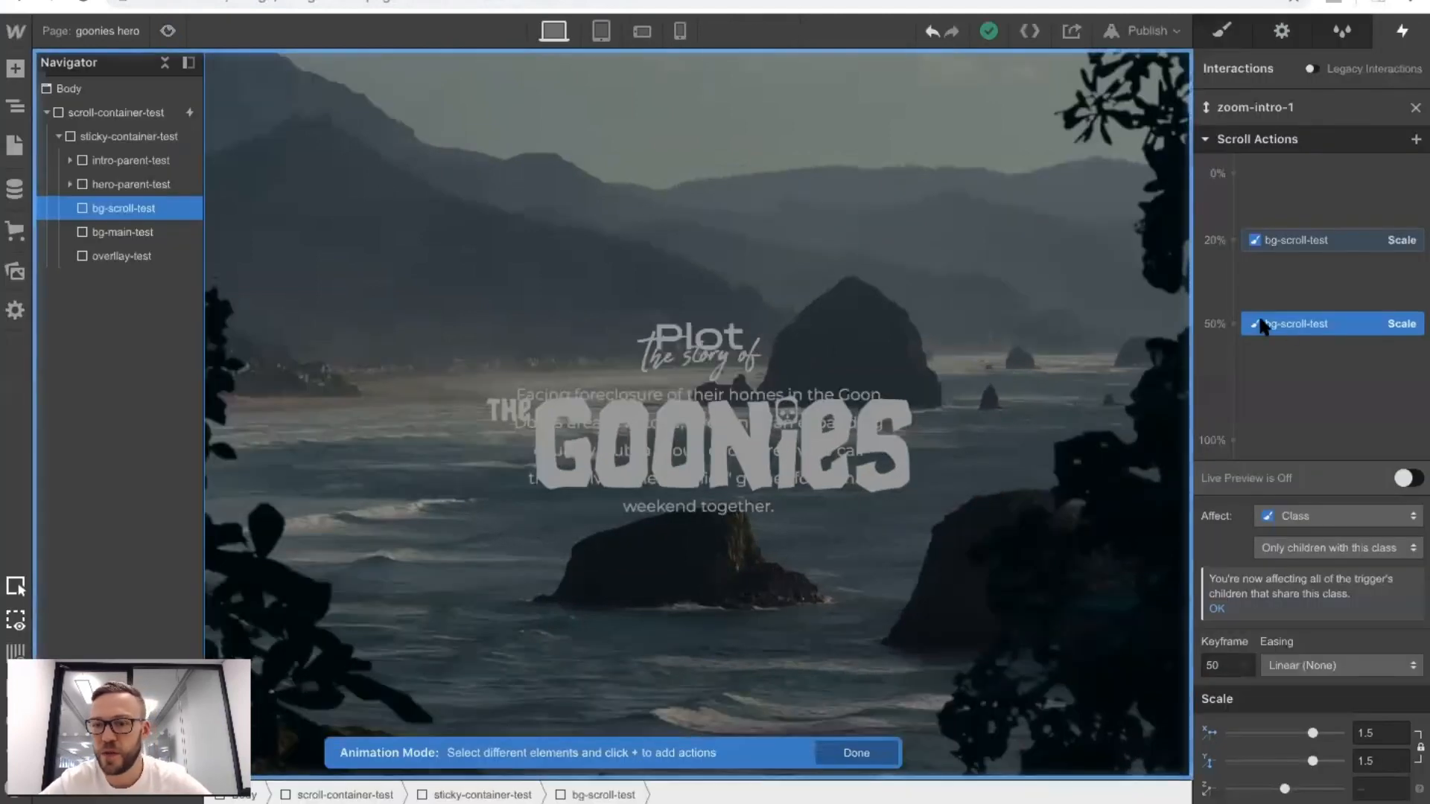
Move the ending Scale keyframe of bg-scroll-test to 60% and apply Ease easing to both Scale keyframes.
double_click(1221, 665)
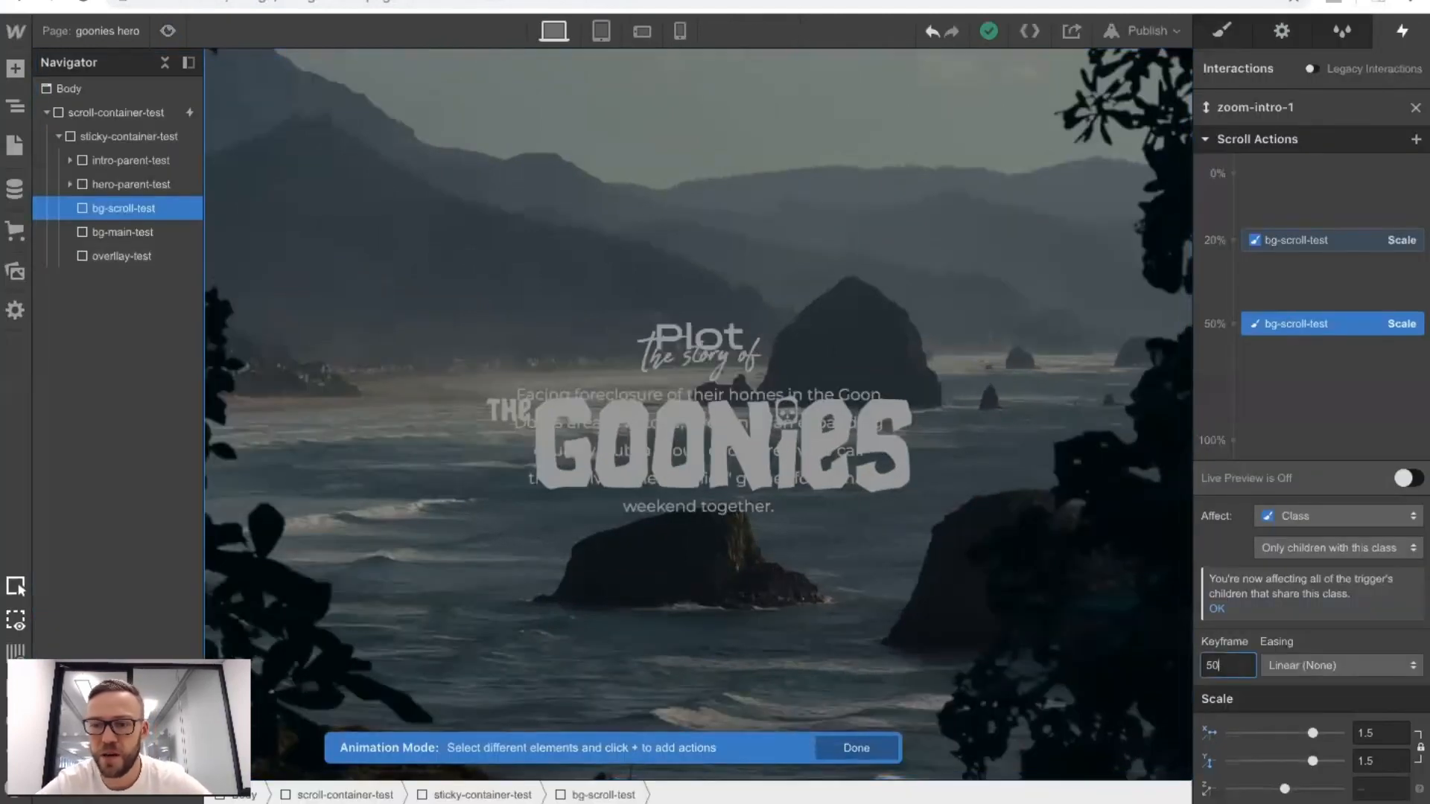
text(60)
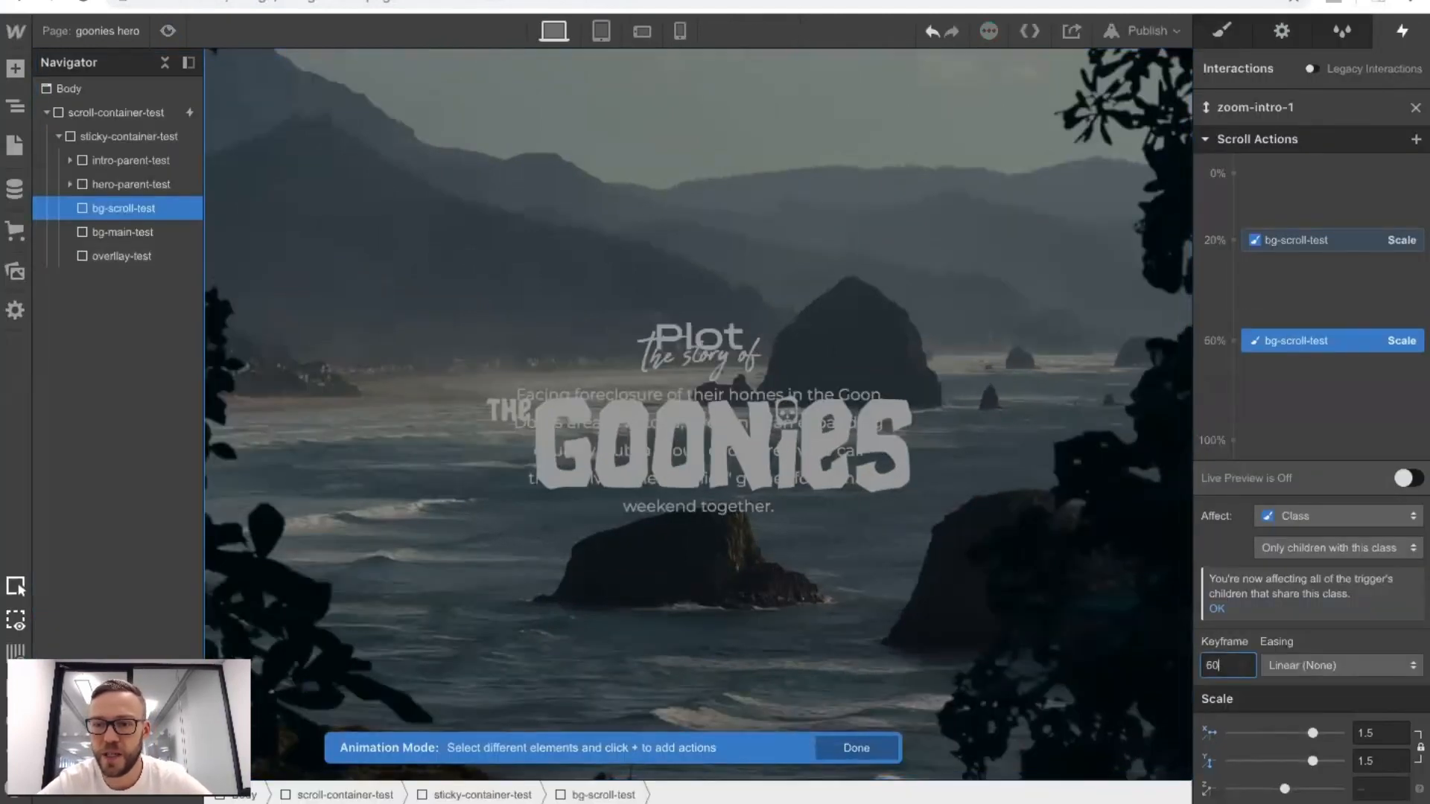
click(1288, 248)
click(1296, 665)
click(1273, 78)
Preview the eased zoom and review the settings of both bg-scroll-test Scale keyframes.
click(167, 31)
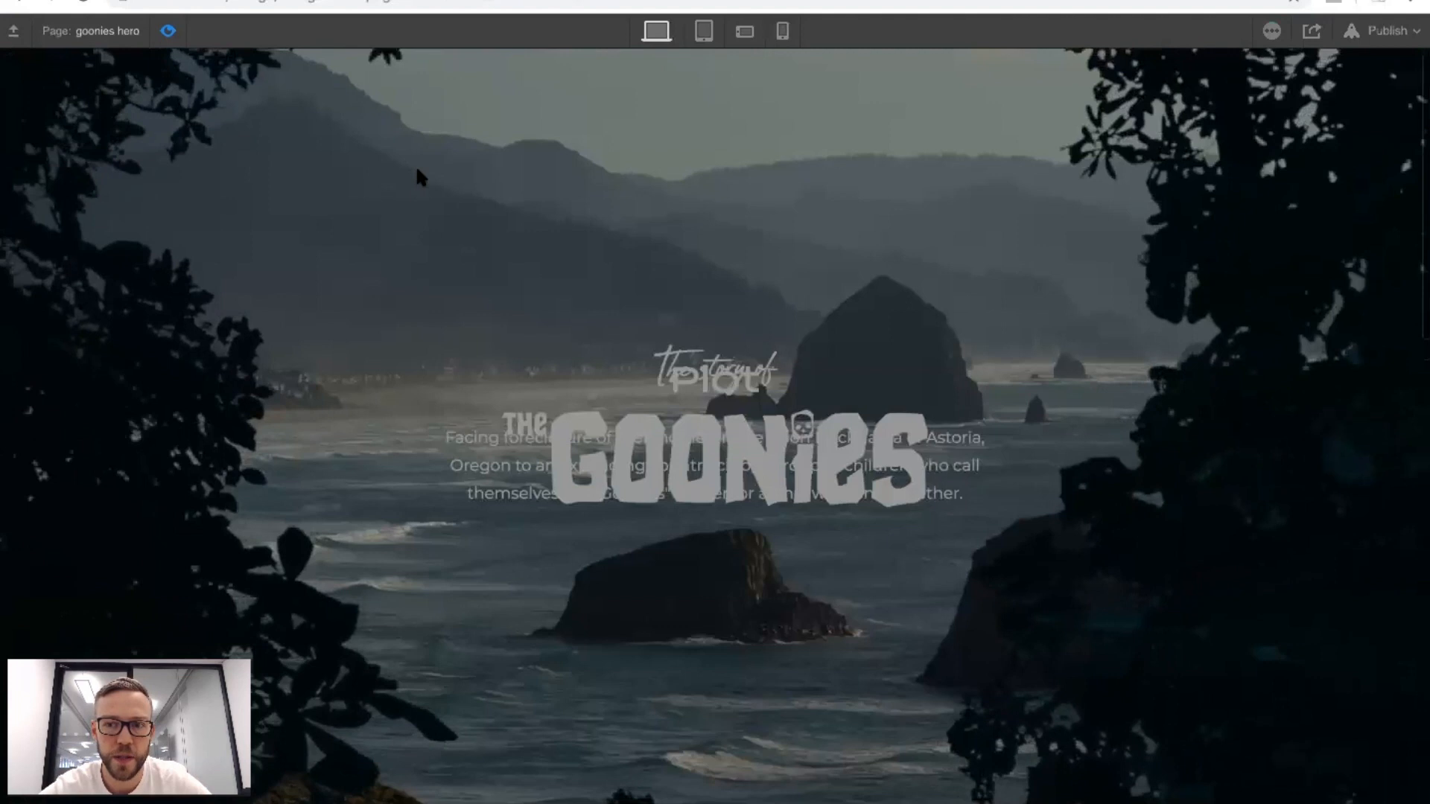
click(167, 31)
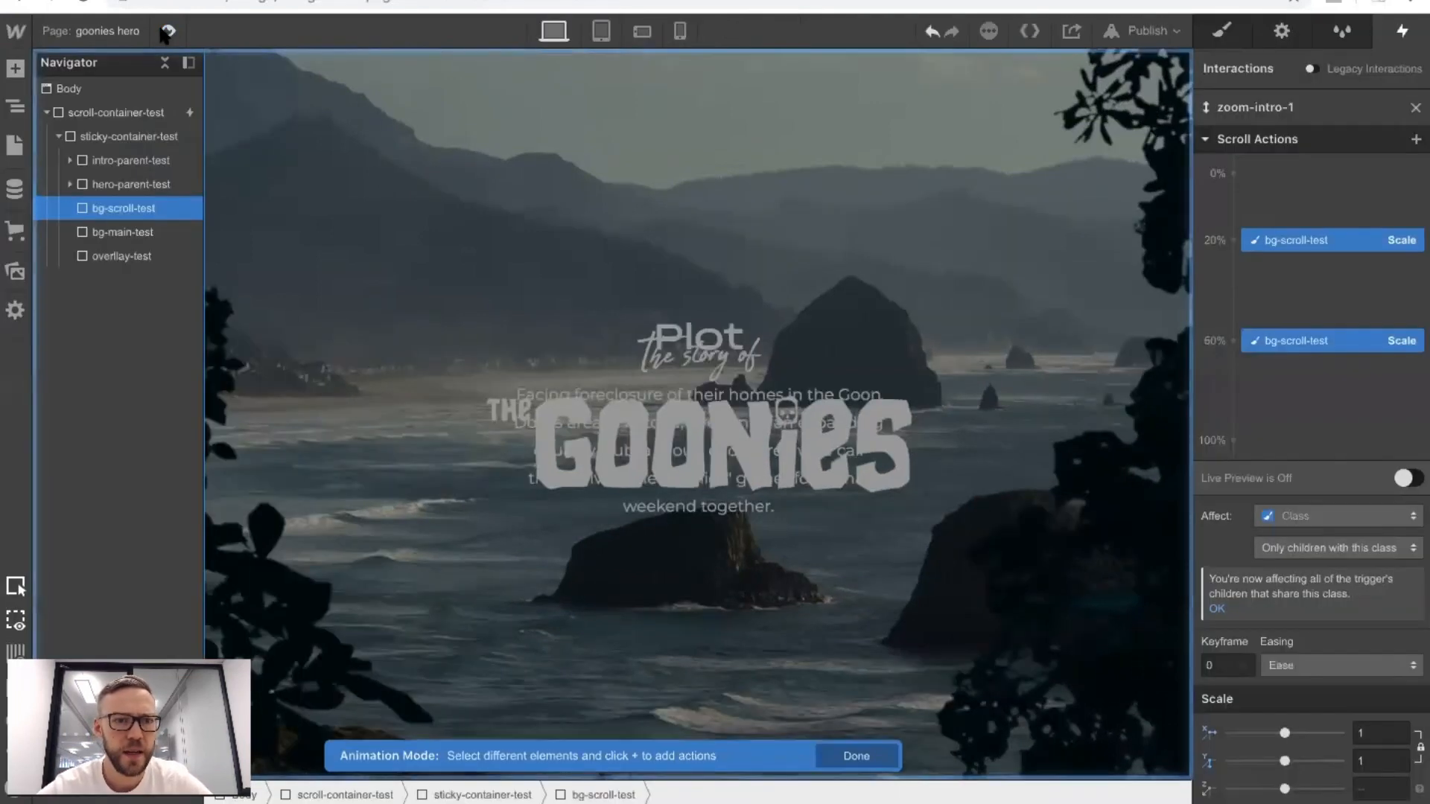
click(1311, 241)
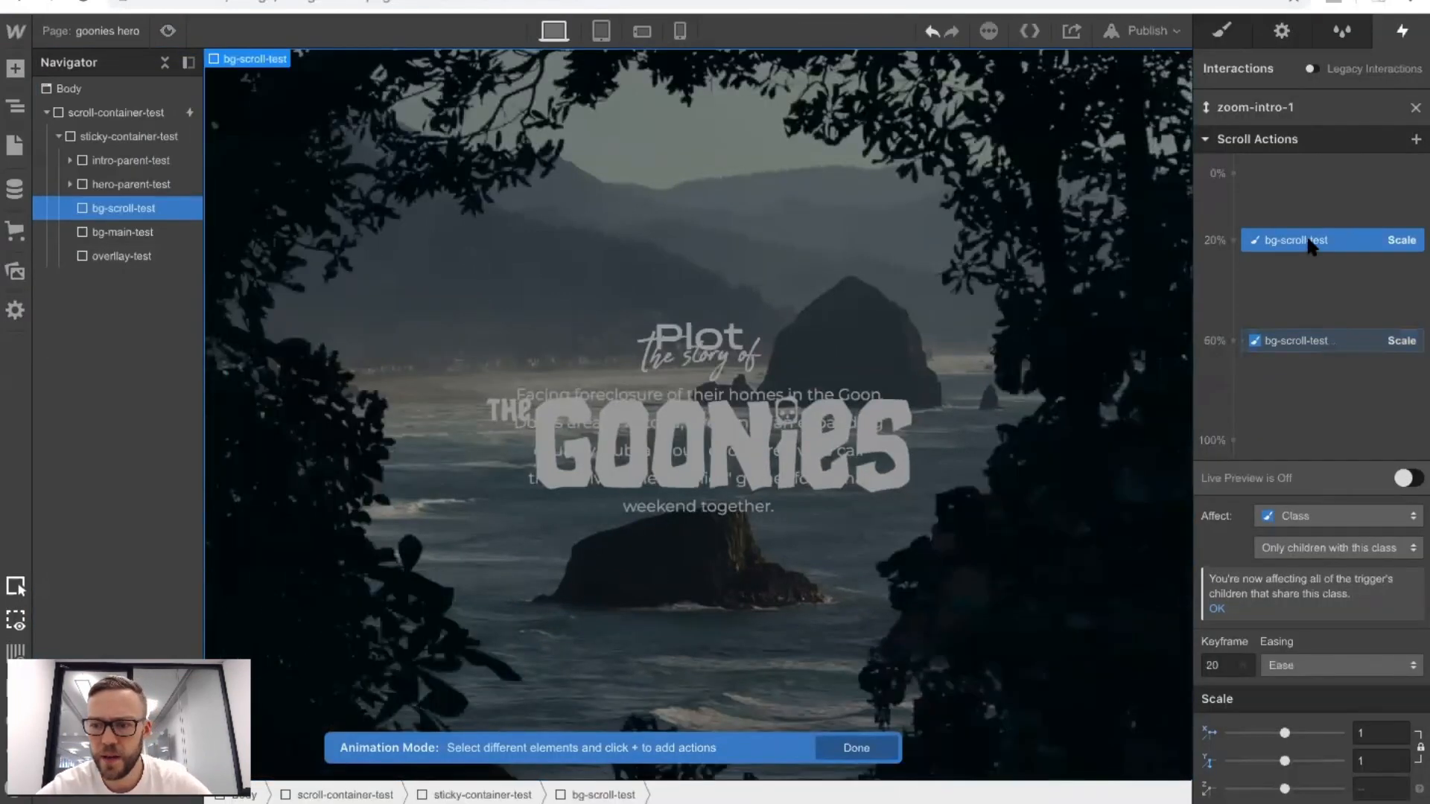
click(1276, 342)
click(1267, 241)
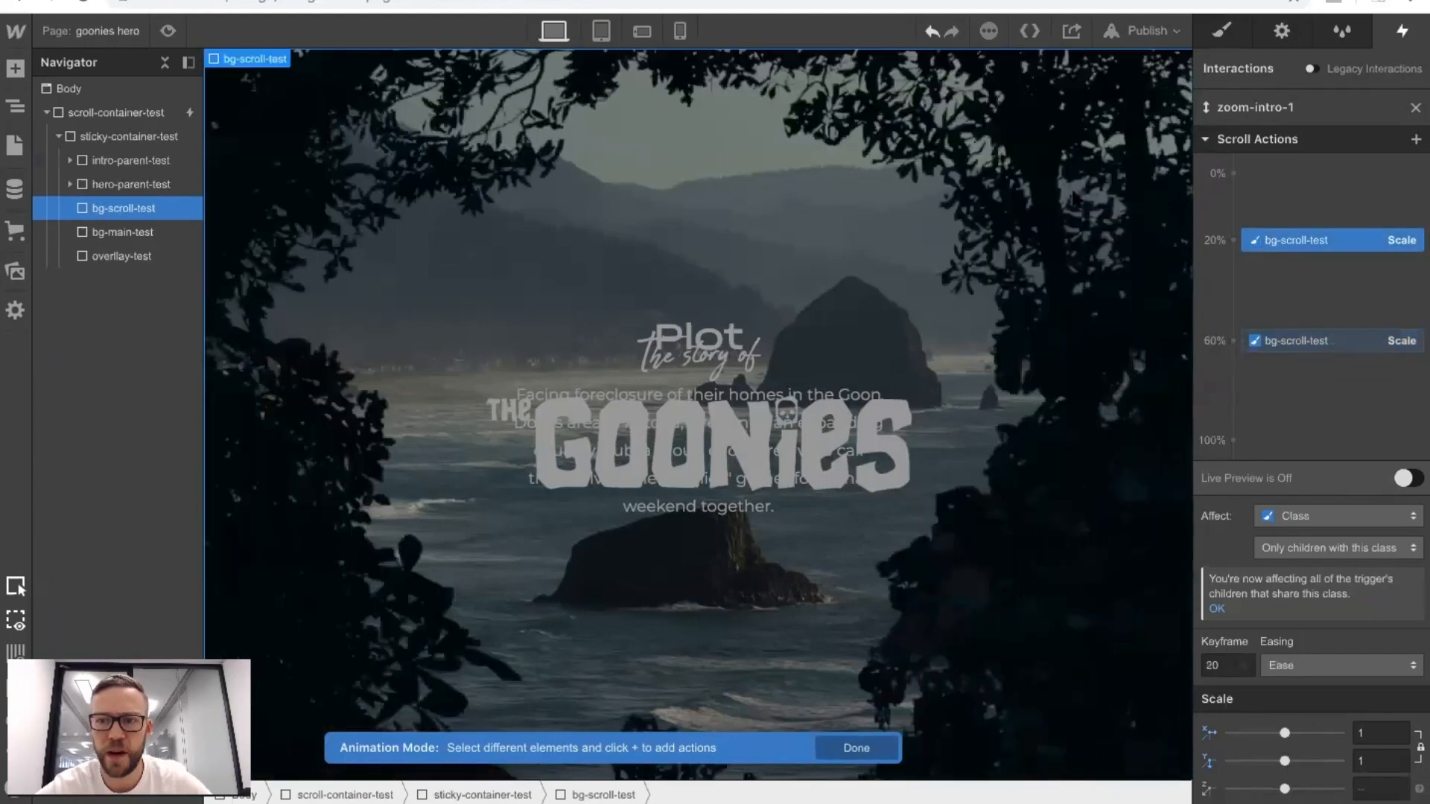
click(167, 31)
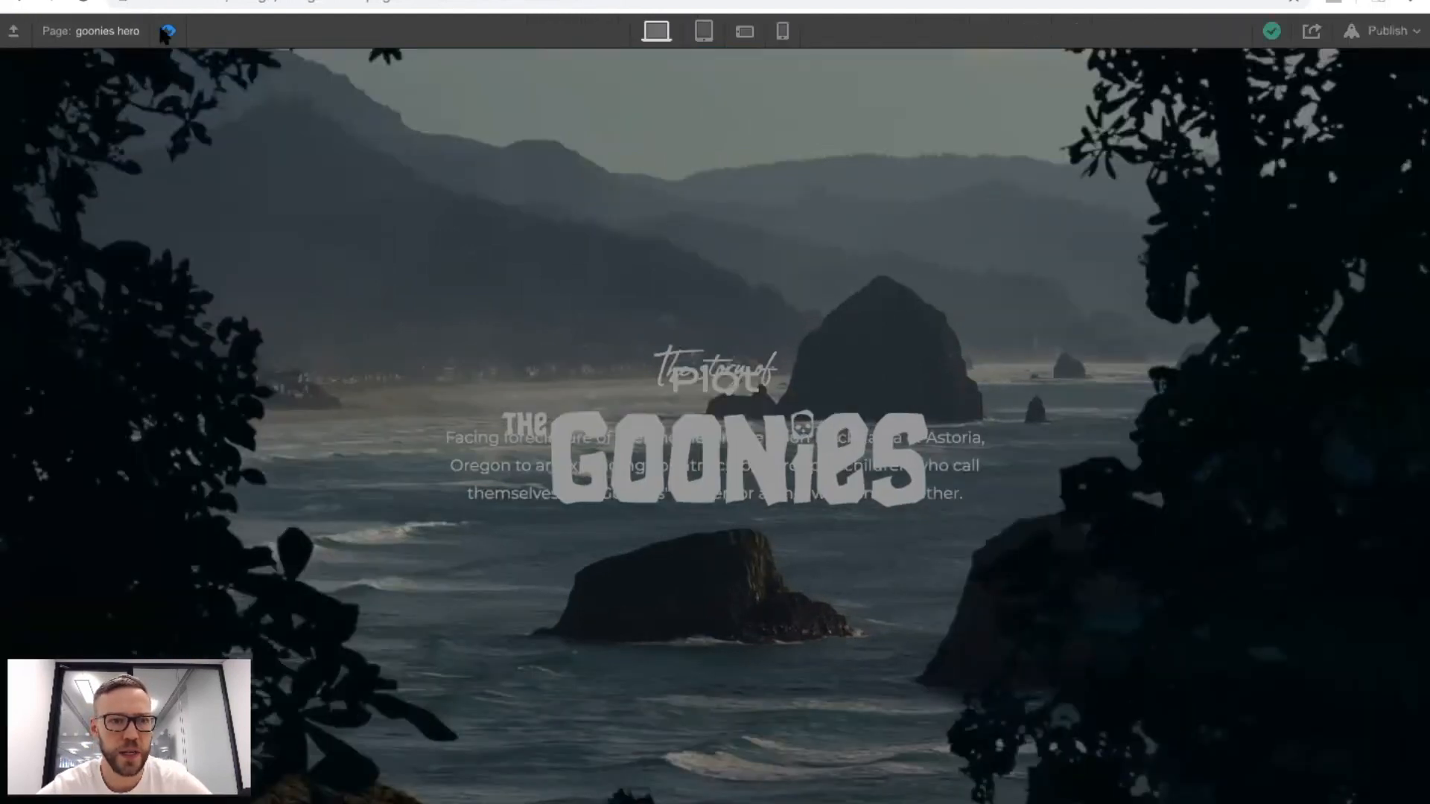
click(167, 32)
Set the starting Scale keyframe of bg-scroll-test to 0% and check the zoom in preview mode.
click(1225, 664)
text(0)
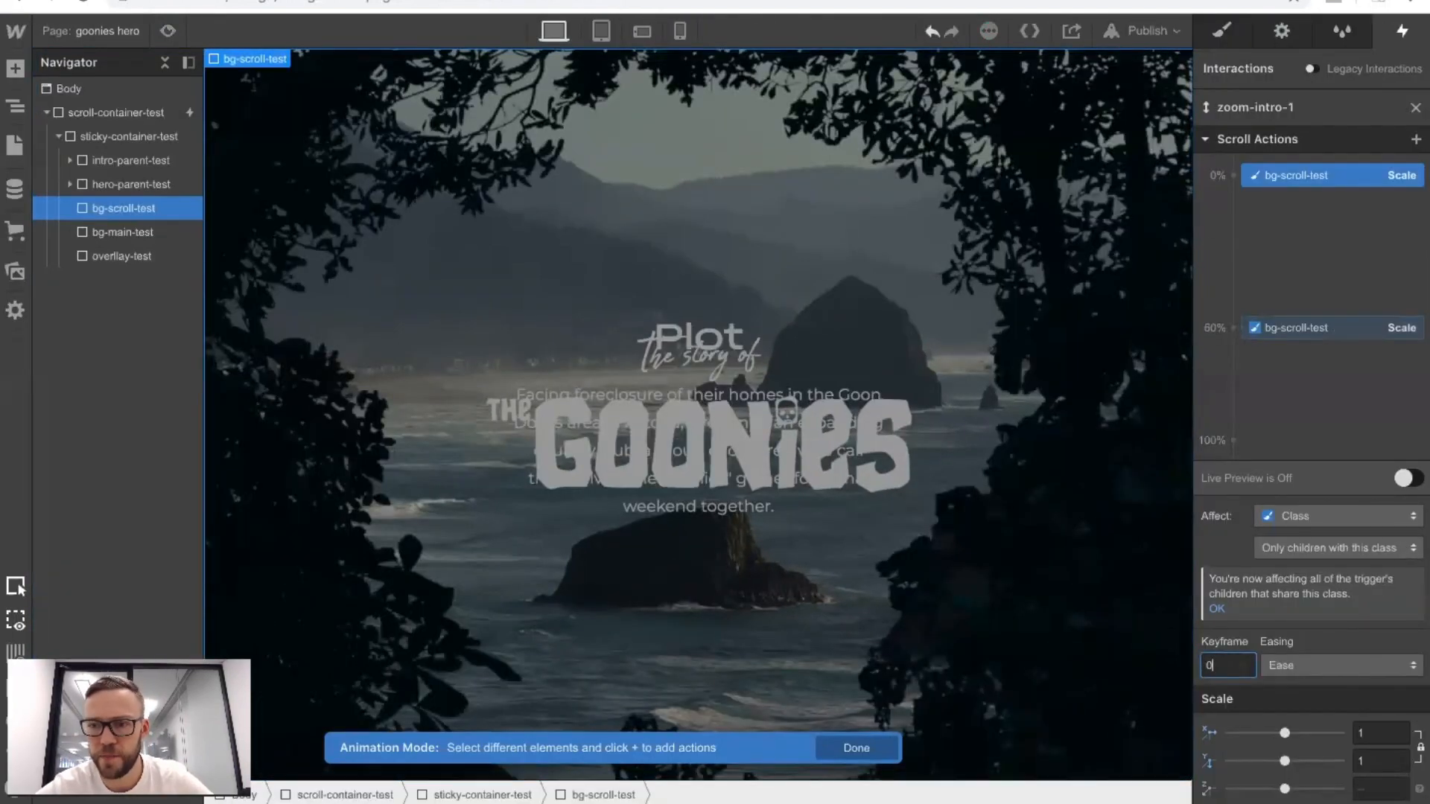
click(175, 28)
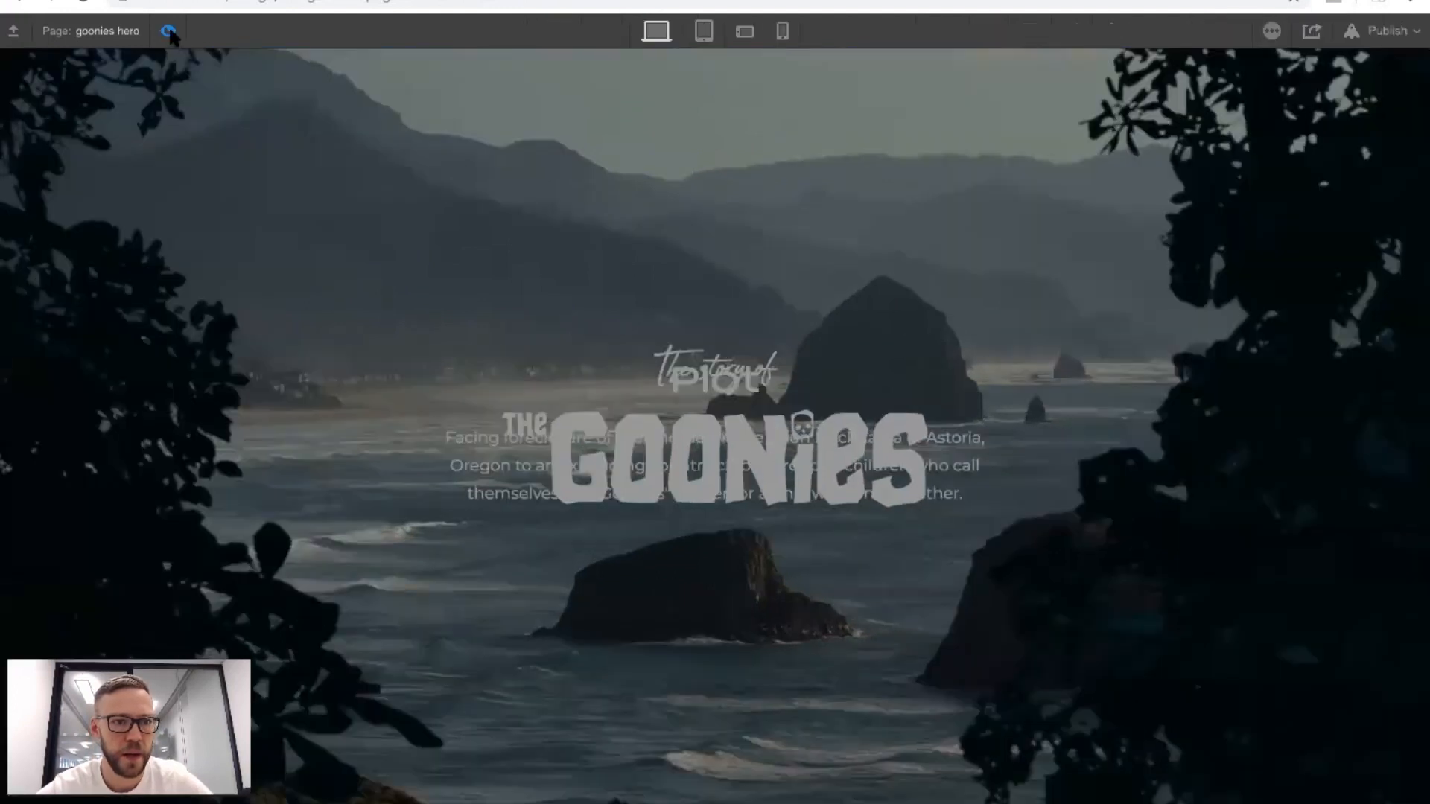
click(168, 31)
Try the starting Scale keyframe of bg-scroll-test at 25% and 29%, toggling preview mode to check the zoom.
click(1223, 664)
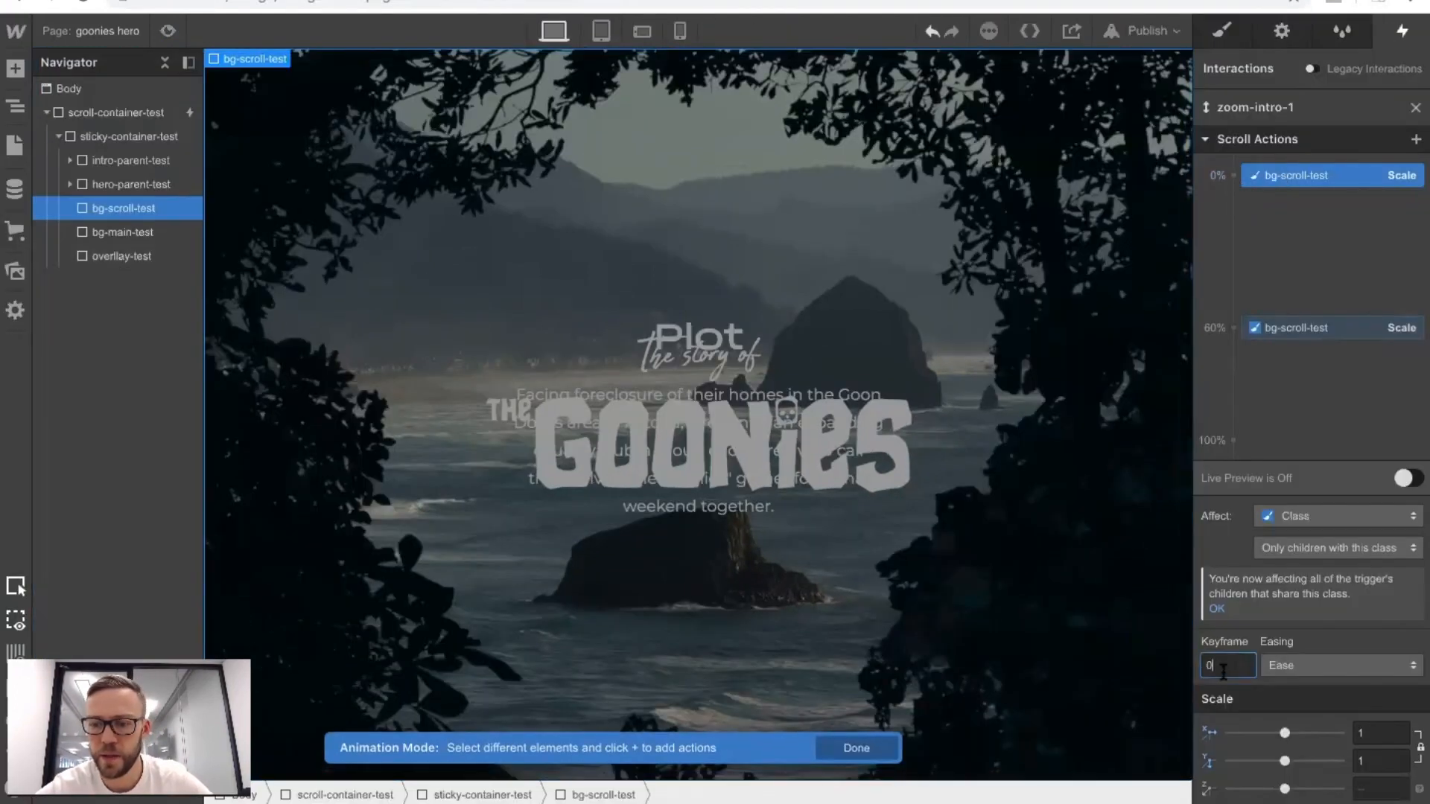
text(20)
key(Up)
key(Up)
key(Up)
key(Up)
key(Up)
key(Up)
key(Up)
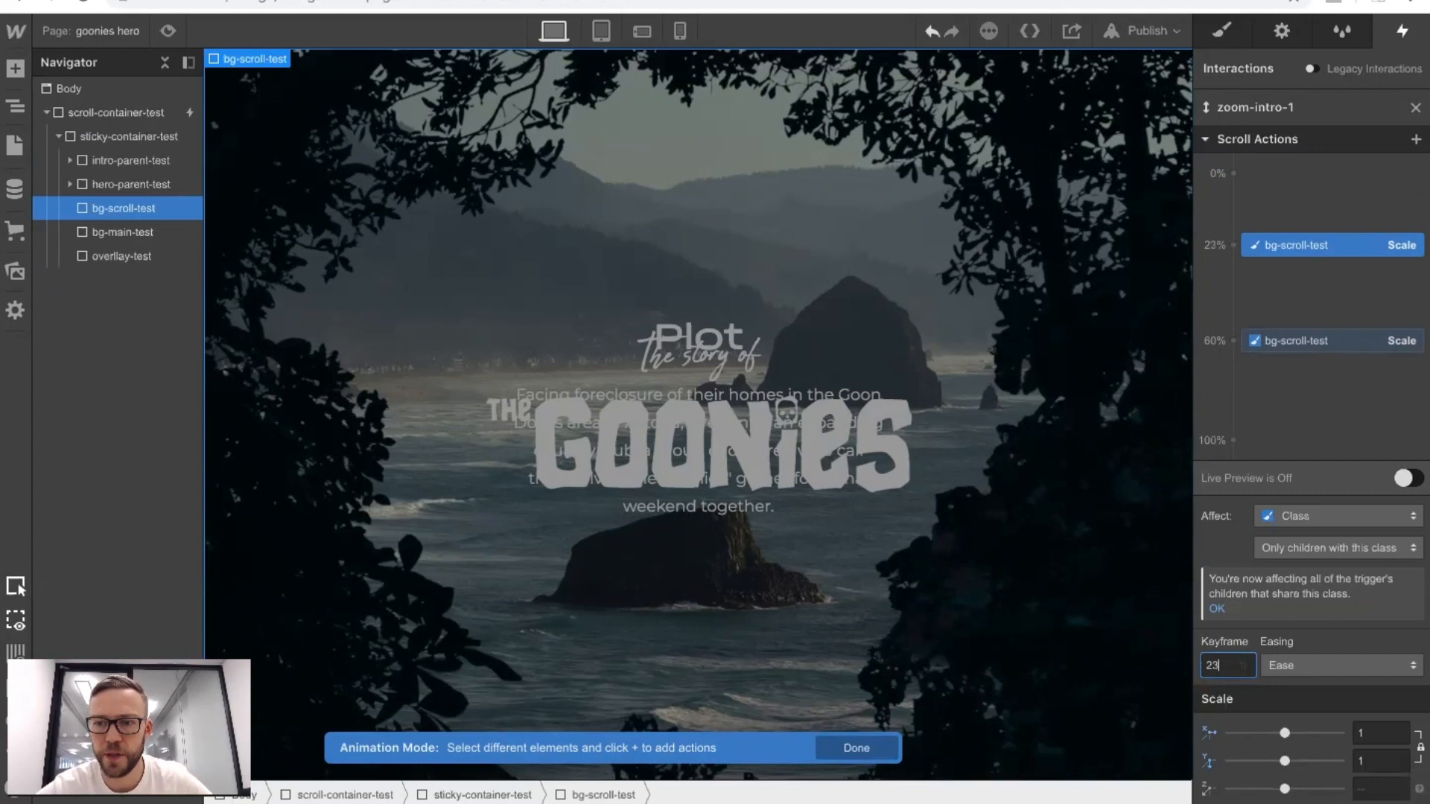
key(Down)
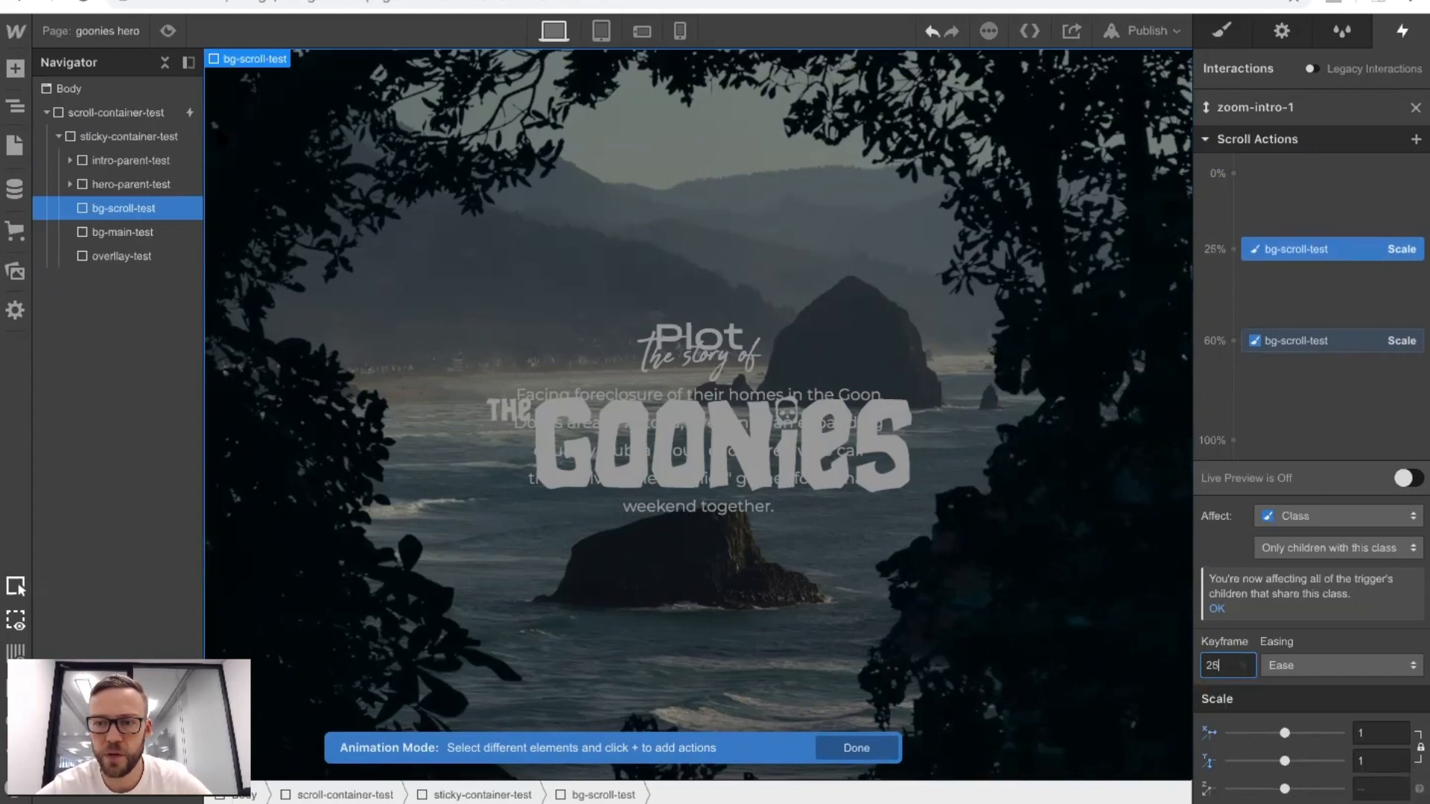
click(168, 31)
click(169, 30)
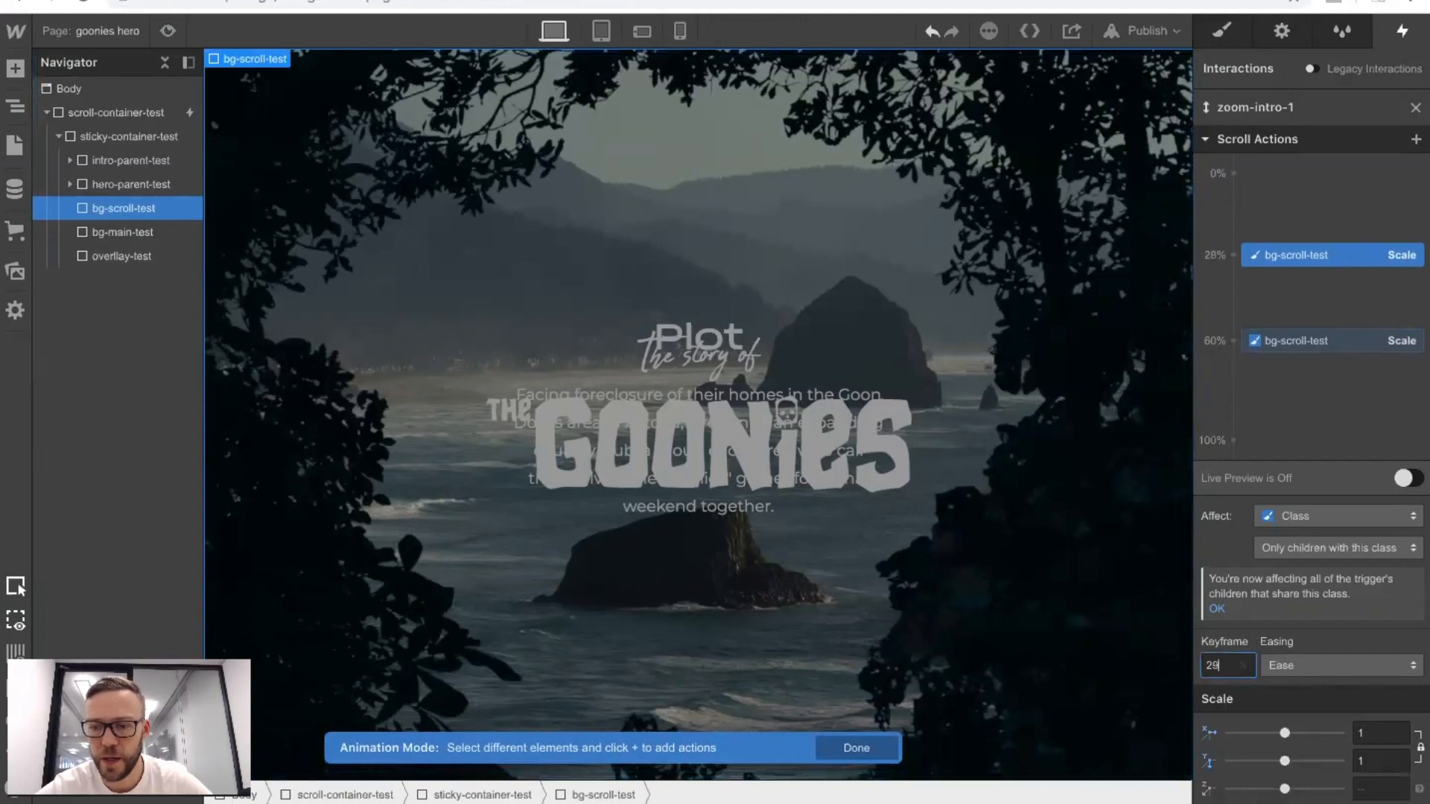
Move the starting Scale keyframe of bg-scroll-test to 30% and scroll through the page in preview mode.
click(167, 29)
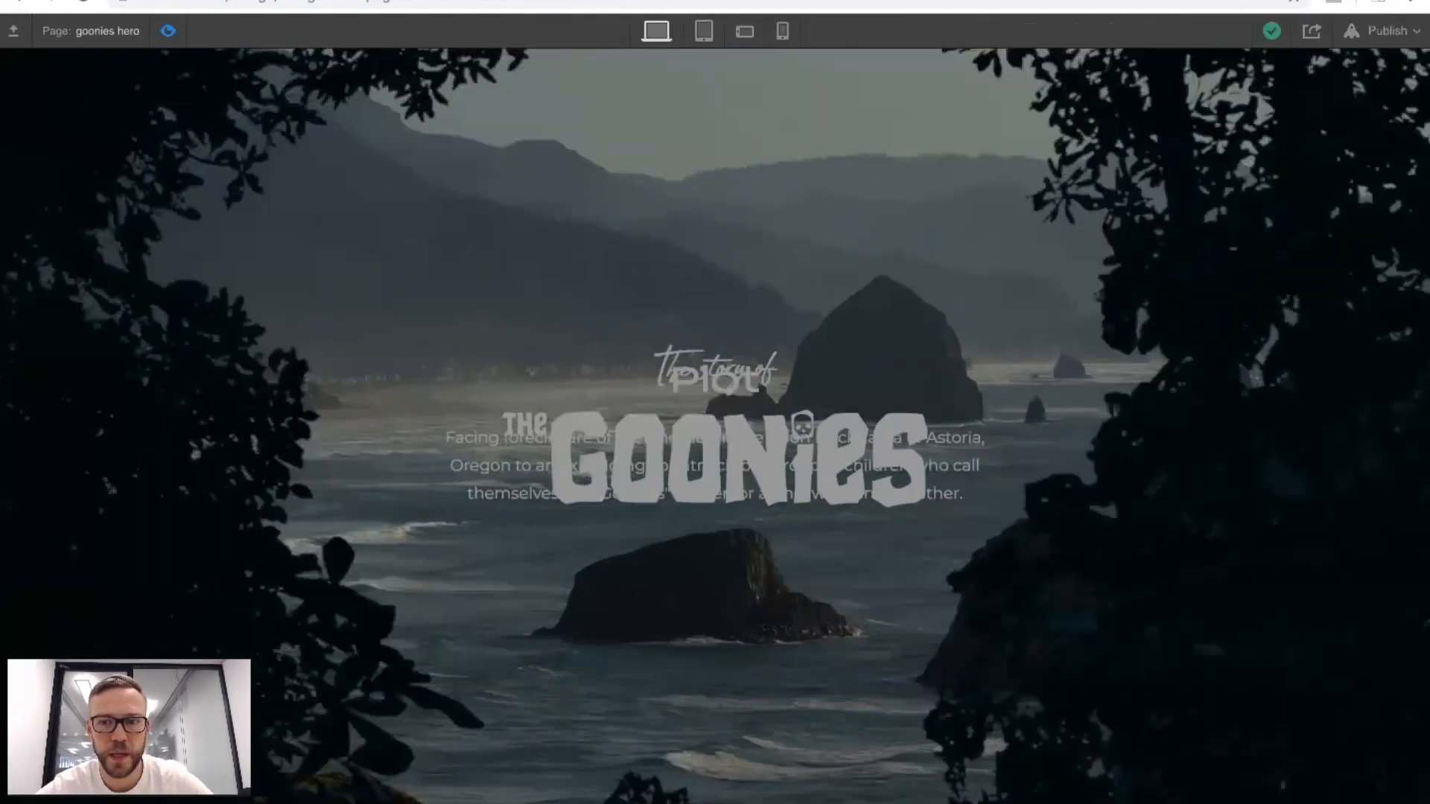
click(168, 30)
click(1225, 664)
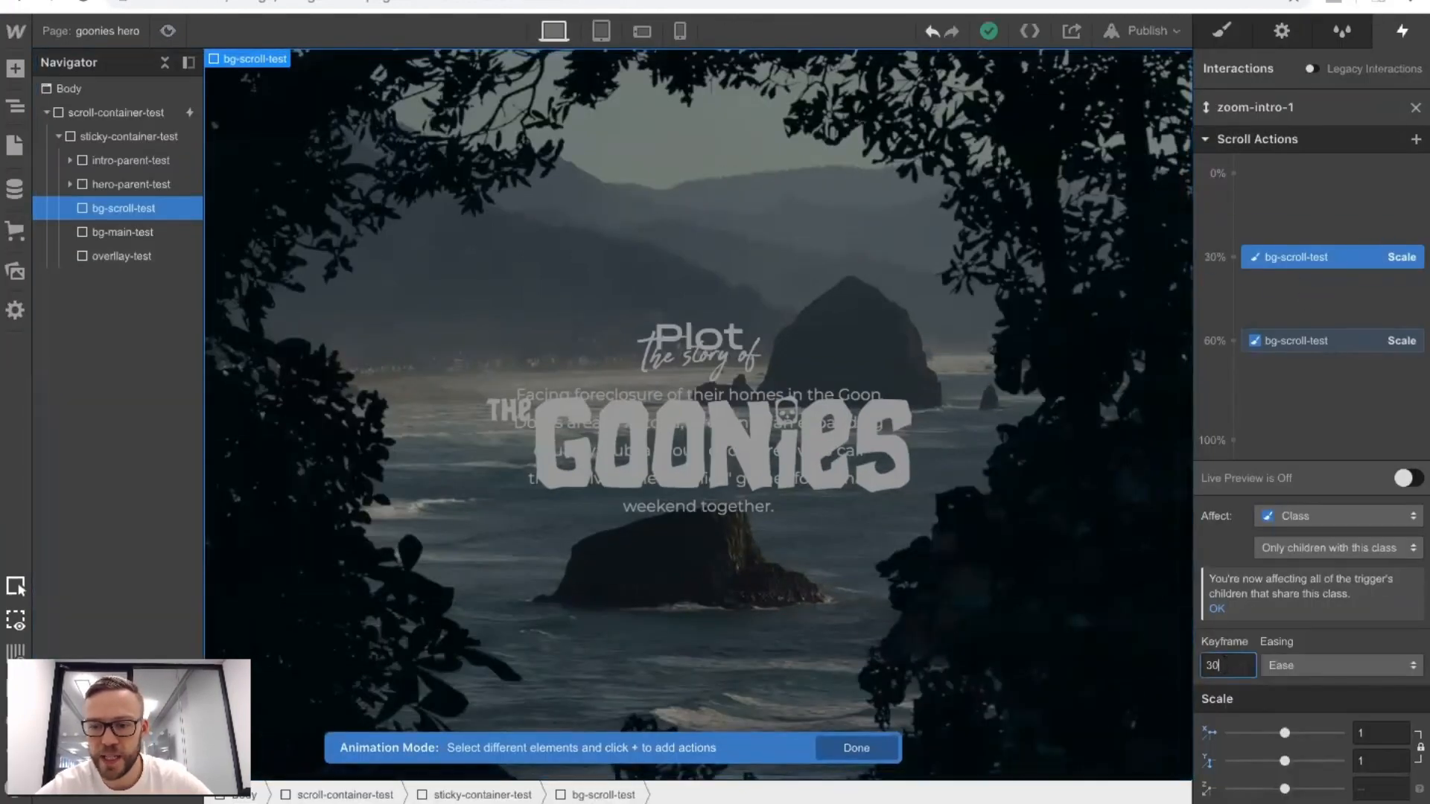
click(168, 31)
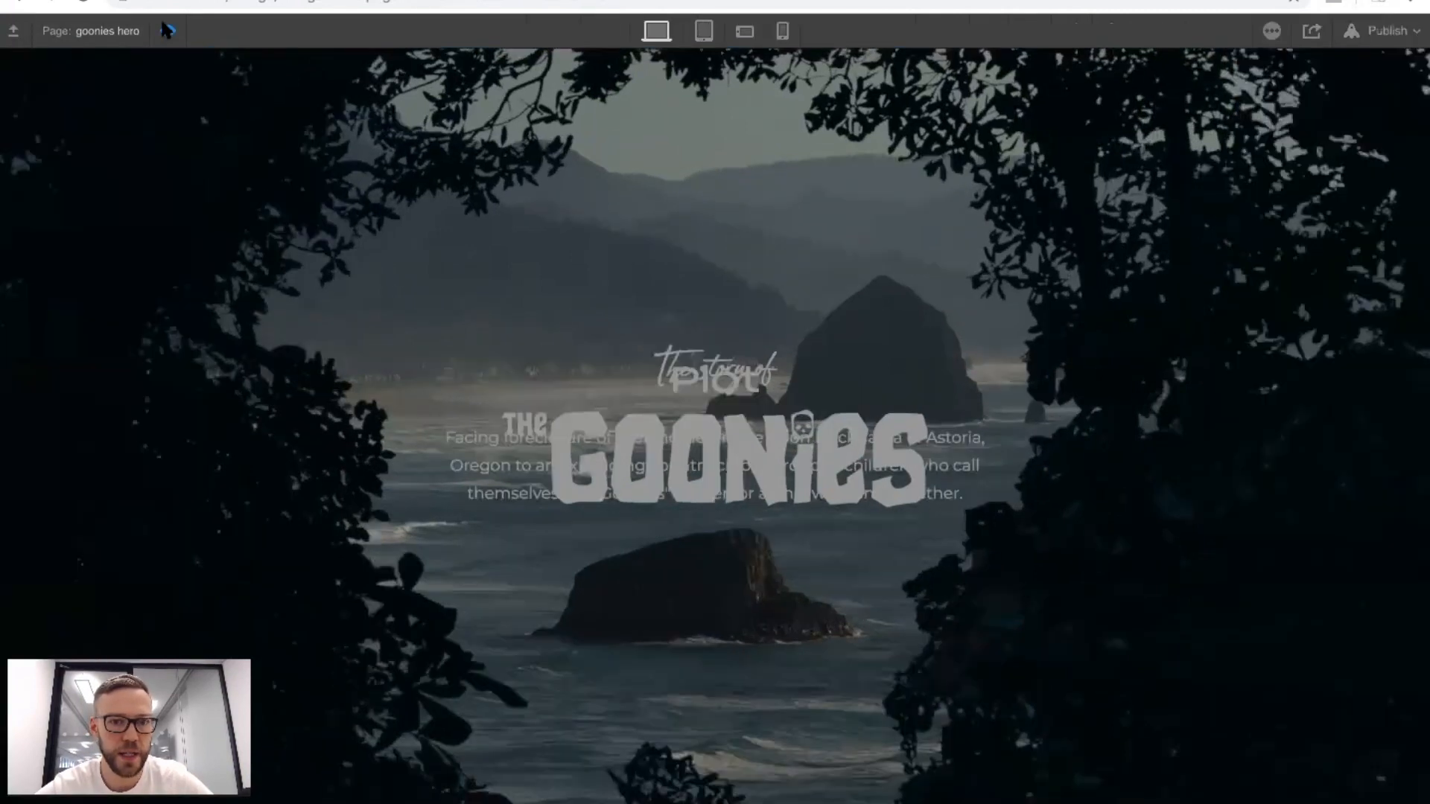
scroll(526, 213, down, 5)
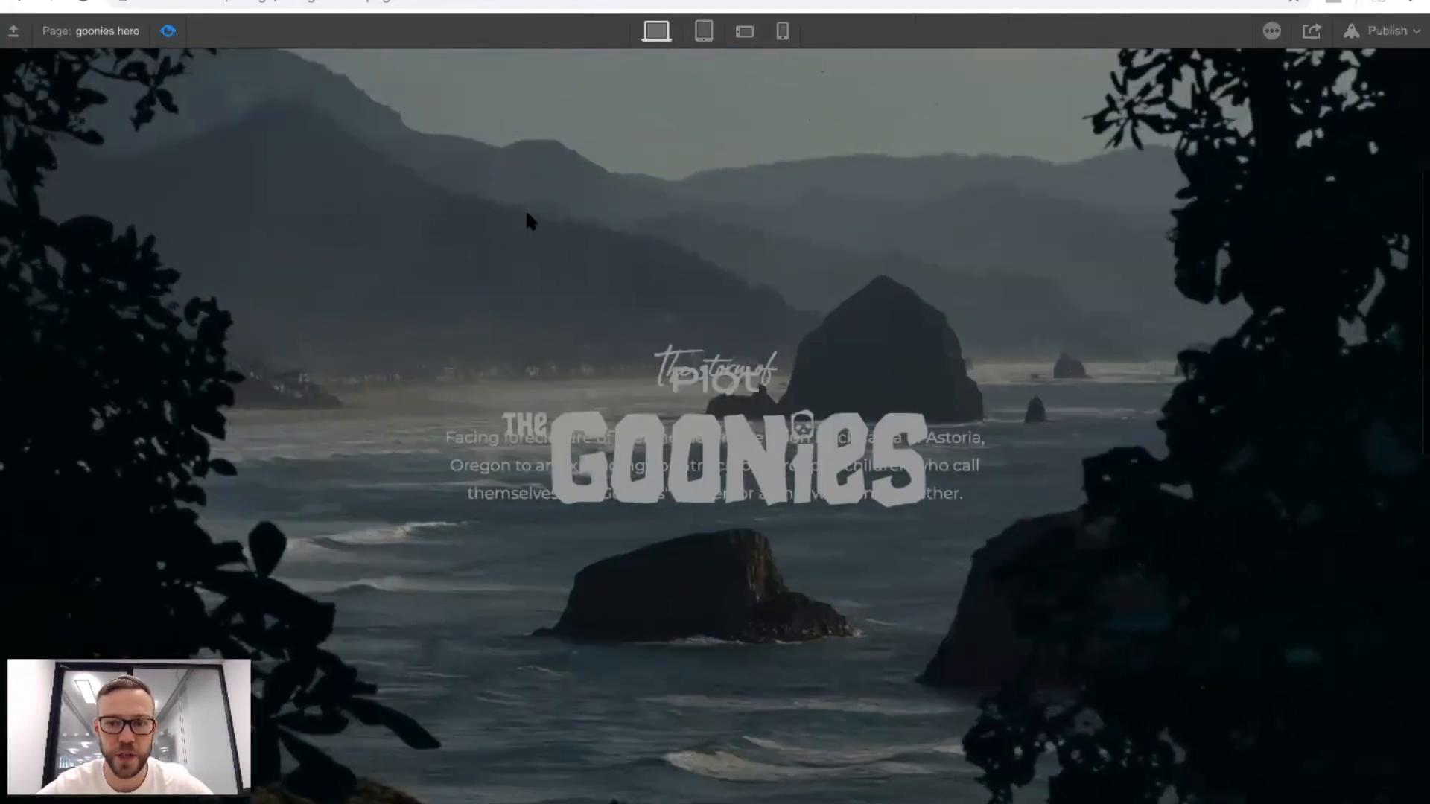
scroll(526, 216, up, 5)
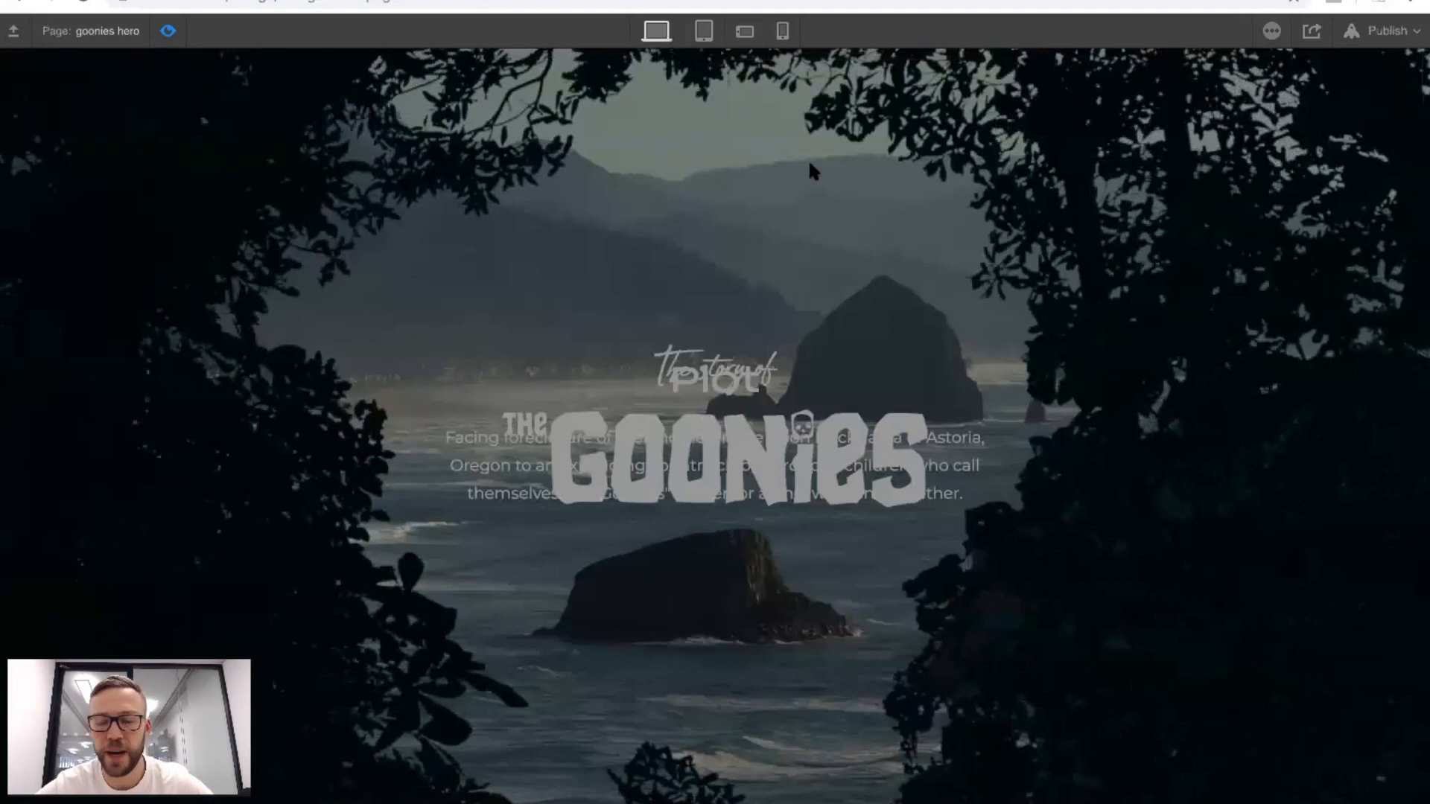
Set the starting Scale keyframe of bg-scroll-test to 10% and open the page in preview mode.
click(168, 31)
key(BackSpace)
key(BackSpace)
text(10)
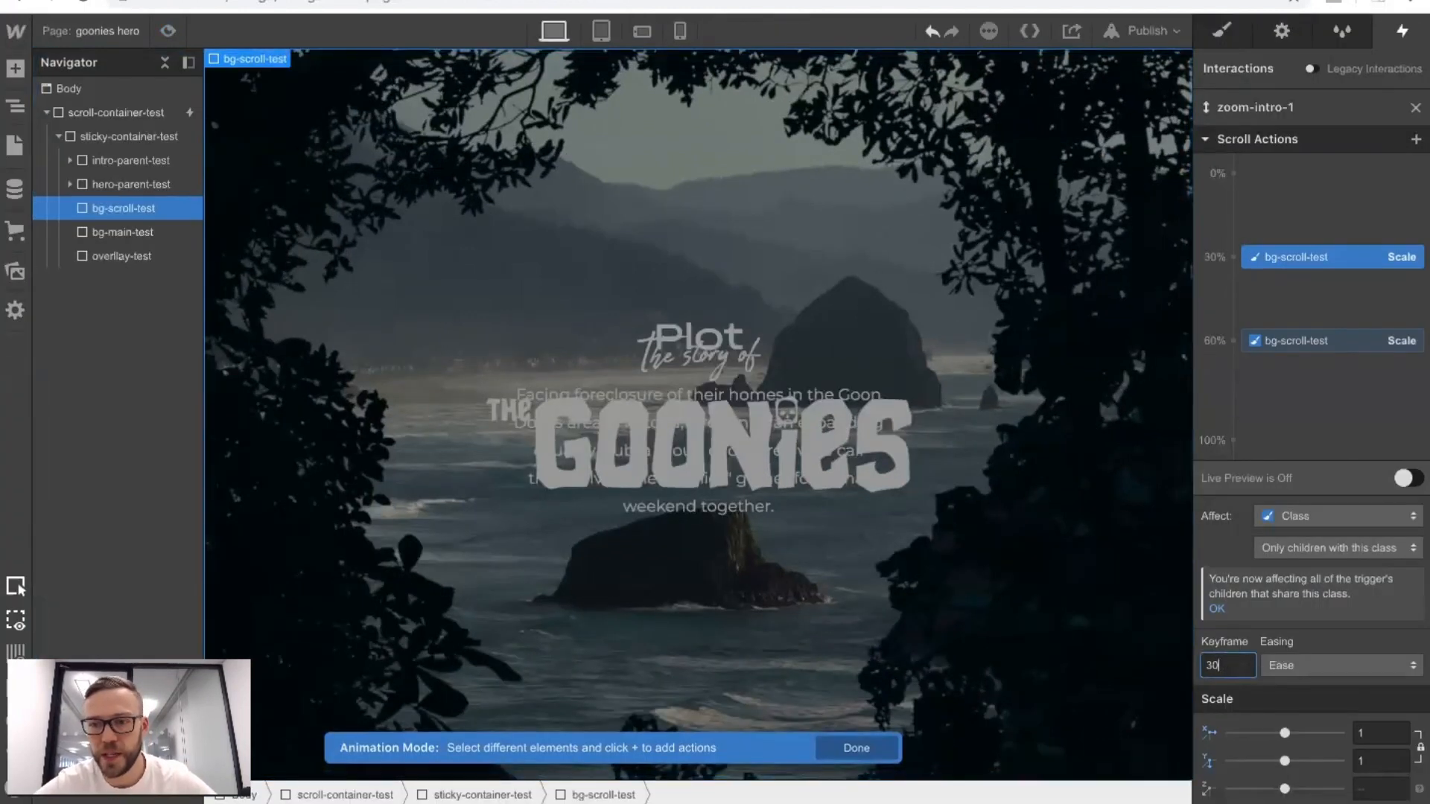
click(167, 29)
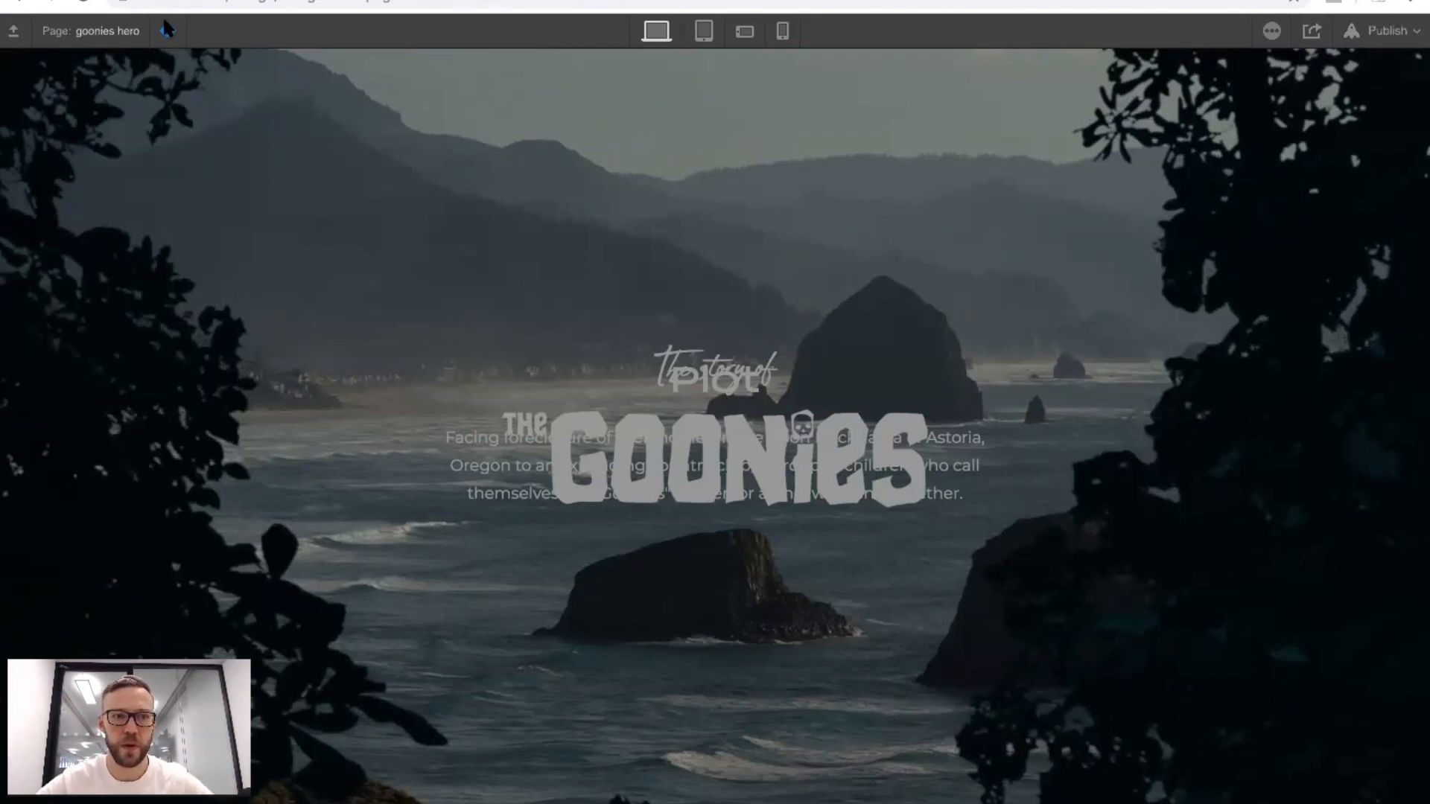
Leave preview mode and move the starting Scale keyframe of bg-scroll-test to 40%.
click(166, 29)
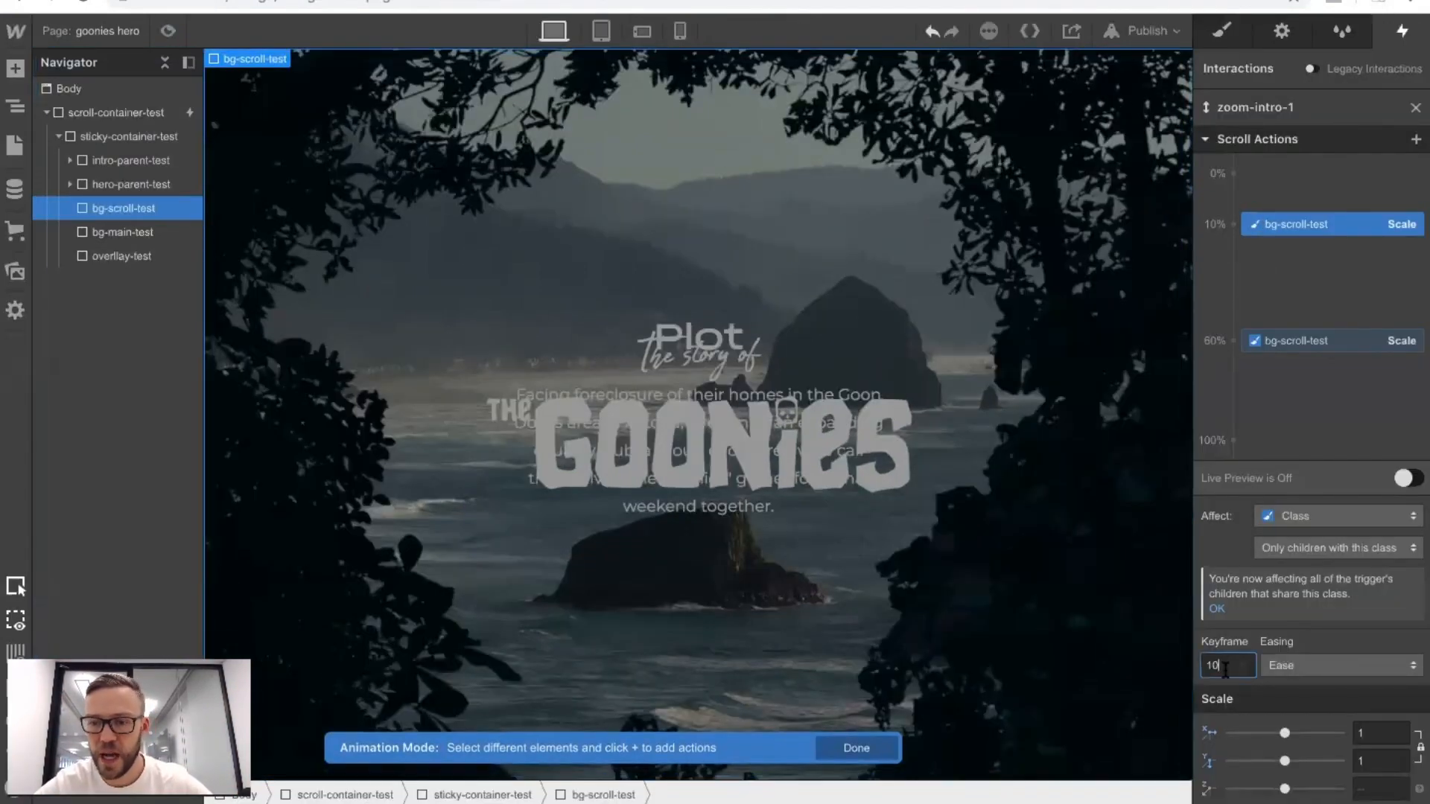
key(shift+Up)
key(shift+Up)
key(shift+Up)
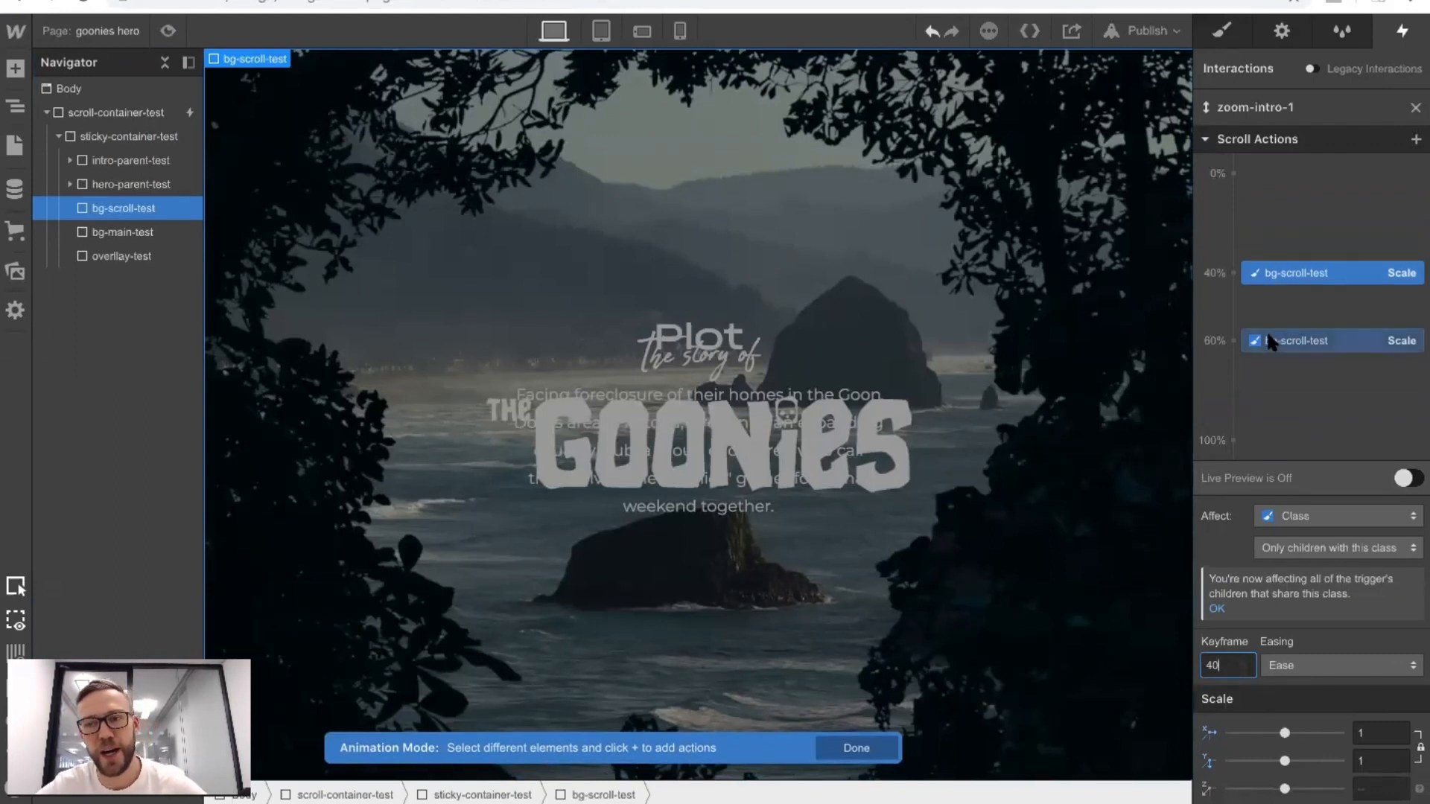
Reopen the zoom-intro-1 animation, set the ending Scale keyframe of bg-scroll-test to 80% and check the zoom in preview mode.
click(1415, 107)
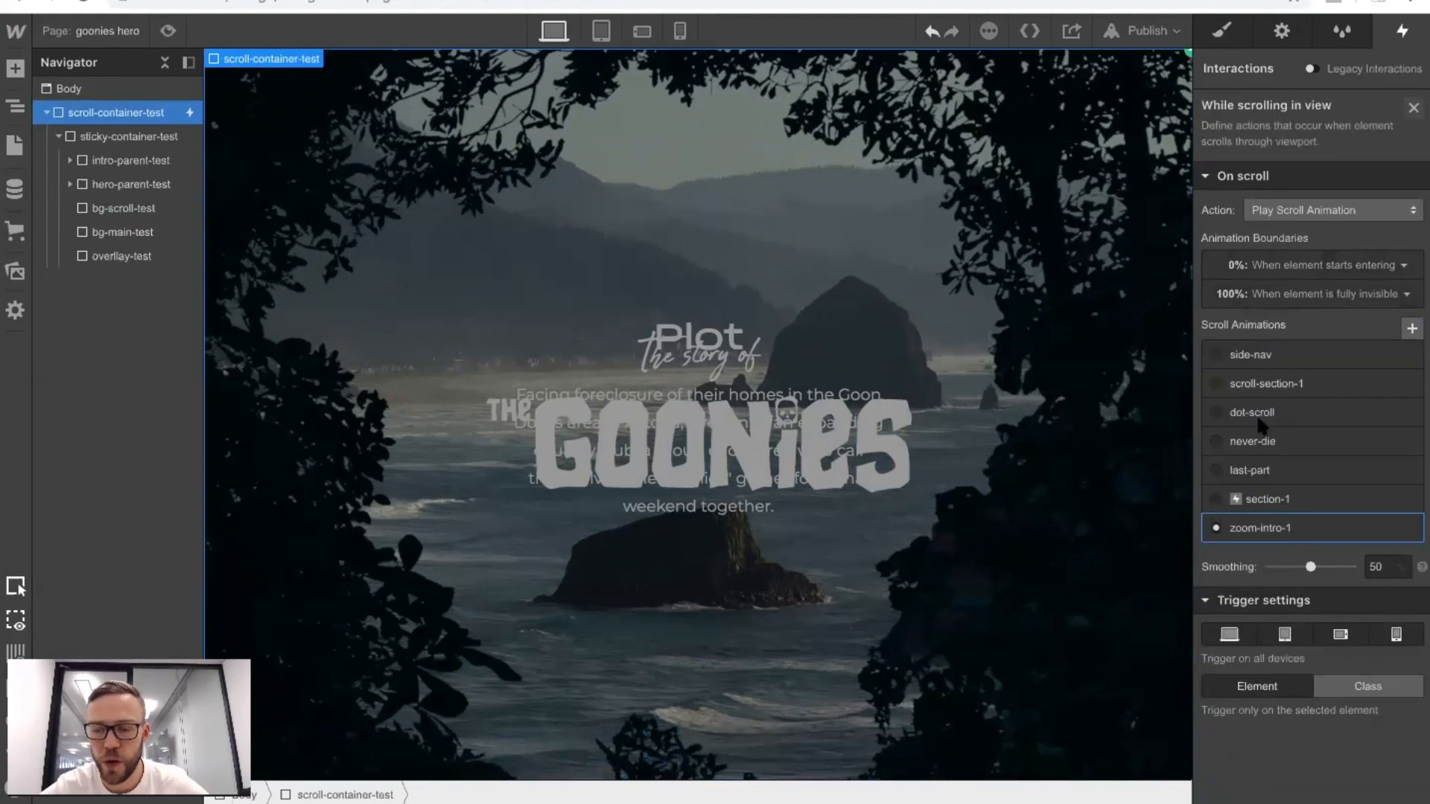
click(1271, 527)
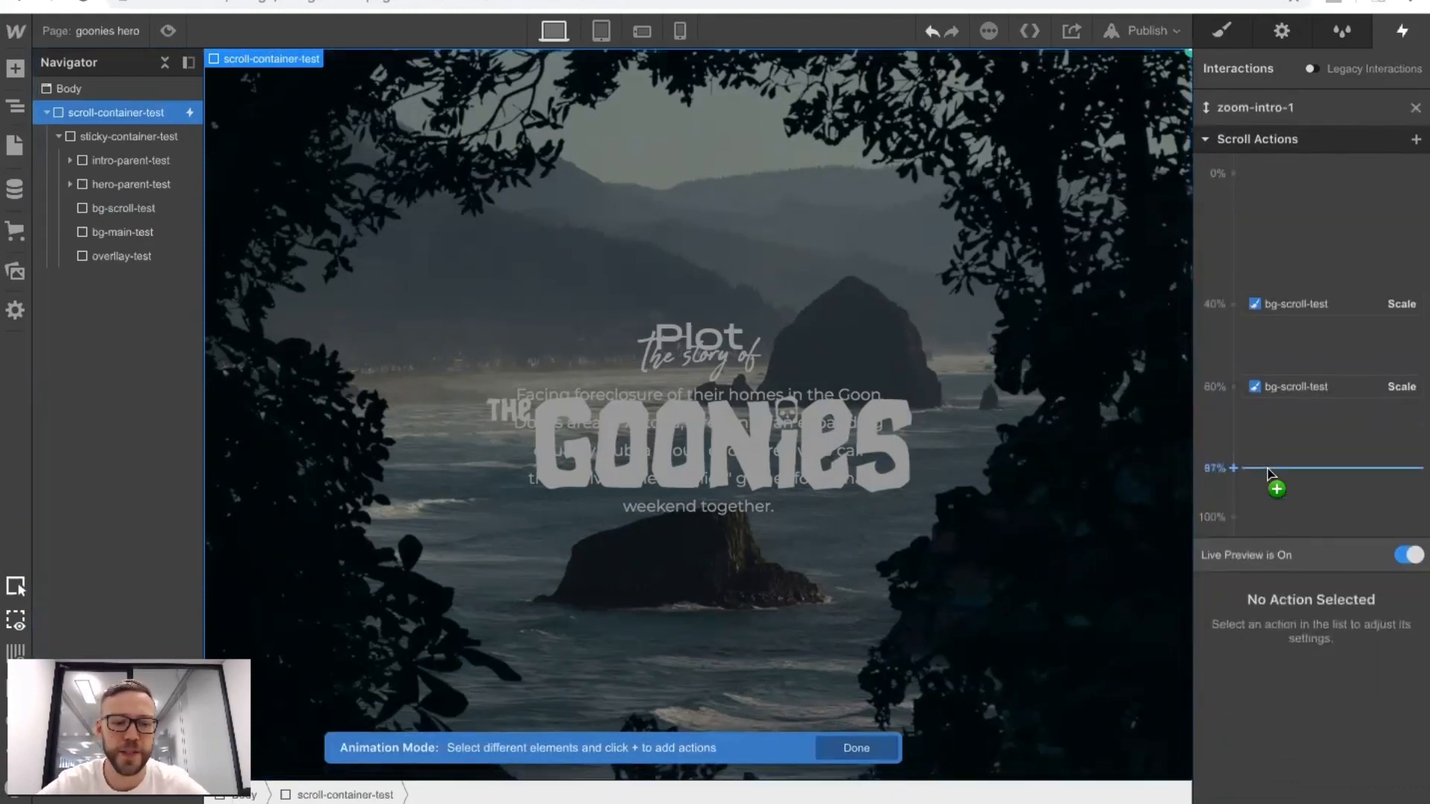
click(1257, 388)
double_click(1227, 665)
text(70)
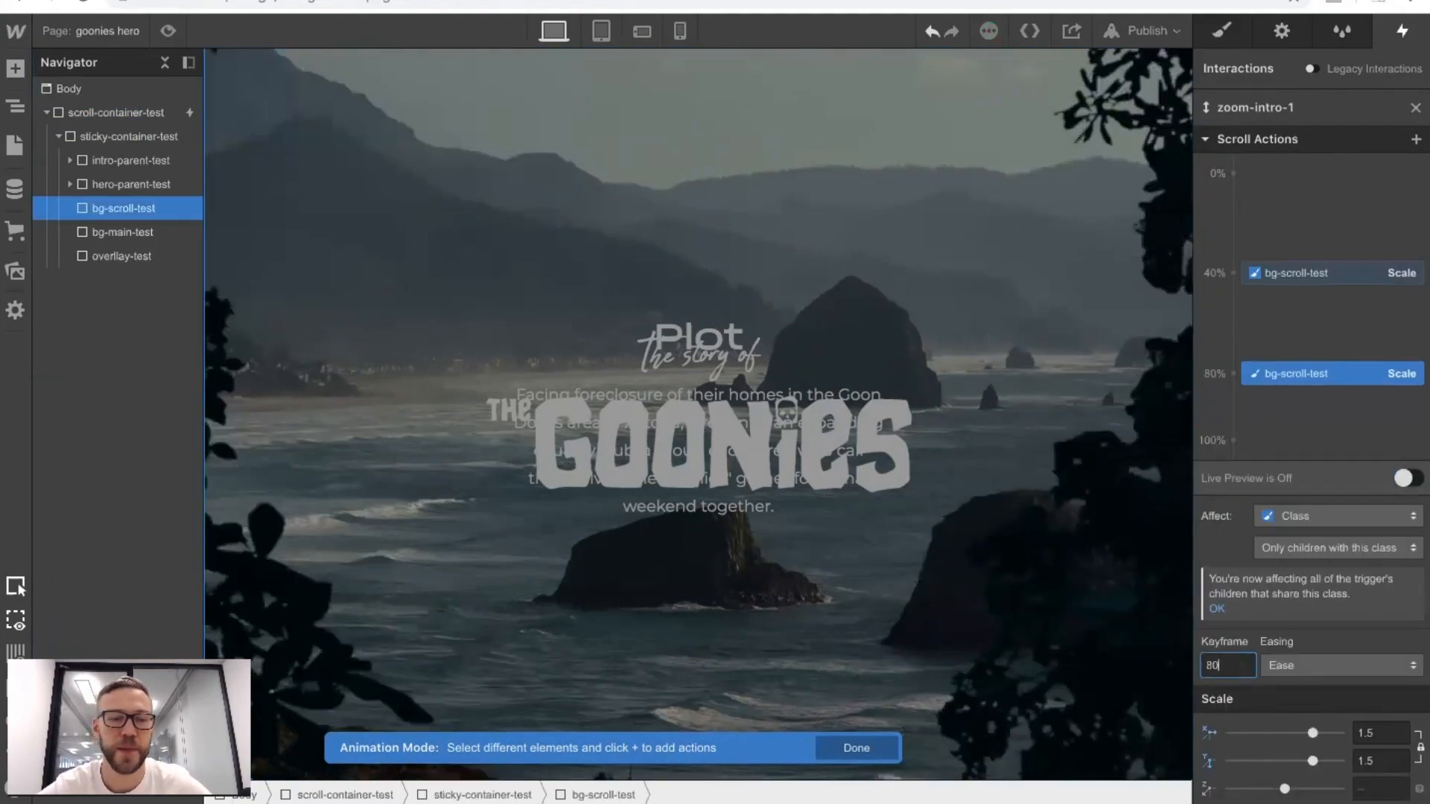
click(168, 31)
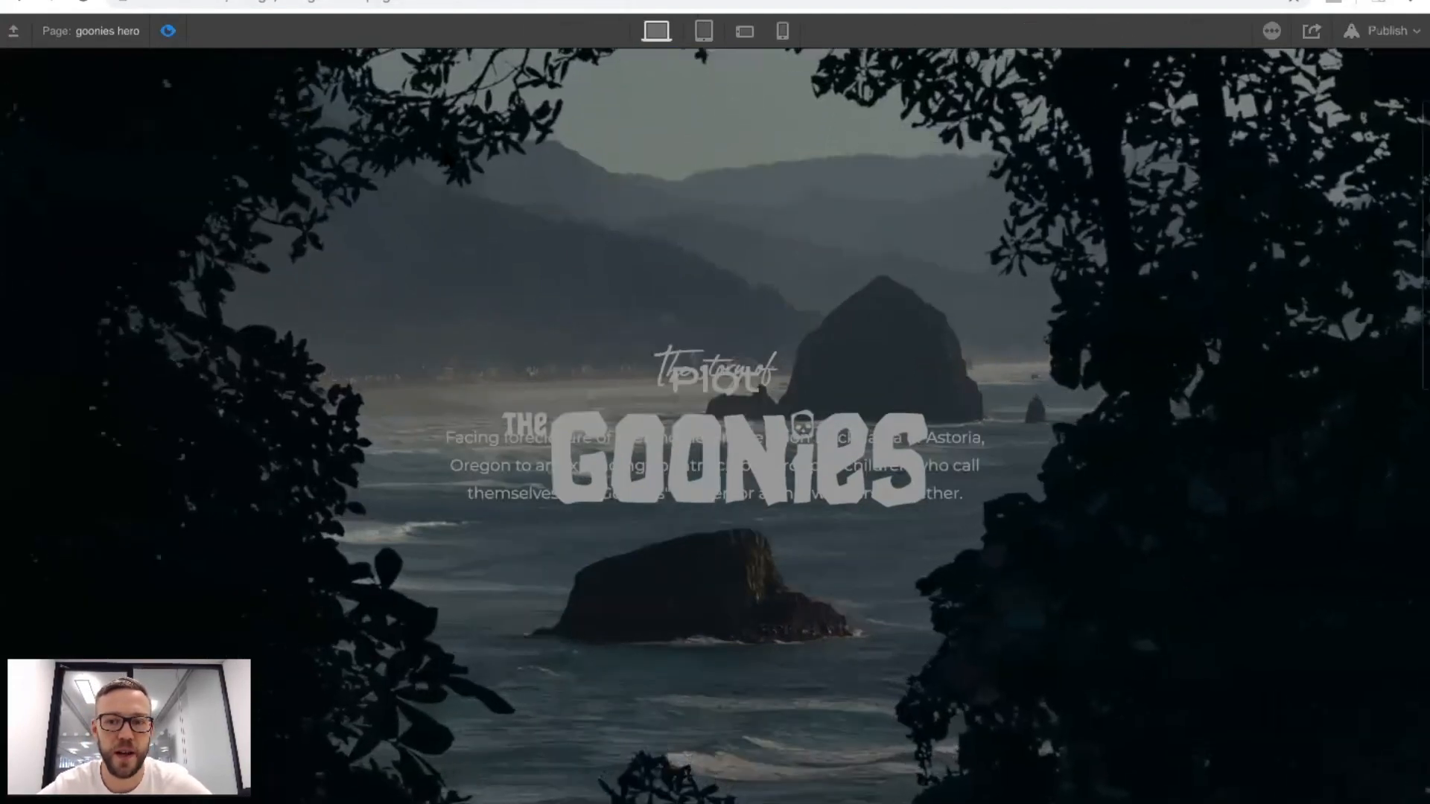
scroll(444, 146, down, 1)
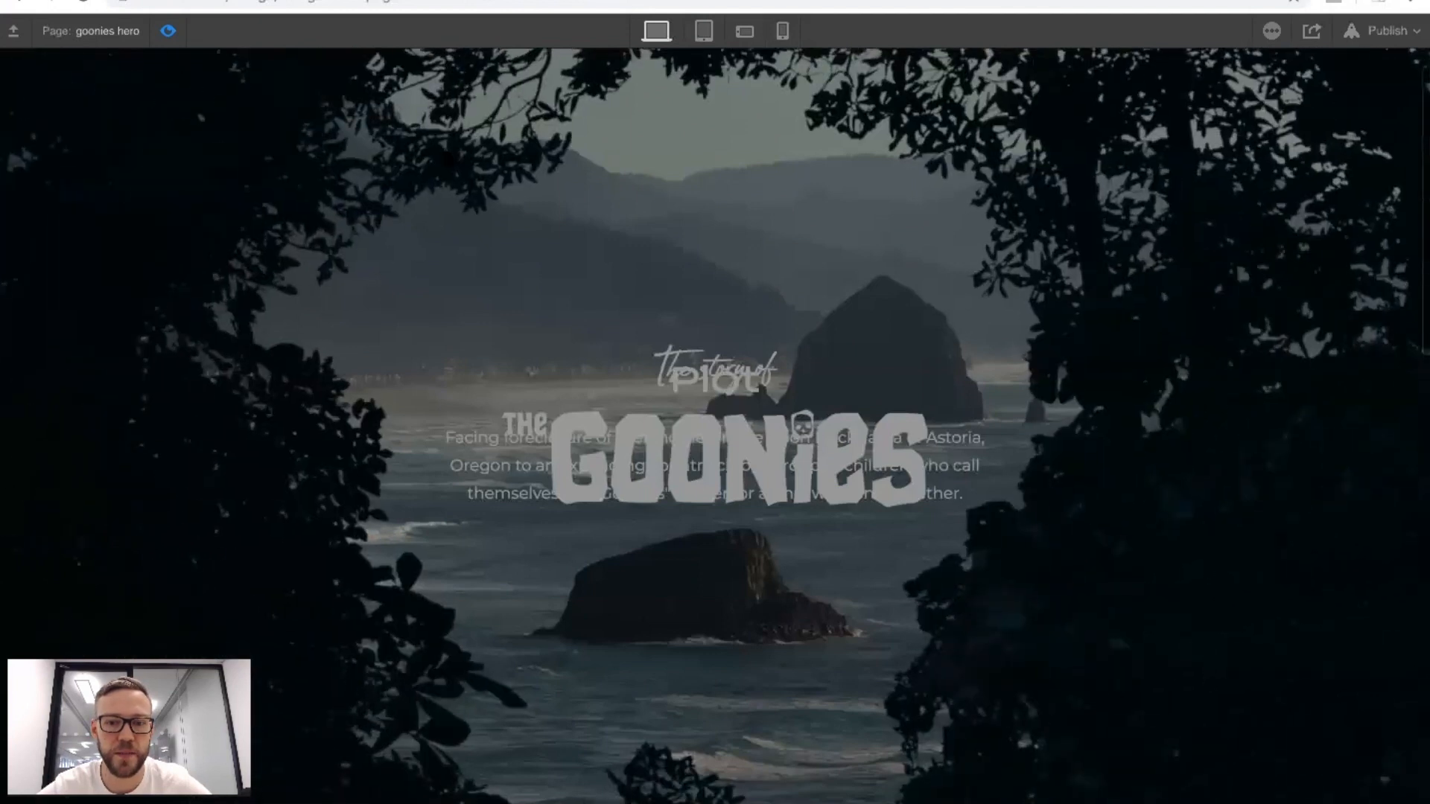
click(168, 31)
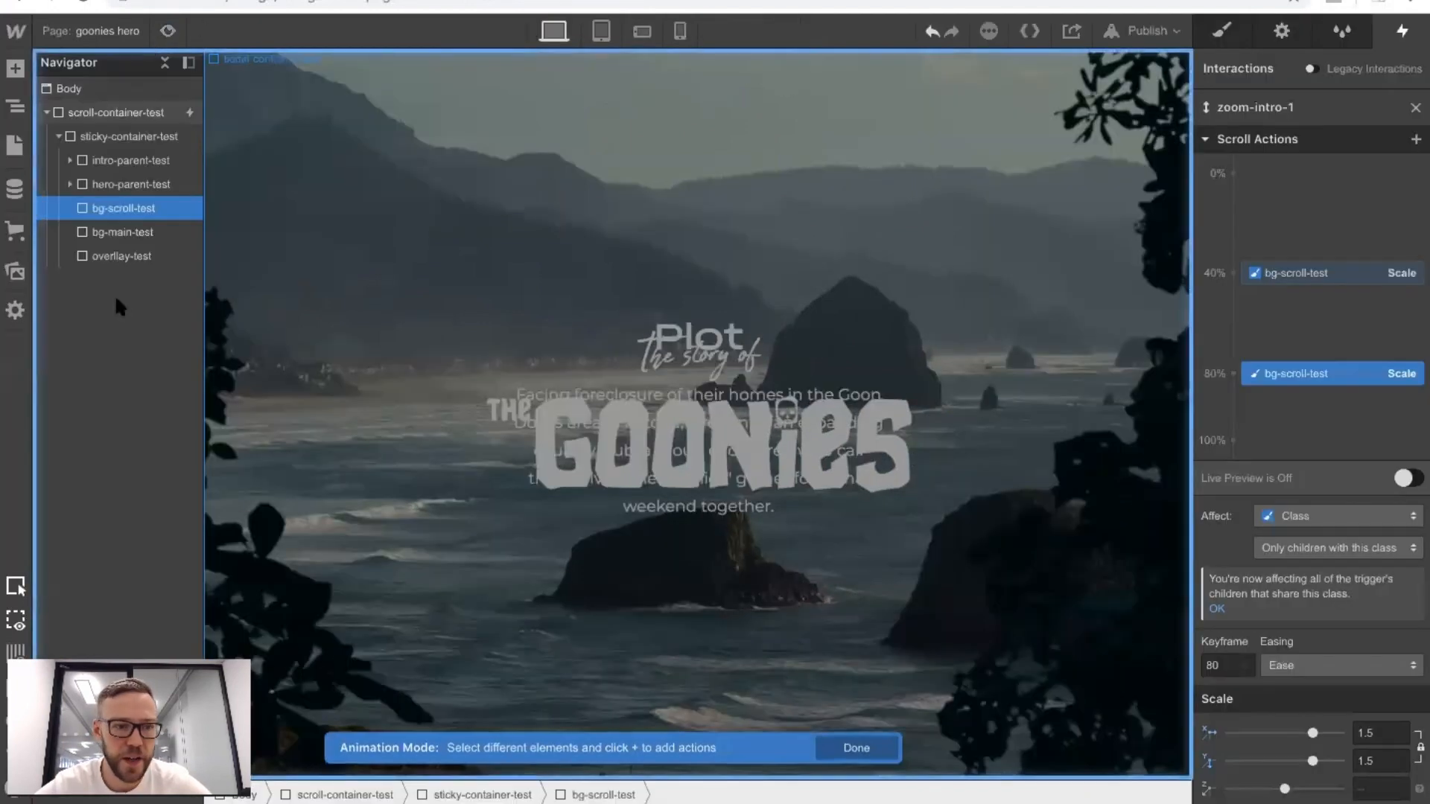
Add Opacity actions for the overlay element, 0% opacity at the 40% keyframe and 100% at the 80% keyframe.
click(117, 257)
click(1233, 305)
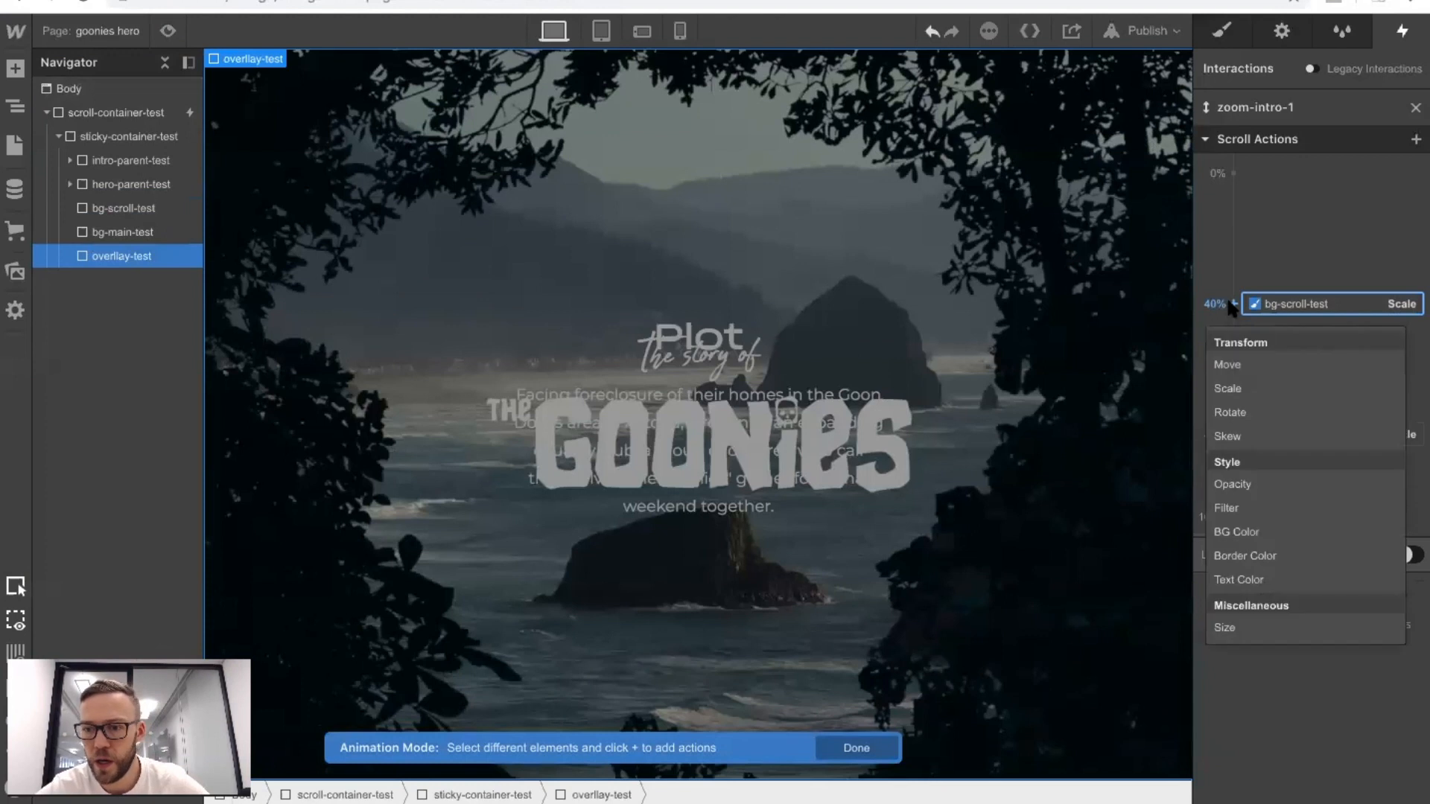
click(1240, 484)
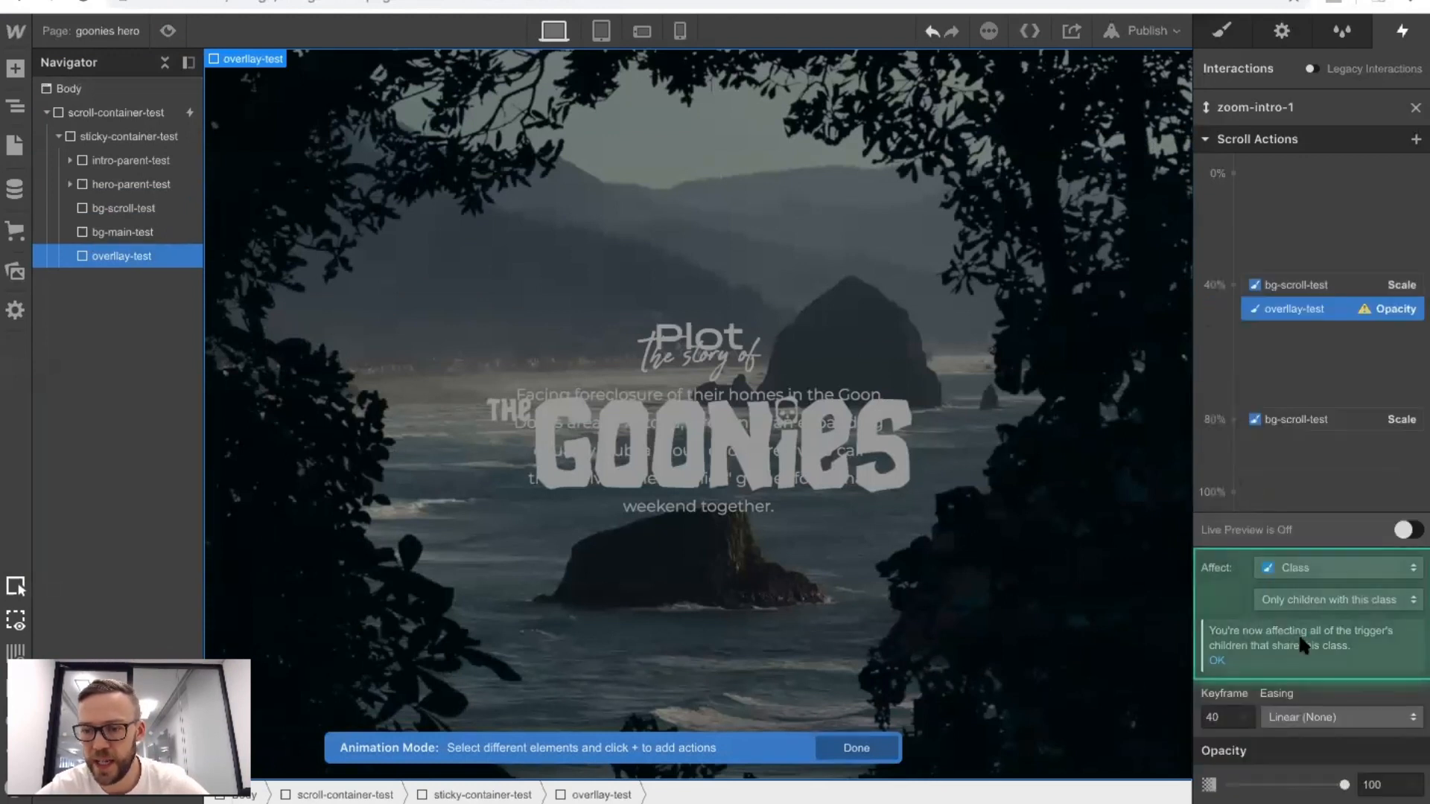
drag(1342, 784, 1230, 784)
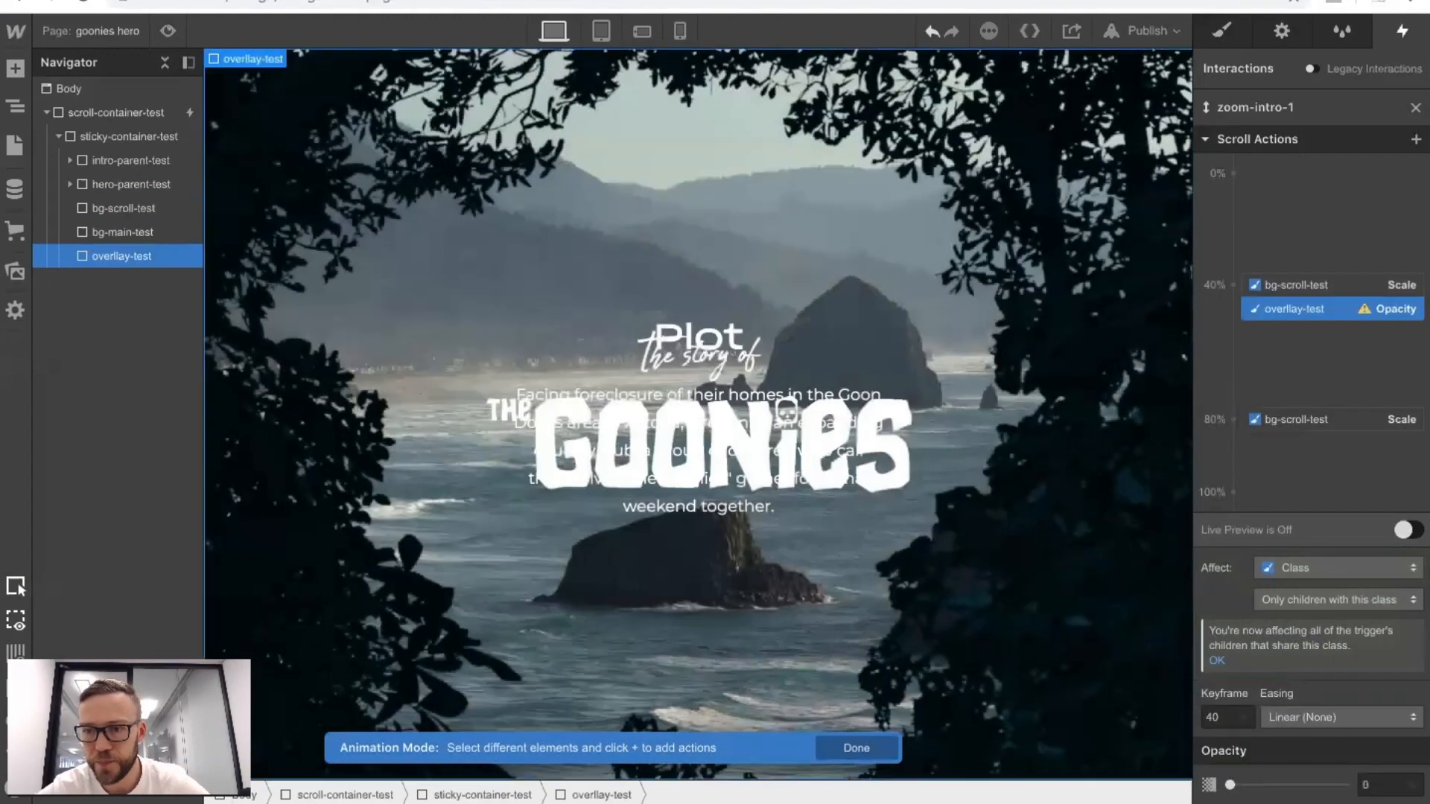
click(1232, 419)
click(1244, 598)
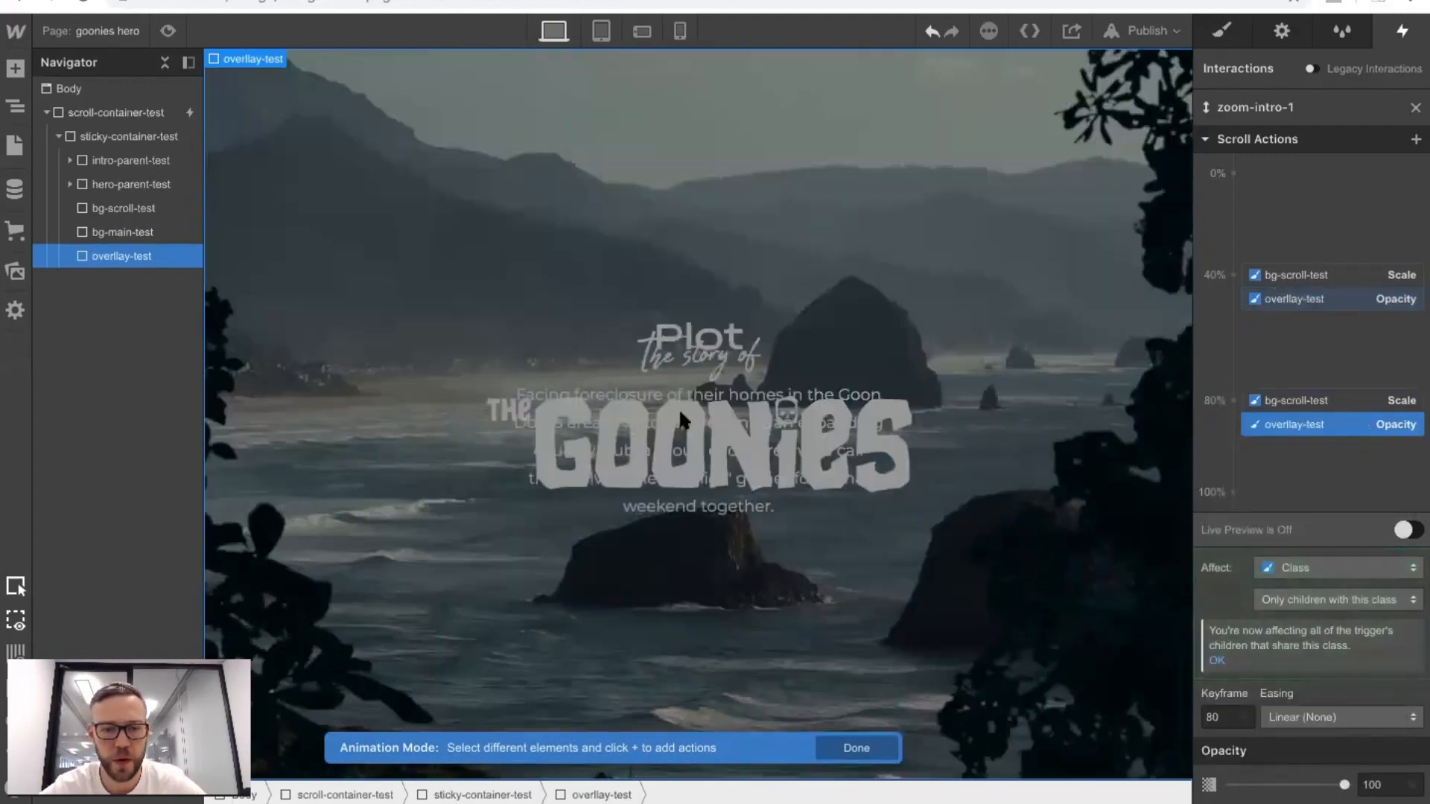
Scroll up and down the page in preview mode to check the overlay's fade.
click(168, 31)
scroll(444, 195, down, 5)
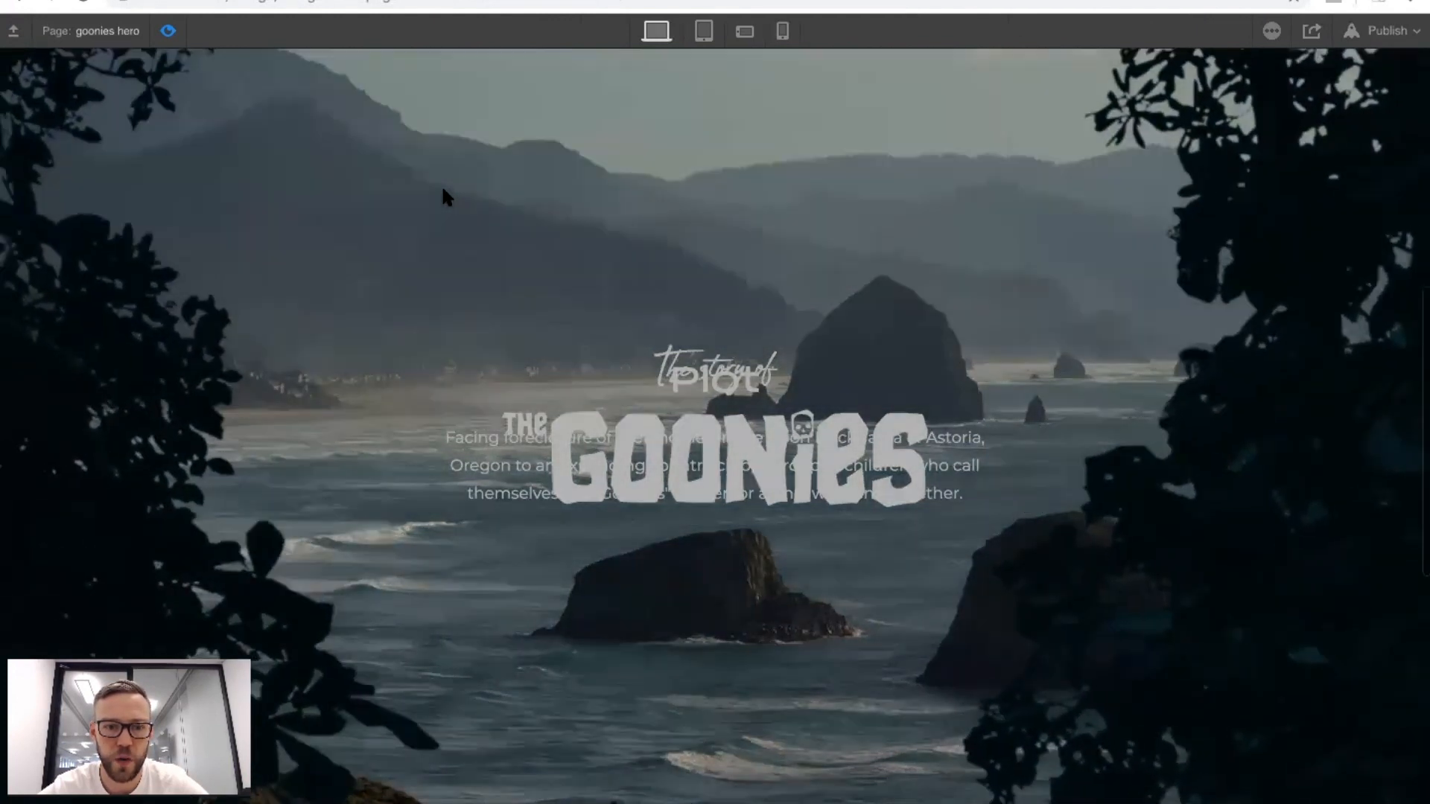
scroll(442, 187, up, 10)
scroll(442, 187, down, 7)
scroll(442, 188, up, 7)
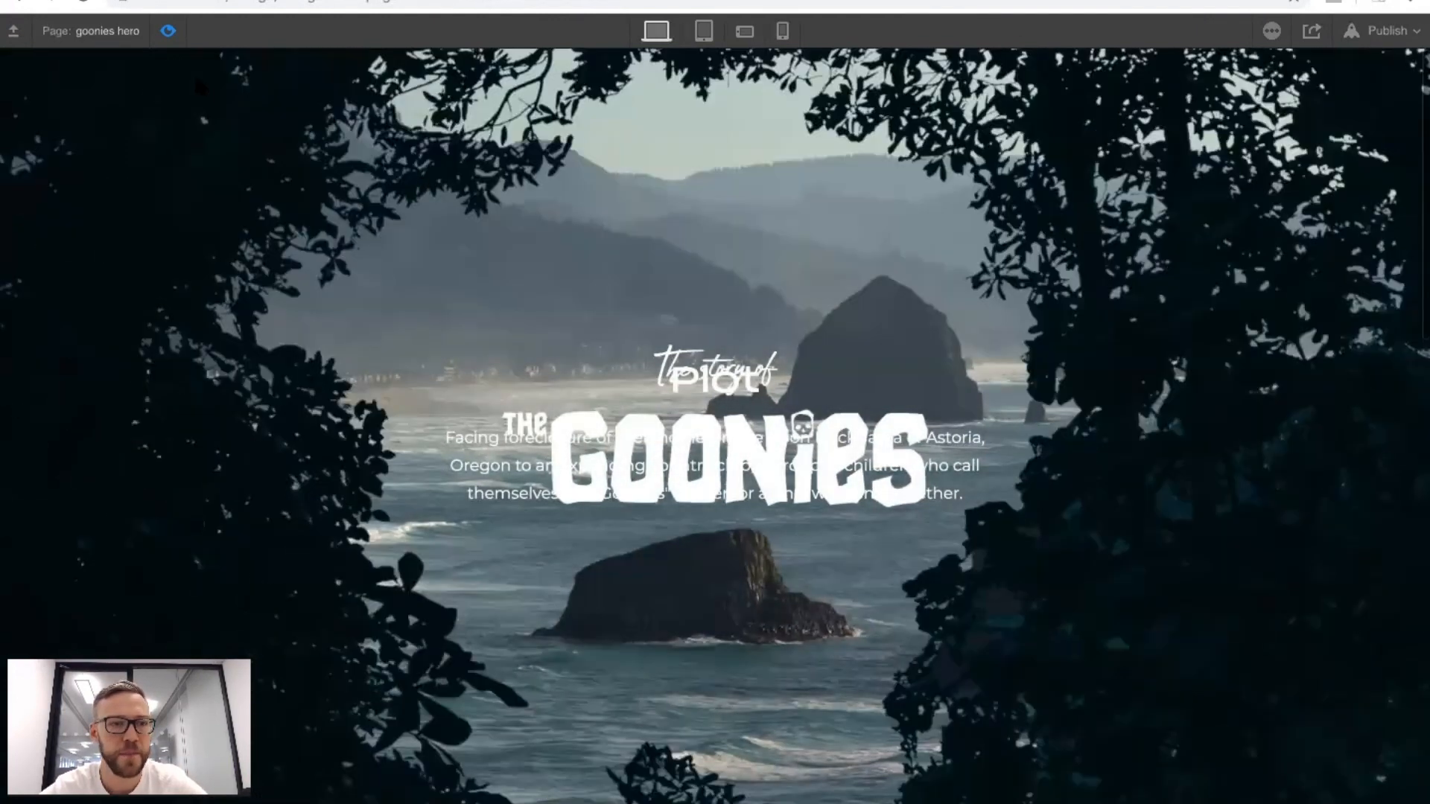
click(169, 31)
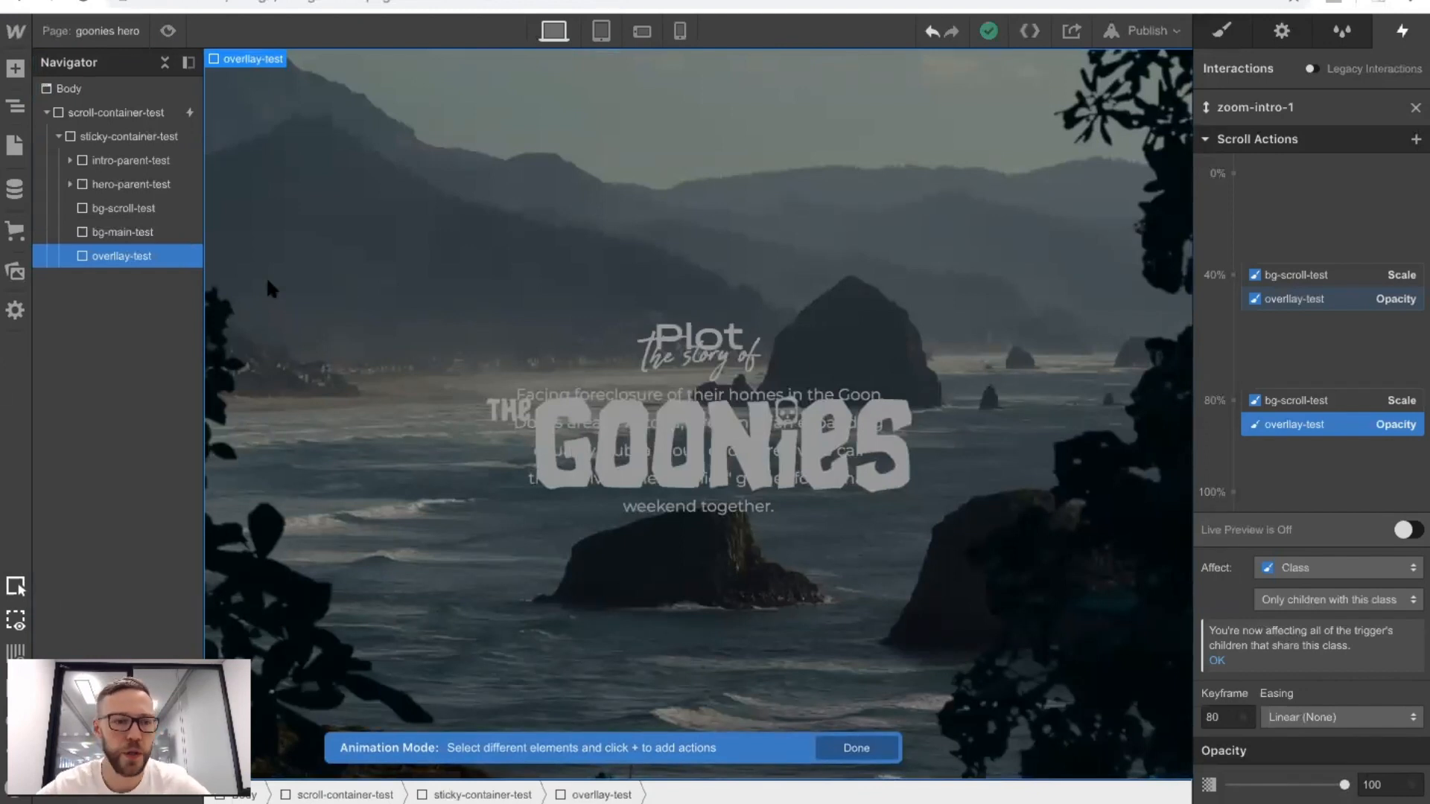
Add a Scale action for bg-main-test at the 40% keyframe with a scale of 1.
click(121, 233)
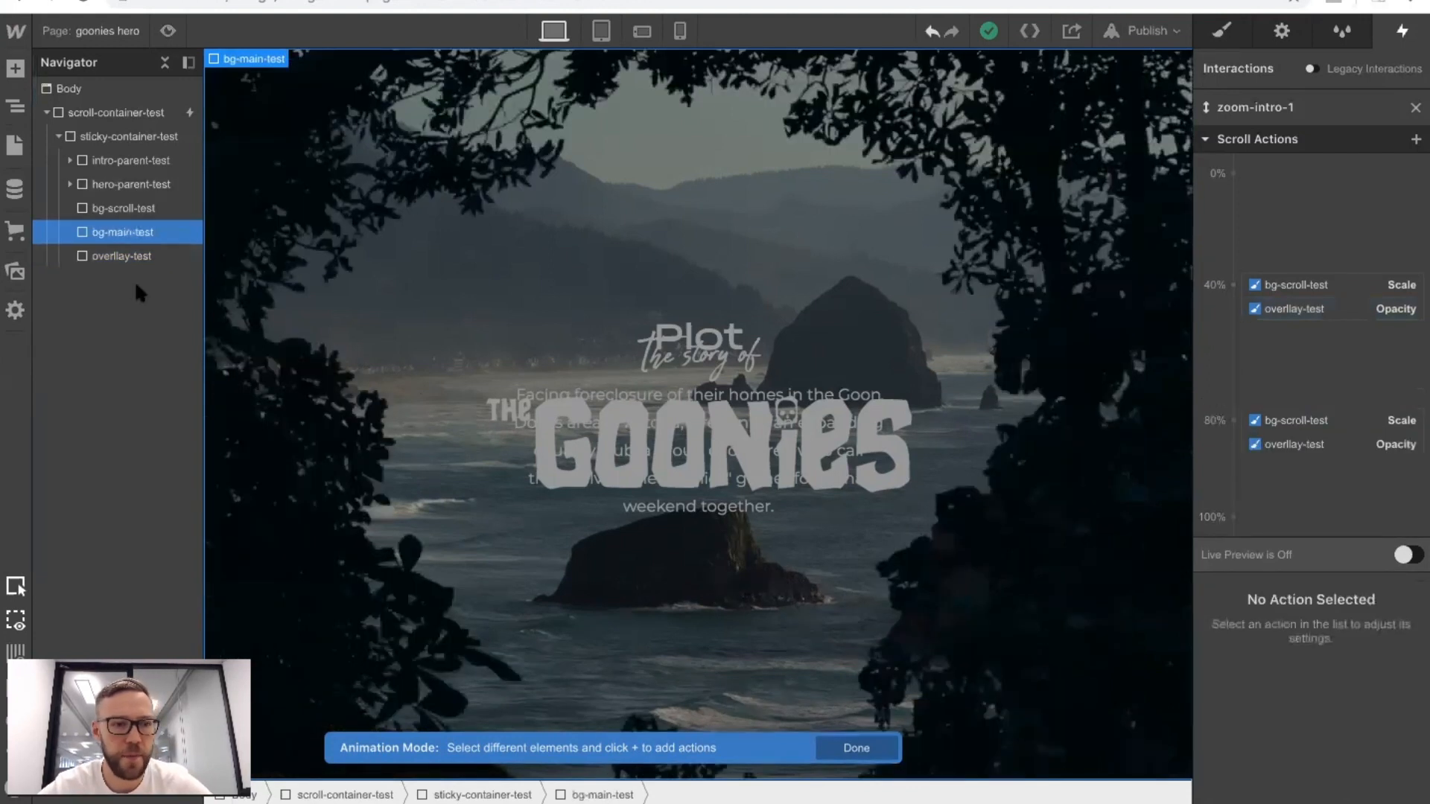
click(1233, 284)
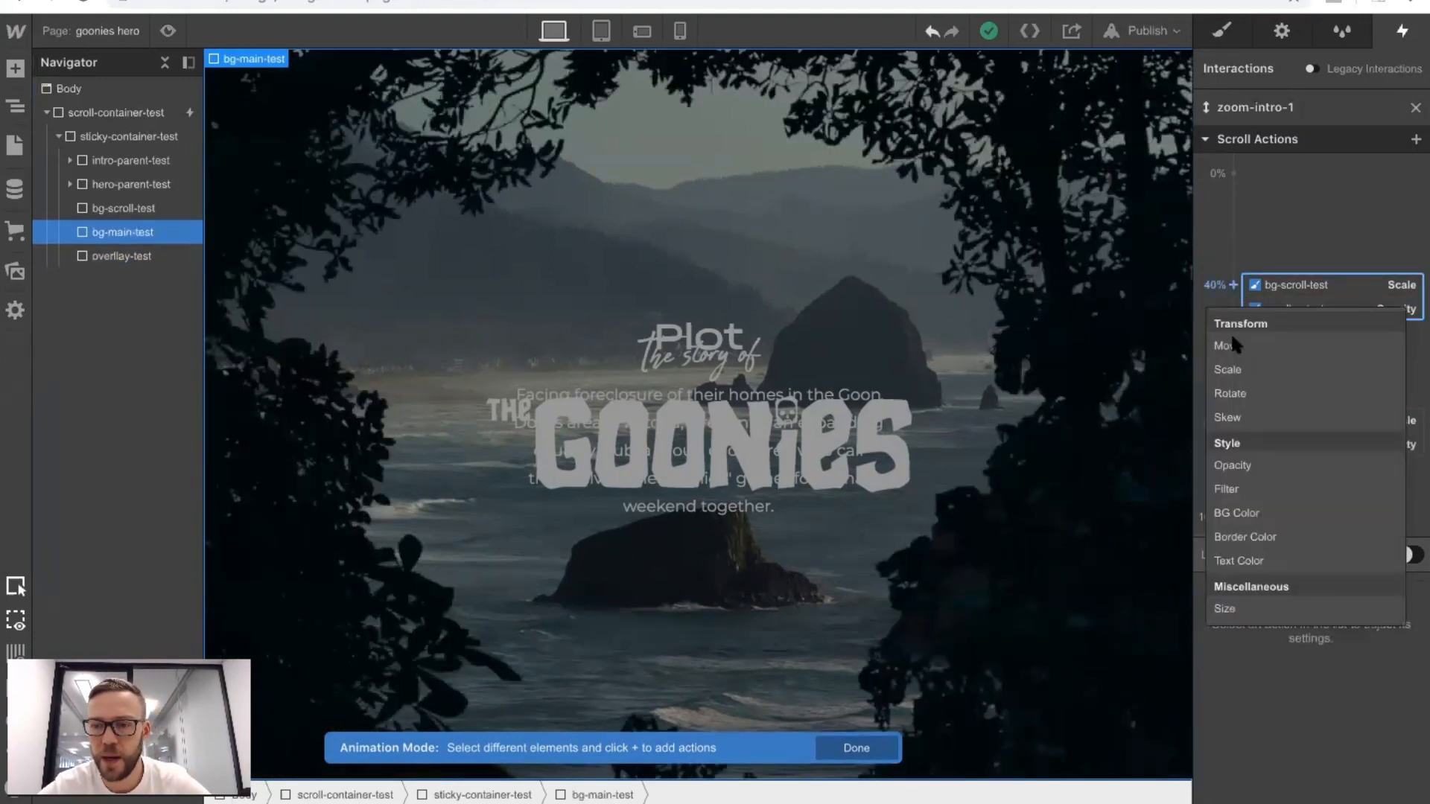
click(1239, 368)
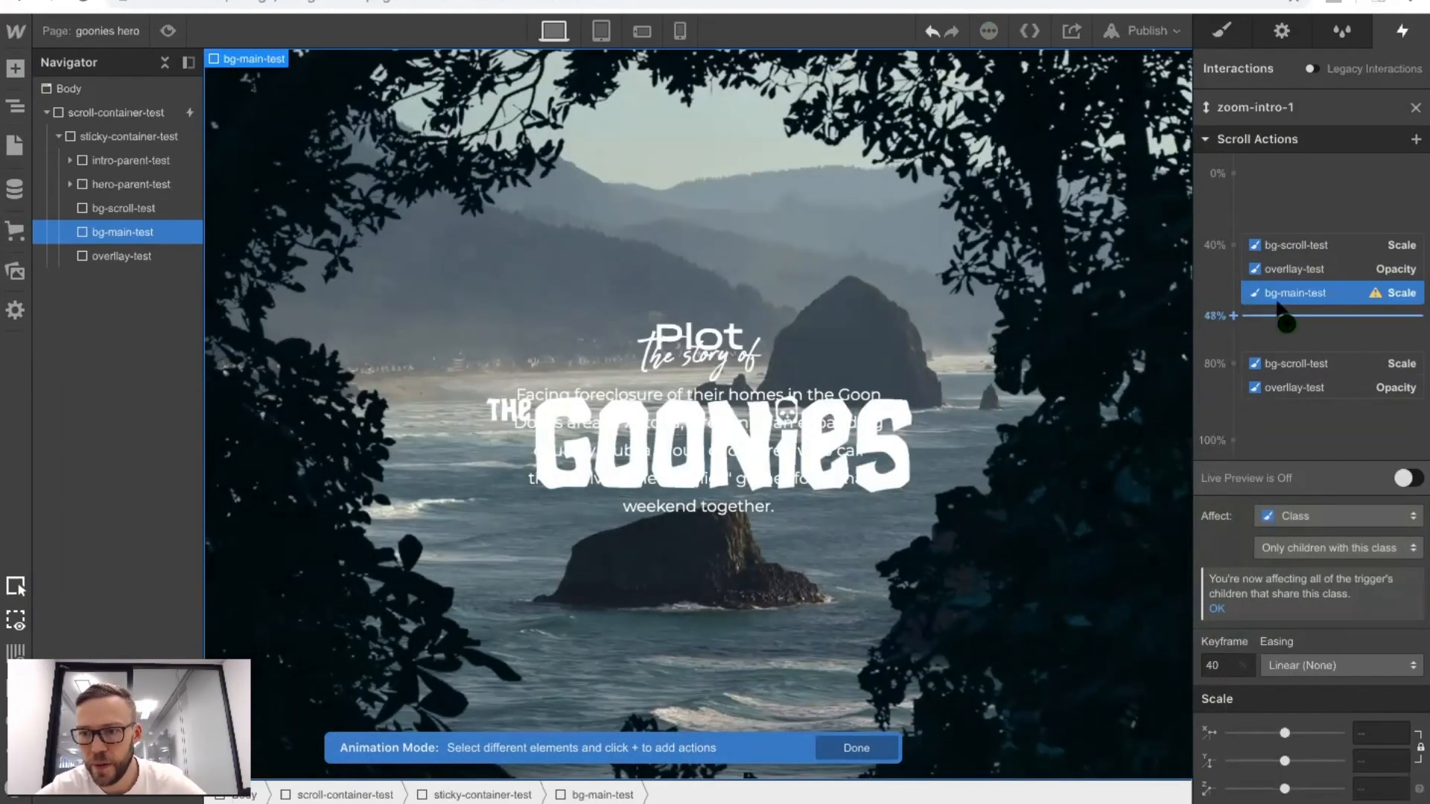
click(1380, 732)
text(1)
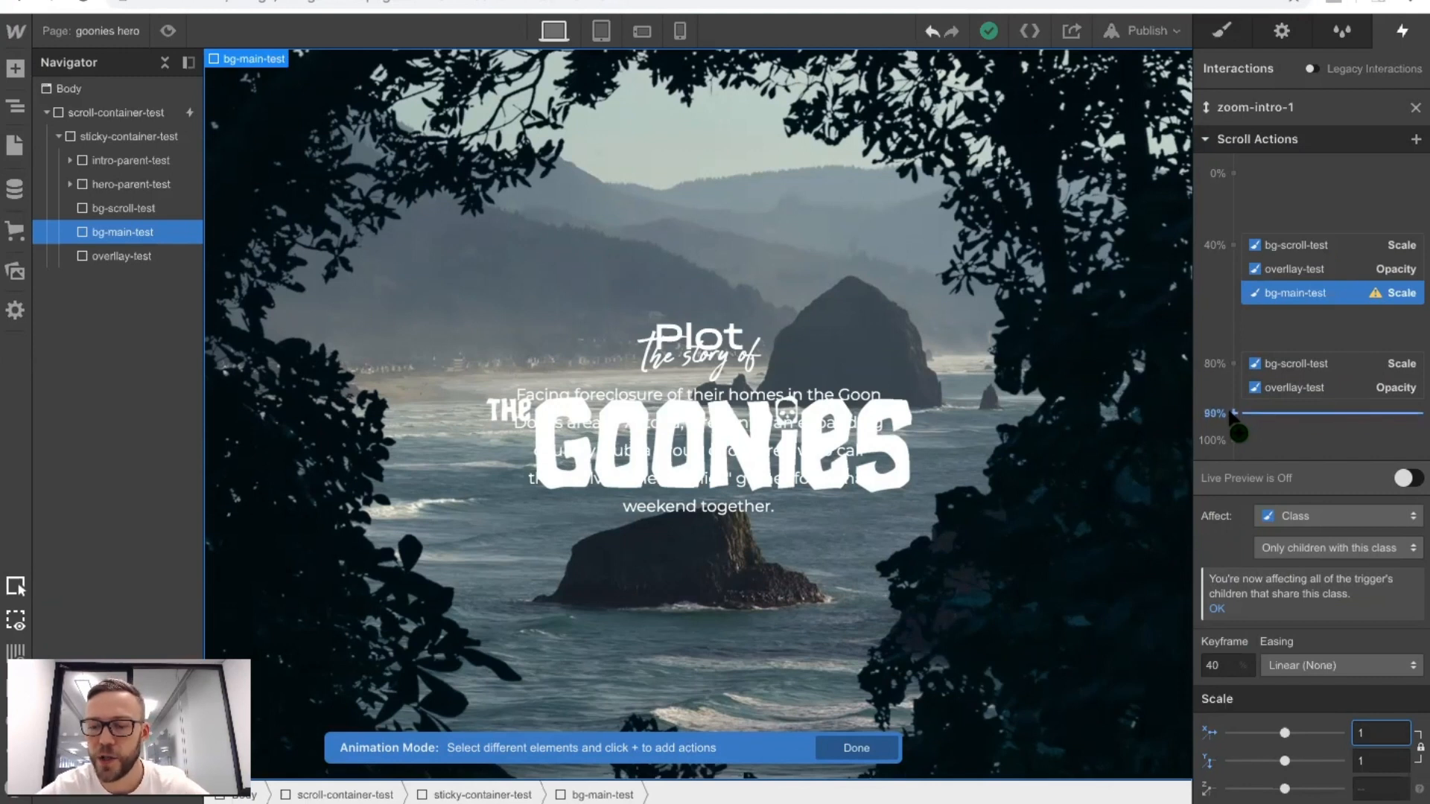
Add a Scale action of 1.3 for bg-main-test at the 90% keyframe and check it in preview mode.
click(1232, 412)
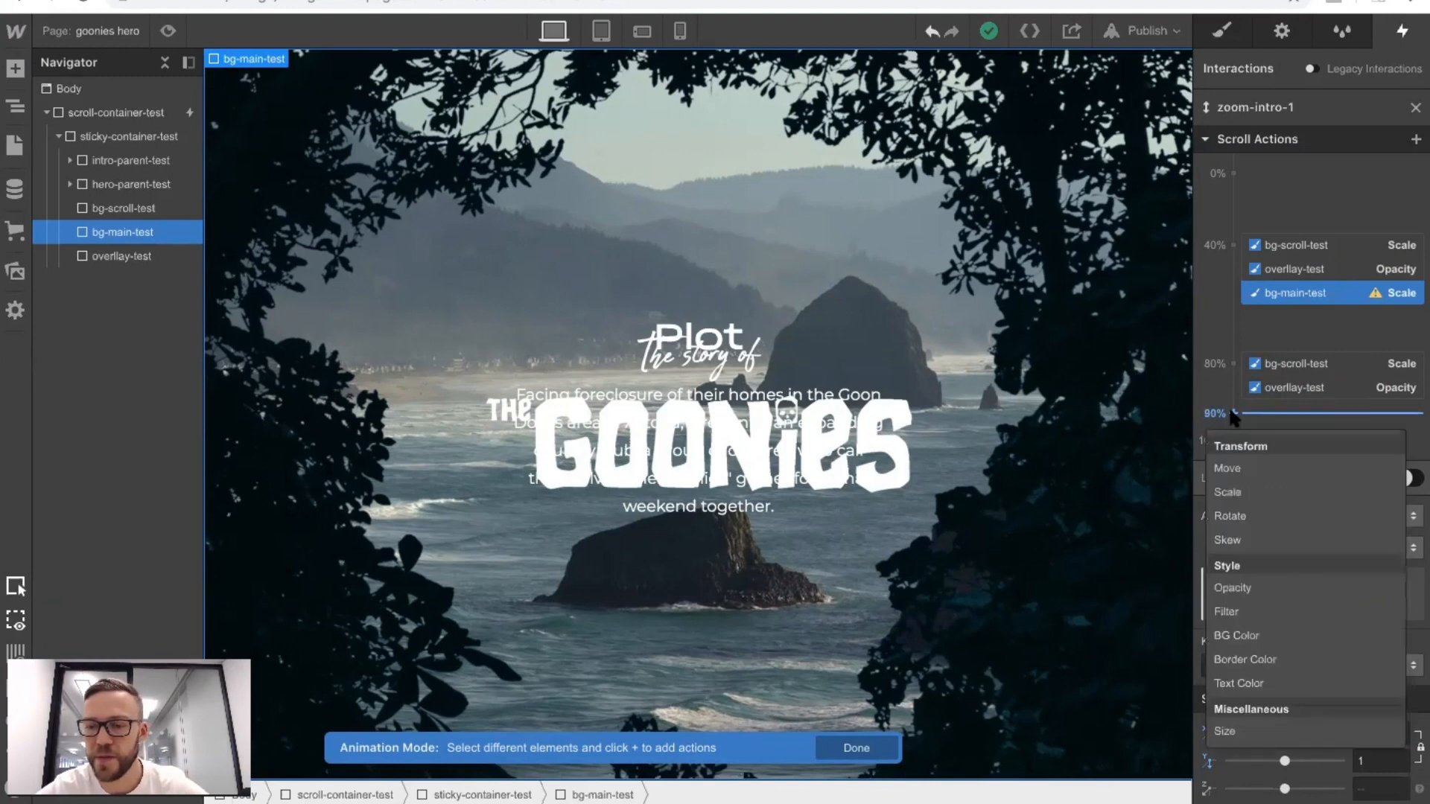
click(1237, 490)
click(1366, 730)
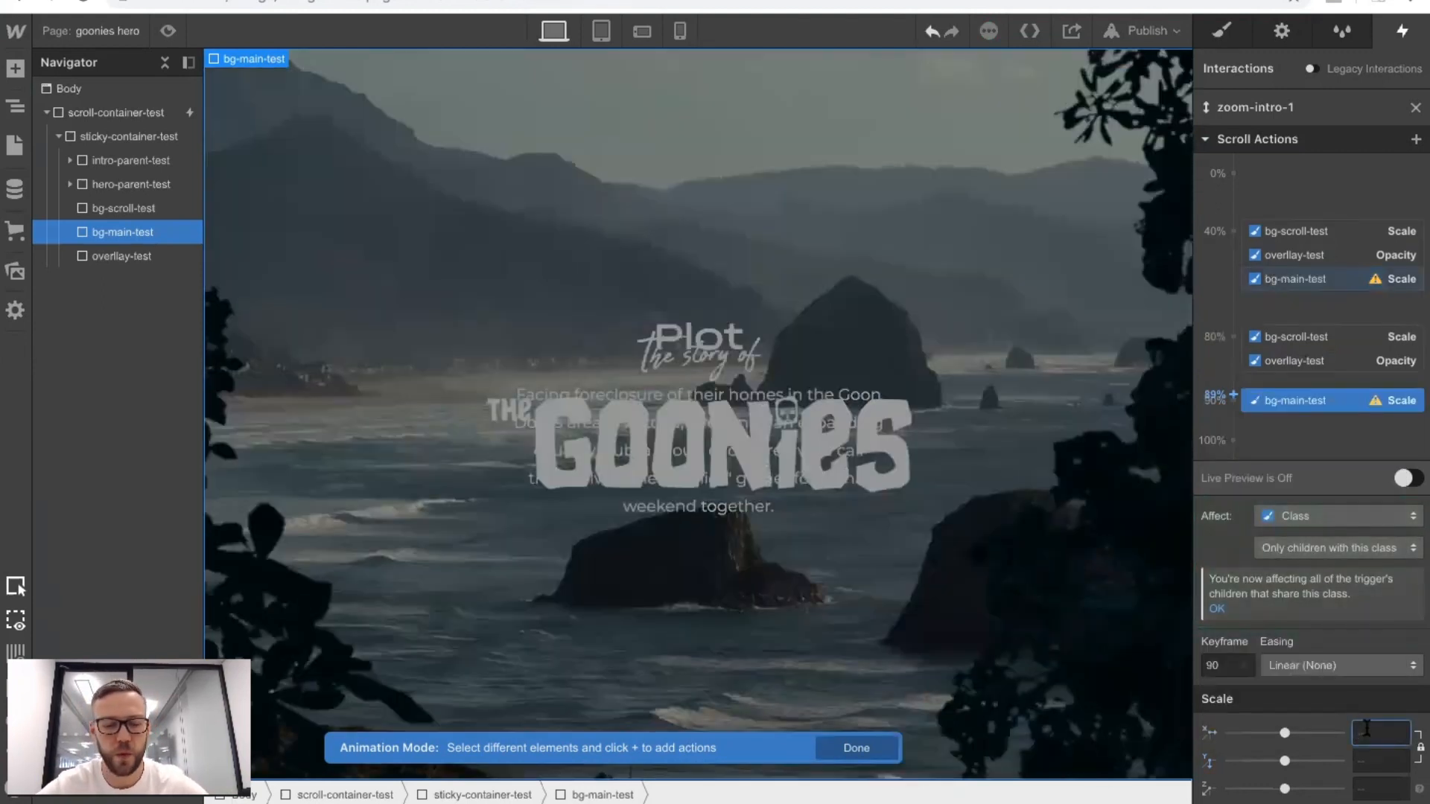
text(.2)
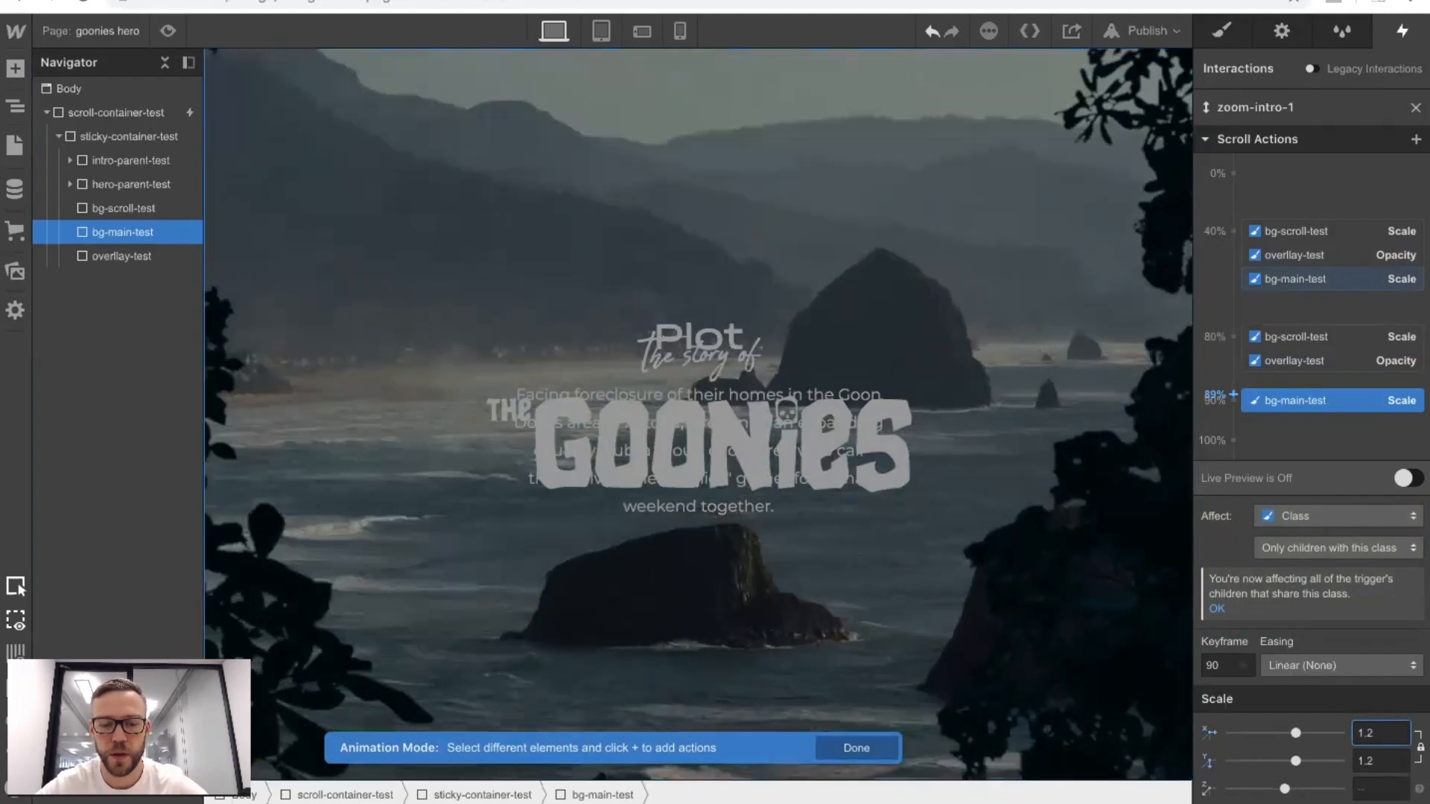
key(BackSpace)
text(3)
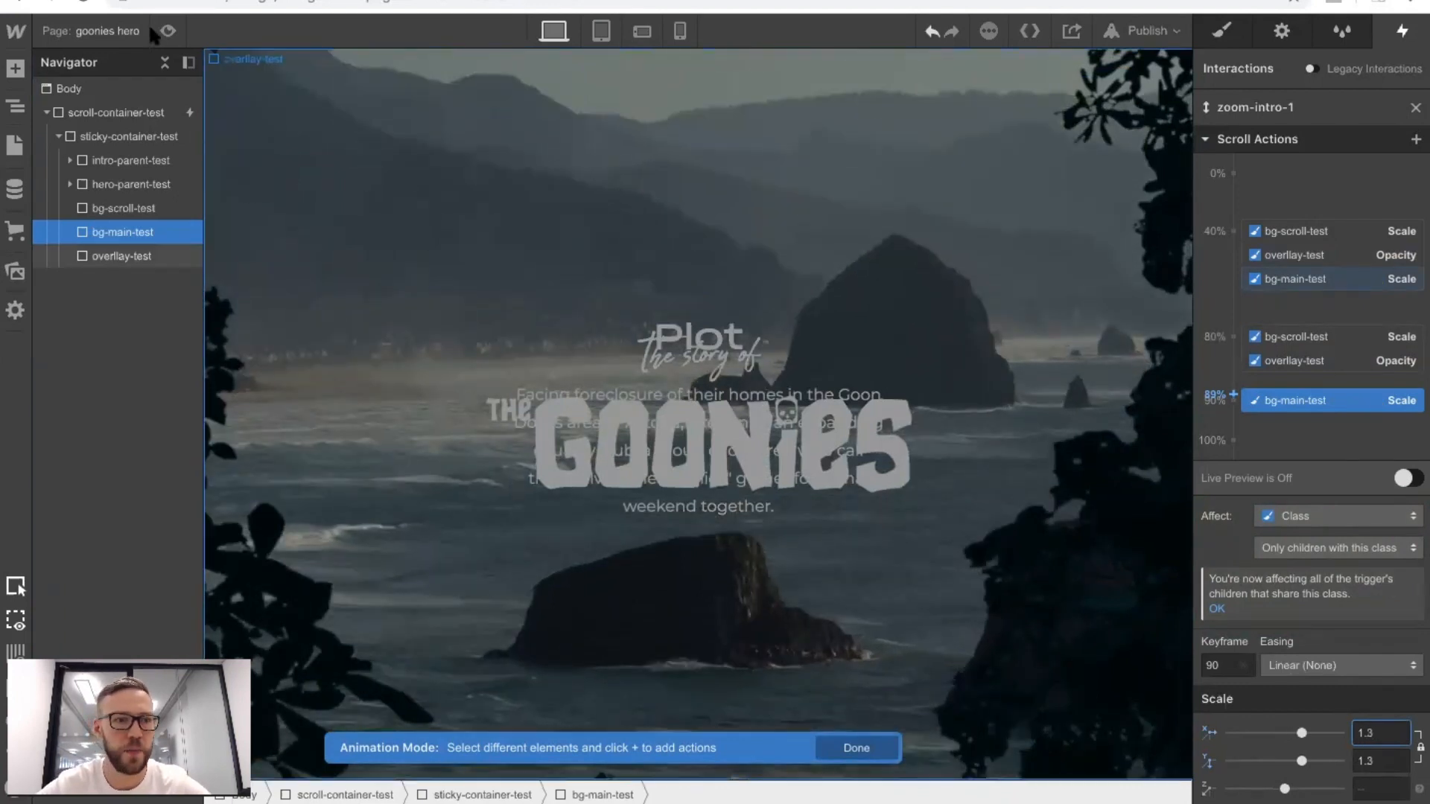
click(167, 30)
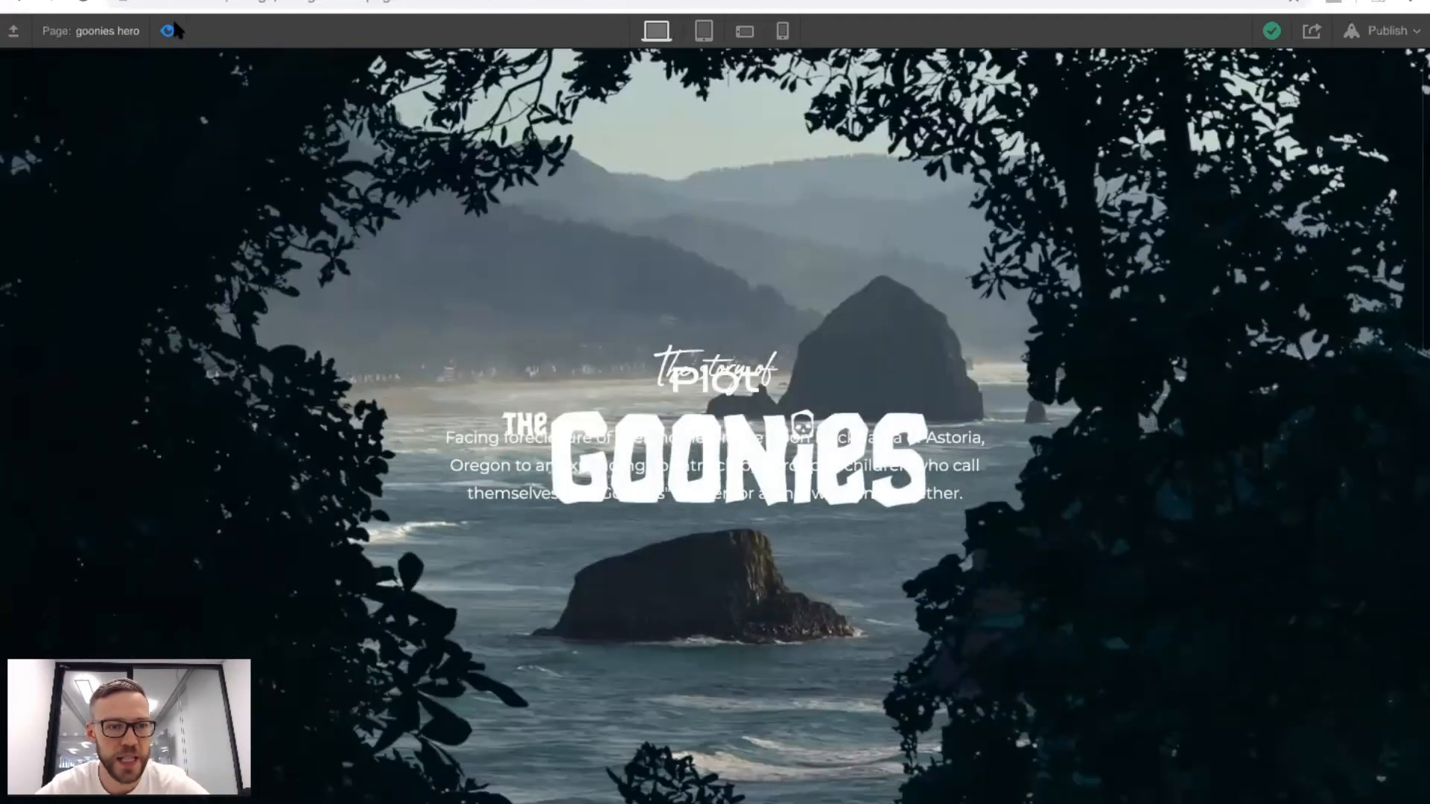
click(168, 30)
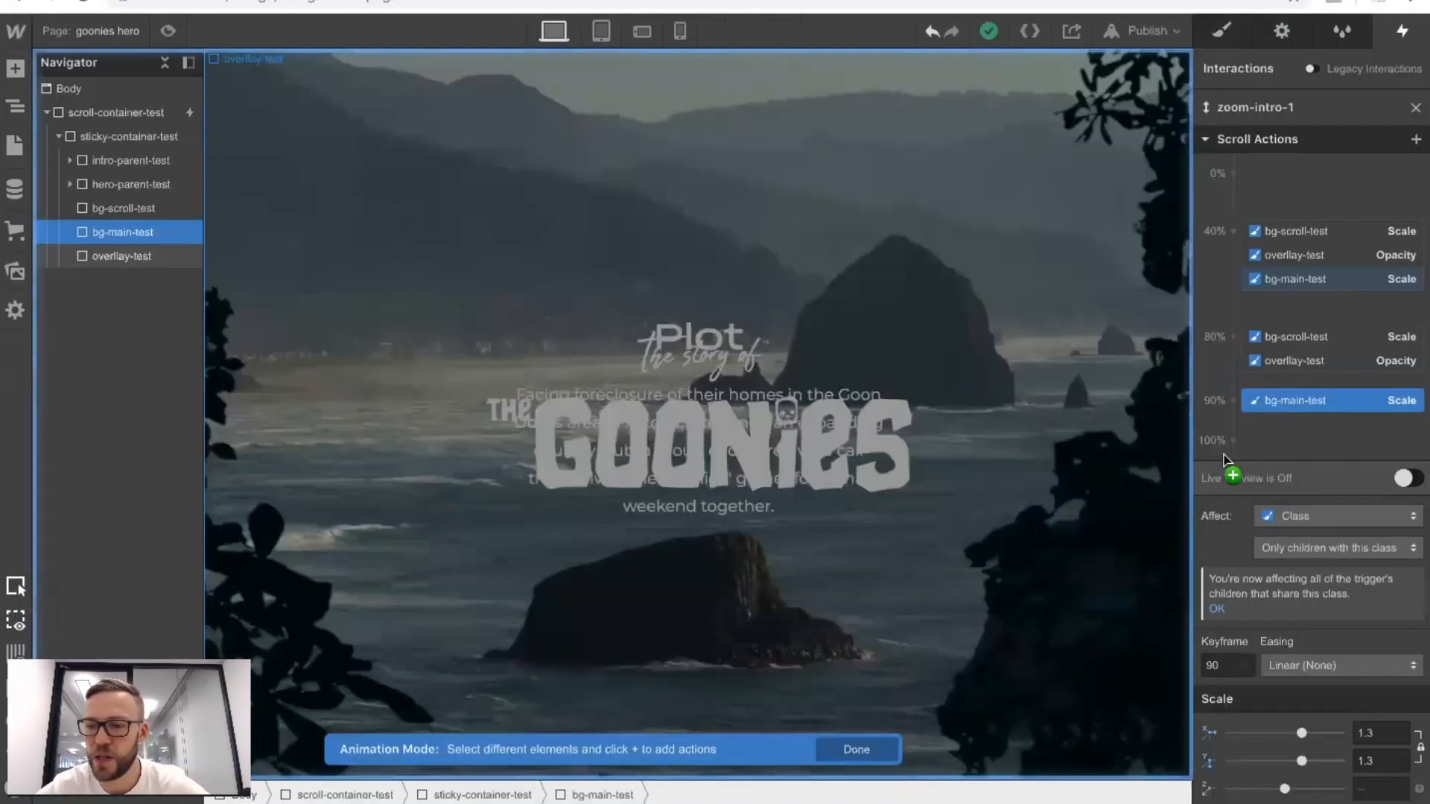
Move the ending Scale keyframe of bg-main-test to 85% and check the background zoom in preview mode.
click(1221, 658)
key(Down)
key(Down)
key(Down)
key(Down)
key(Down)
key(Down)
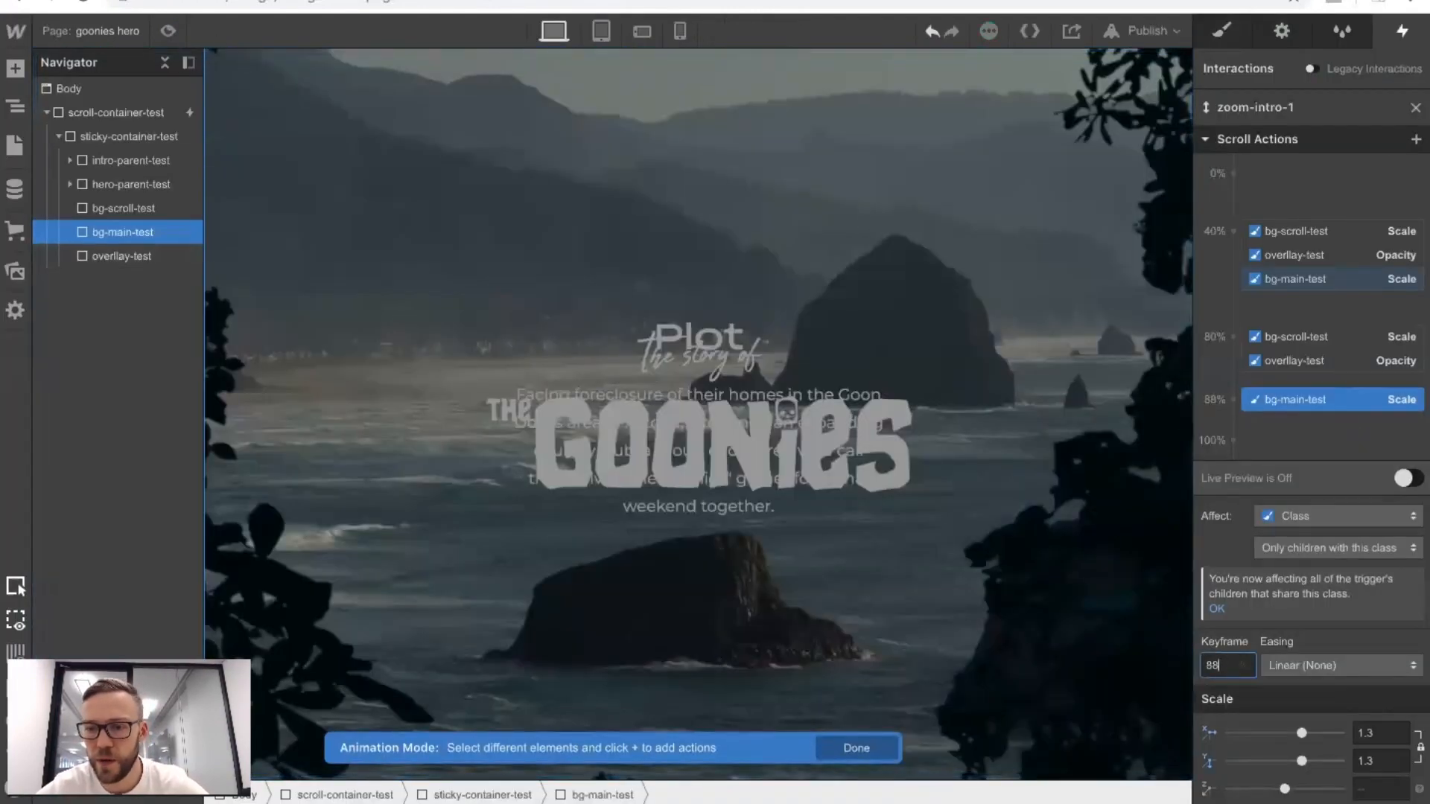
click(169, 31)
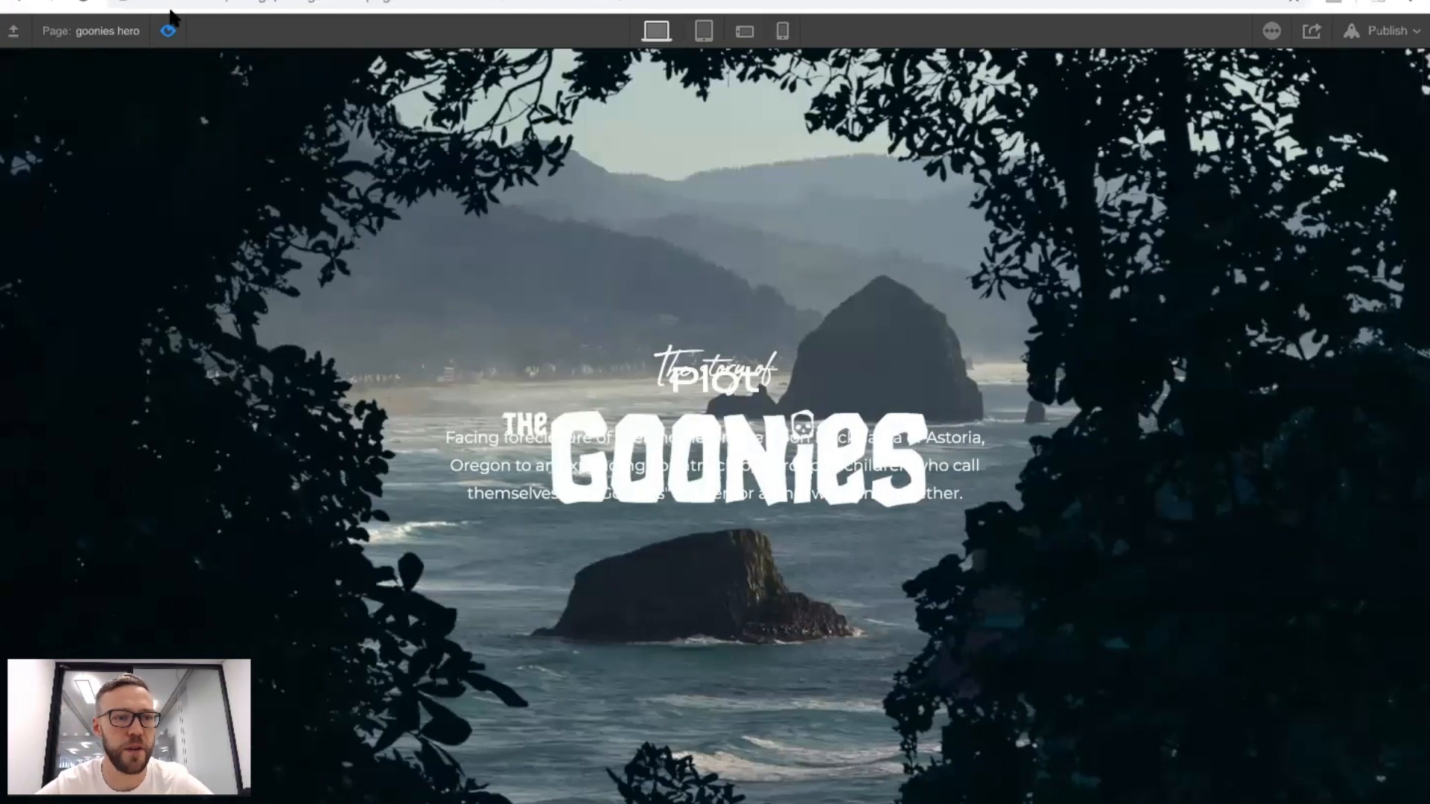
click(167, 31)
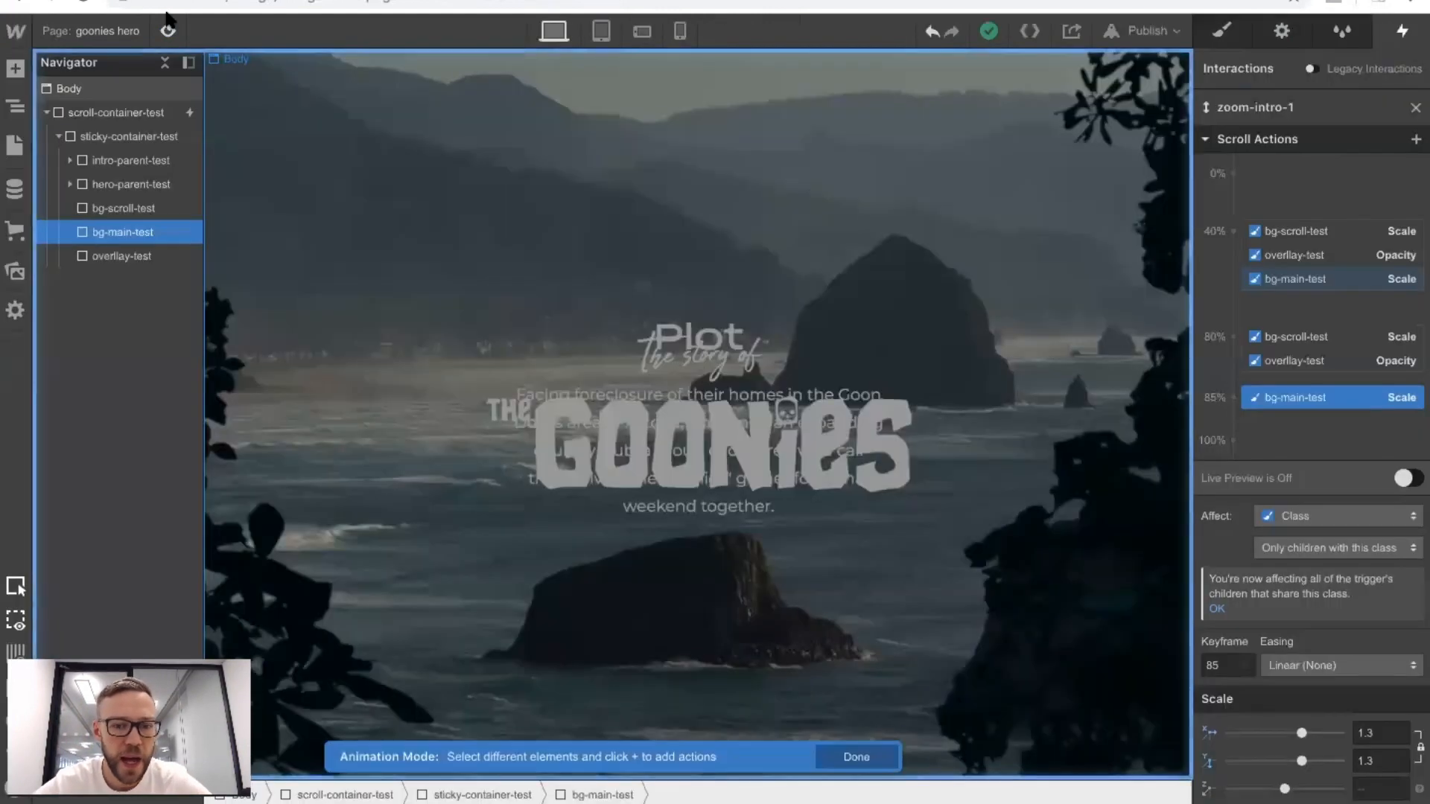
Add an Opacity action of 0% for intro-parent-test at the 40% keyframe.
click(124, 163)
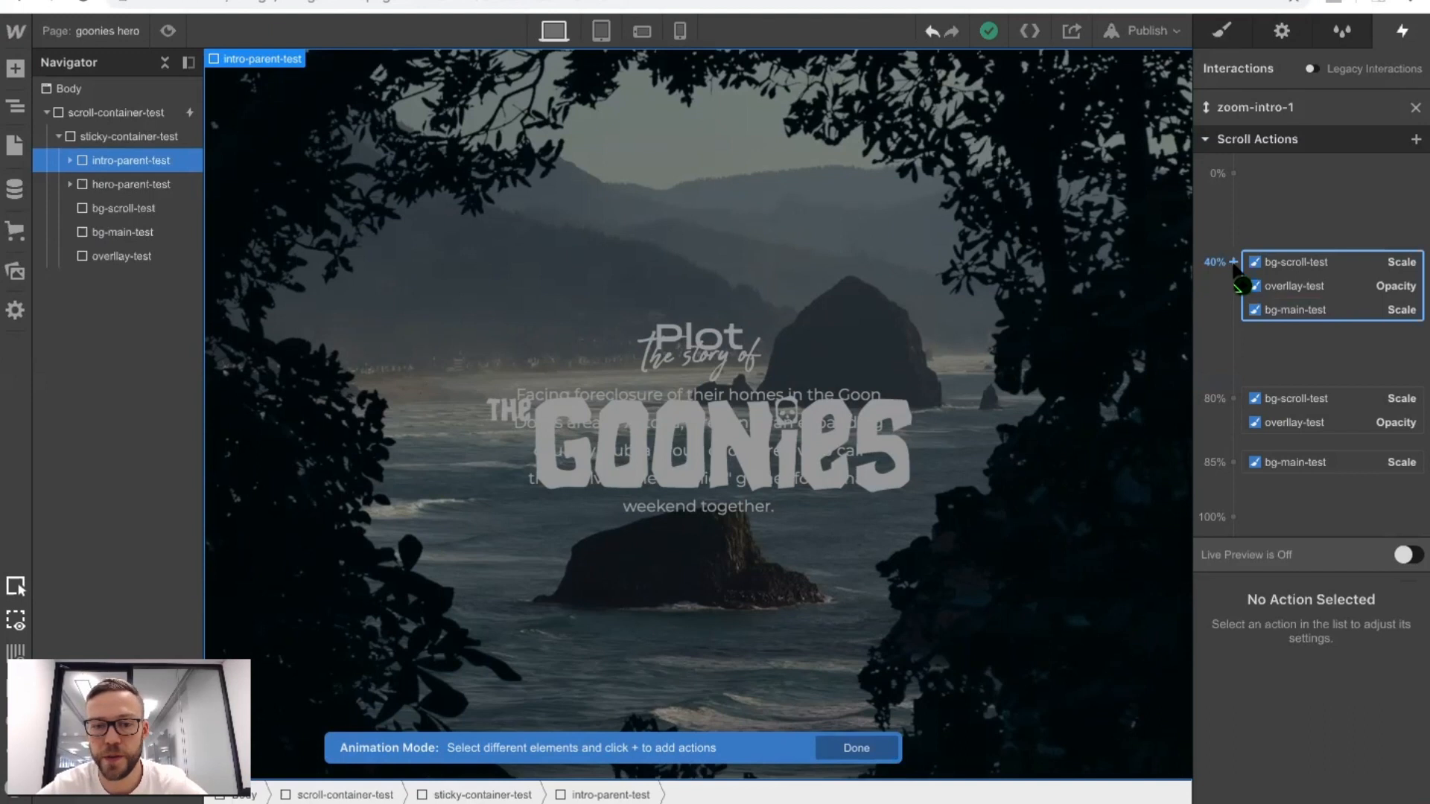
click(1233, 262)
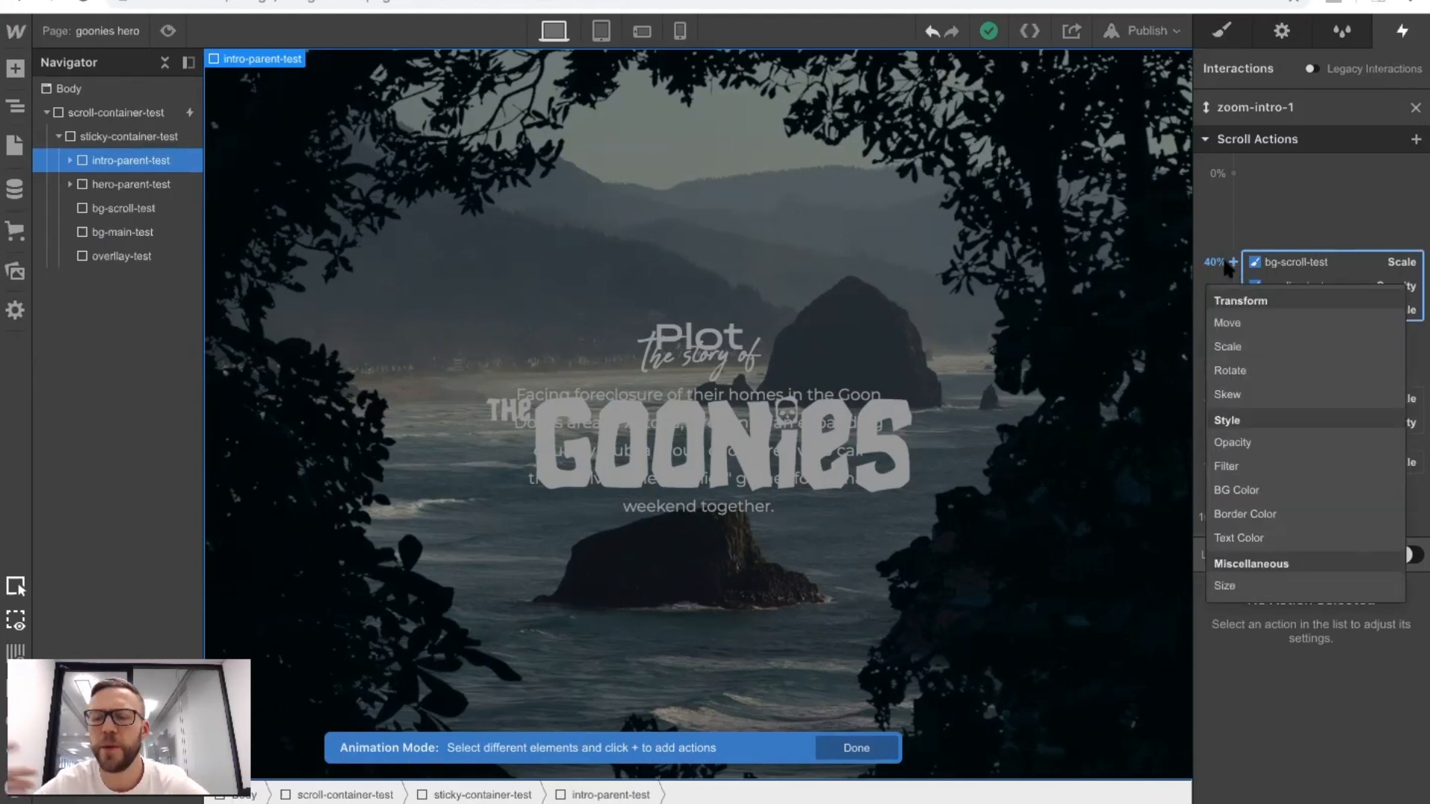
click(1254, 440)
drag(1340, 783, 1174, 791)
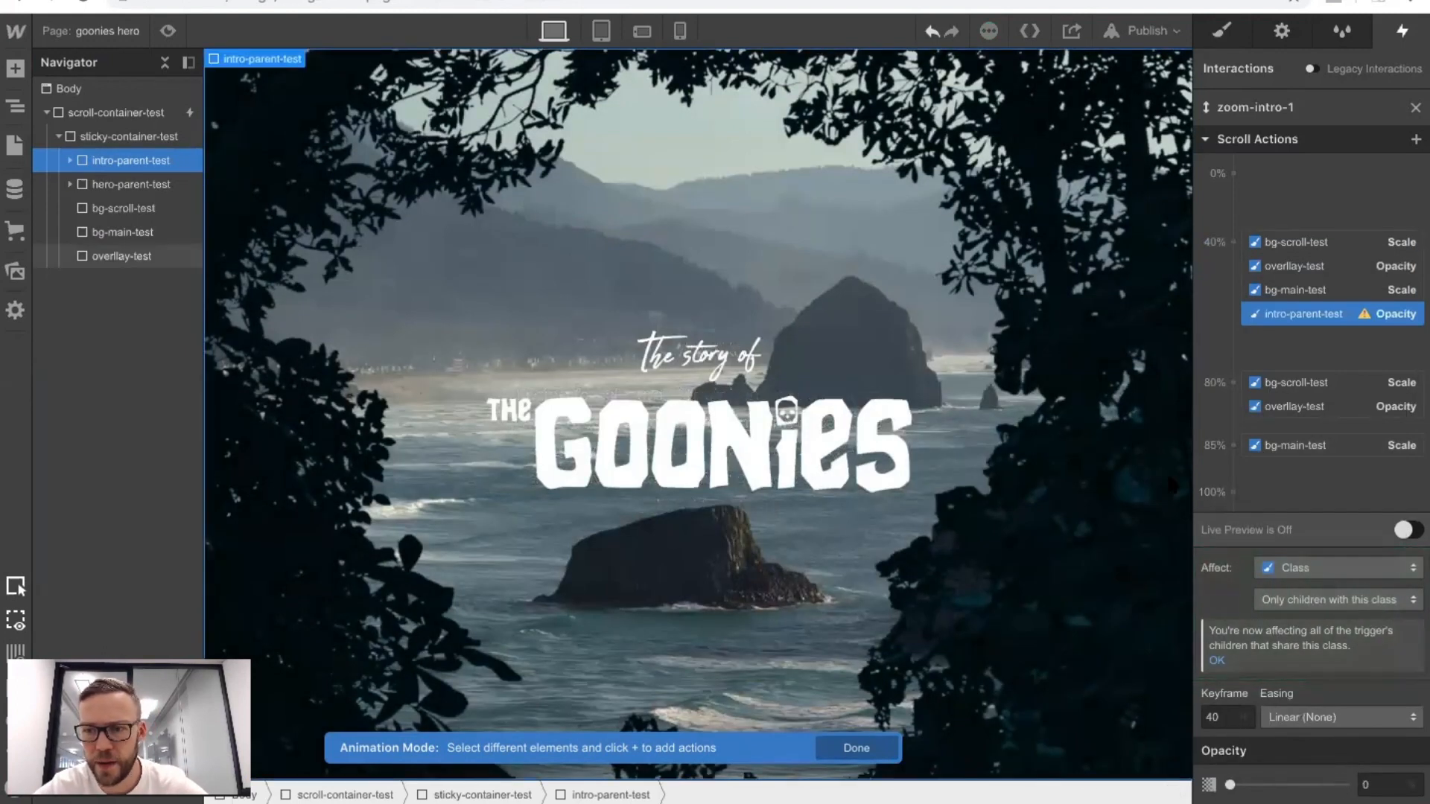
Add an Opacity action of 0% for intro-parent-test at the 80% keyframe and open the page in preview mode.
click(1233, 382)
click(1239, 561)
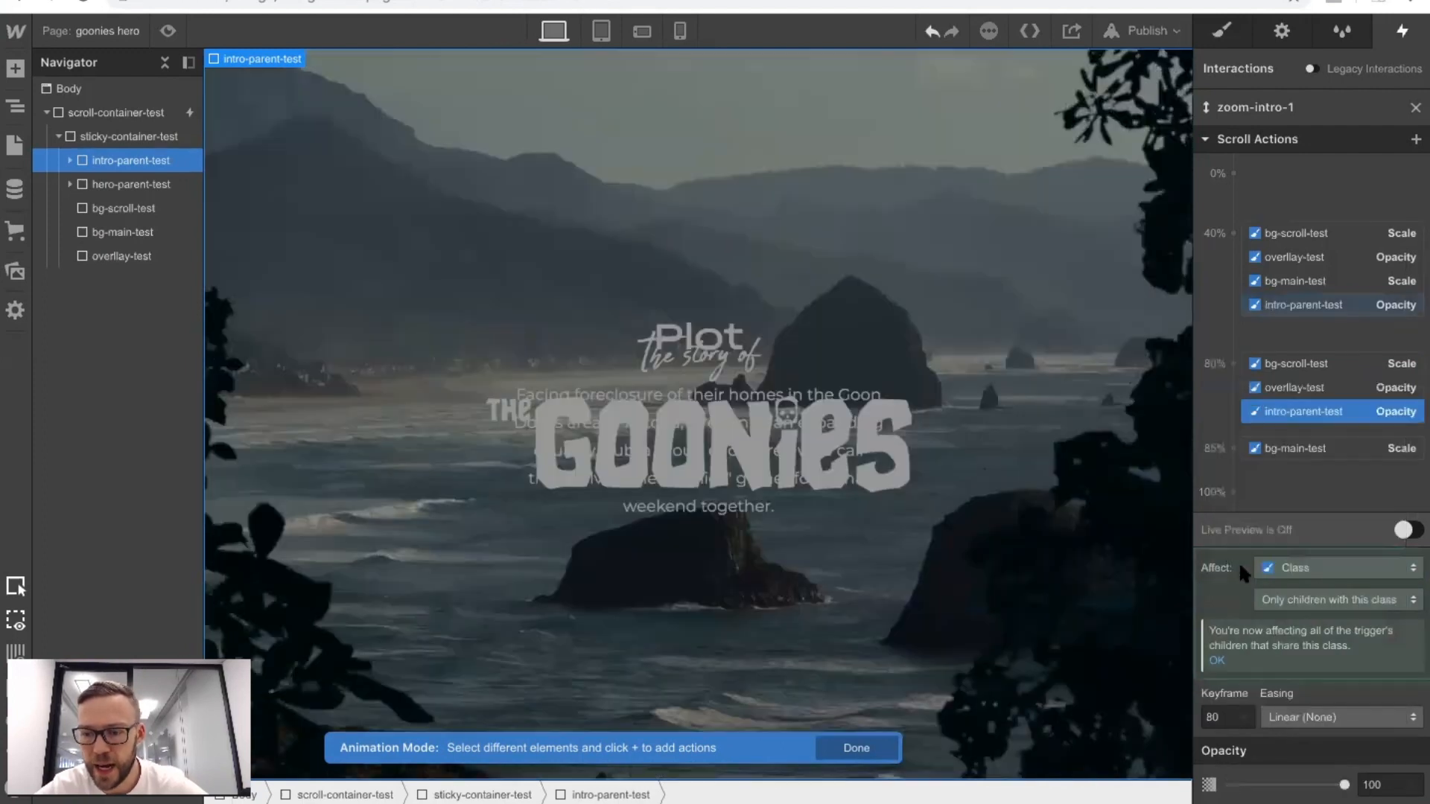
drag(1344, 785, 1245, 785)
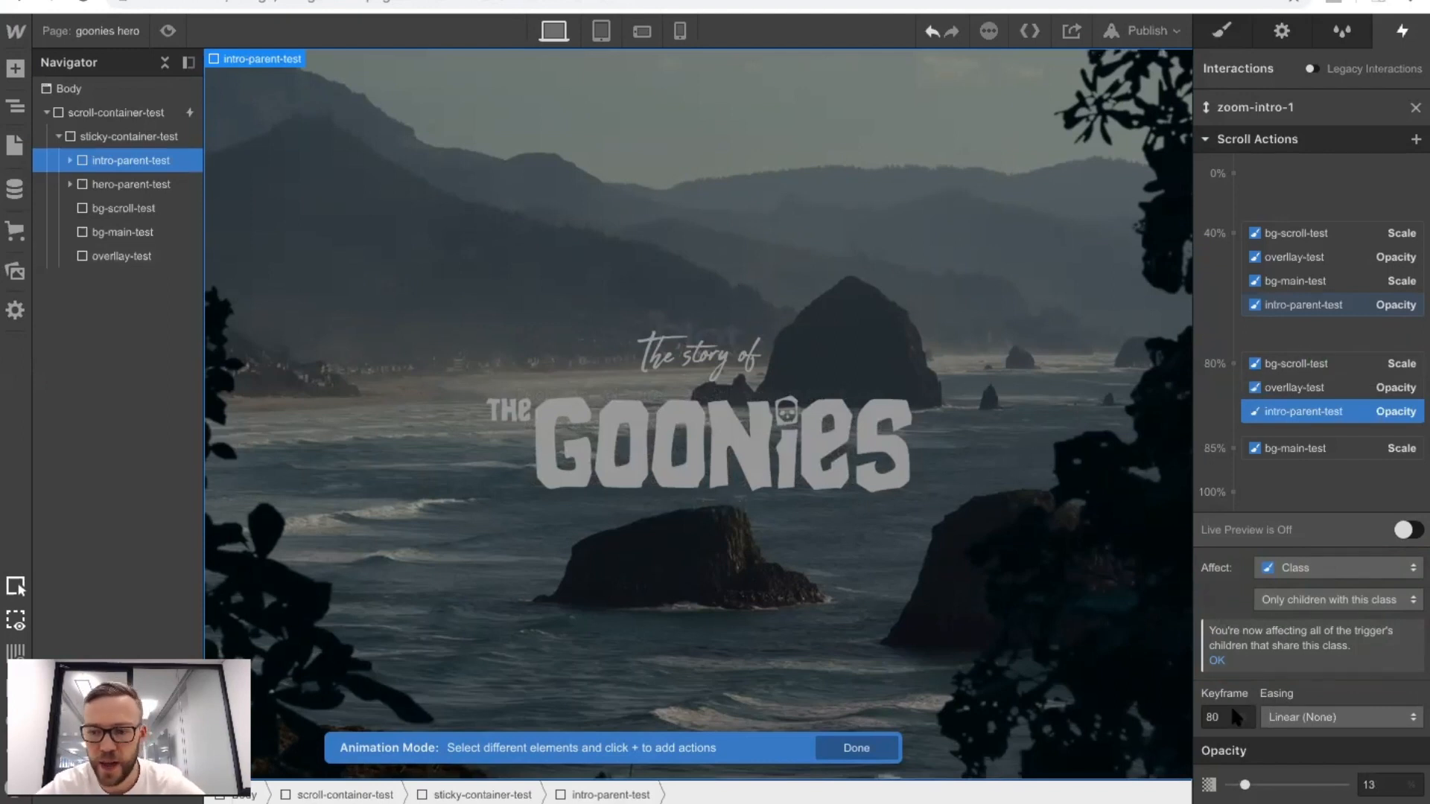
click(1245, 785)
drag(1245, 785, 1228, 783)
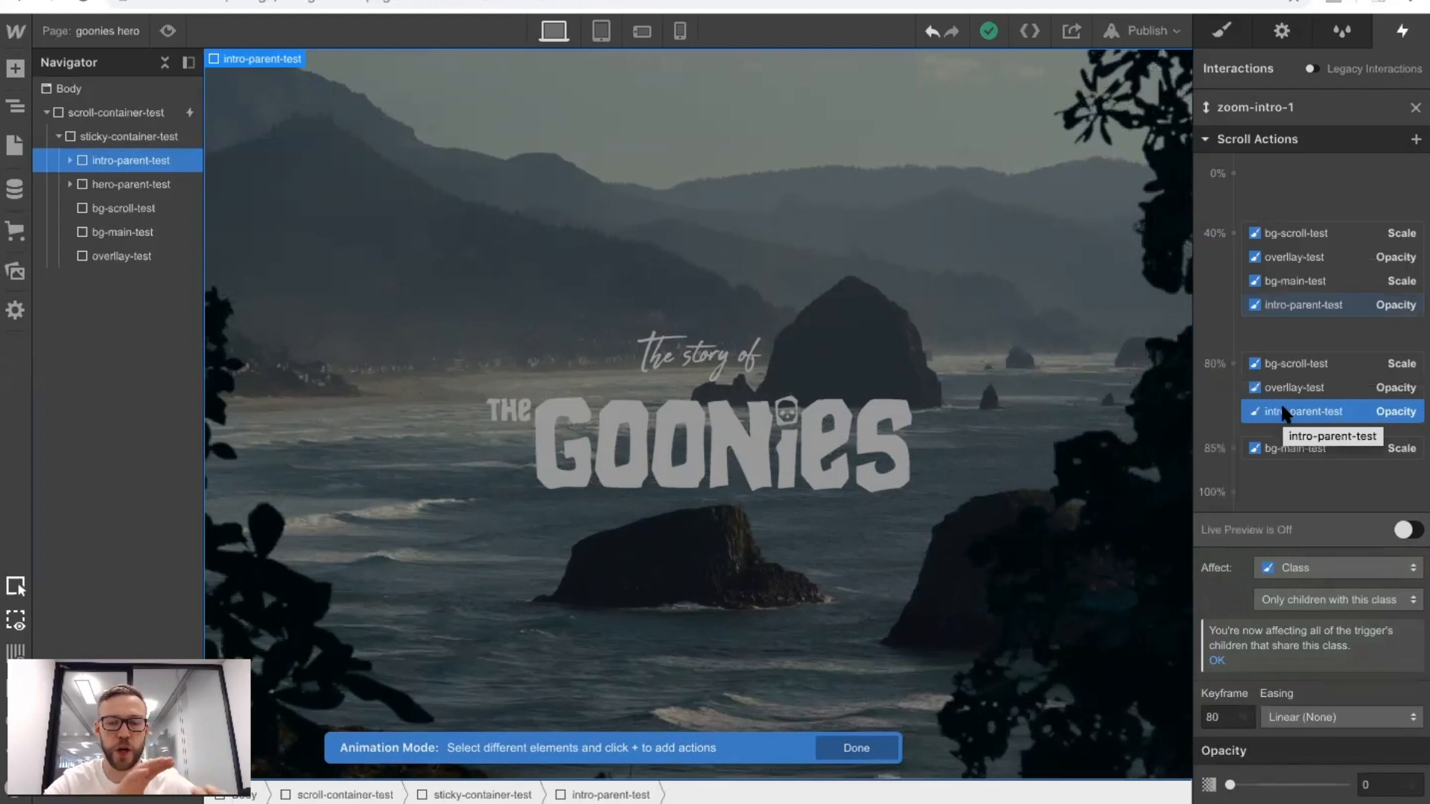
click(168, 30)
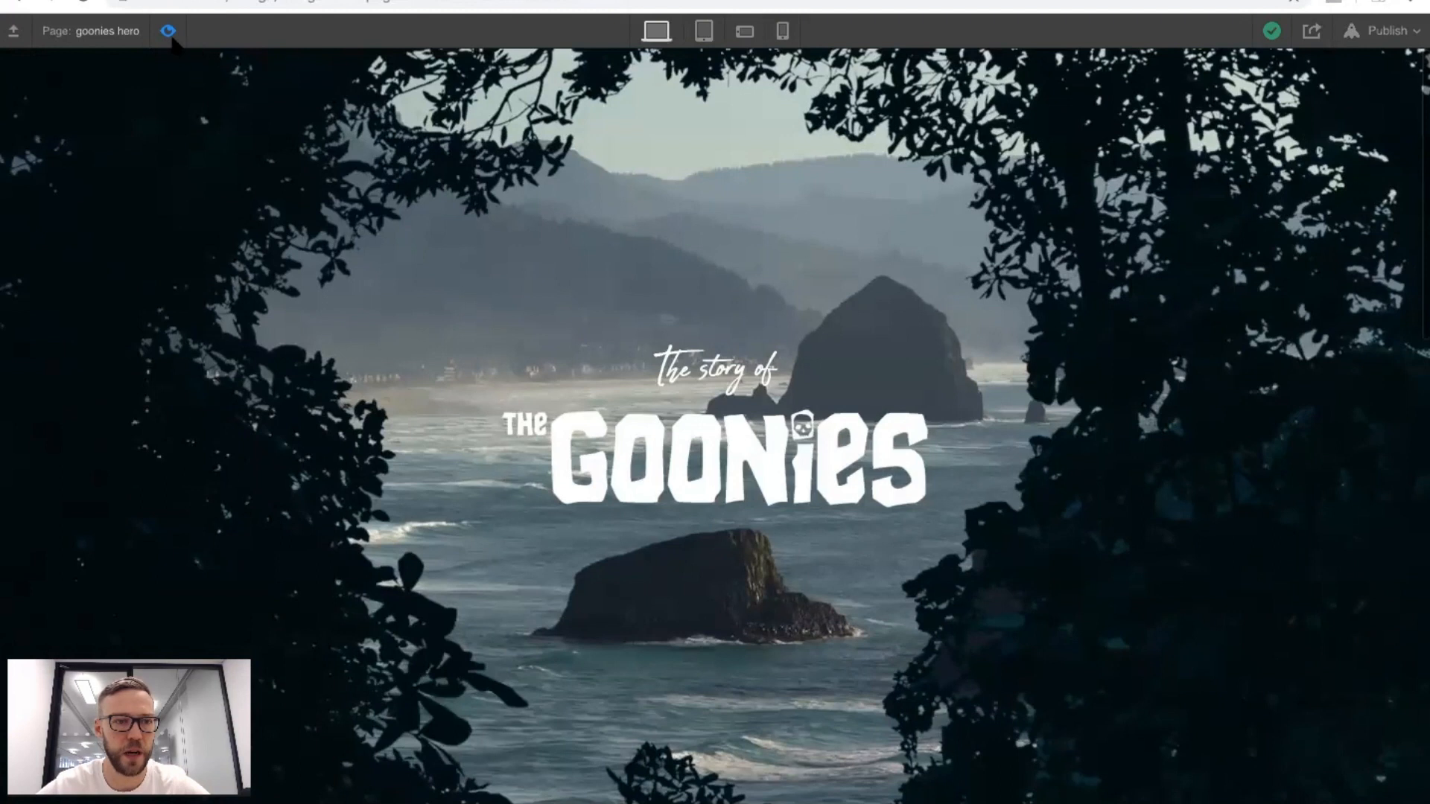
click(168, 31)
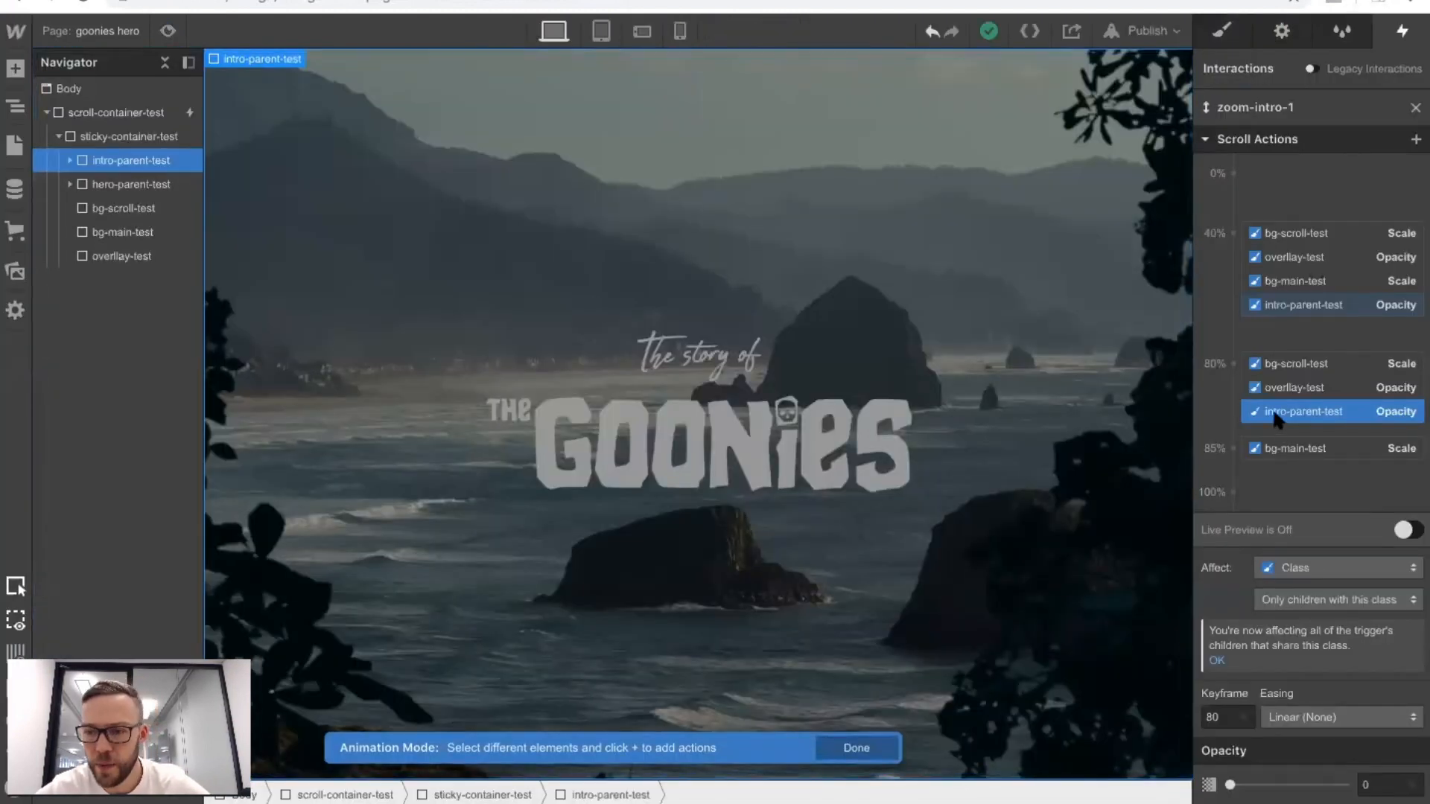
drag(1251, 437, 1234, 469)
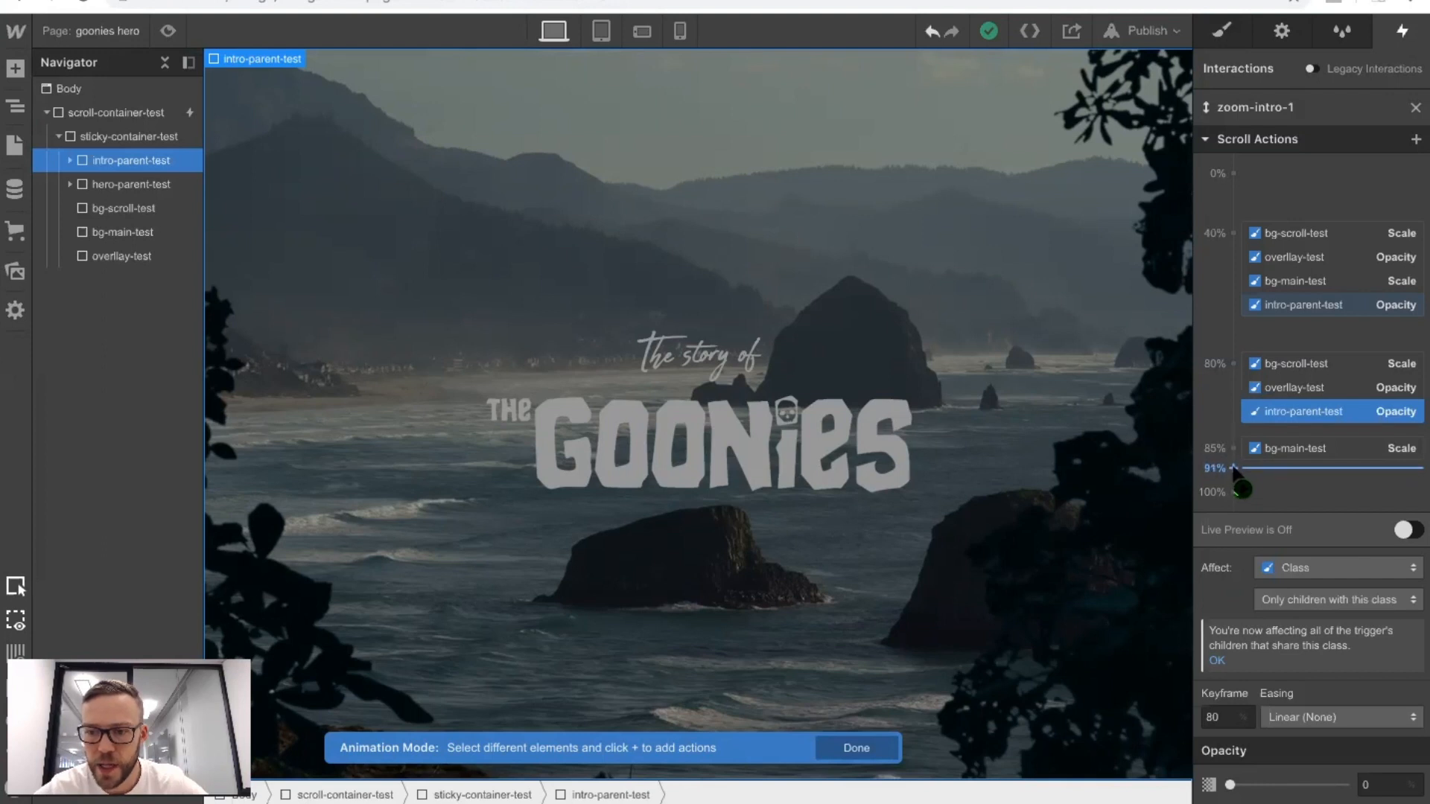
click(1234, 470)
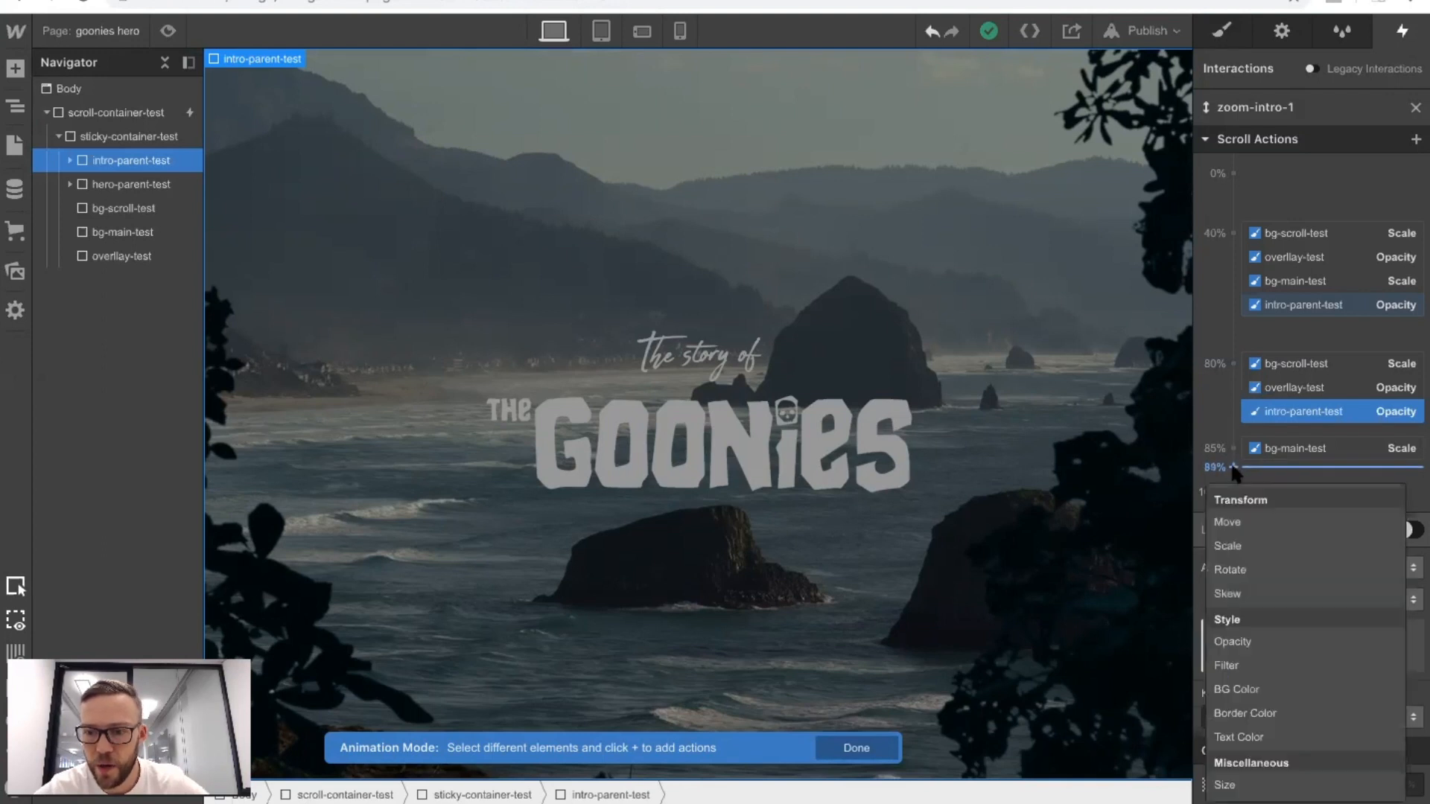
click(1232, 514)
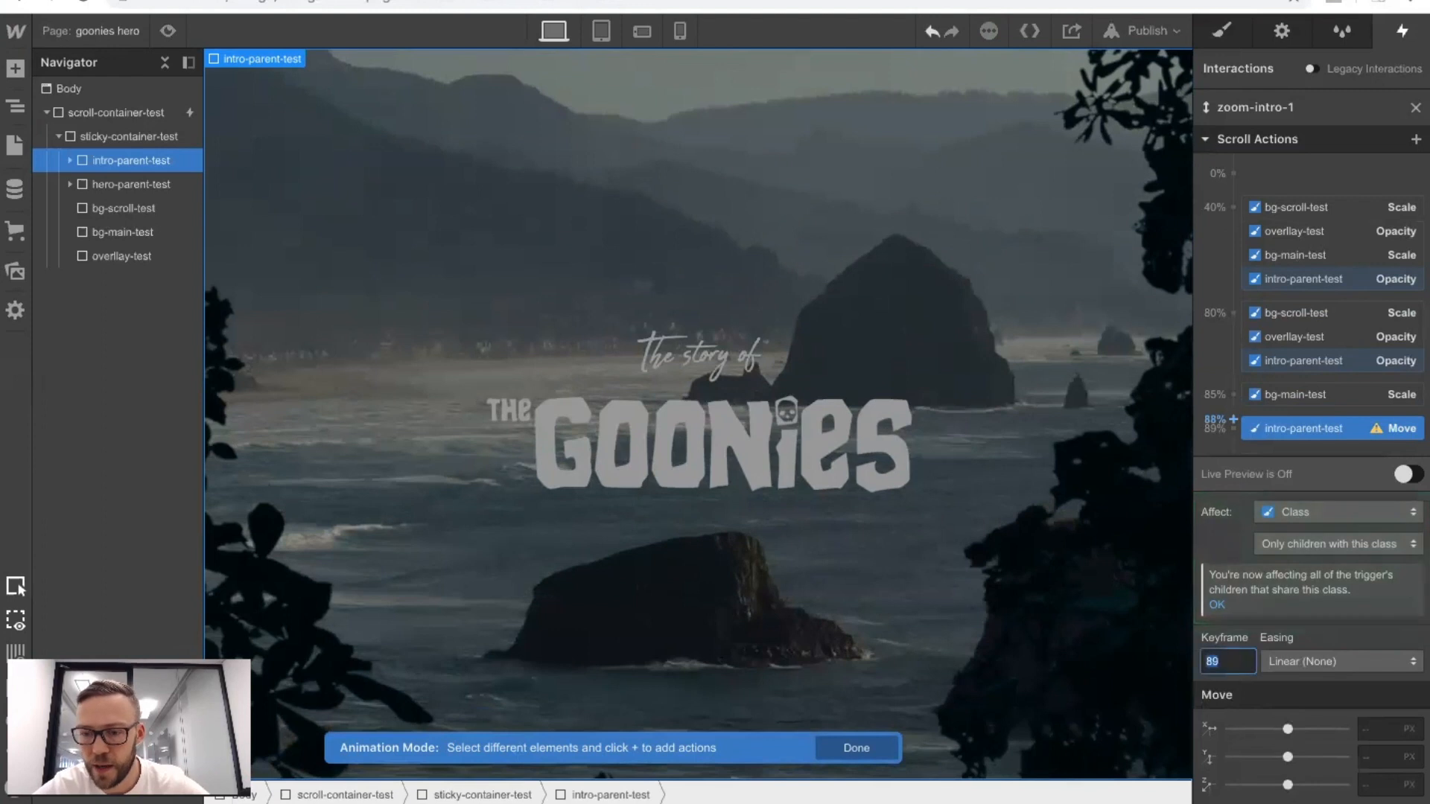
right_click(1276, 431)
click(1277, 455)
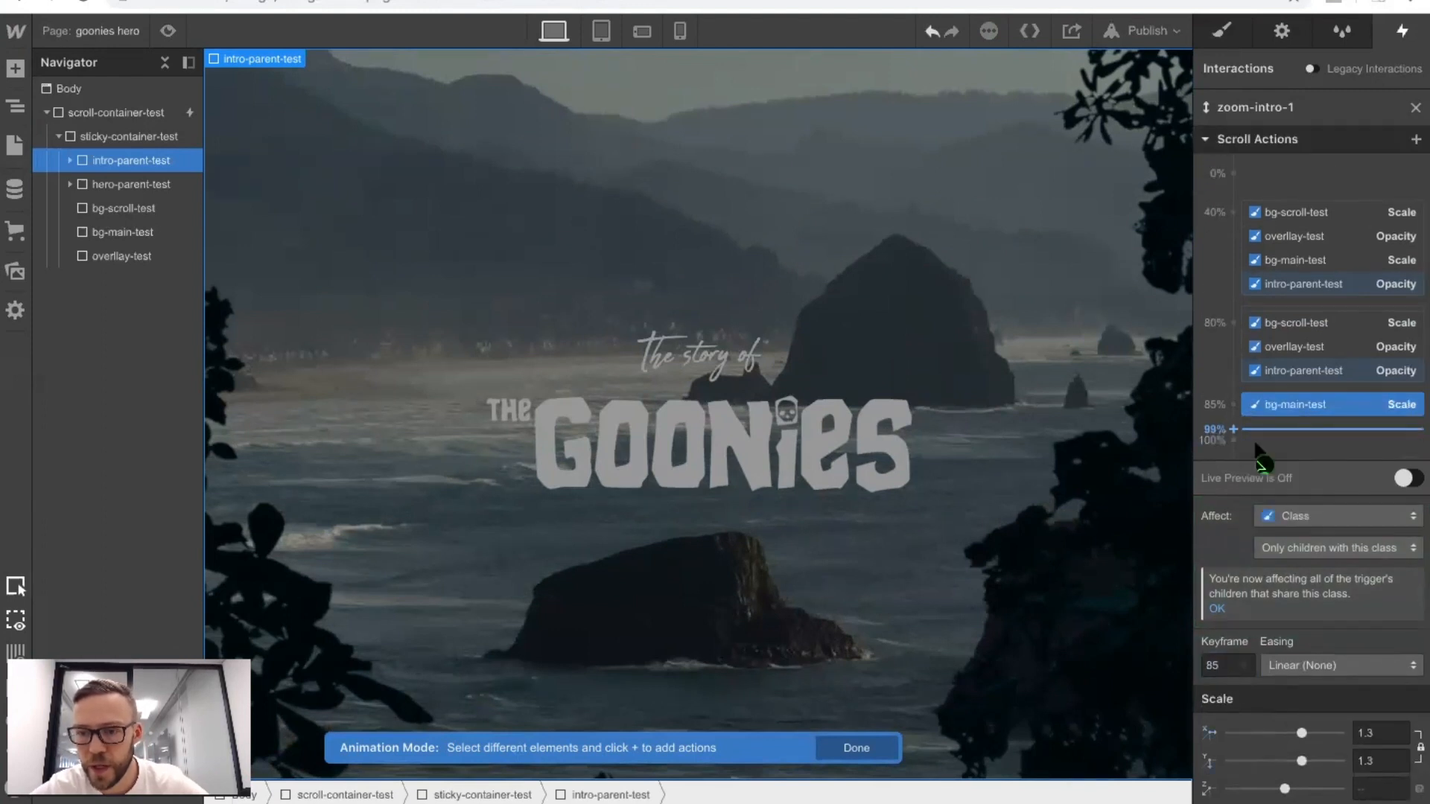
Add an Opacity action of 100% for intro-parent-test at the 90% keyframe with Ease easing.
click(1233, 422)
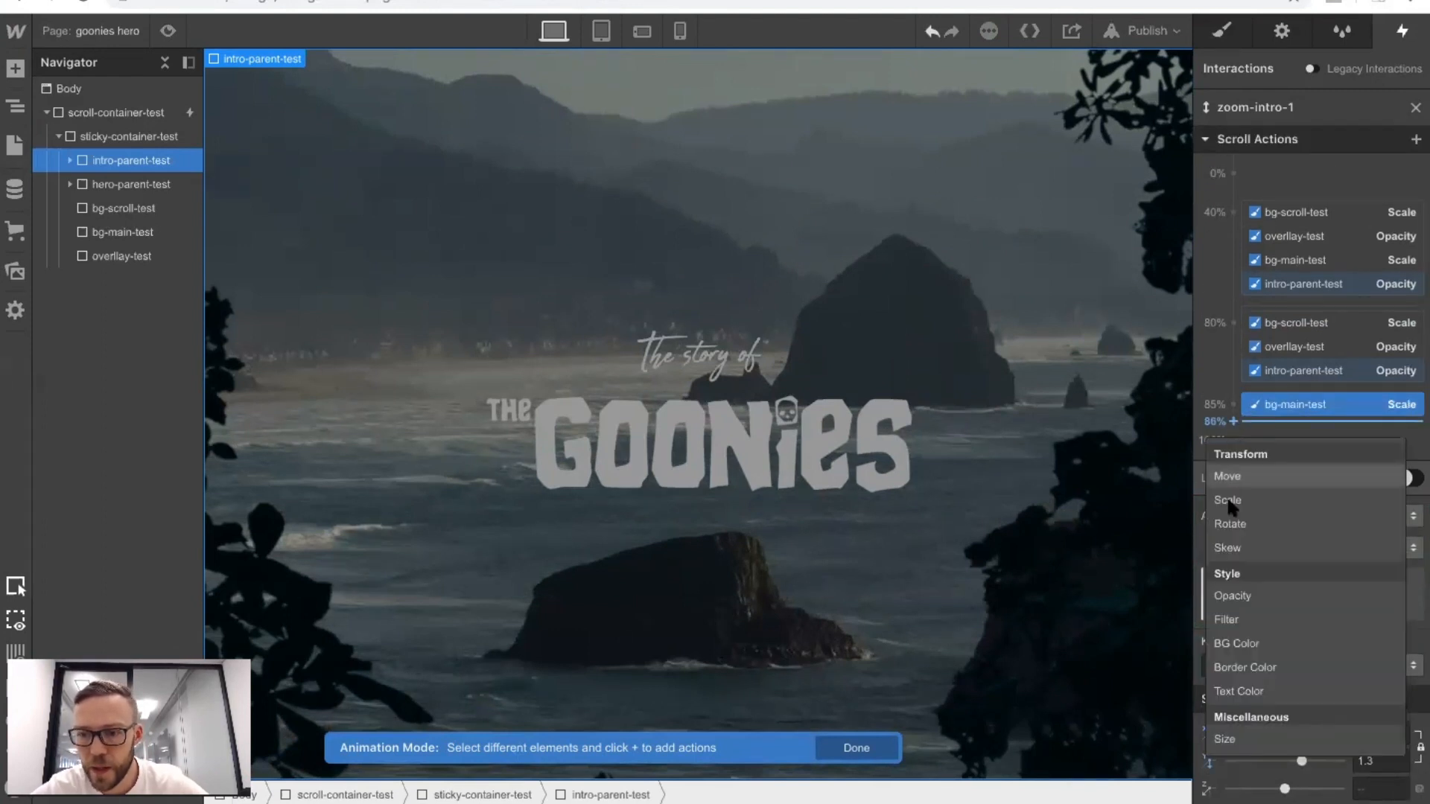
click(1222, 588)
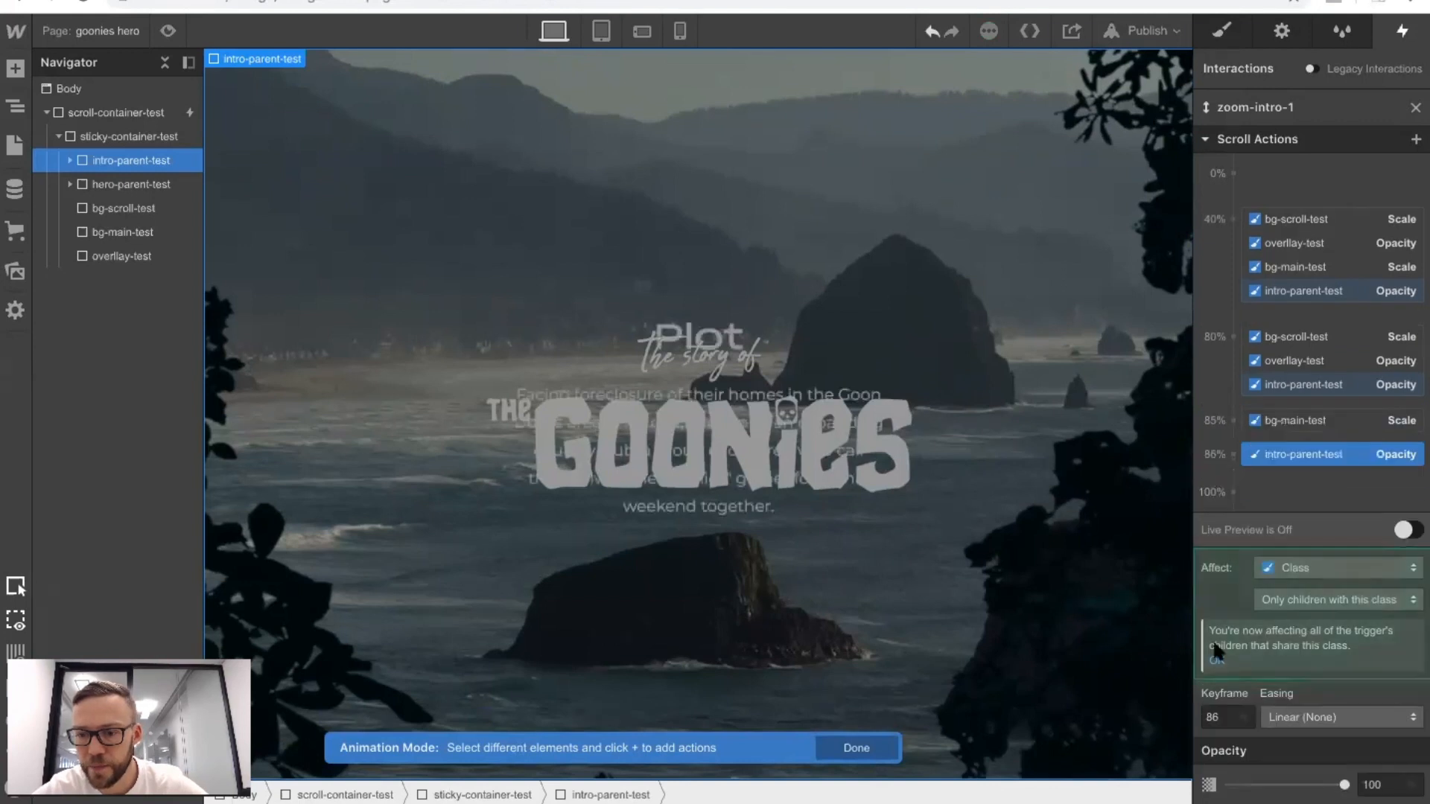
double_click(1214, 715)
text(89)
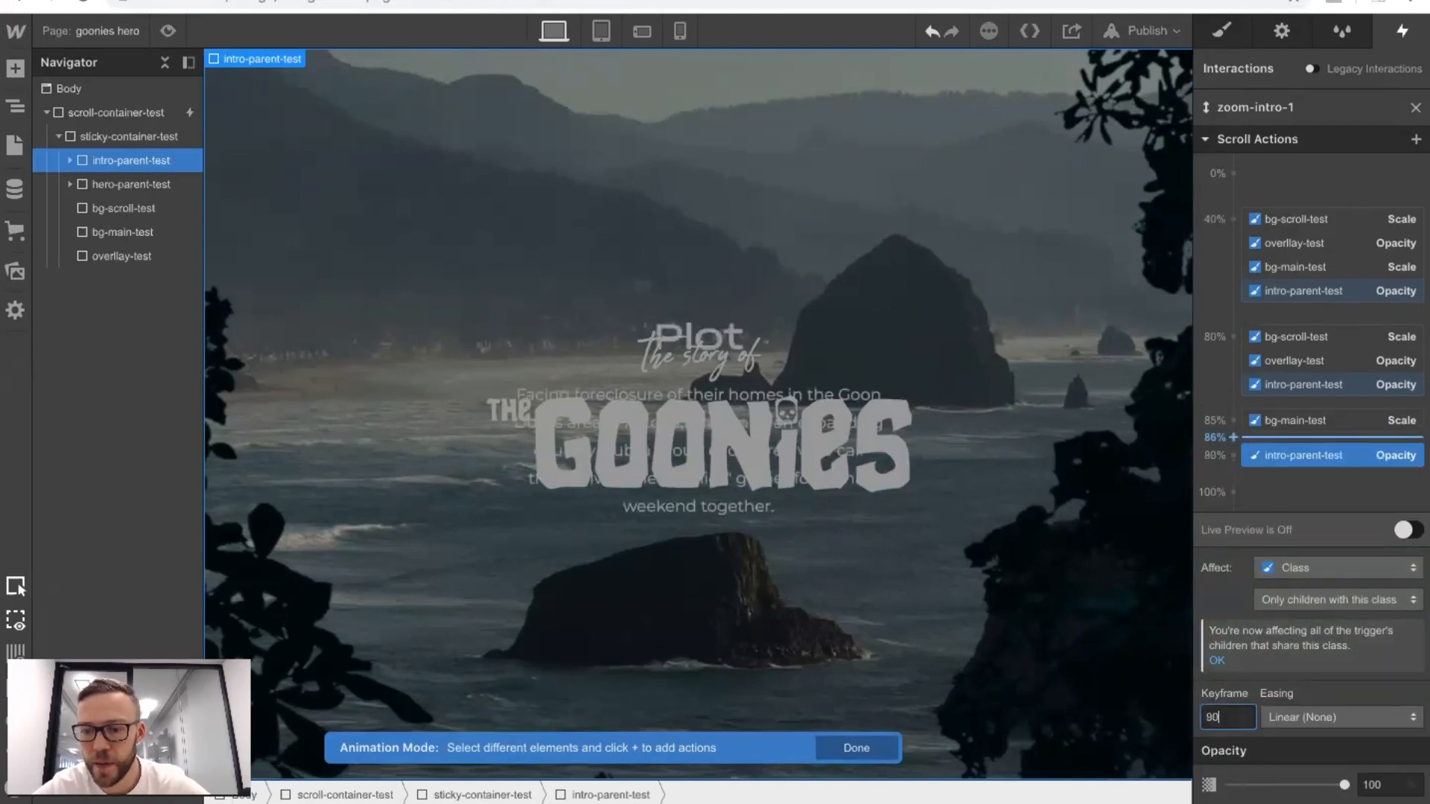
click(1281, 456)
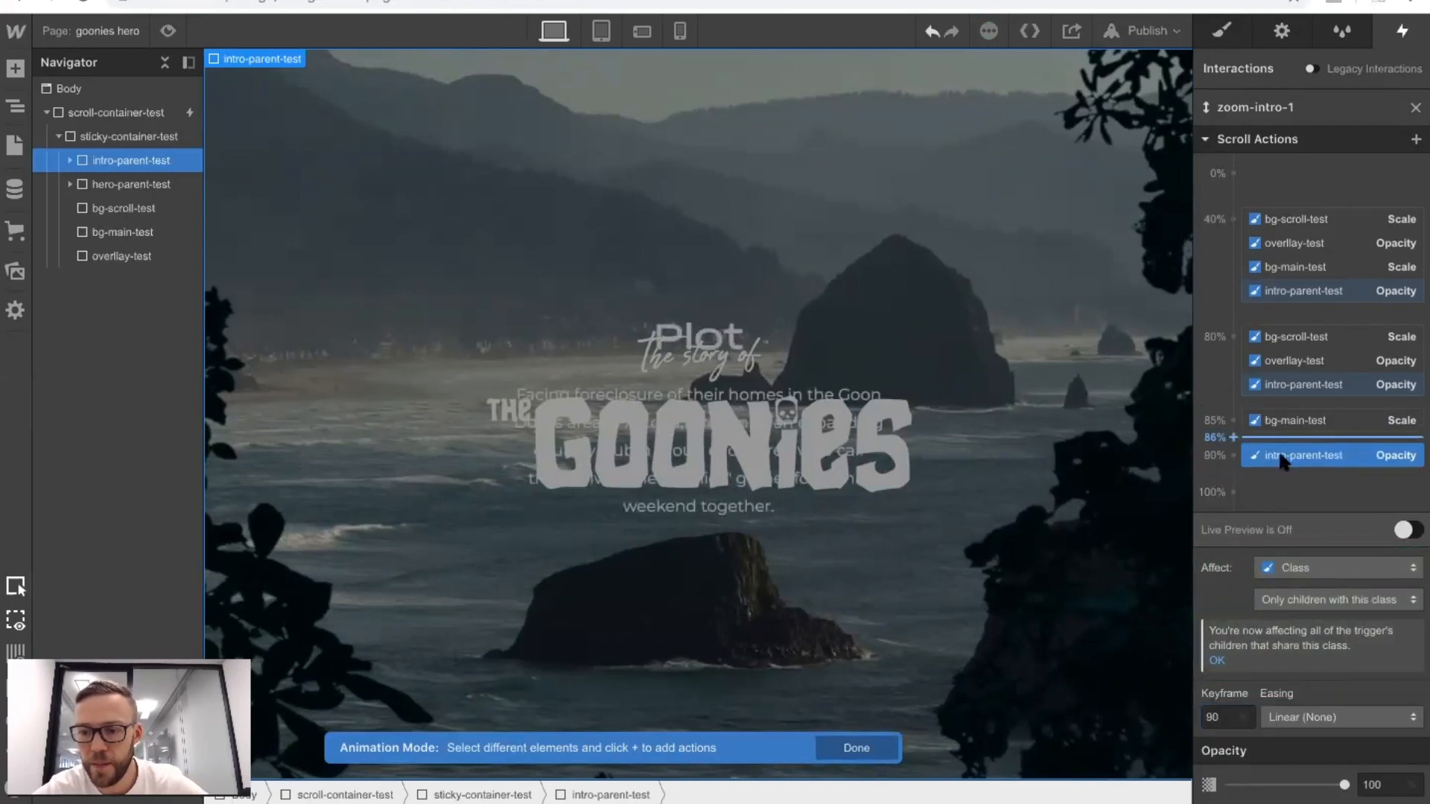
click(1308, 717)
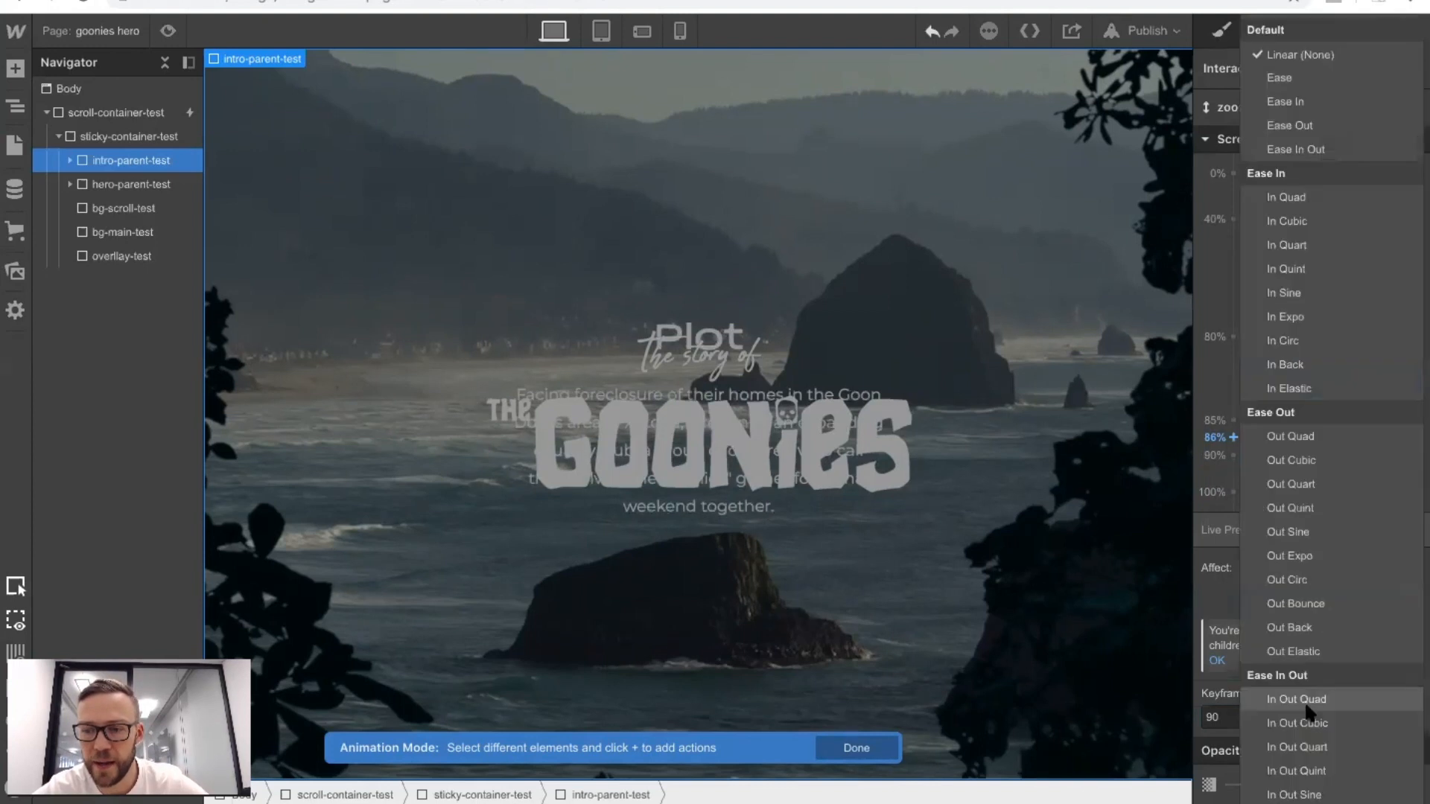
click(1280, 79)
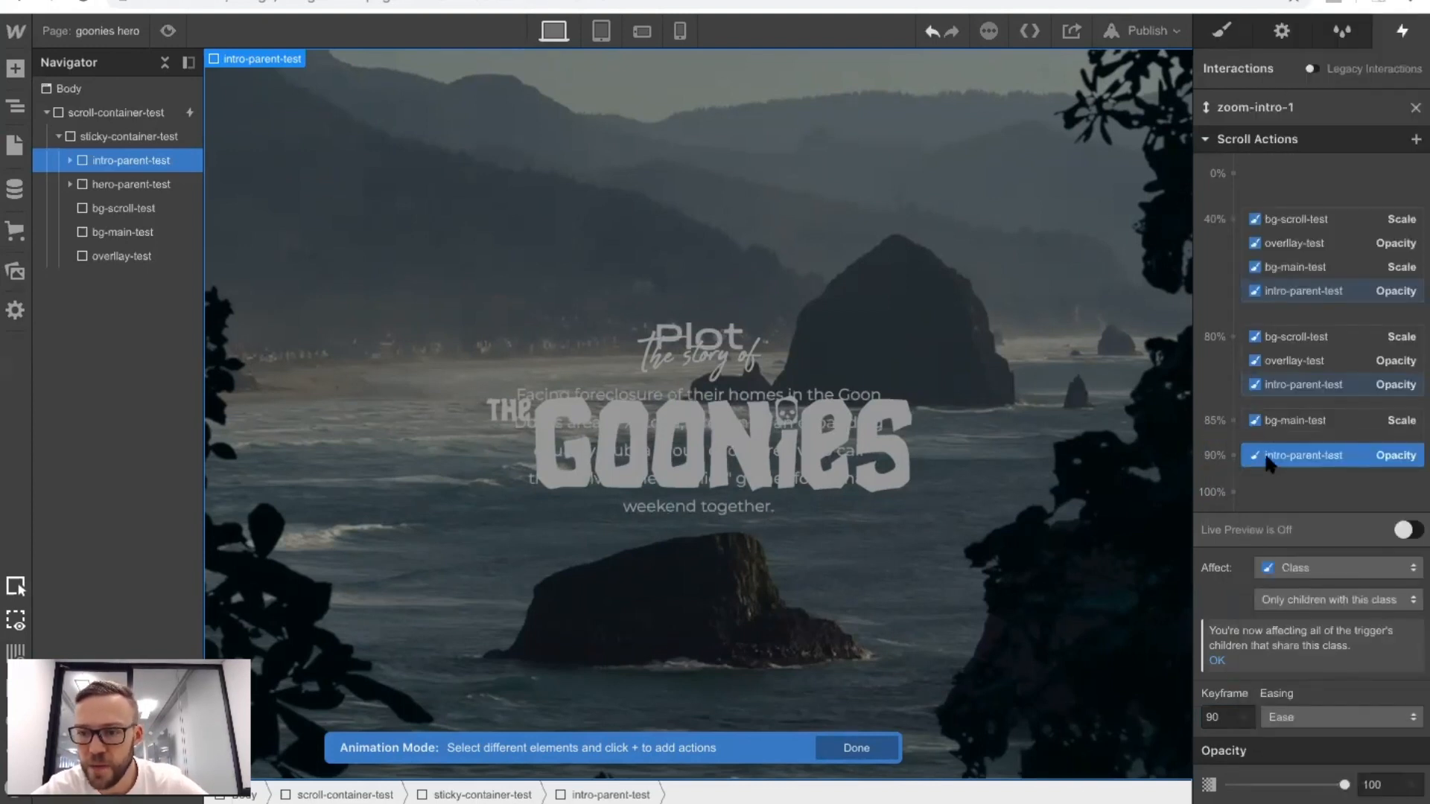
Compare the Opacity actions of intro-parent-test at the 80% and 90% keyframes.
click(1286, 384)
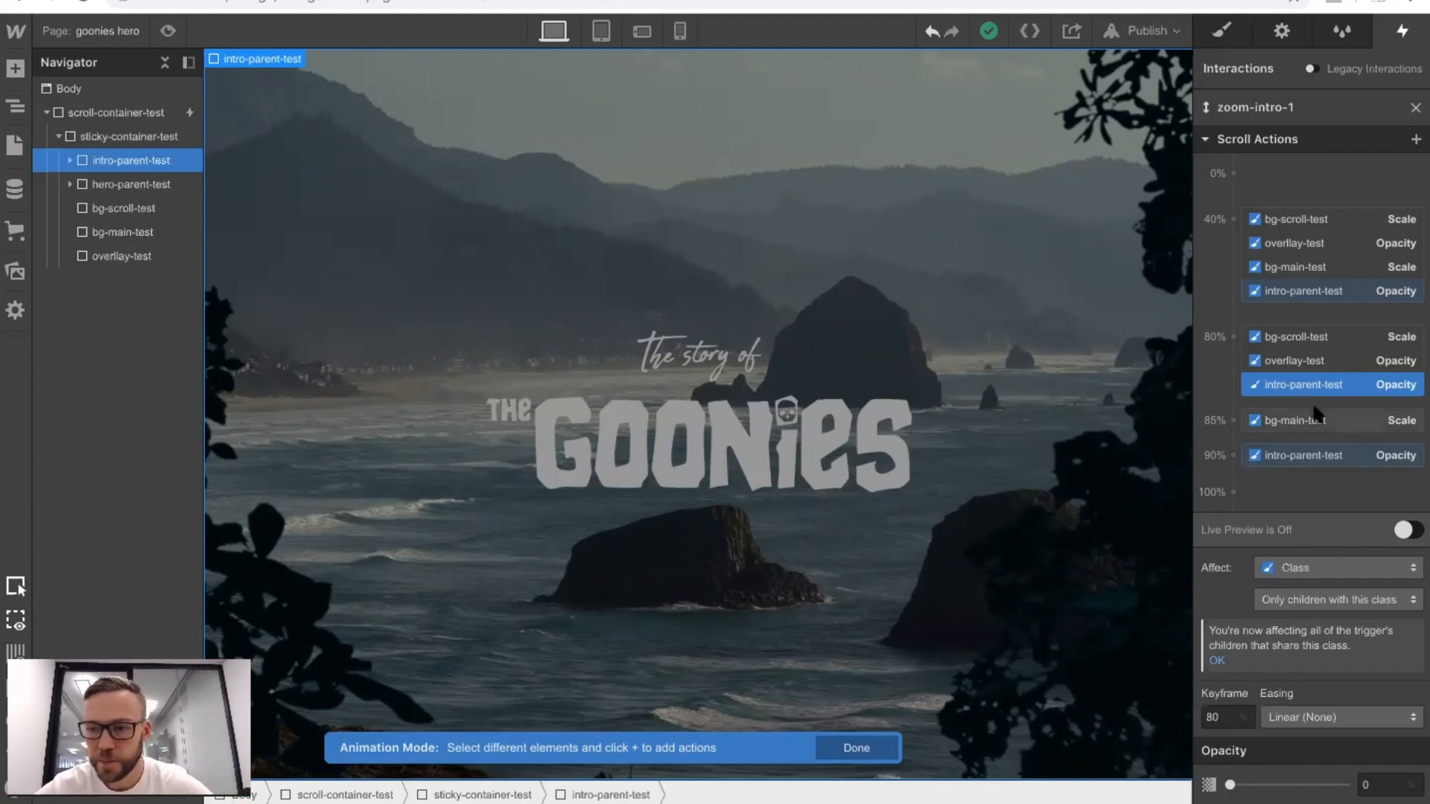
click(1294, 402)
click(1288, 384)
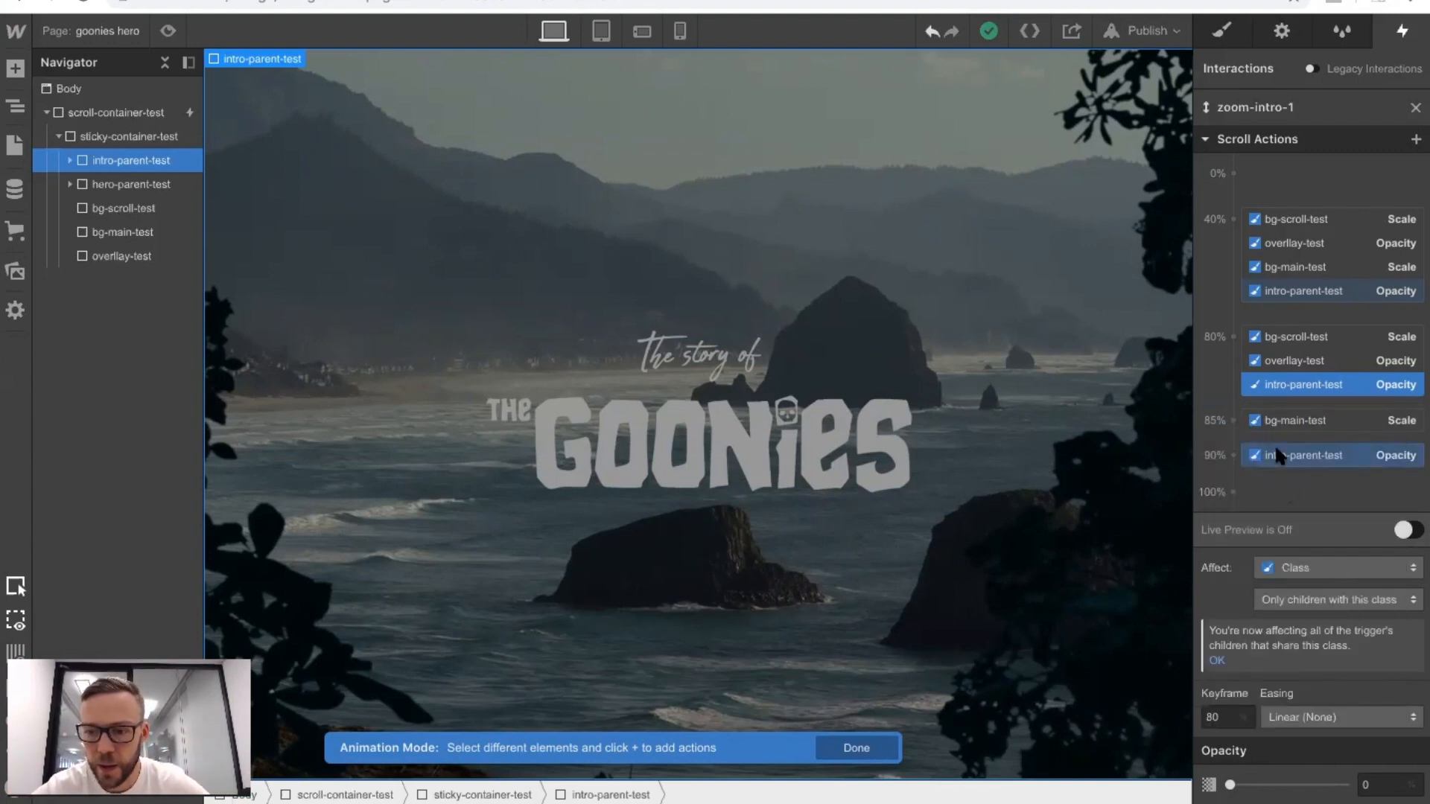
click(1275, 453)
click(1266, 385)
Add Opacity actions of 100% for hero-parent-test at the 40% and 80% keyframes.
click(156, 180)
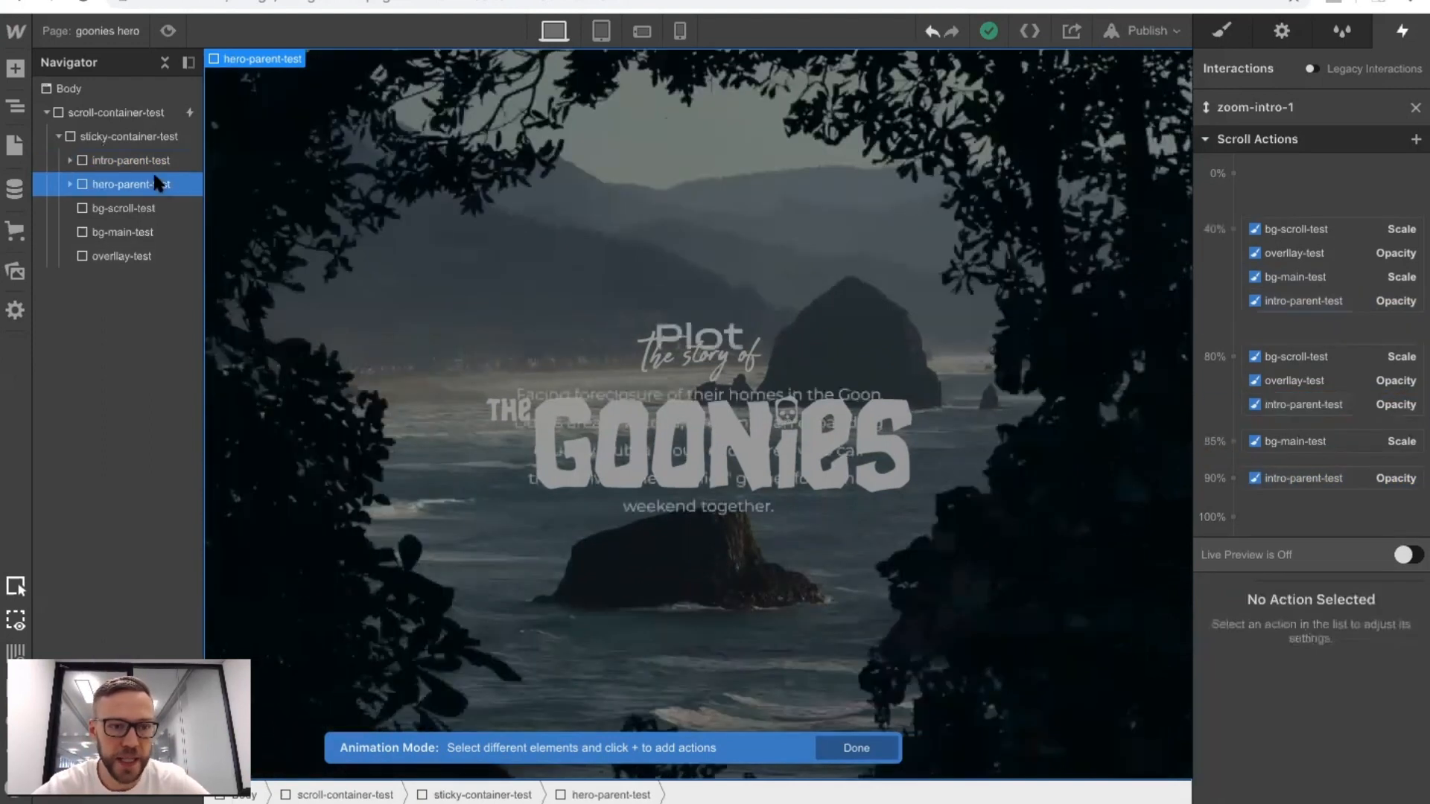
click(1233, 230)
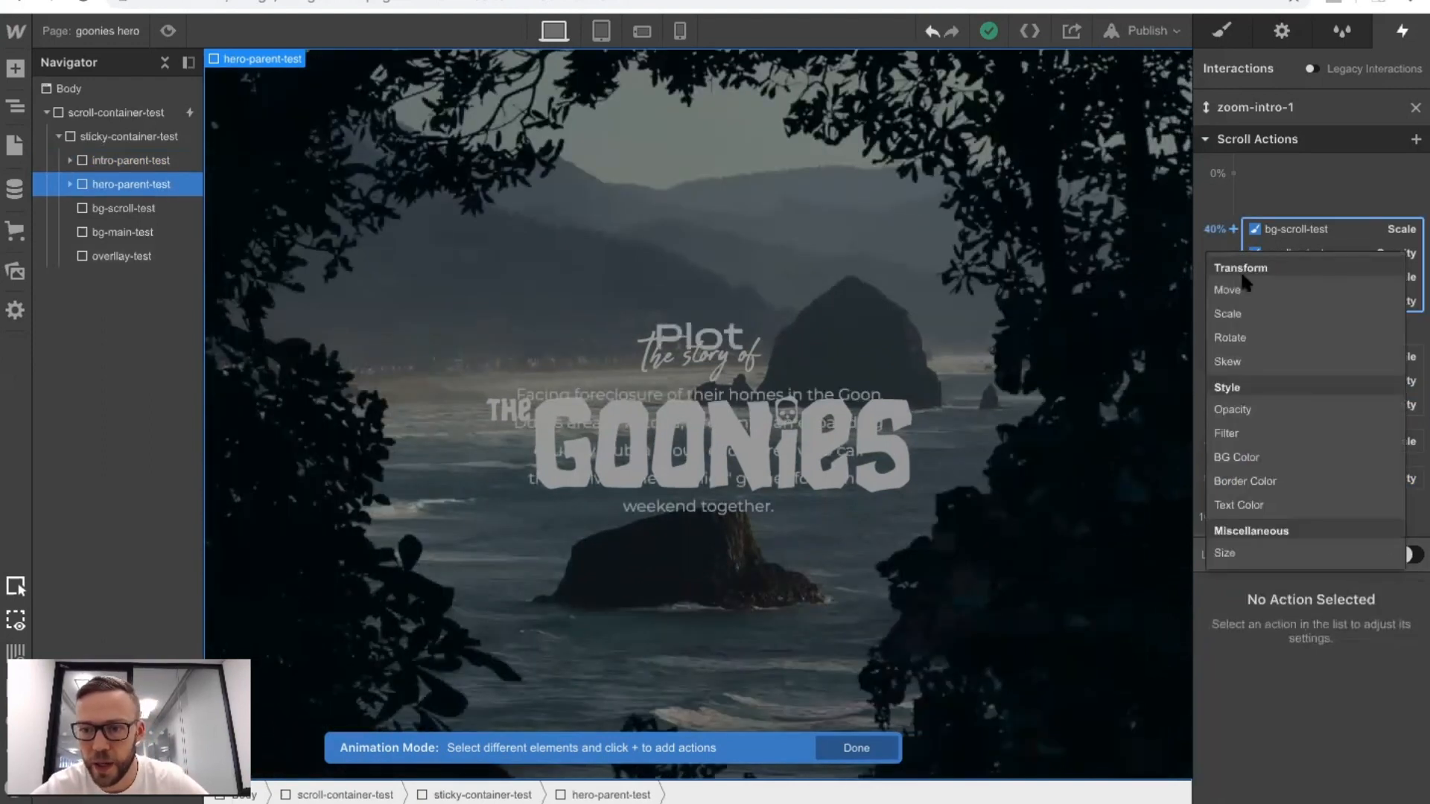
click(1259, 410)
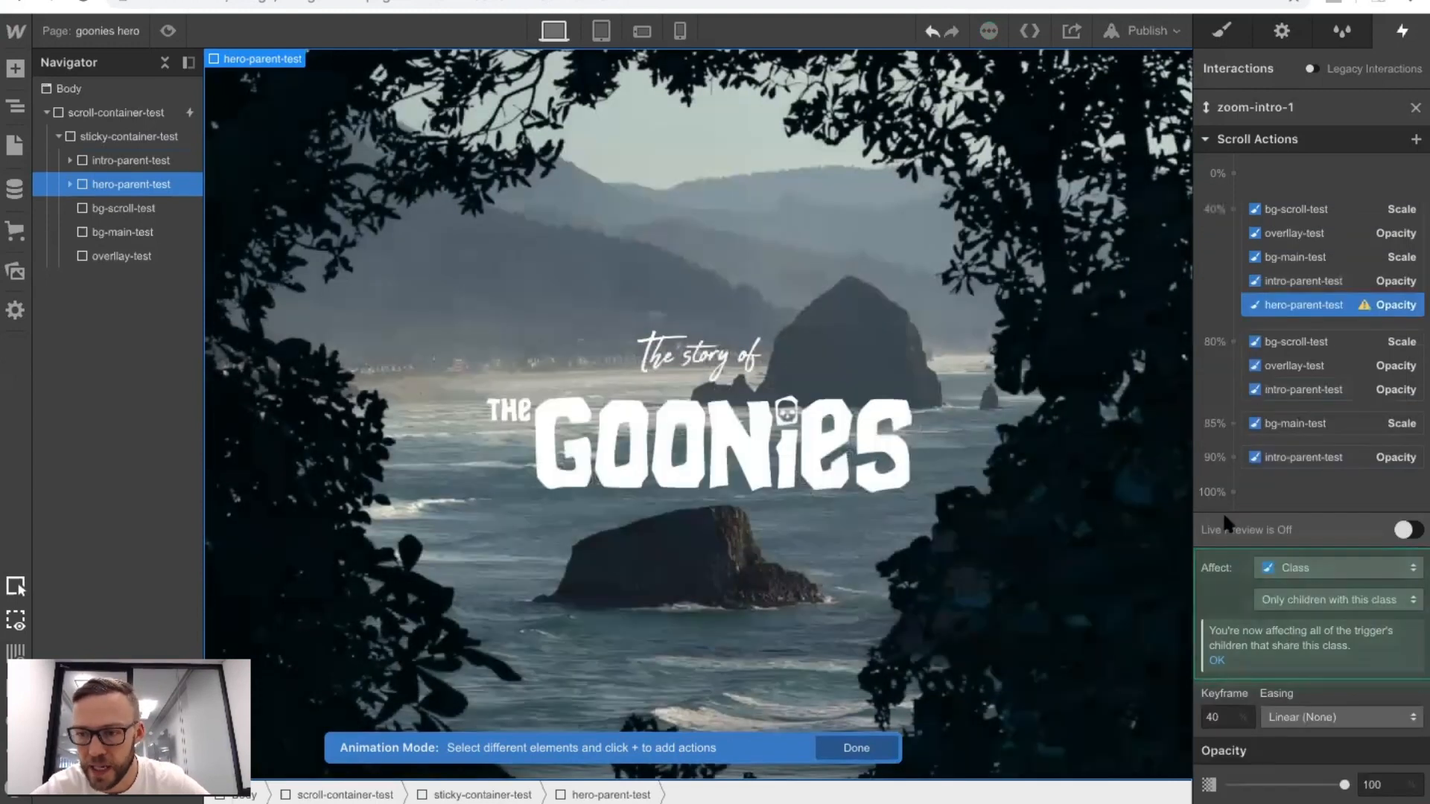
click(1233, 343)
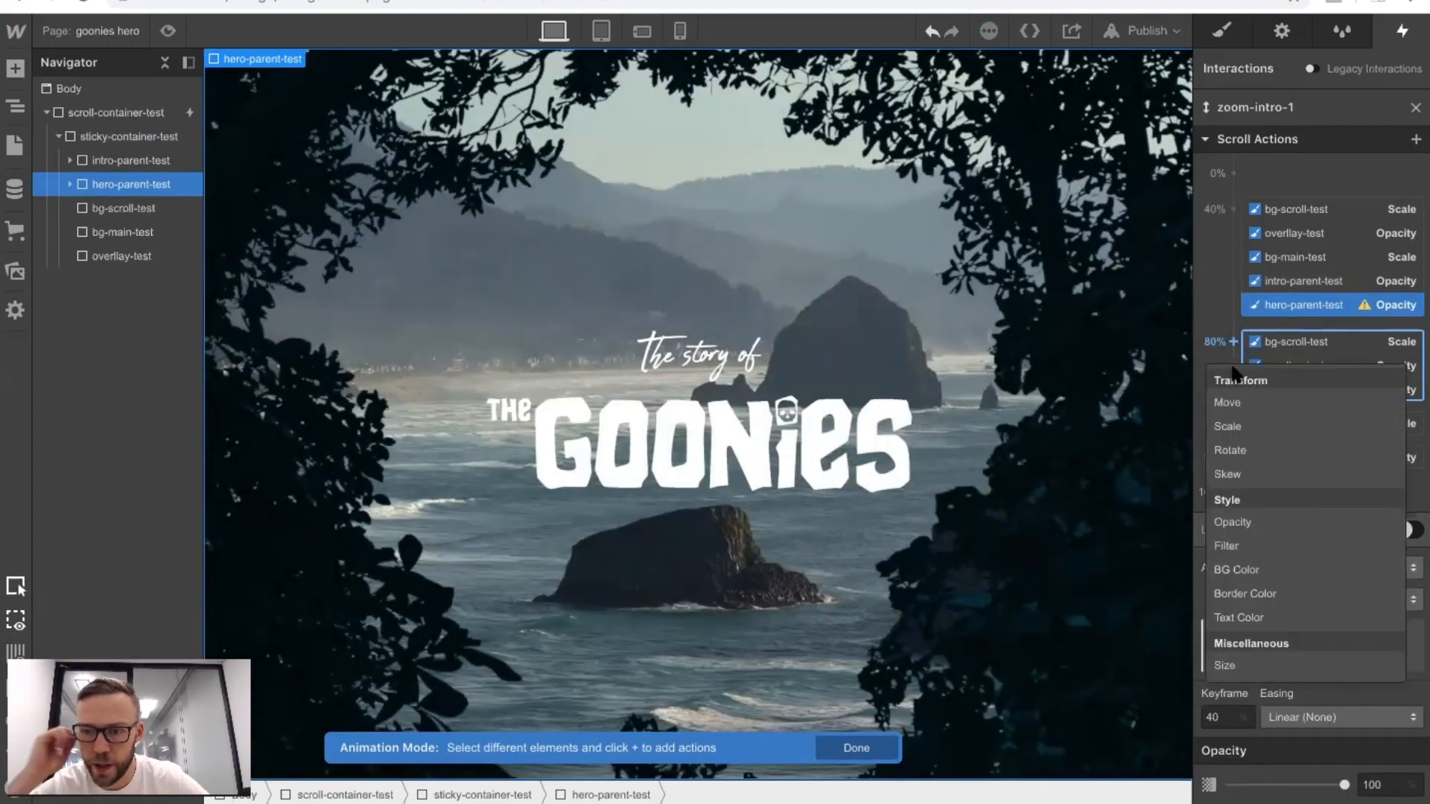
click(1233, 522)
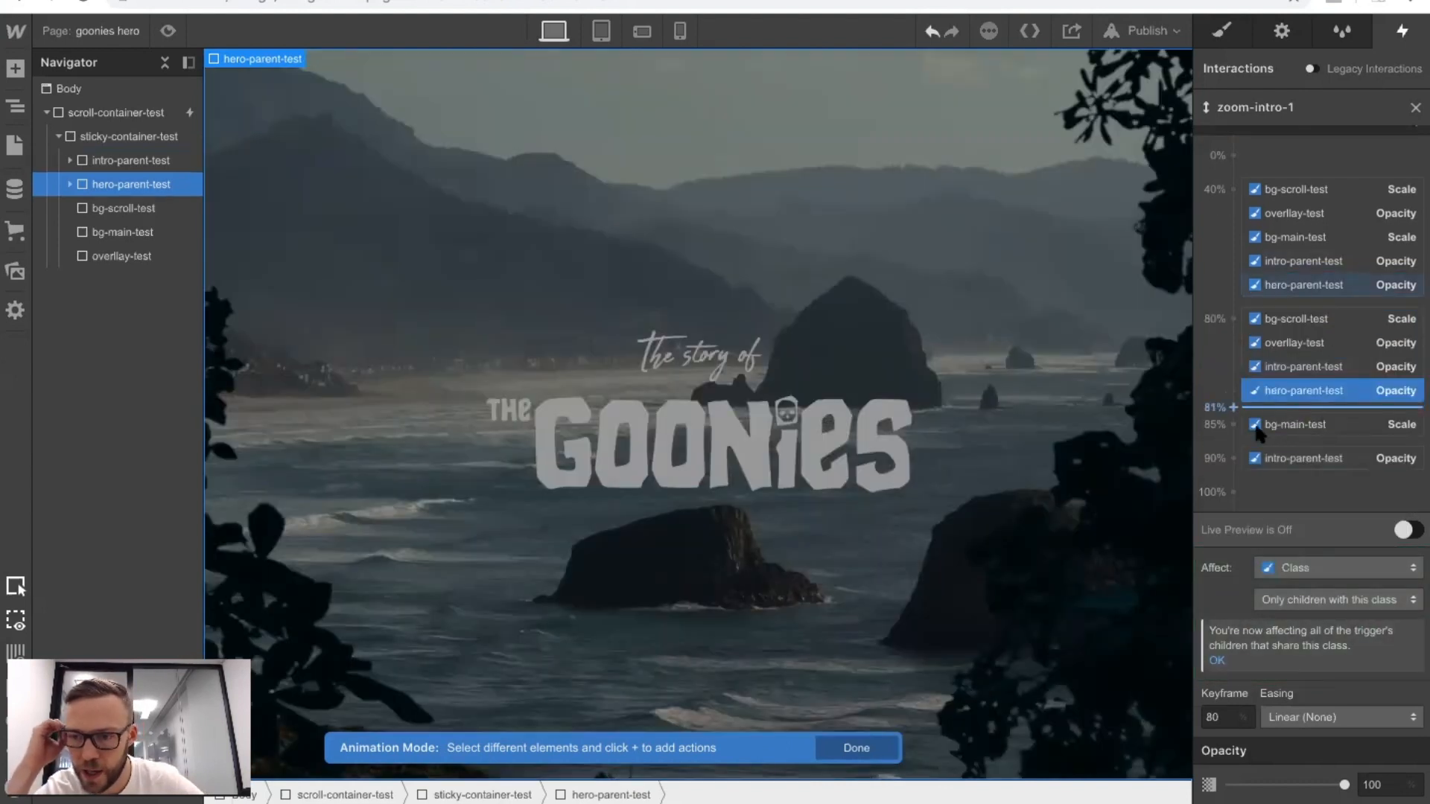
Add an Opacity action of 0% for hero-parent-test at the 90% keyframe and check the crossfade in preview mode.
click(1233, 459)
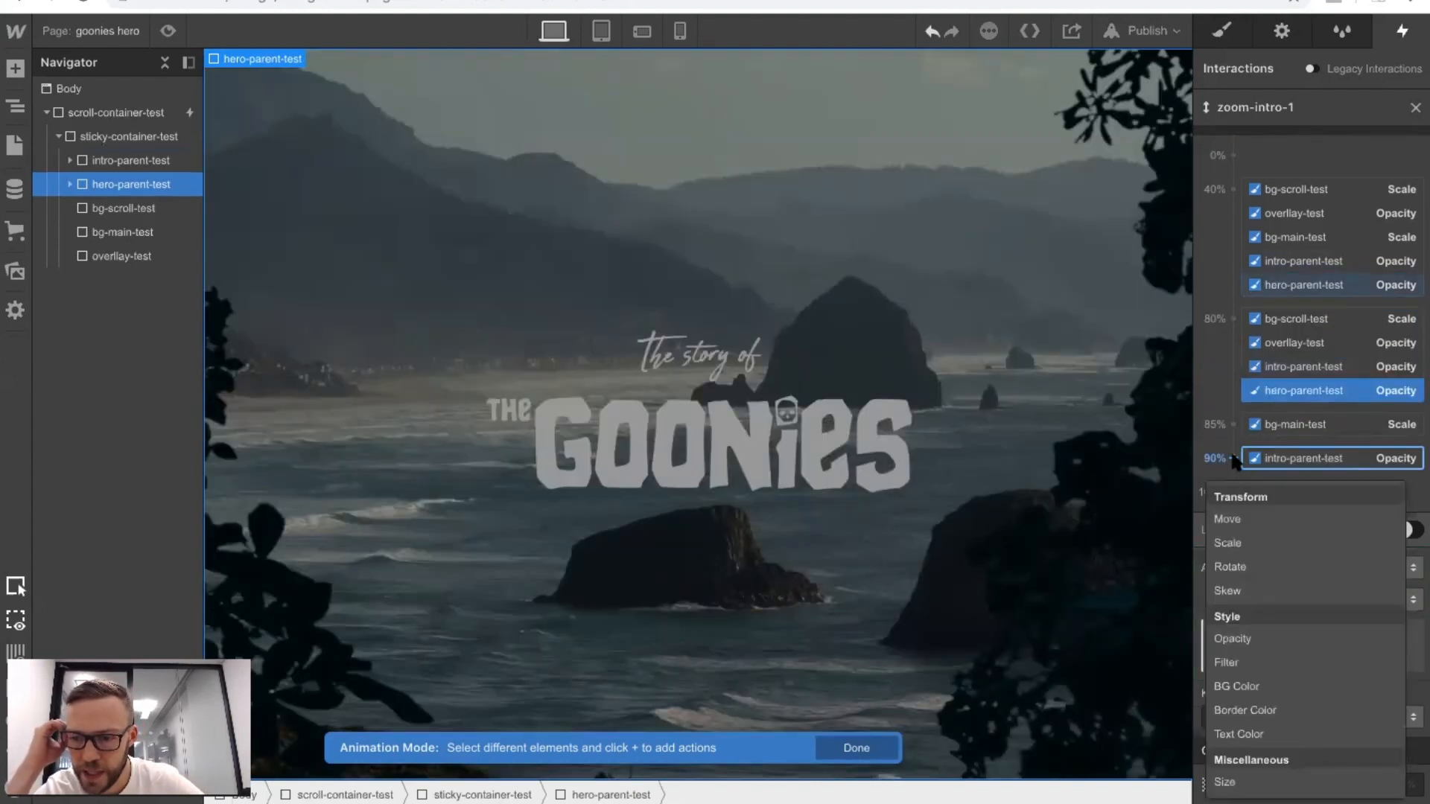
click(1230, 639)
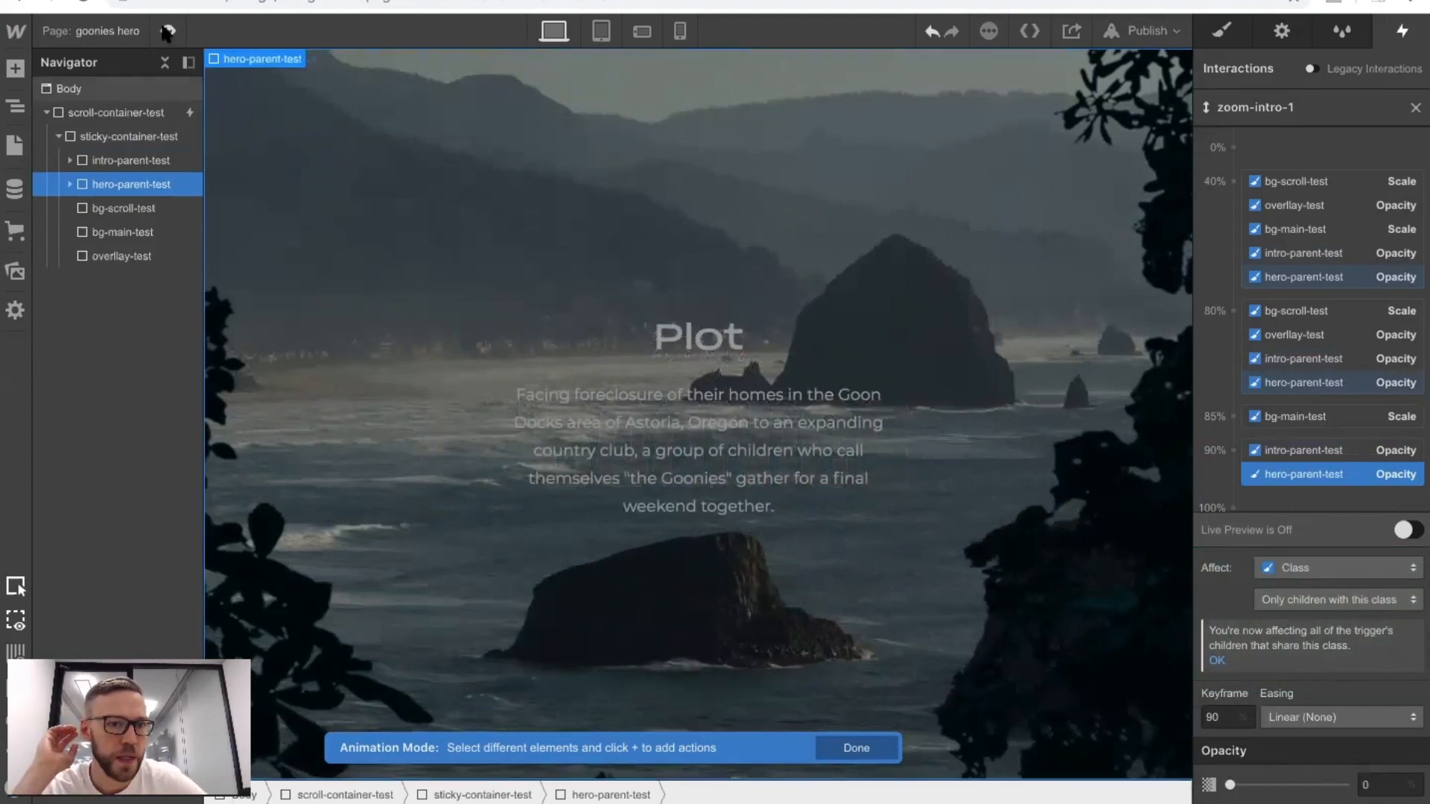
click(168, 31)
scroll(435, 260, down, 5)
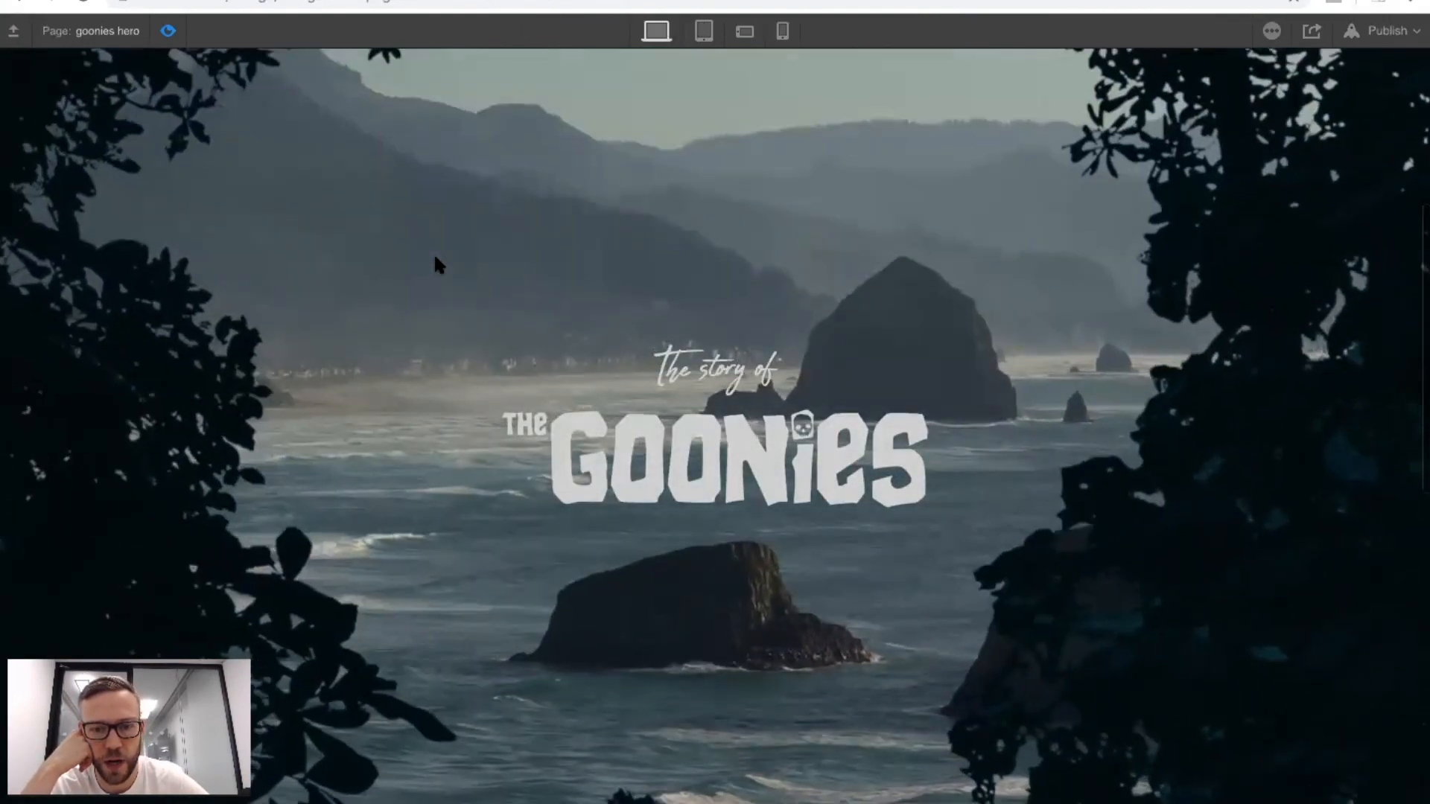
scroll(435, 261, down, 5)
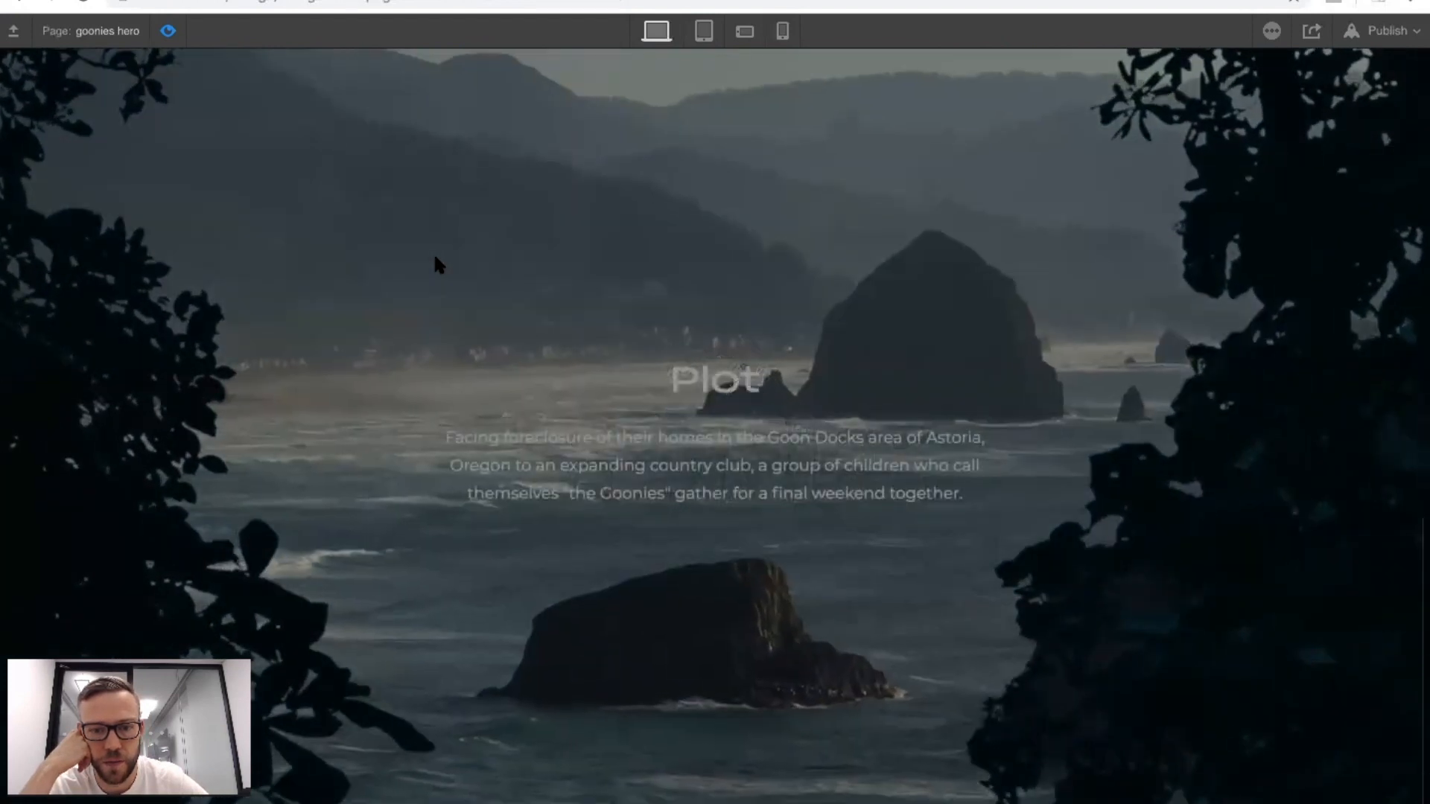
scroll(436, 262, up, 5)
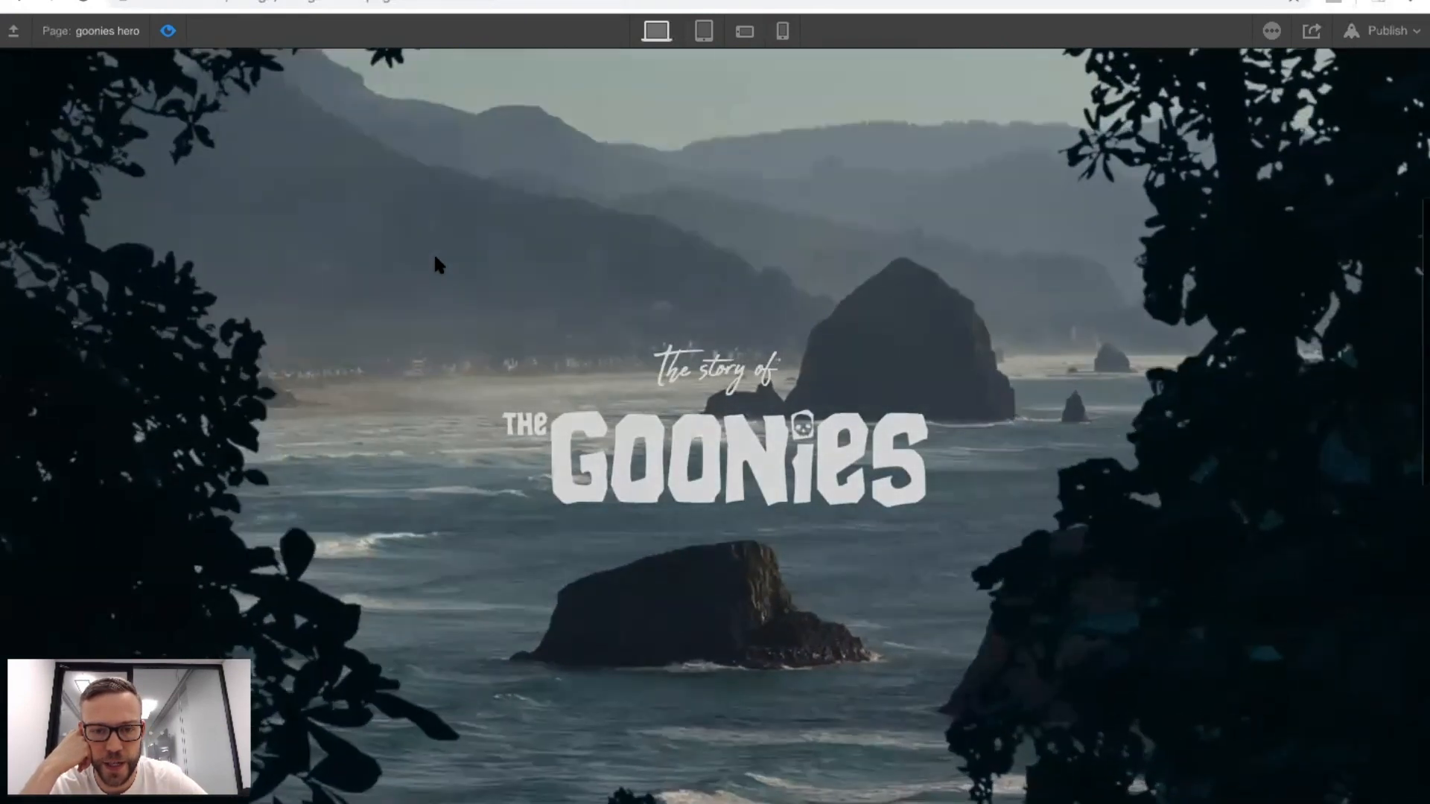
scroll(433, 252, down, 5)
scroll(433, 253, up, 5)
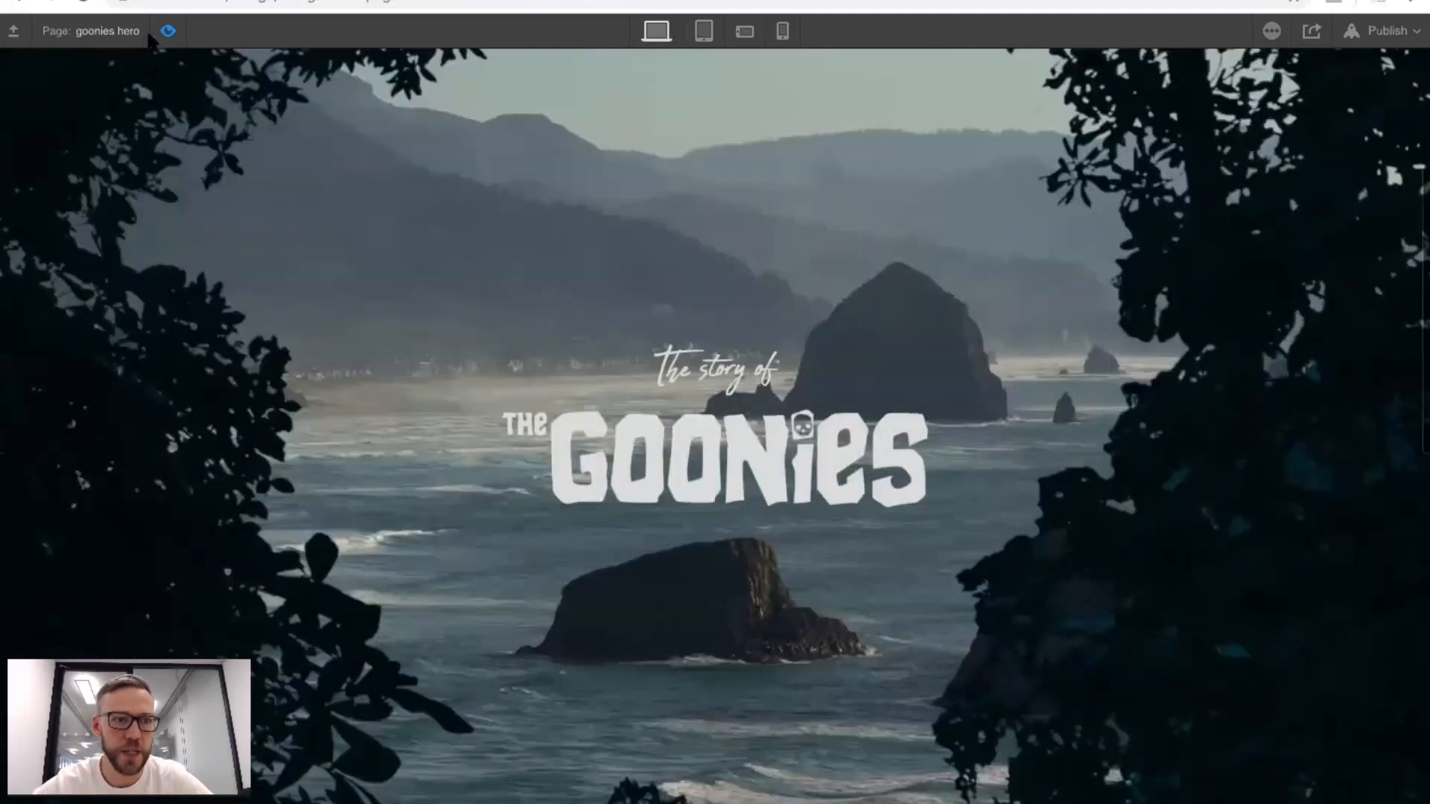
click(167, 30)
Move the ending Opacity keyframe of hero-parent-test to 85% and check the title fade-out in preview mode.
scroll(1270, 462, down, 1)
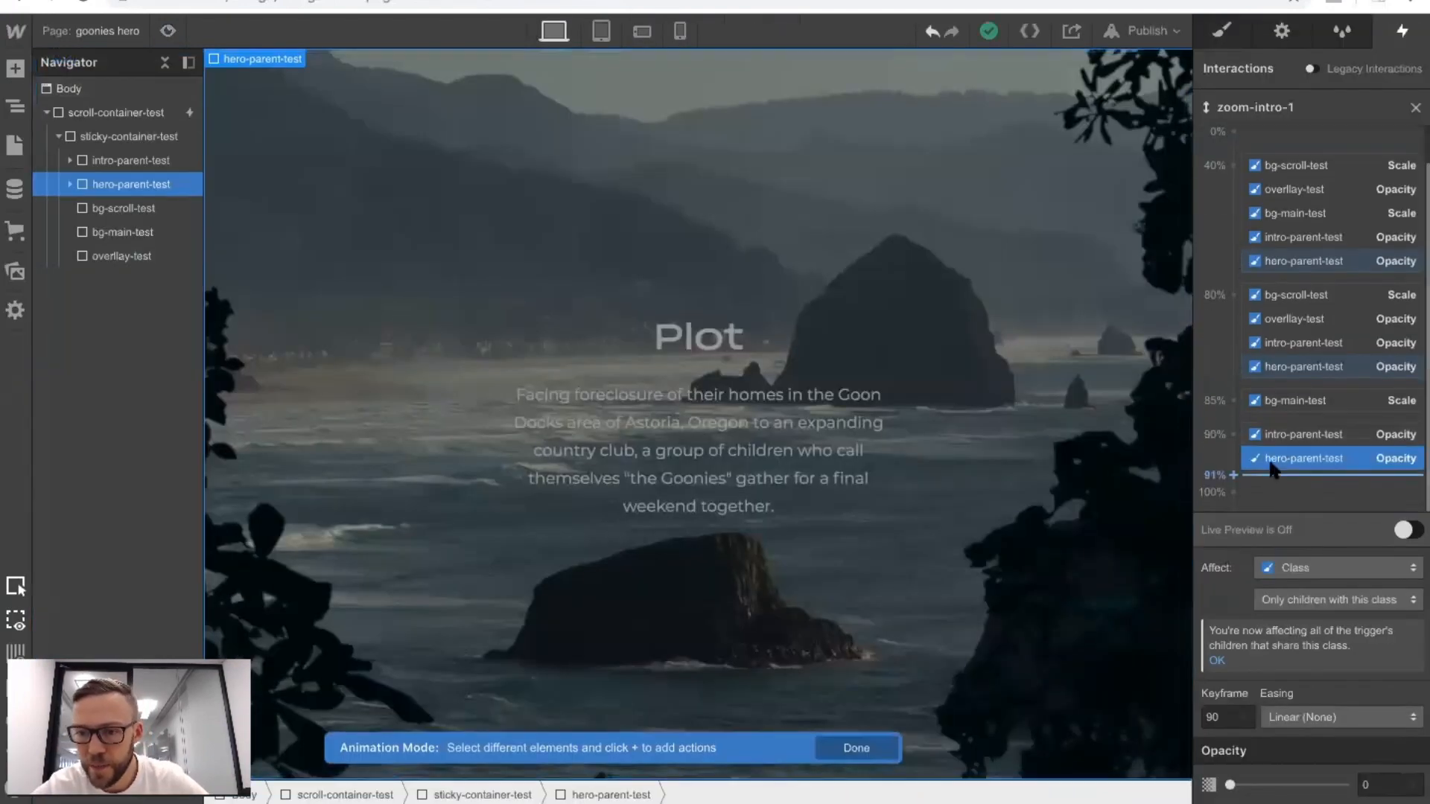
click(1227, 716)
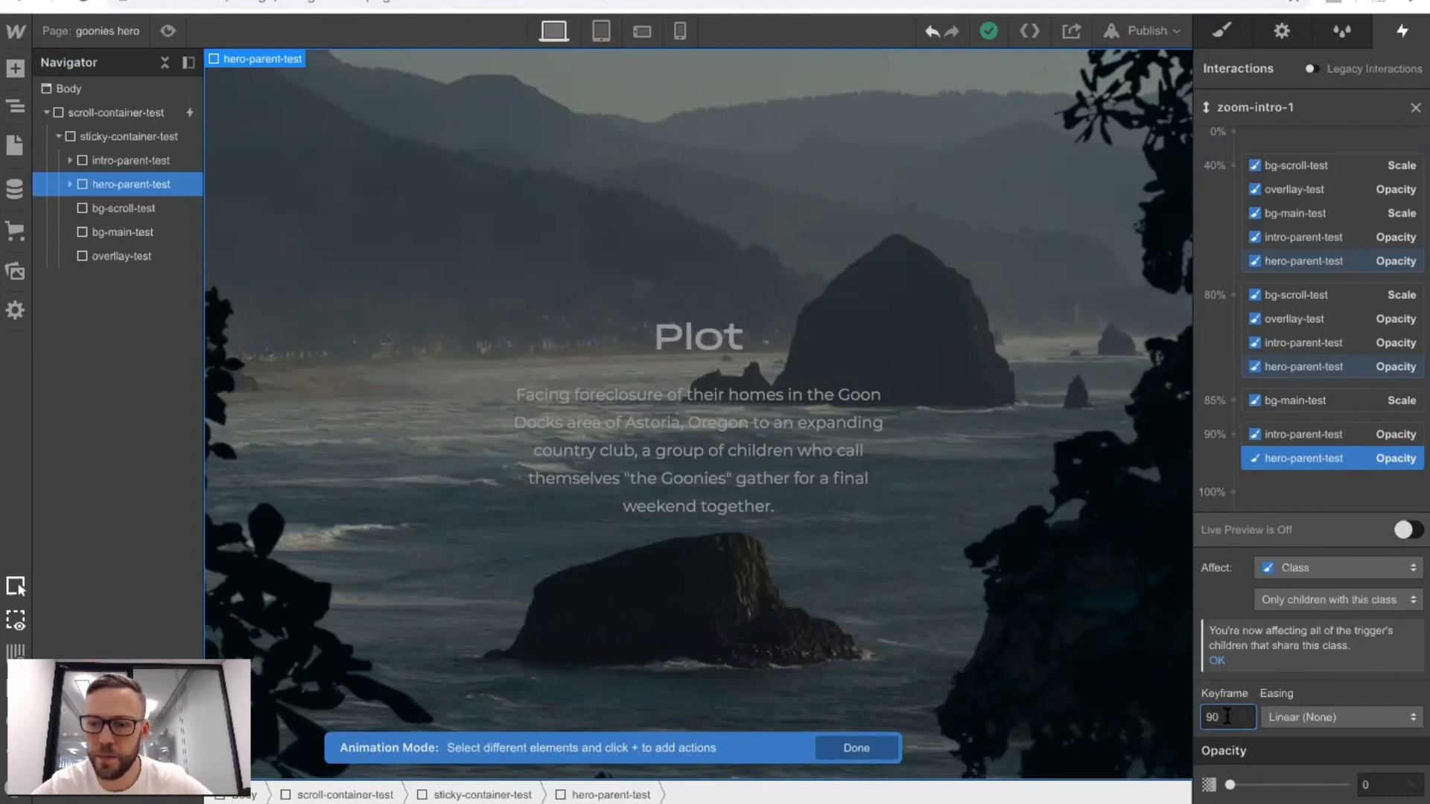
key(BackSpace)
key(BackSpace)
text(88)
key(BackSpace)
text(5)
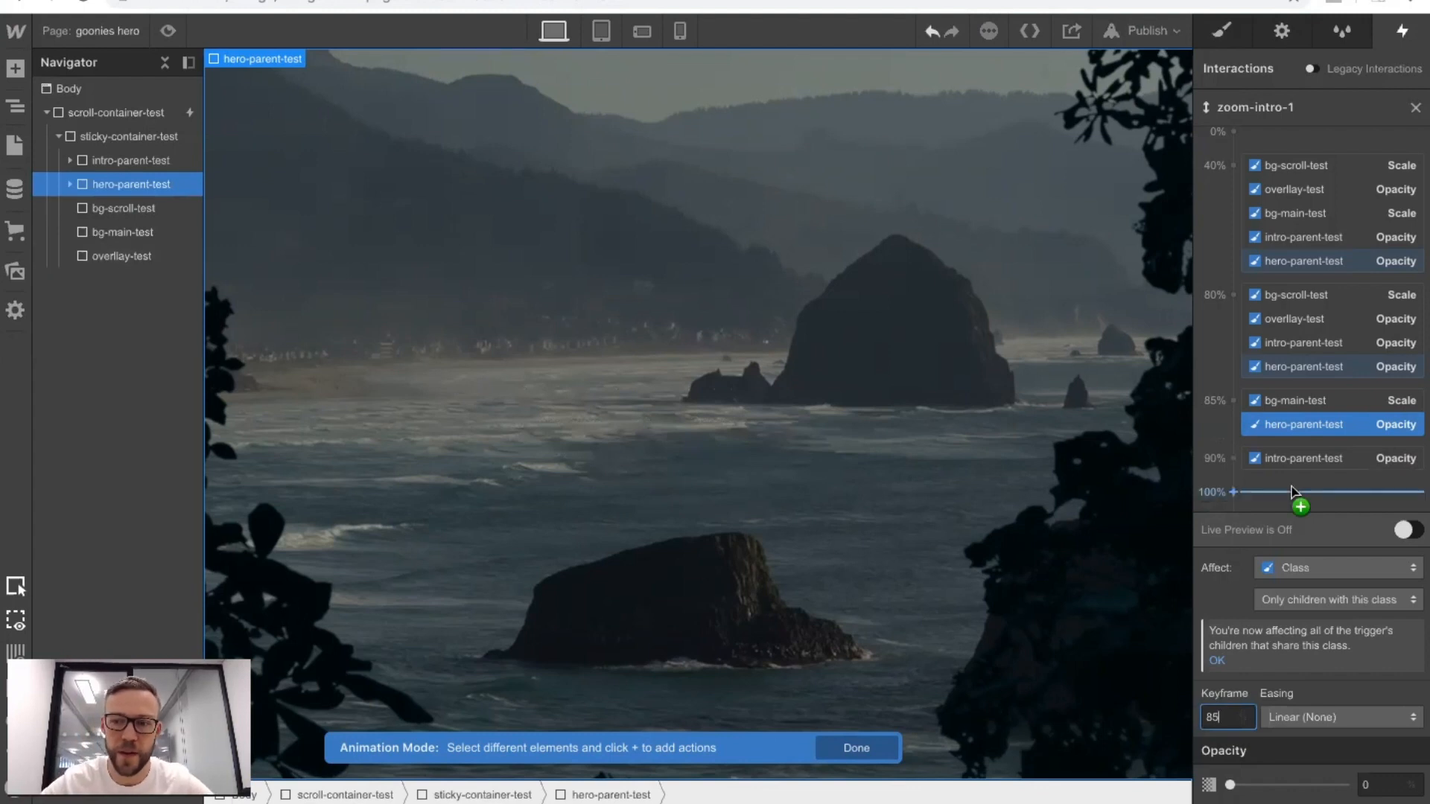
click(167, 31)
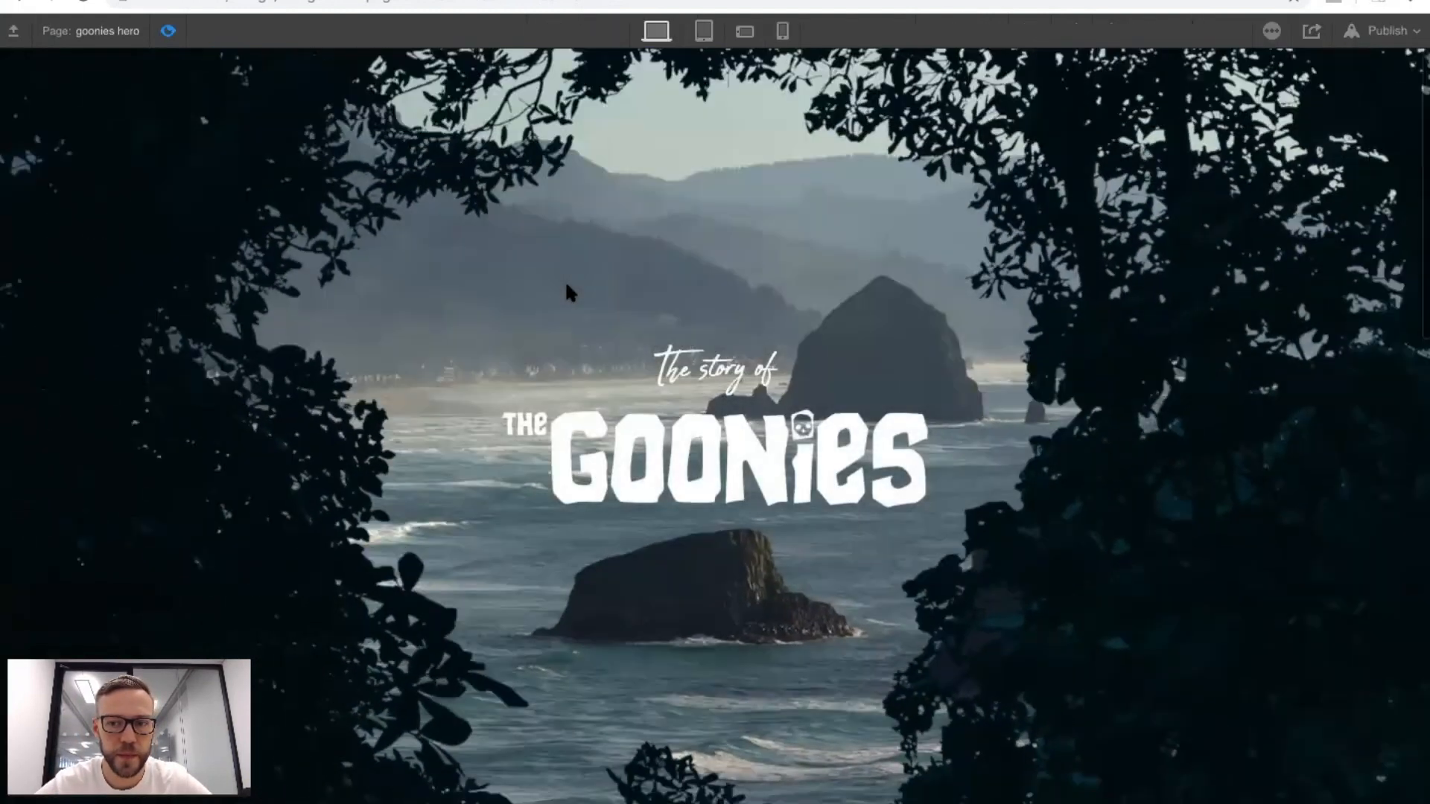
scroll(567, 290, down, 5)
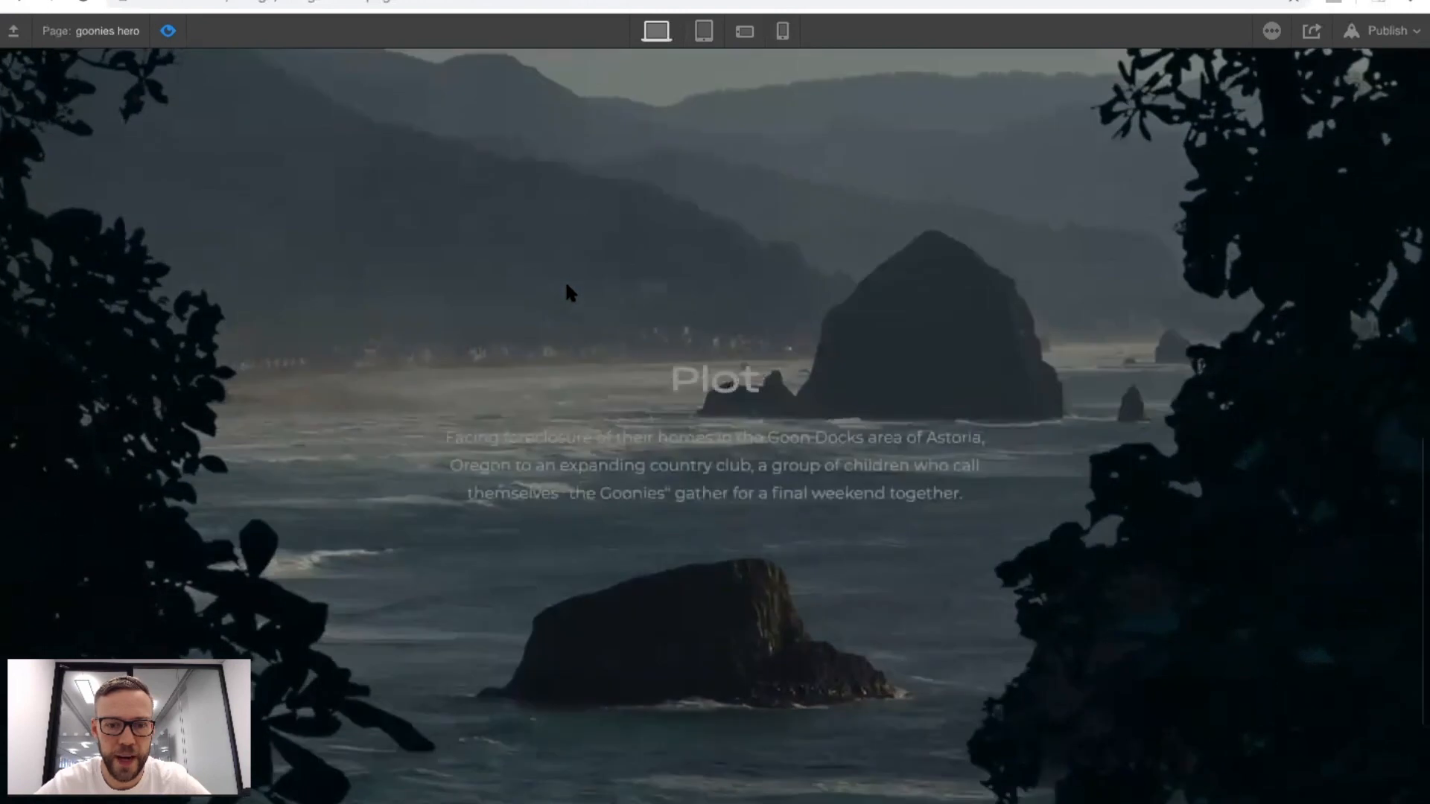
scroll(567, 292, up, 5)
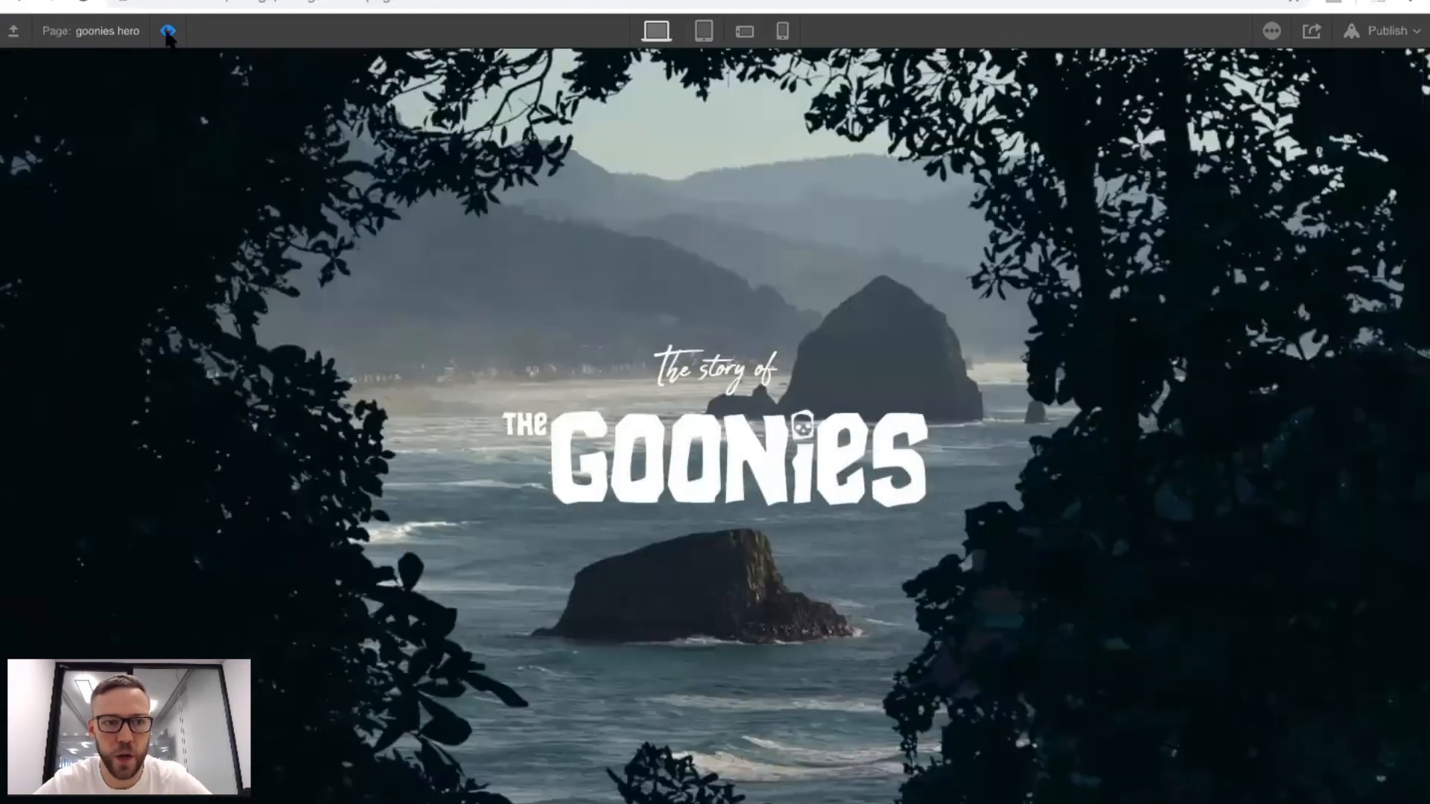
click(168, 31)
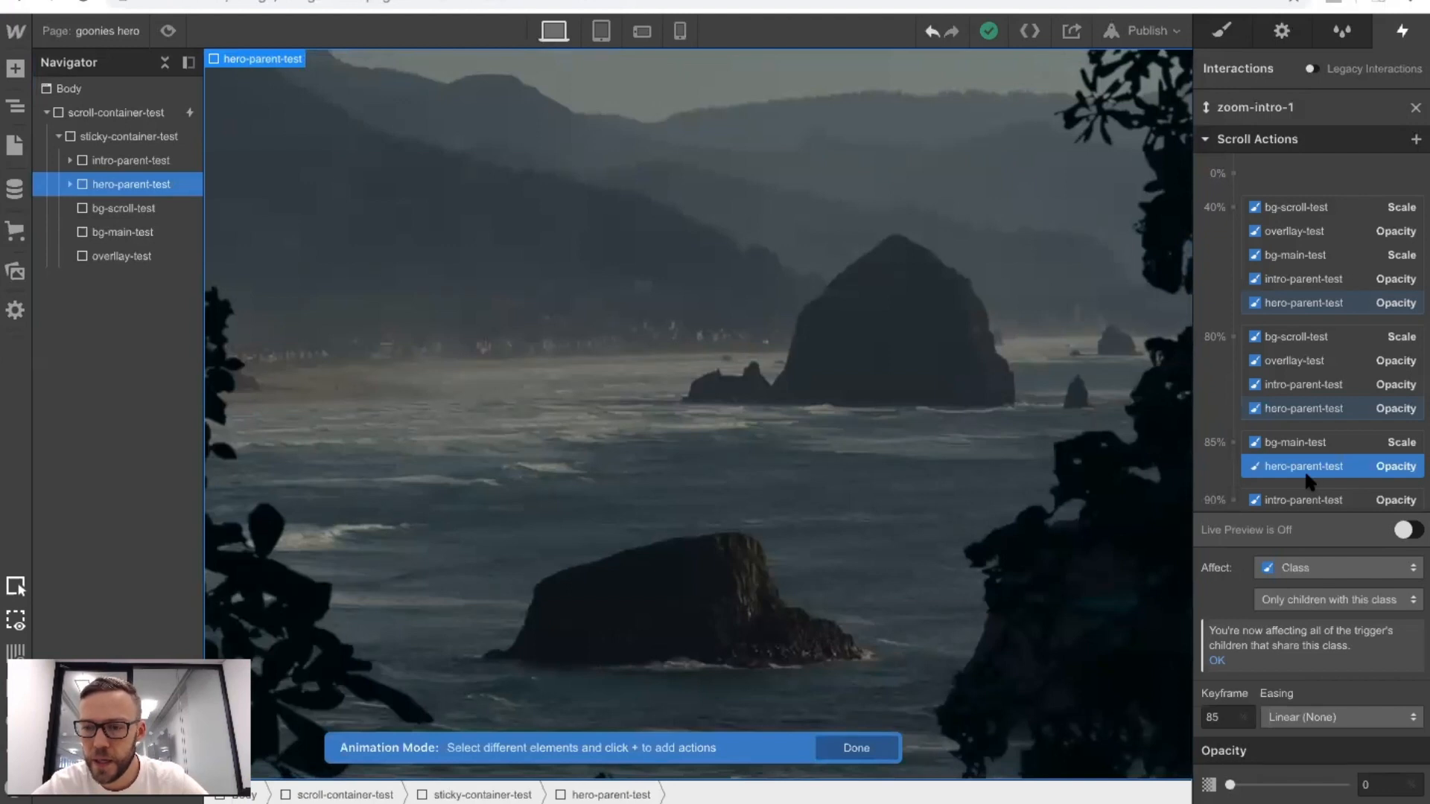
Move the ending Opacity keyframe of intro-parent-test to 95% and check the scroll animation in preview mode.
scroll(1276, 402, down, 1)
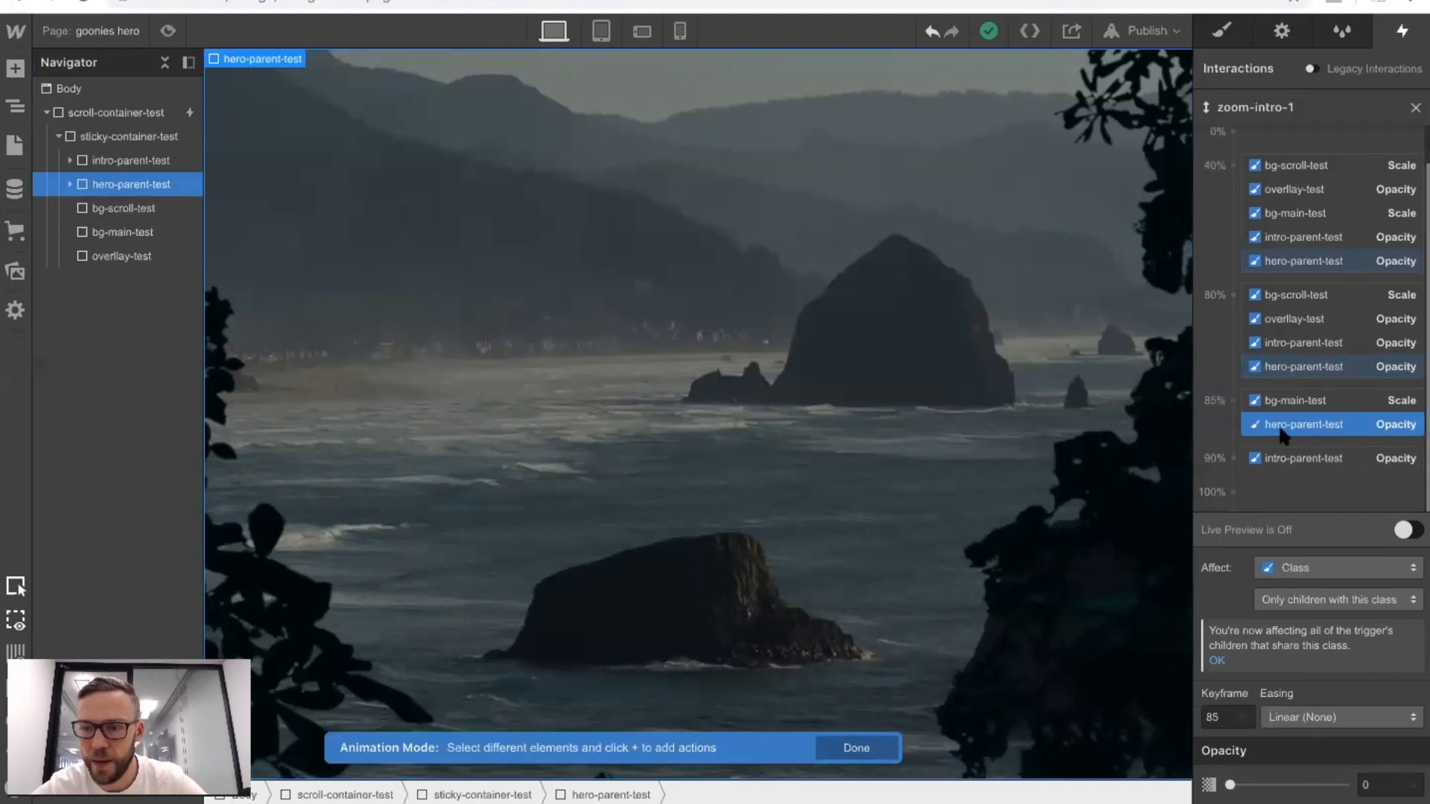
click(1278, 457)
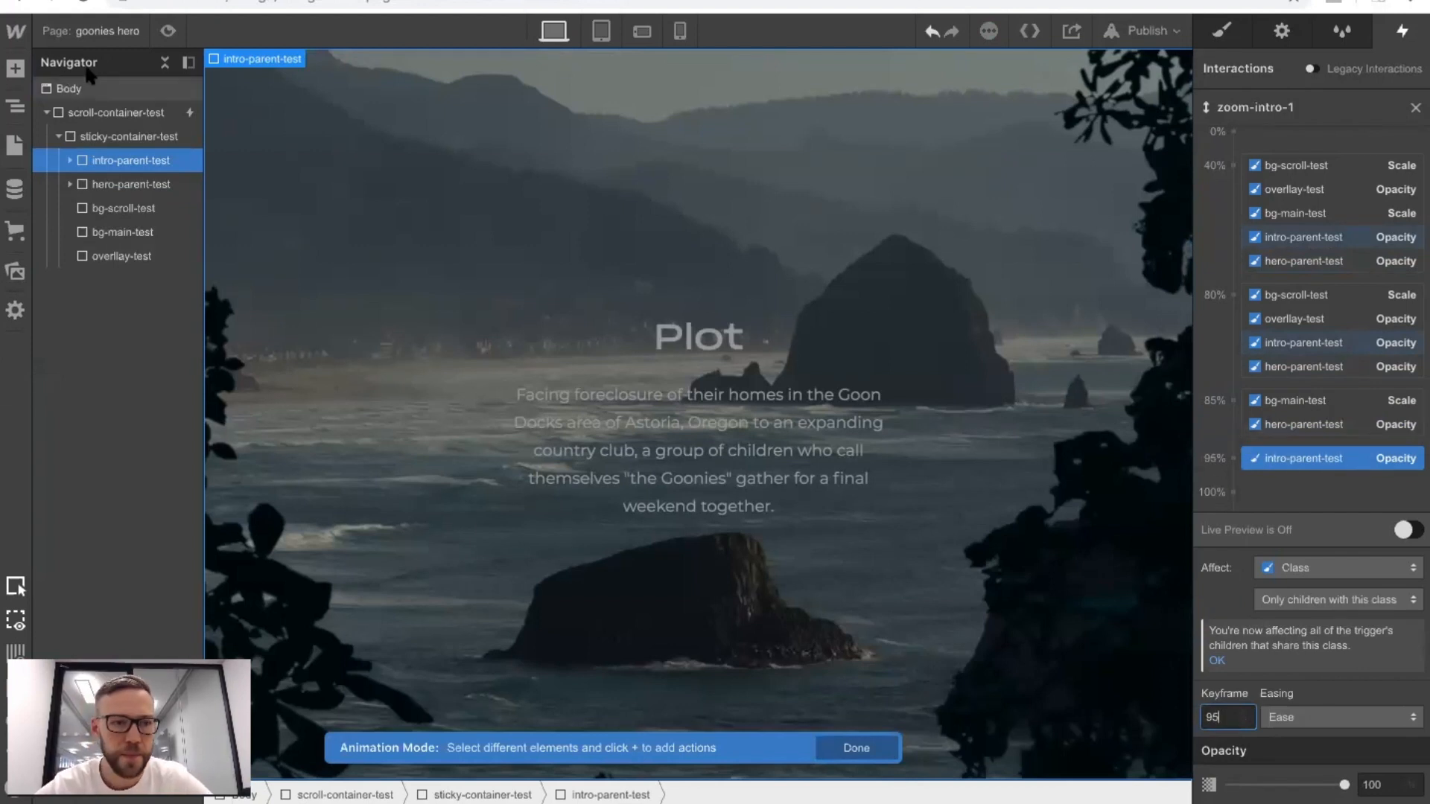
click(168, 34)
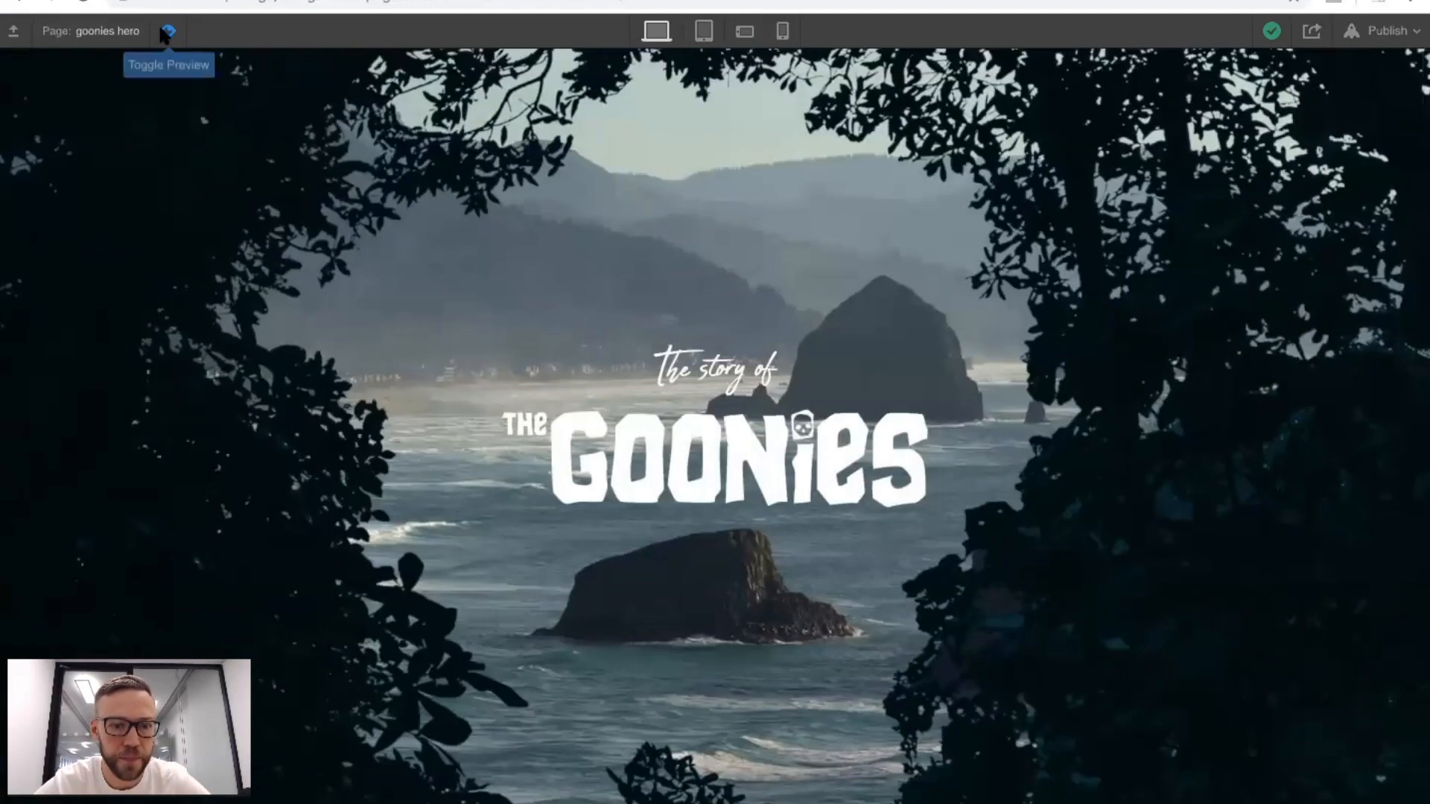
click(168, 30)
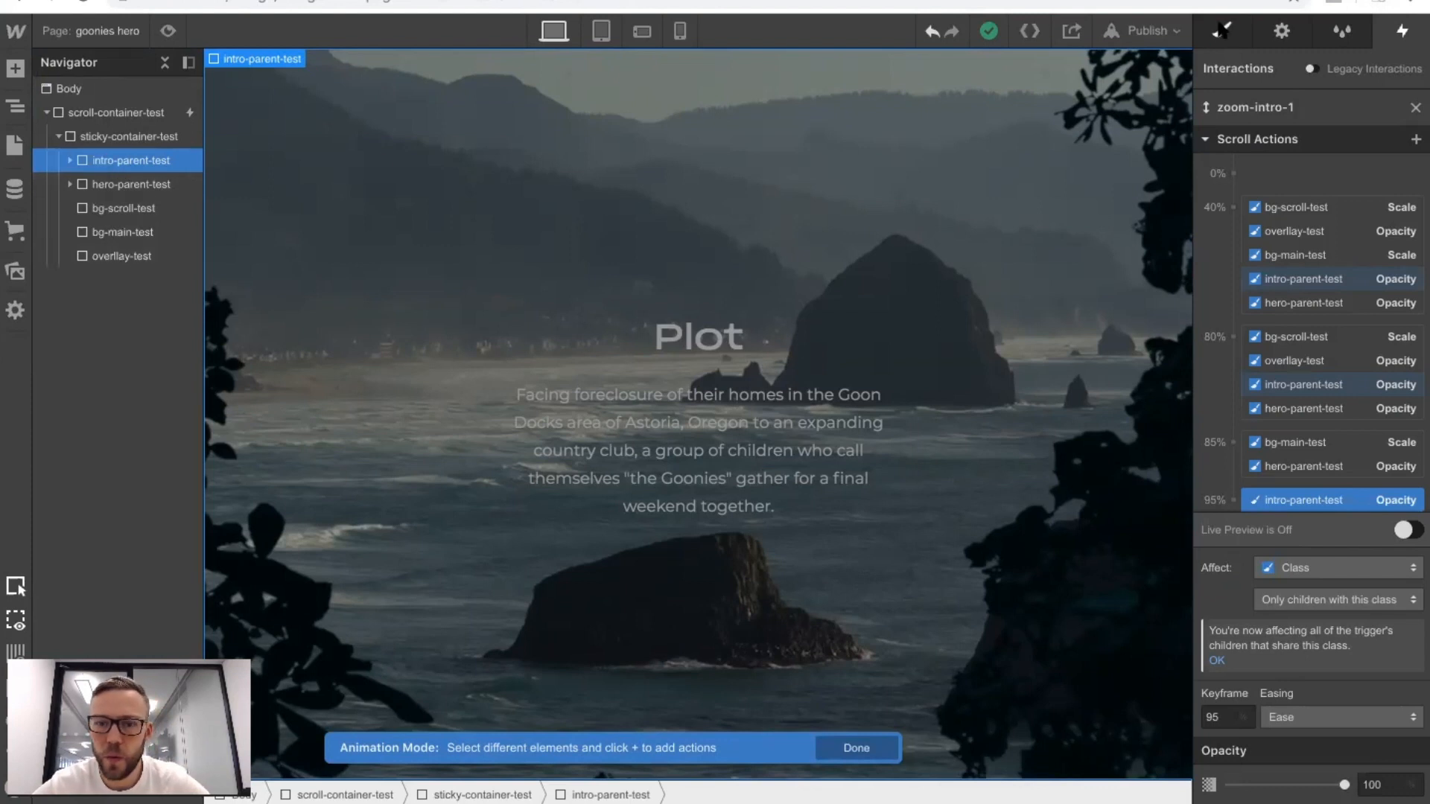
Set the z-index of intro-parent-test to 4 and check the intro text in preview mode.
click(1220, 32)
scroll(1311, 484, down, 5)
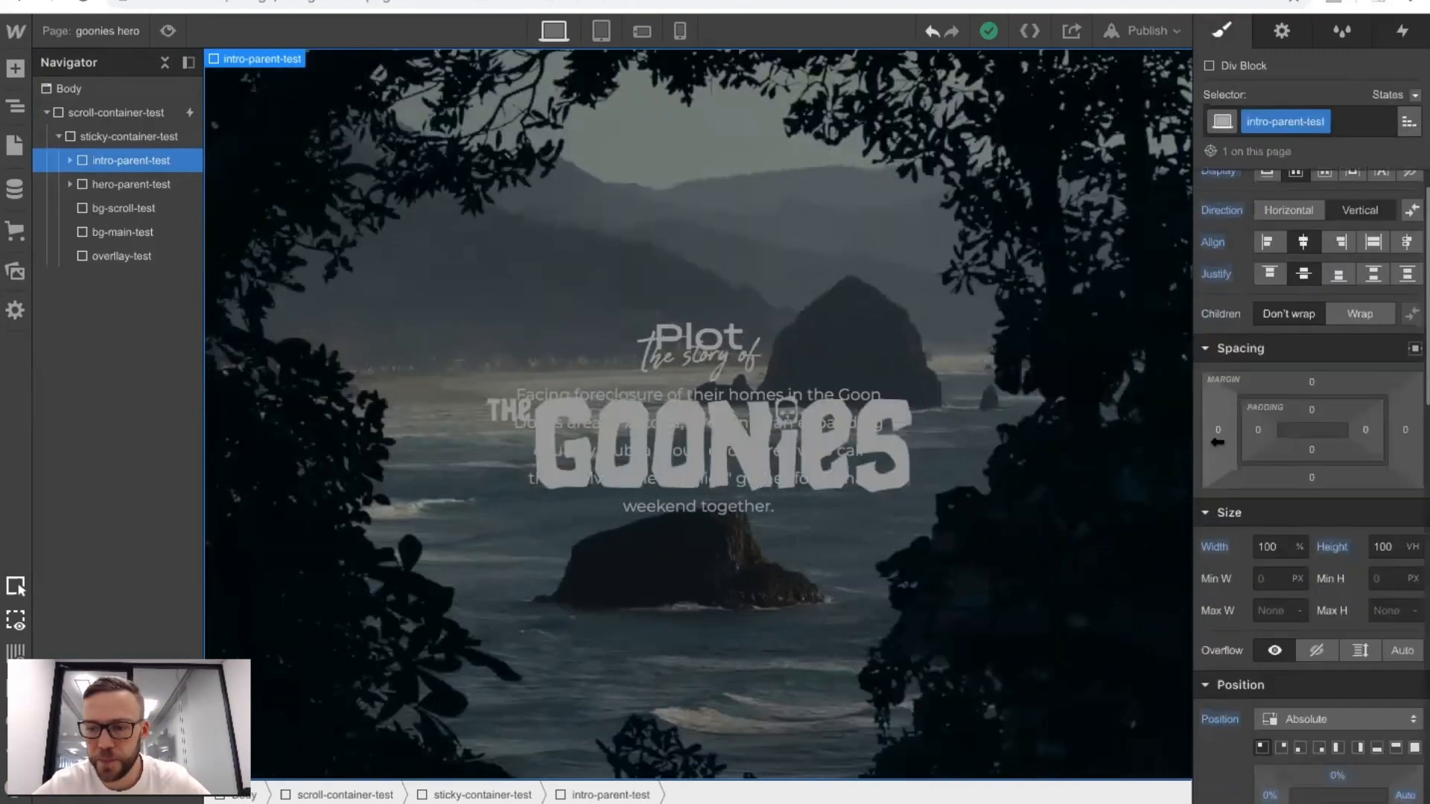
click(1396, 523)
text(4)
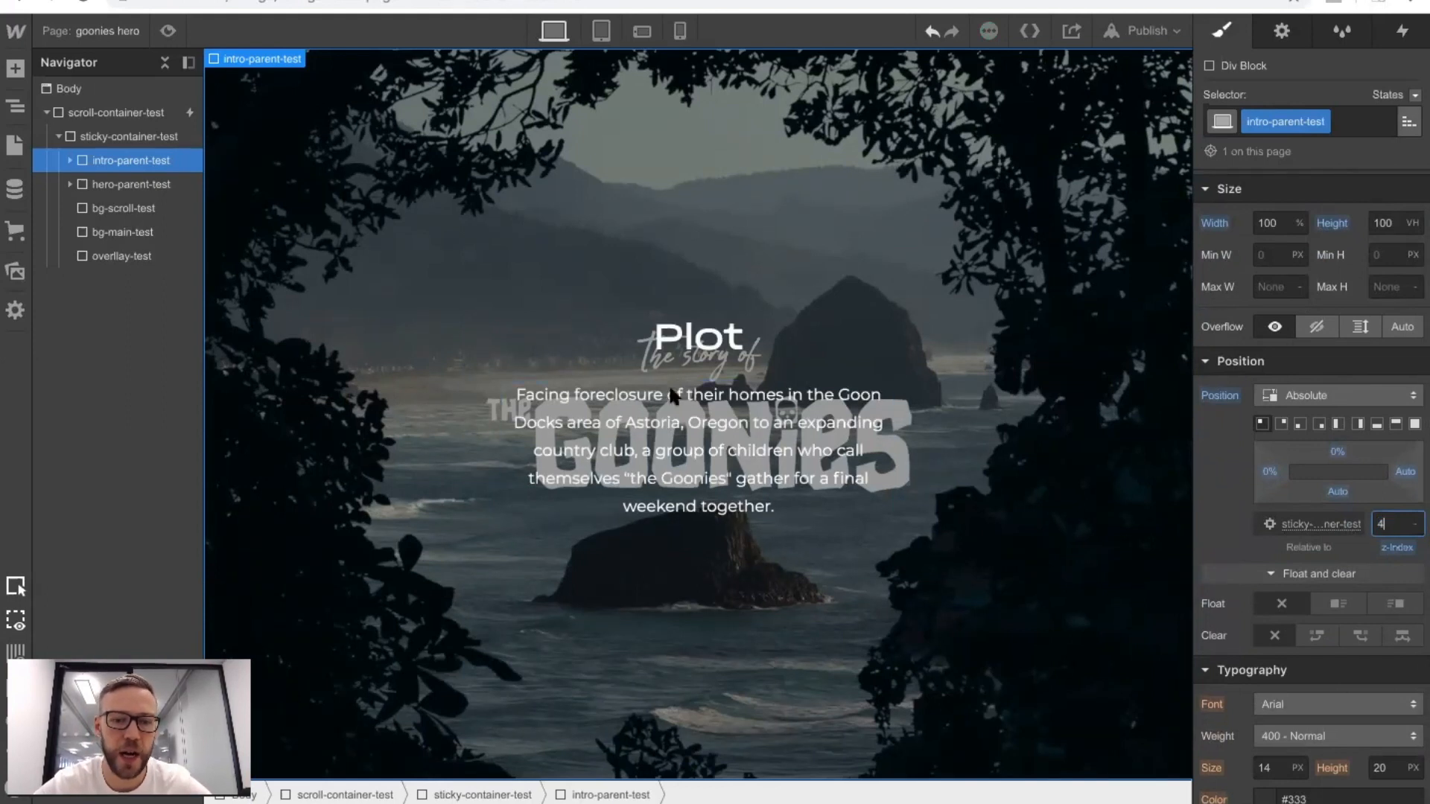
click(168, 30)
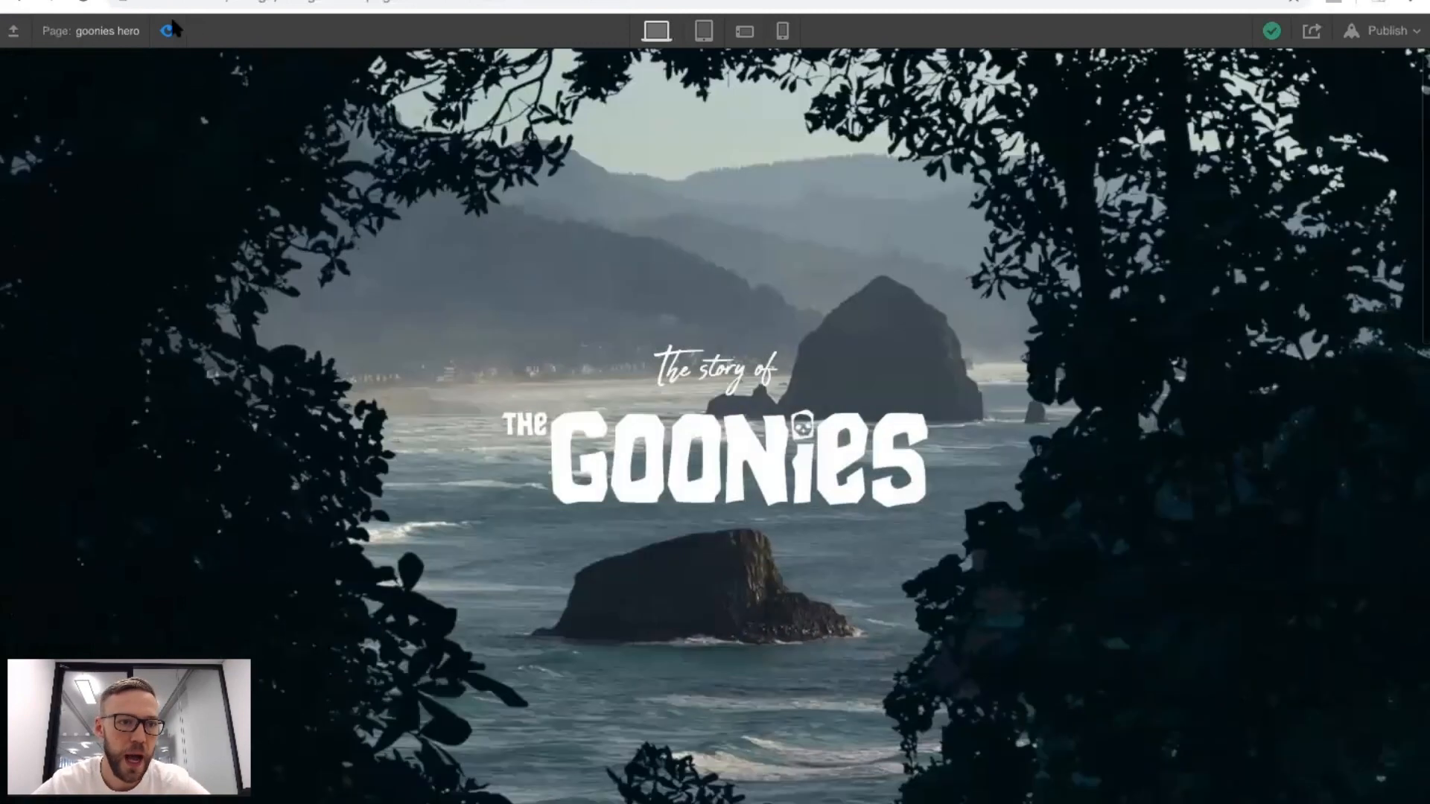
click(168, 30)
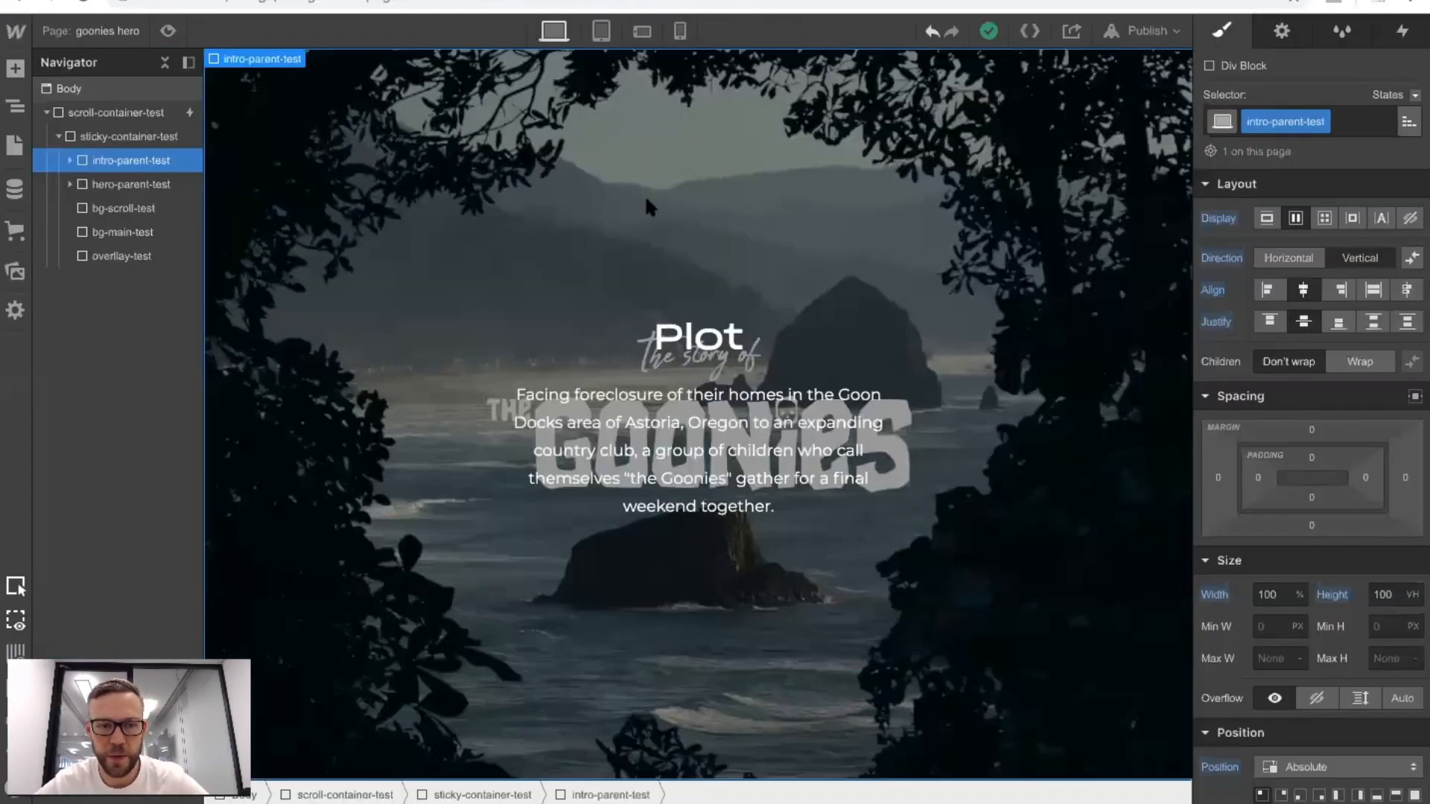
Open the zoom-intro-1 scroll animation of scroll-container-test for editing and expand intro-parent-test to show its child elements.
click(174, 117)
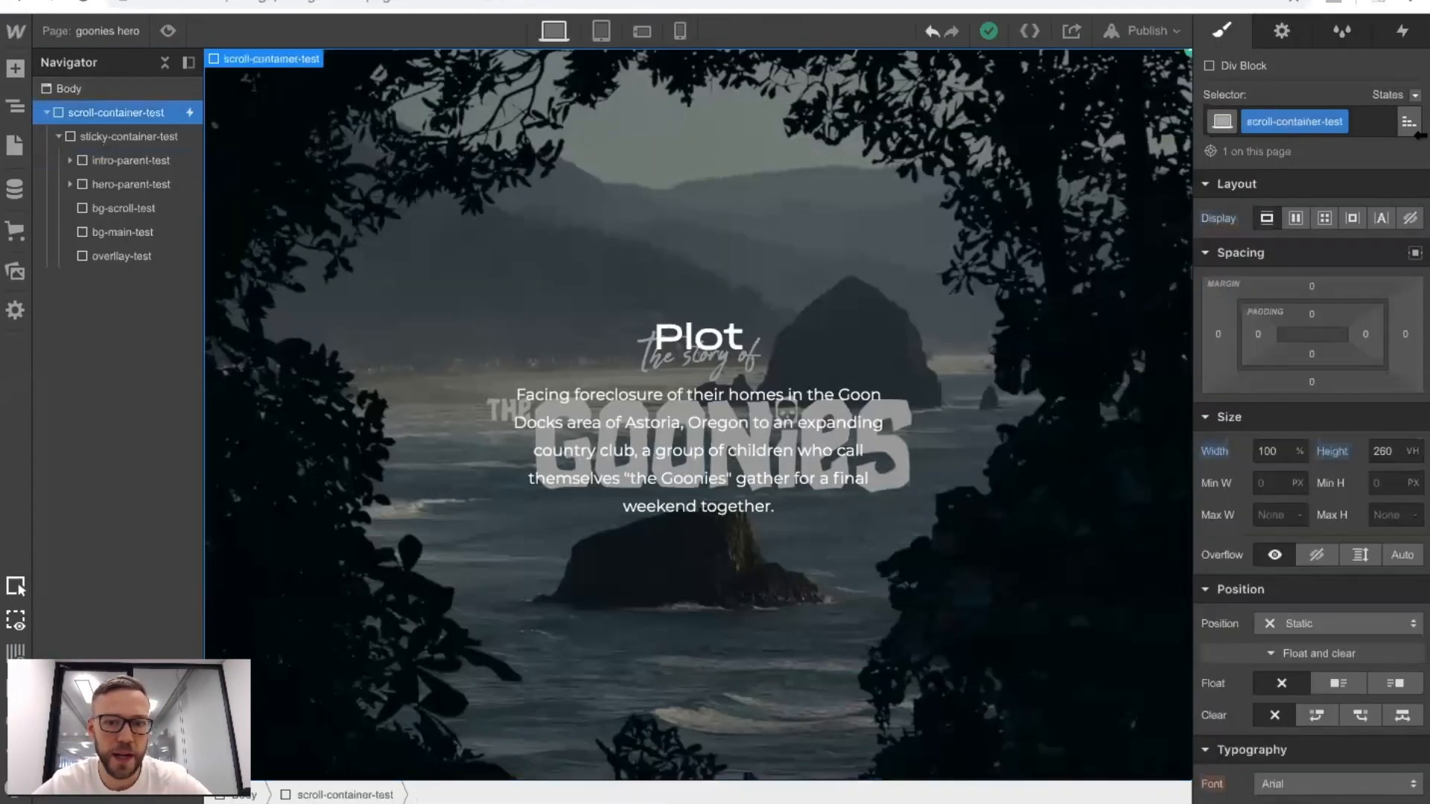
click(1401, 33)
click(1280, 136)
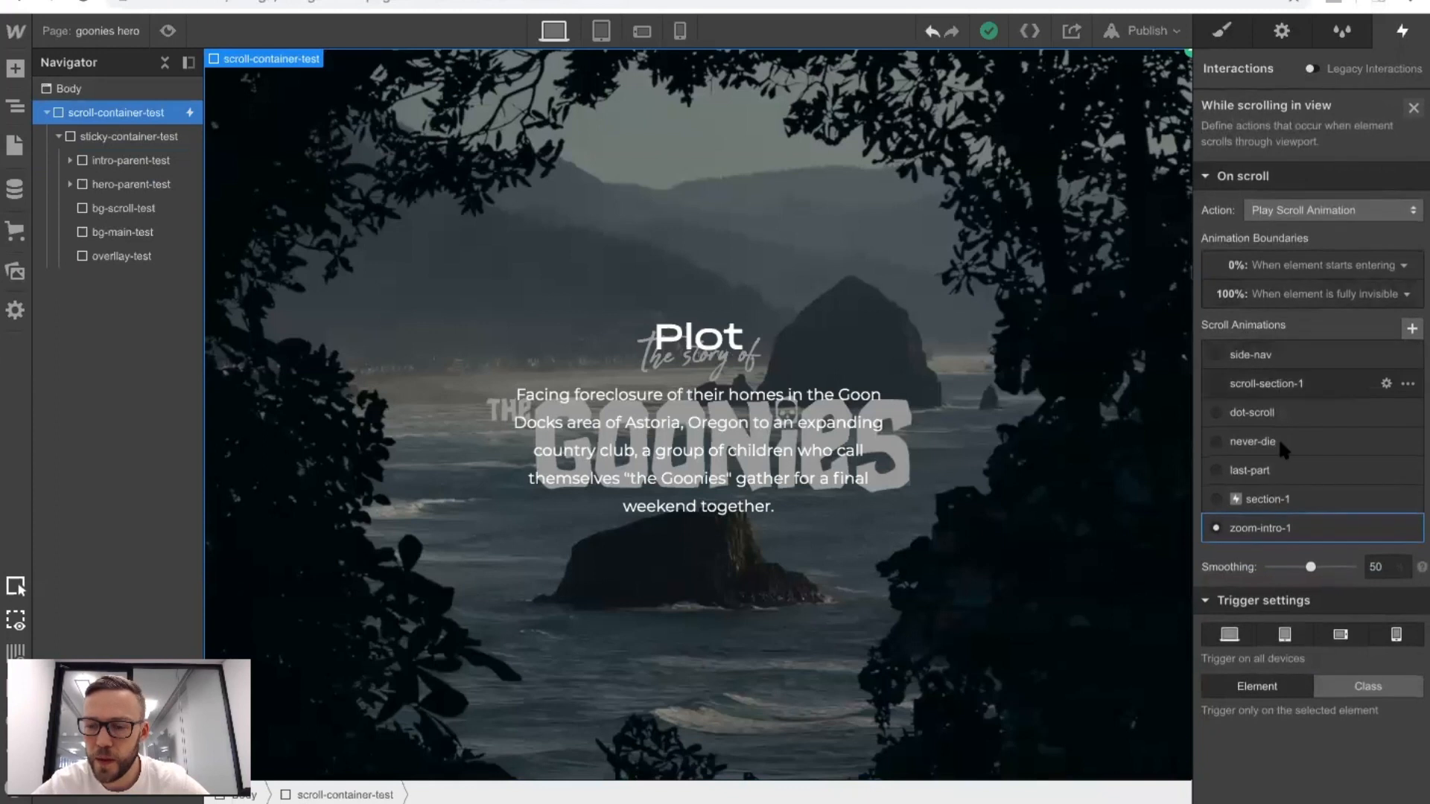
click(1259, 527)
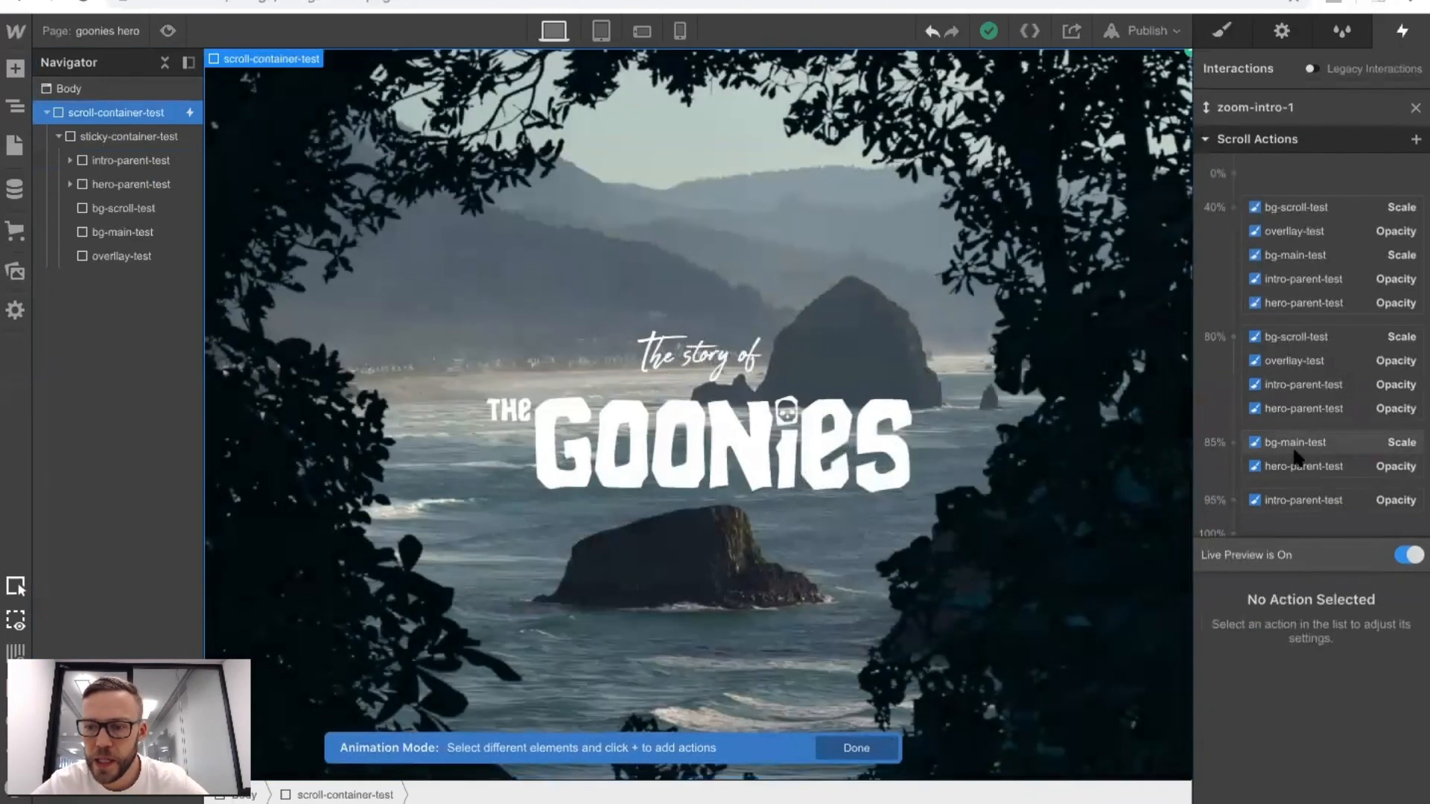
click(1278, 388)
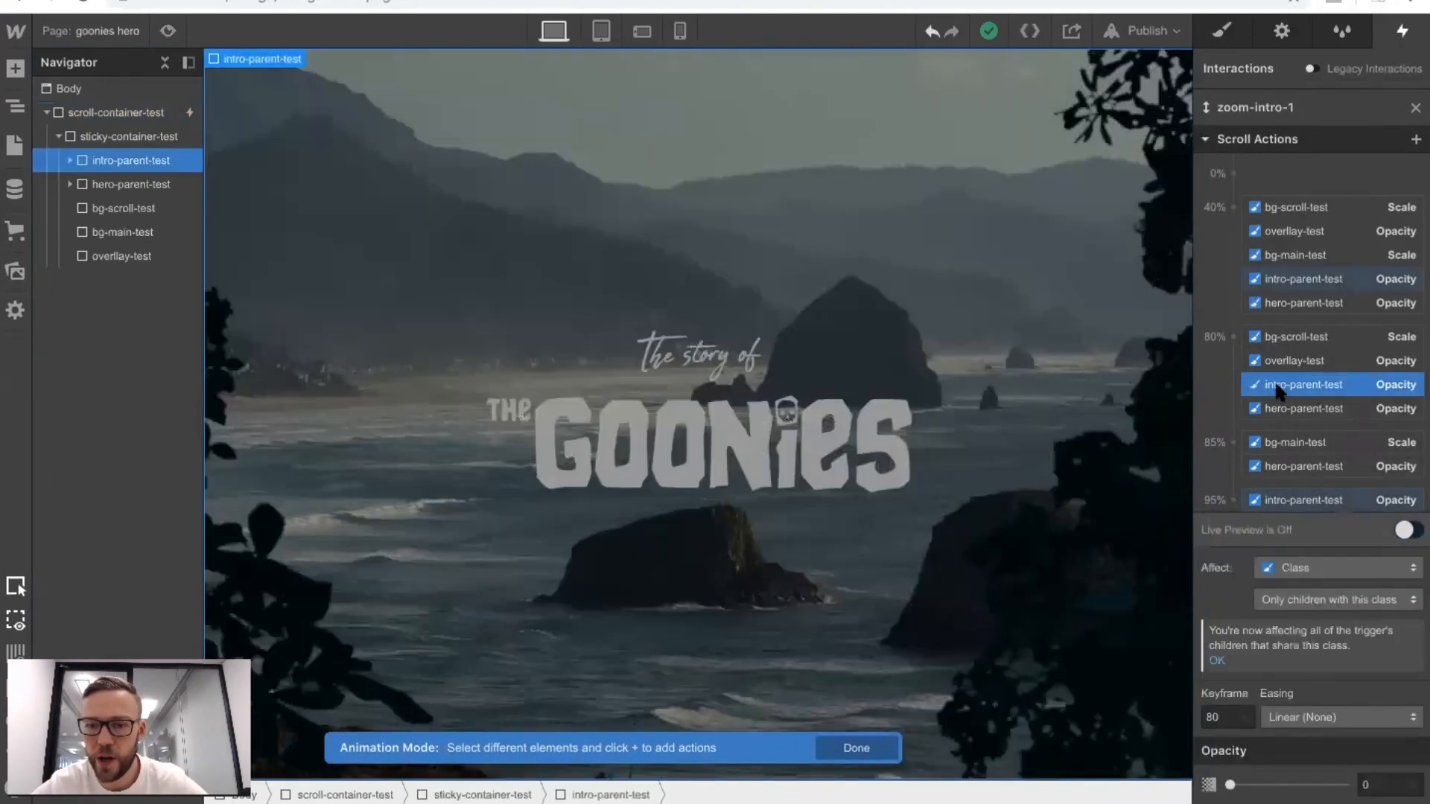
click(69, 158)
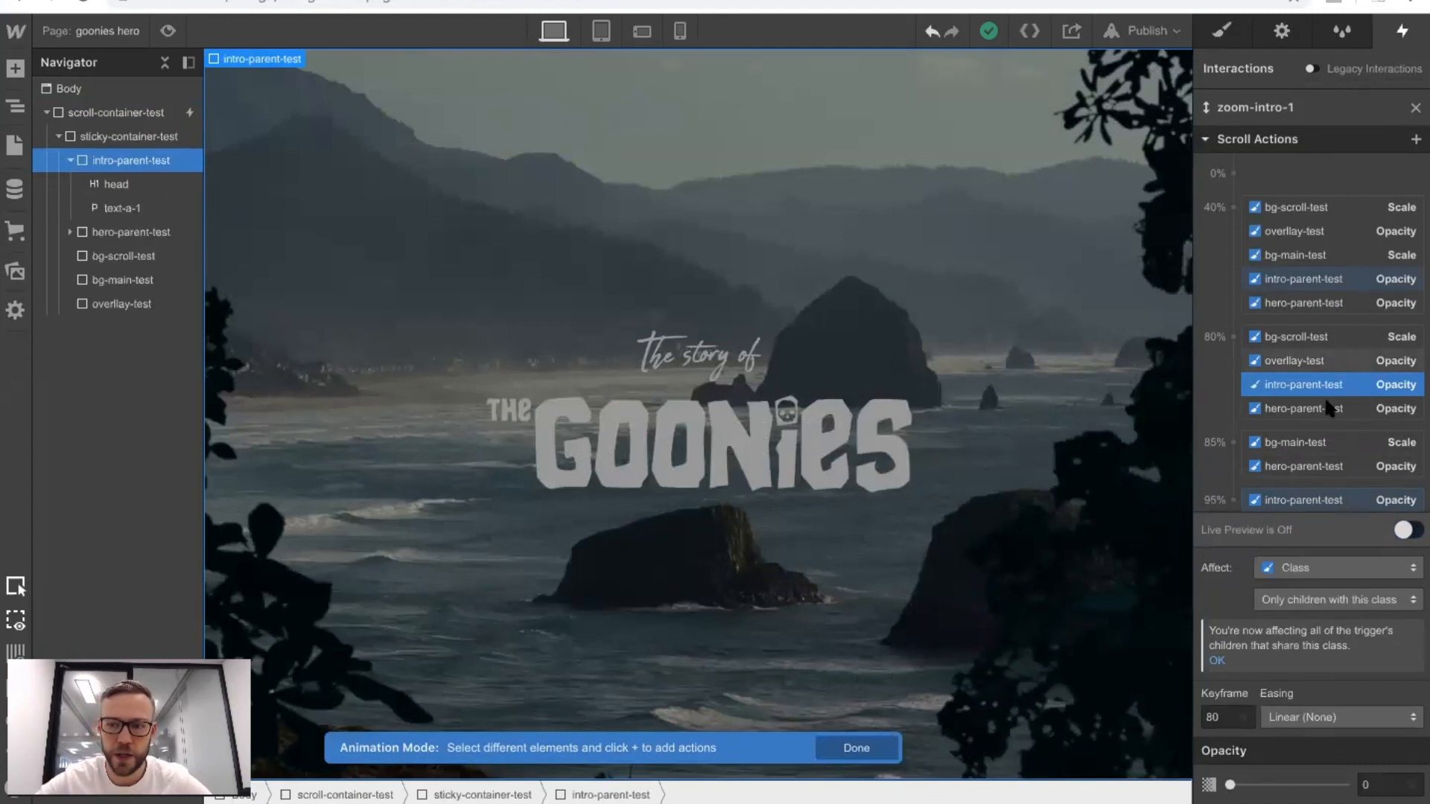
scroll(1333, 405, down, 1)
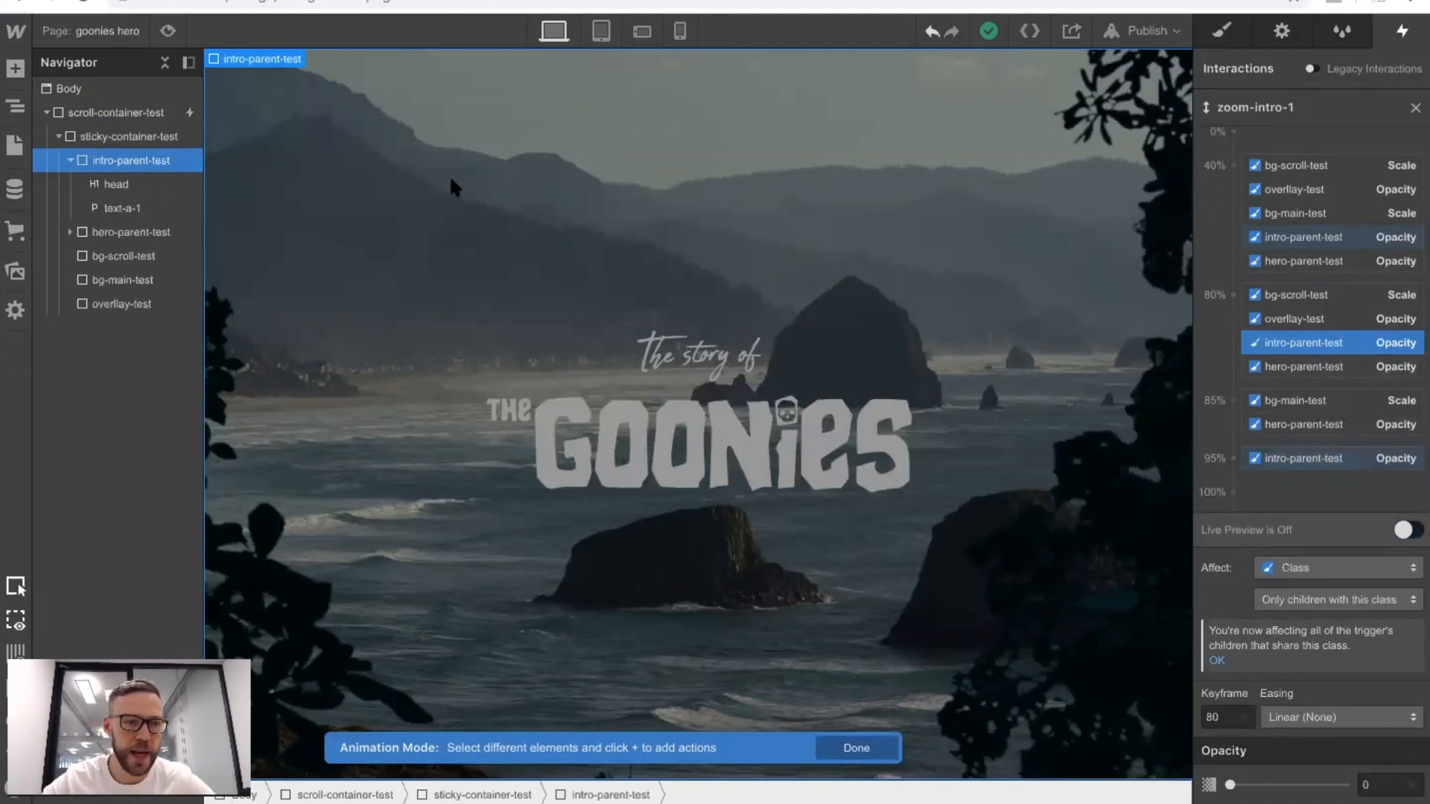
Add a Move action for the text-a-1 paragraph at the 80% keyframe with a Y offset of 80 px.
click(125, 206)
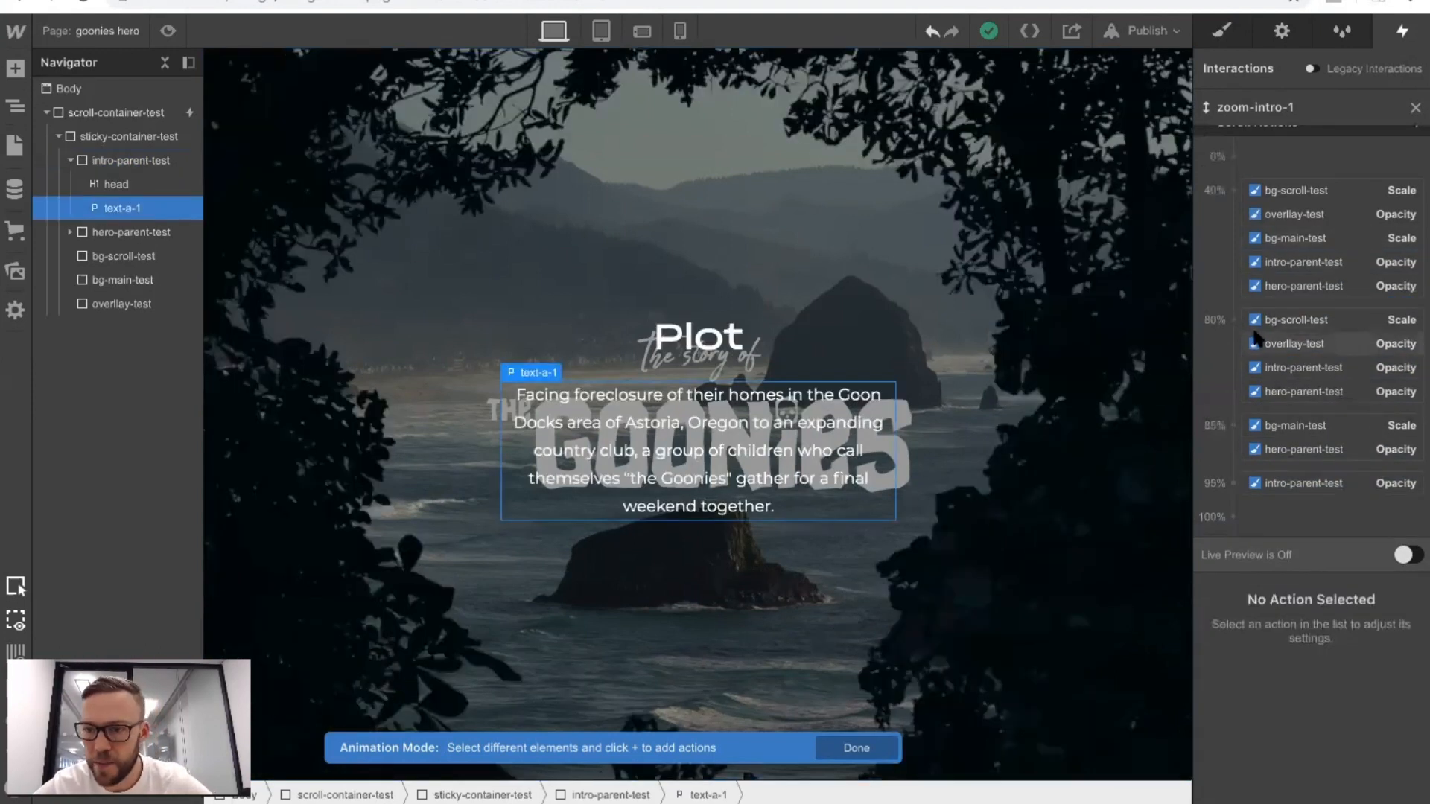
click(1233, 322)
click(1242, 379)
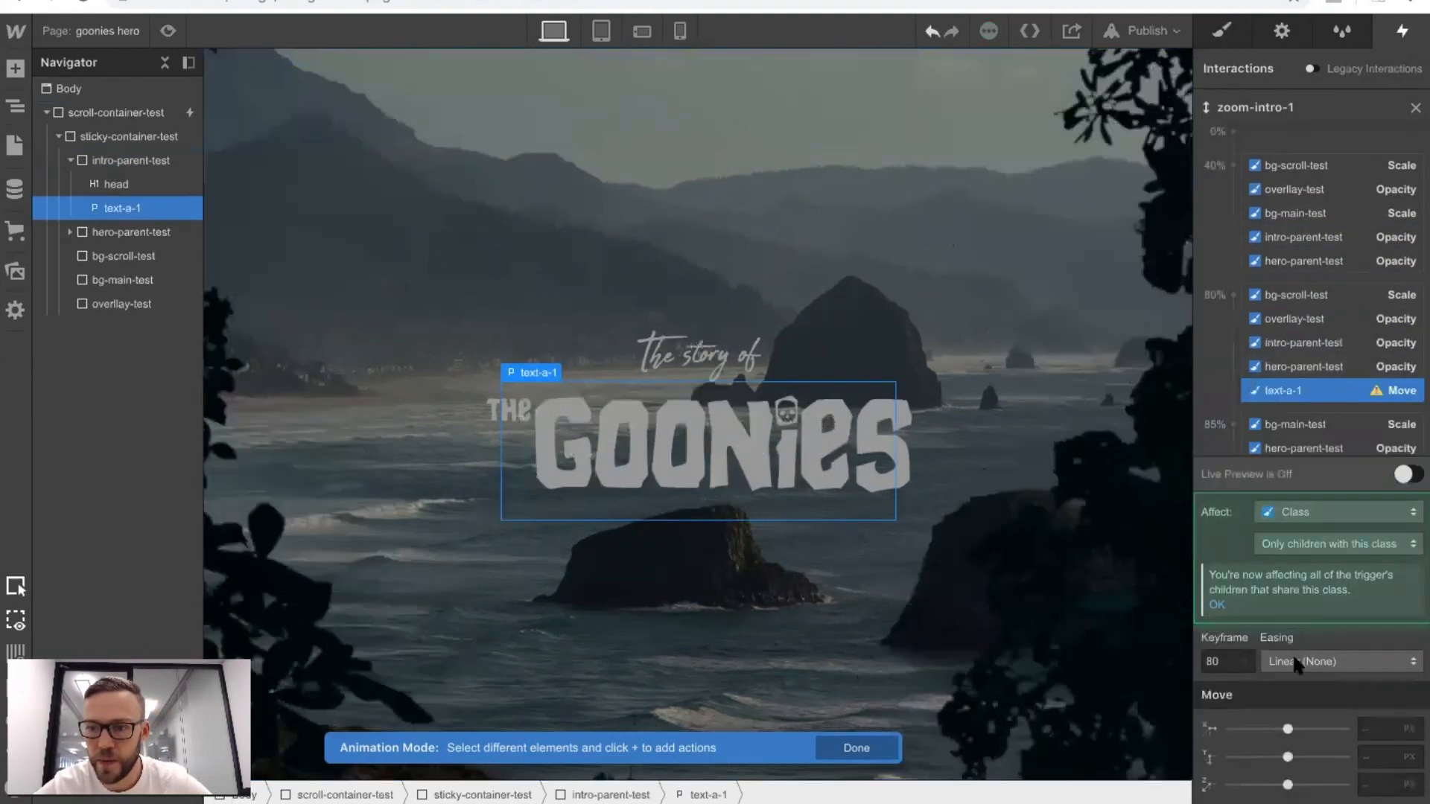
click(1369, 756)
text(10)
key(shift+Up)
key(shift+Up)
key(shift+Up)
key(shift+Up)
key(shift+Up)
key(shift+Up)
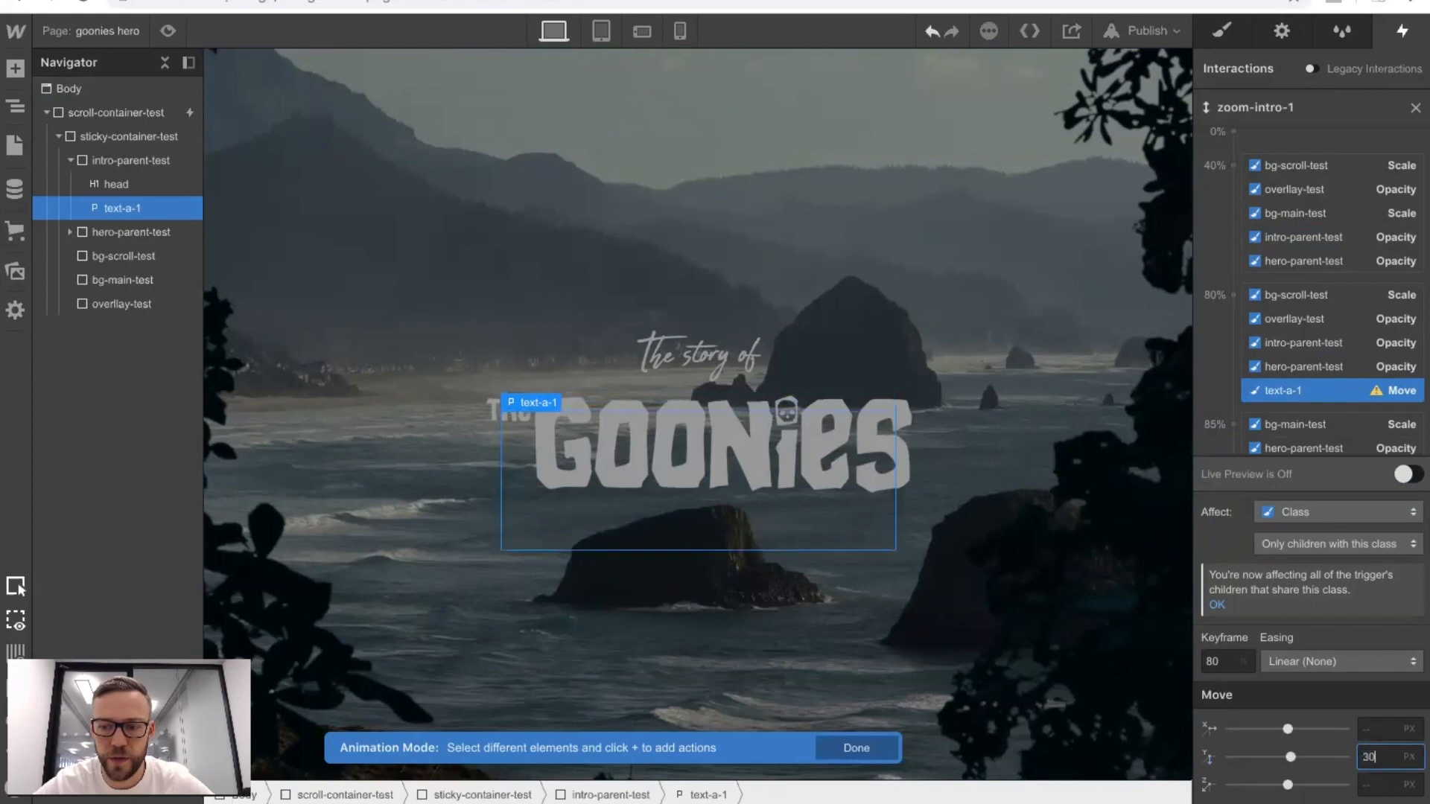
key(shift+Up)
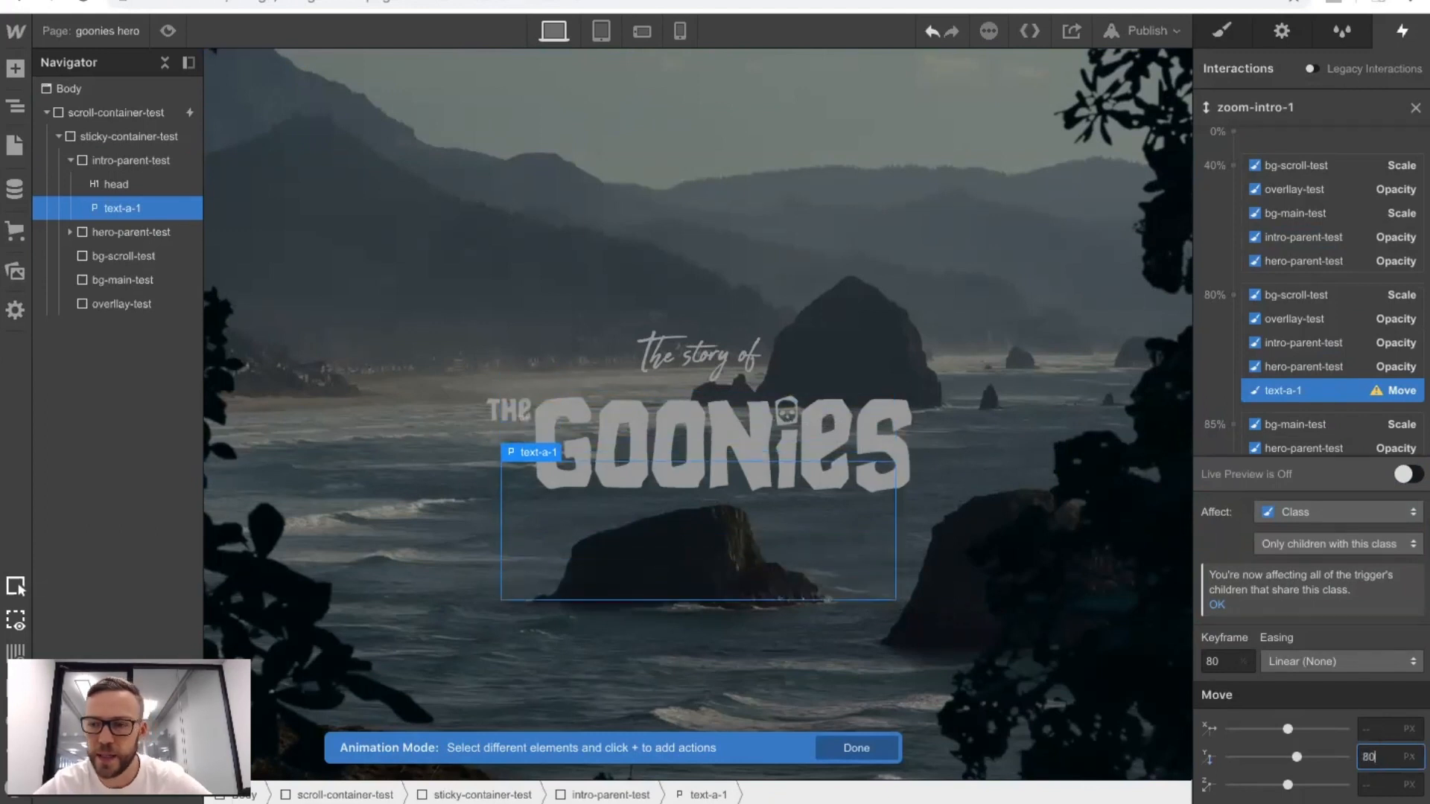
Add a Move action for text-a-1 at the 95% keyframe with a Y offset of 0 px.
scroll(1301, 416, down, 2)
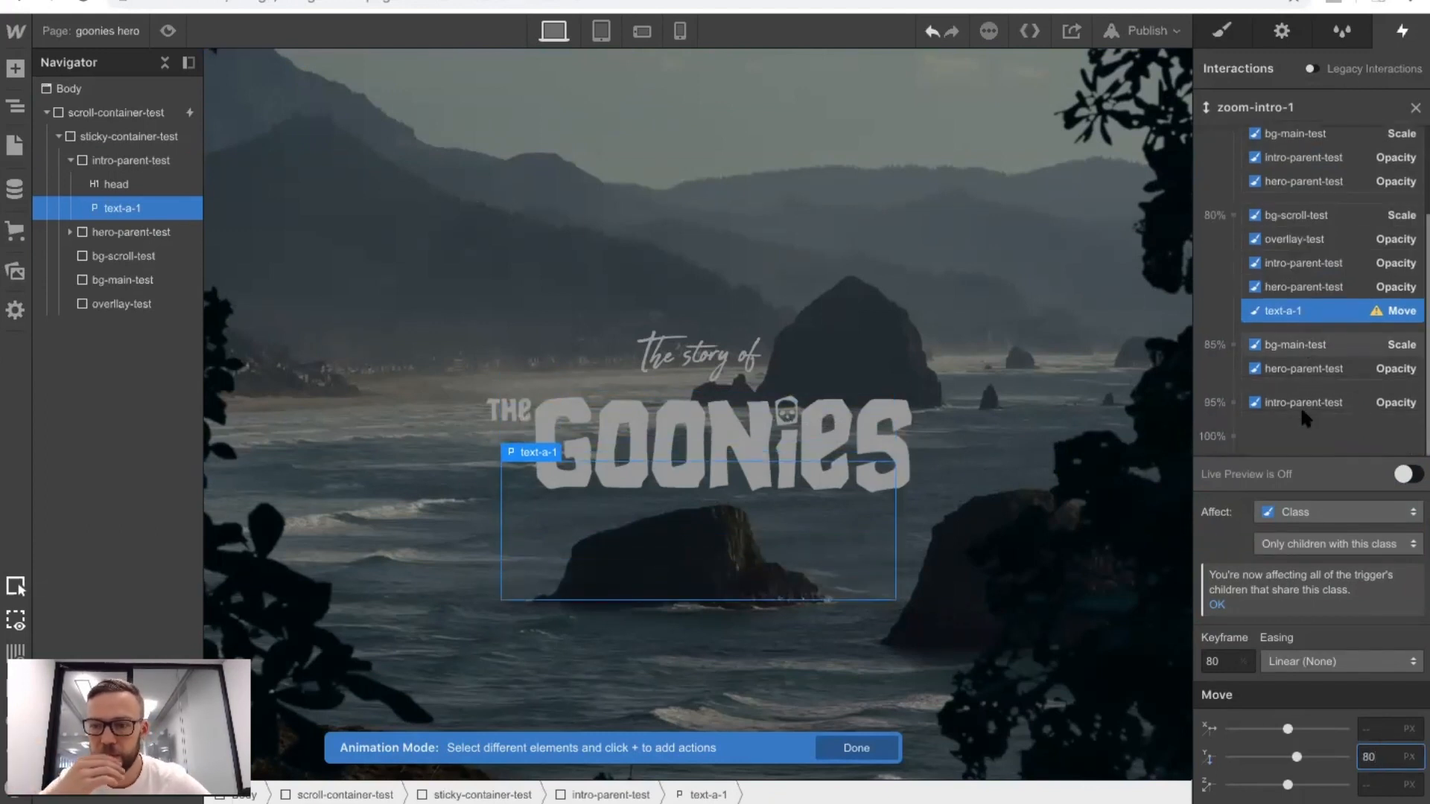
click(1233, 402)
click(1227, 463)
click(1385, 757)
text(0)
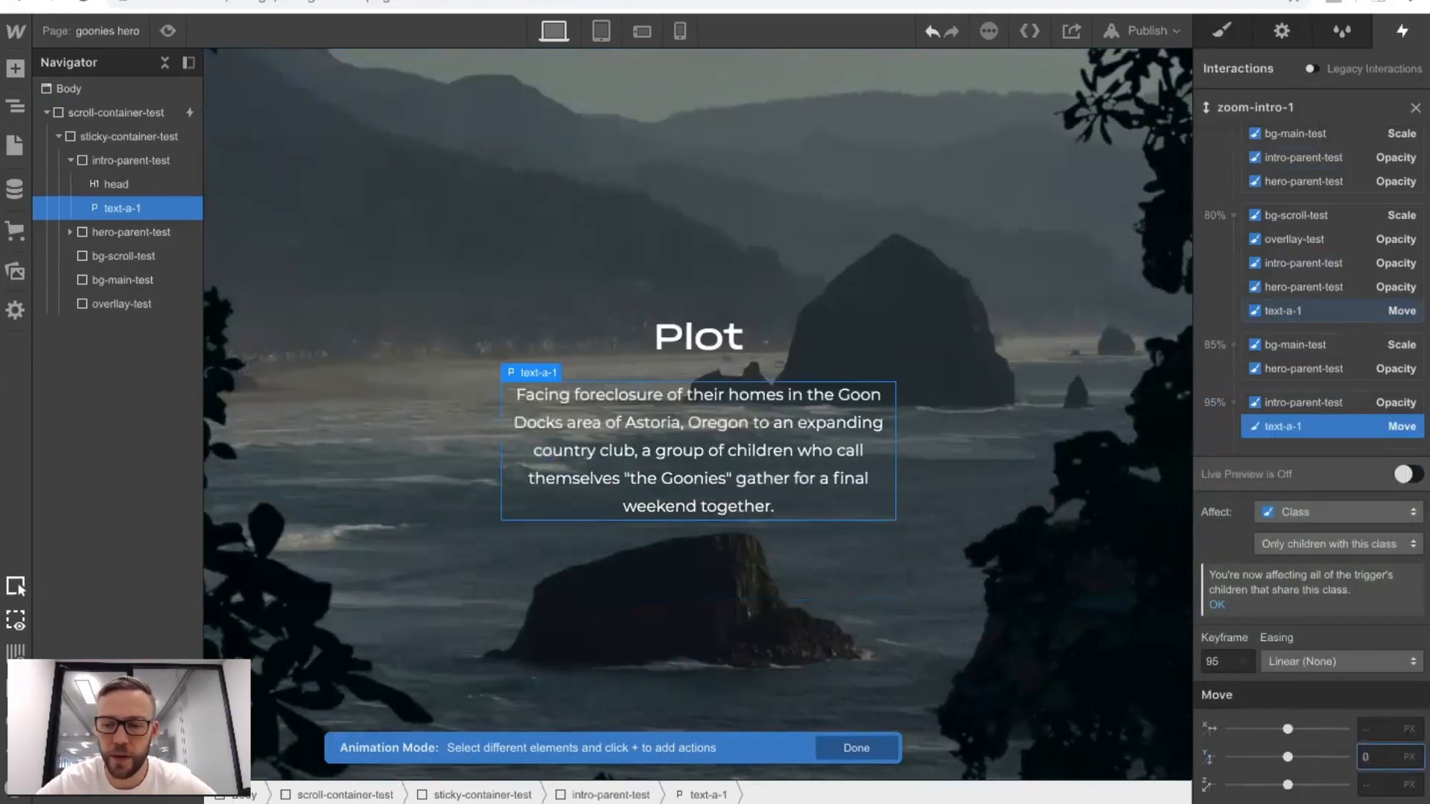
Set the easing of all scroll actions from 40% to 95% to Ease and check the animation in preview mode.
scroll(1271, 157, up, 2)
shift+click(1269, 157)
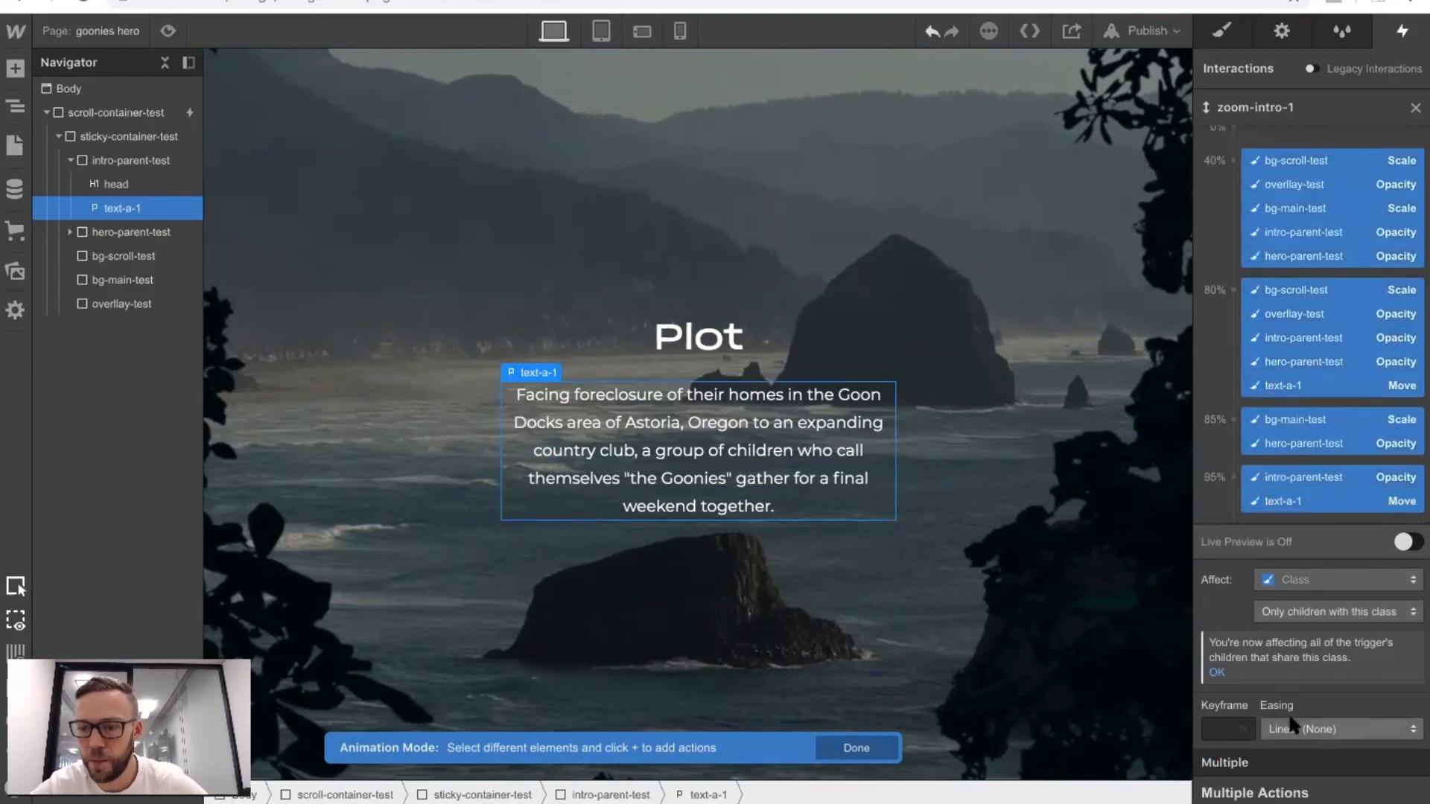
click(1341, 729)
click(1282, 76)
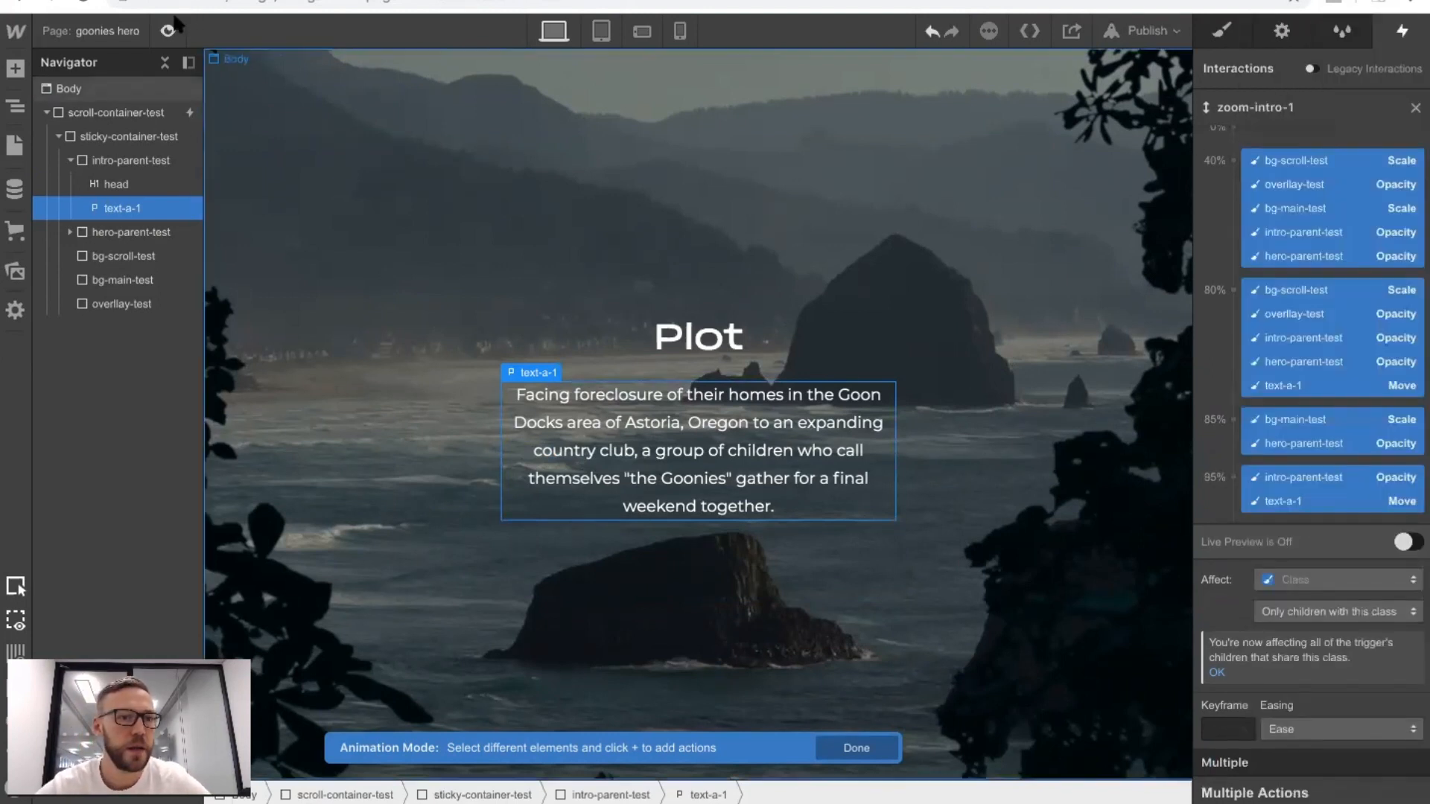
click(167, 30)
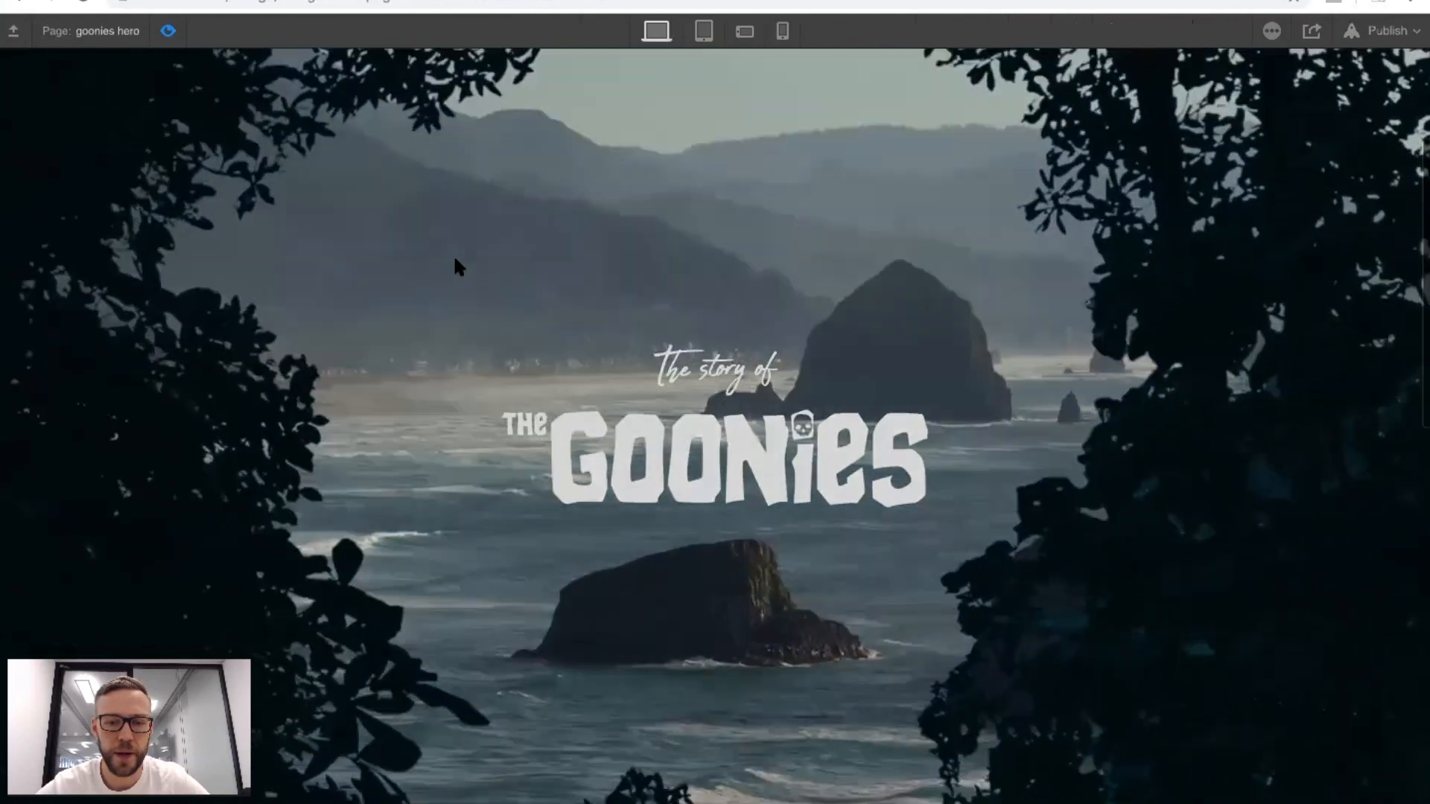
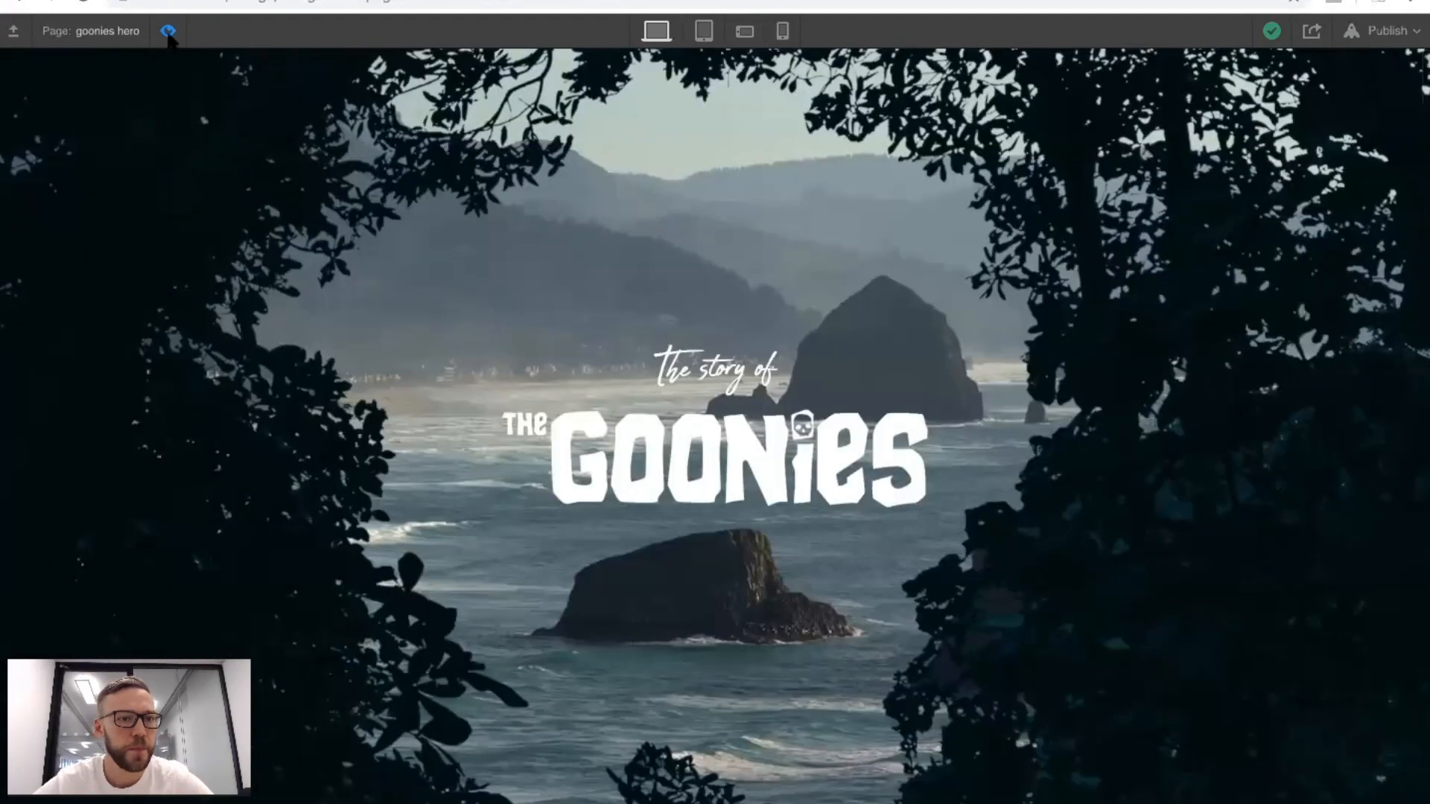
Move the overlay-test opacity action from the 40% to the 60% keyframe and check the scroll animation in preview mode.
click(167, 31)
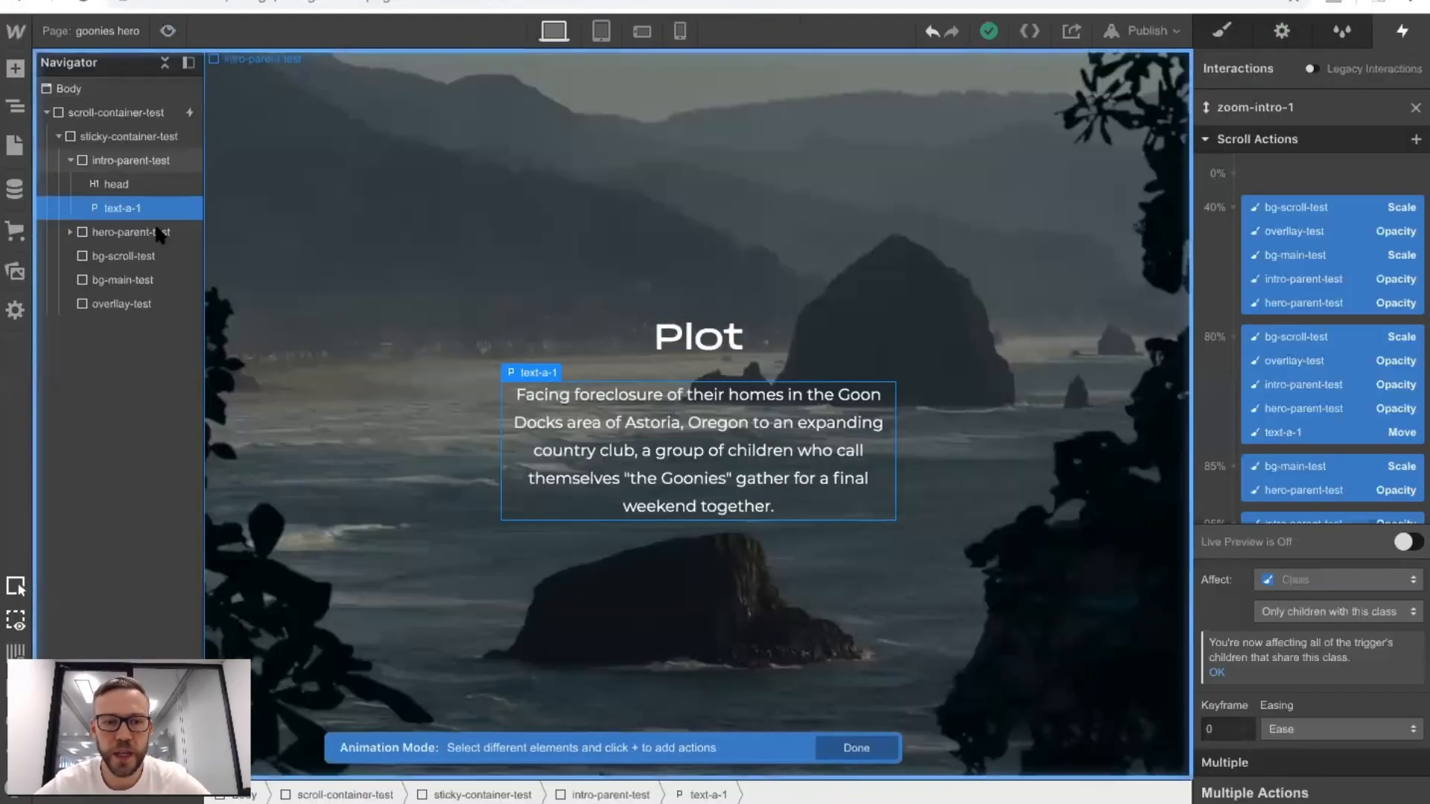
click(1357, 409)
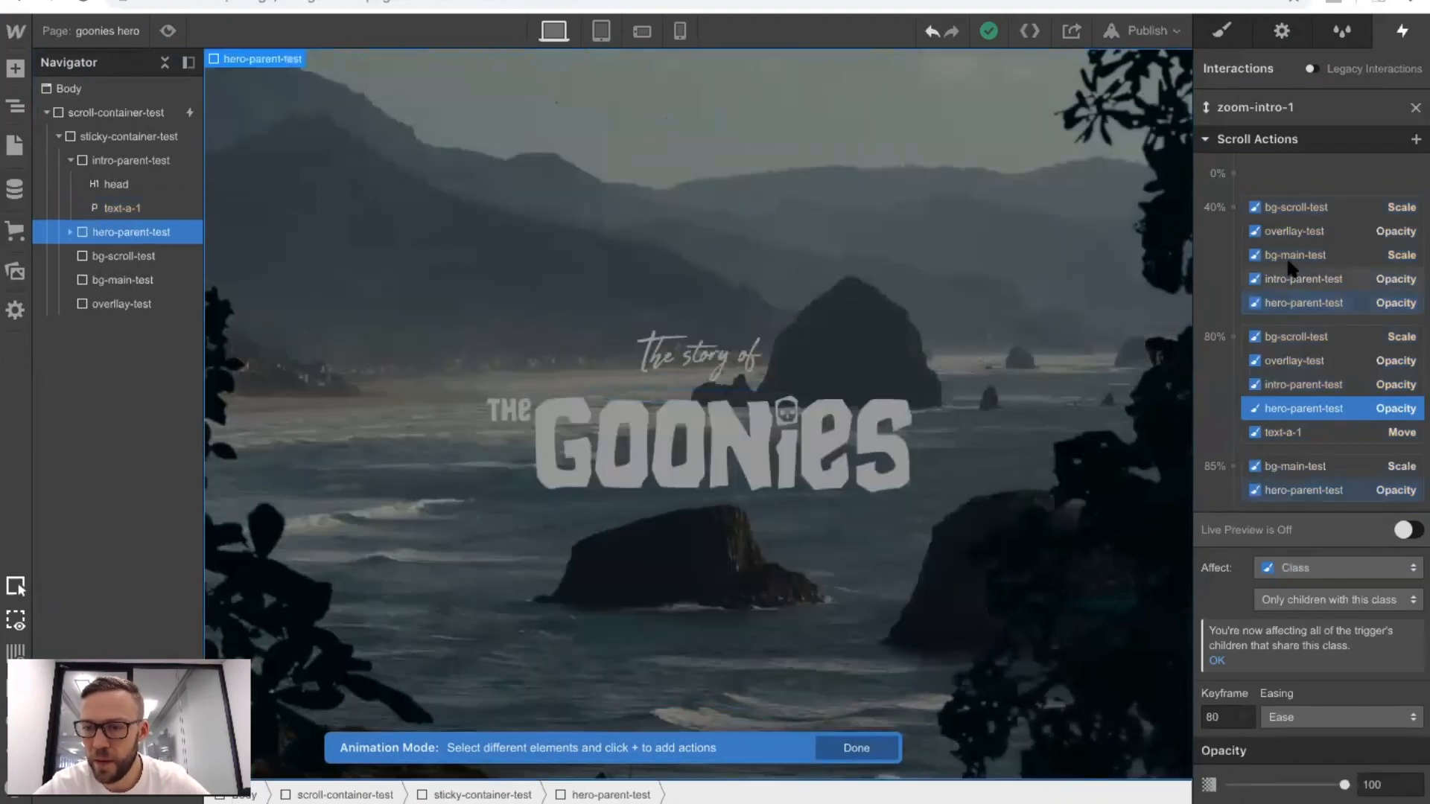
click(1281, 232)
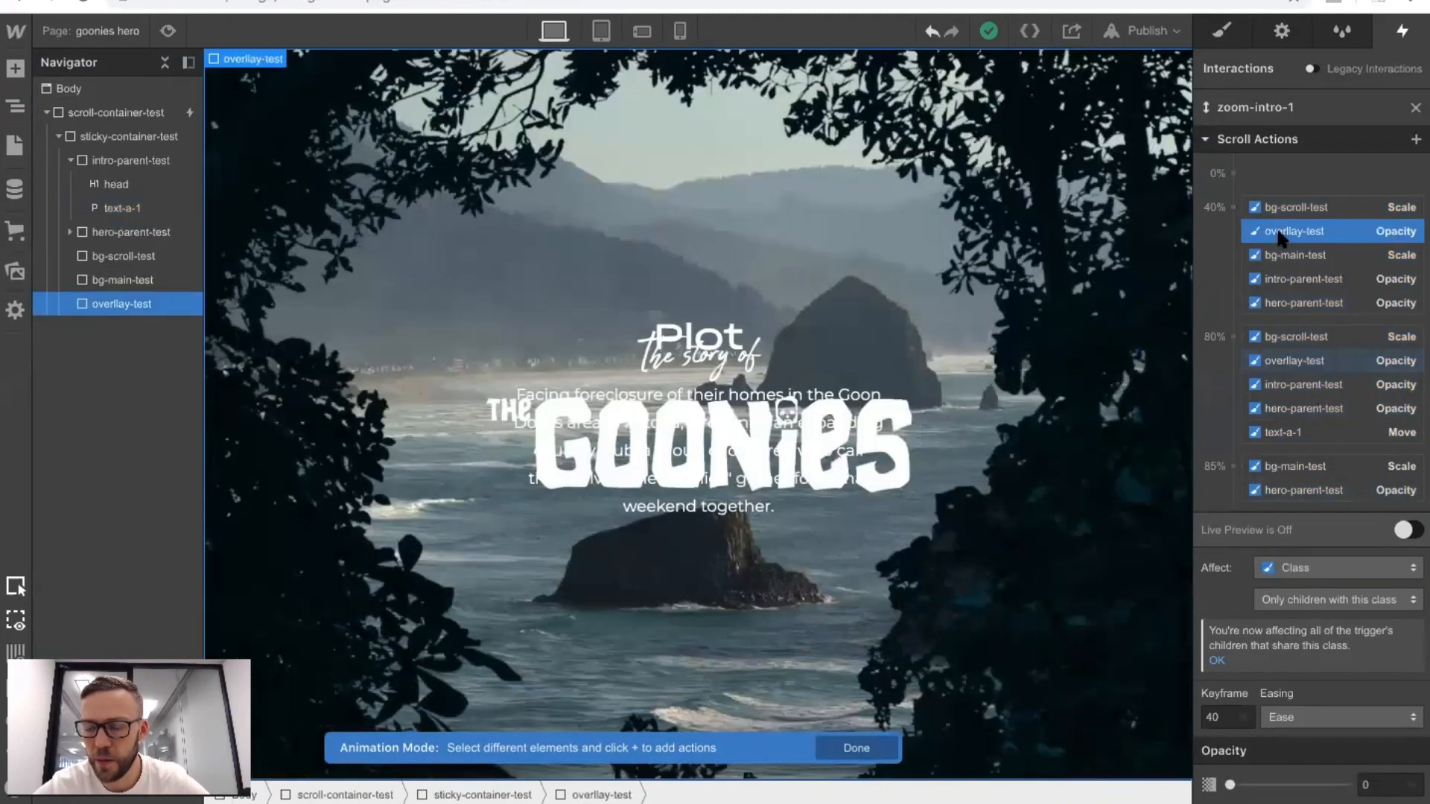
click(1227, 716)
key(Return)
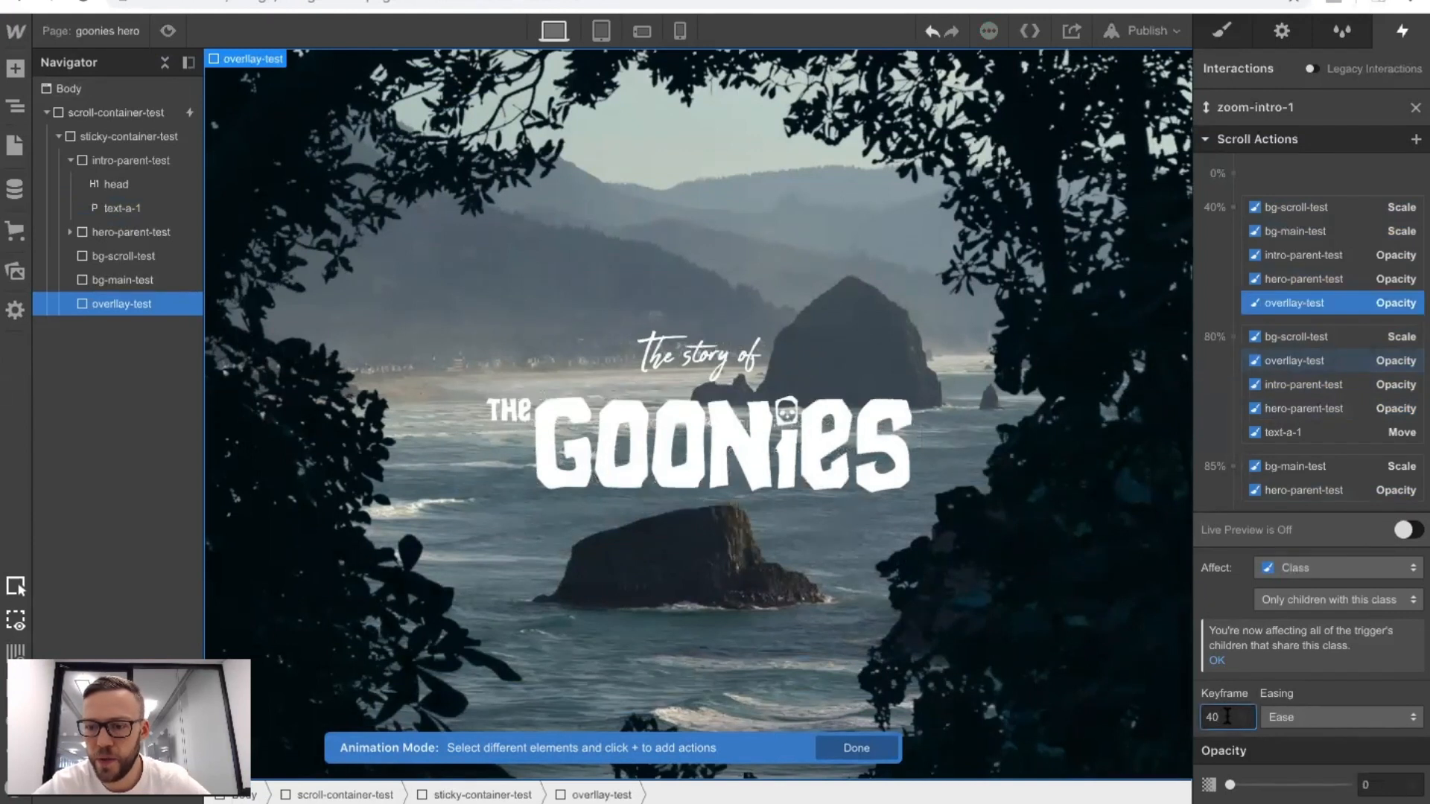
key(BackSpace)
key(BackSpace)
text(50)
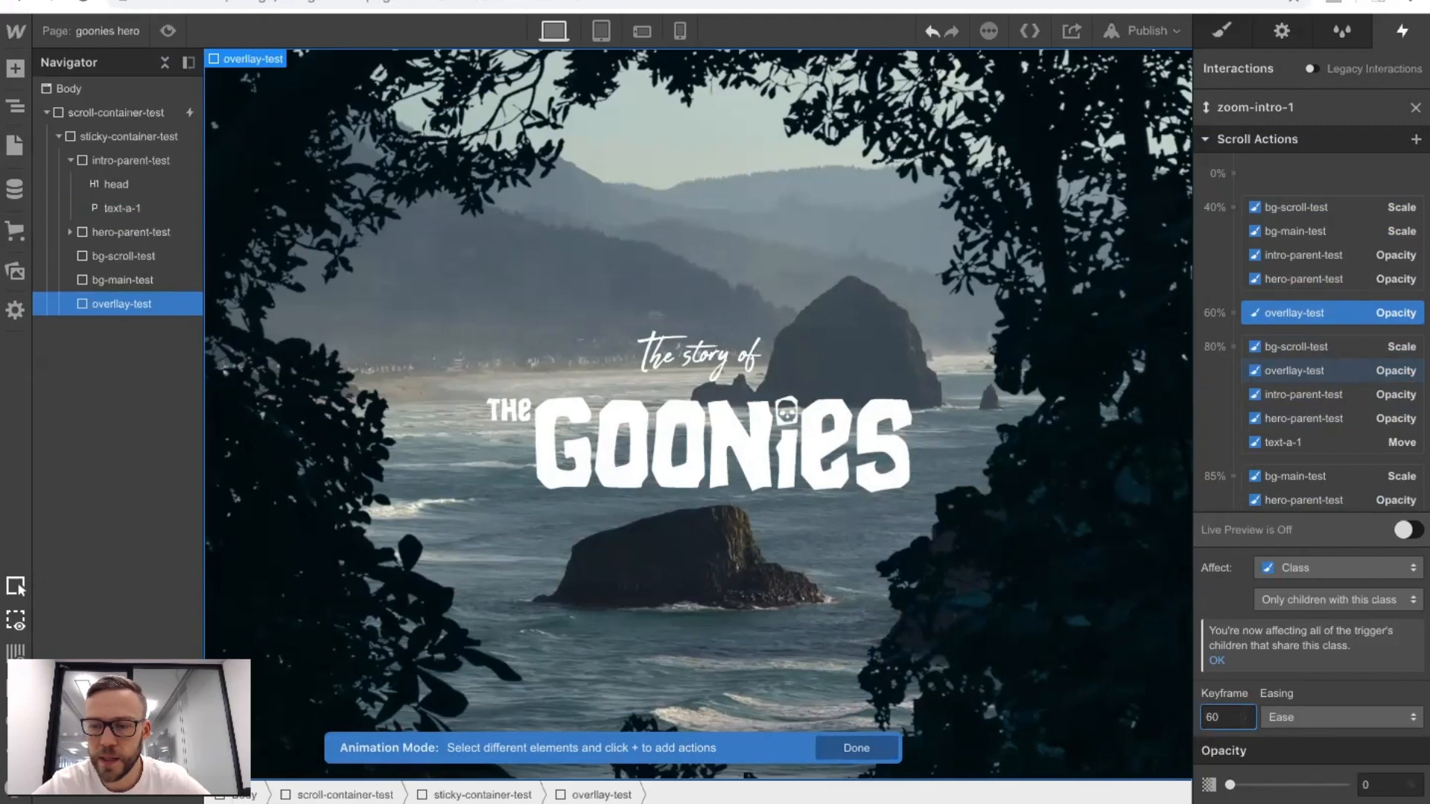
click(167, 31)
scroll(434, 103, down, 5)
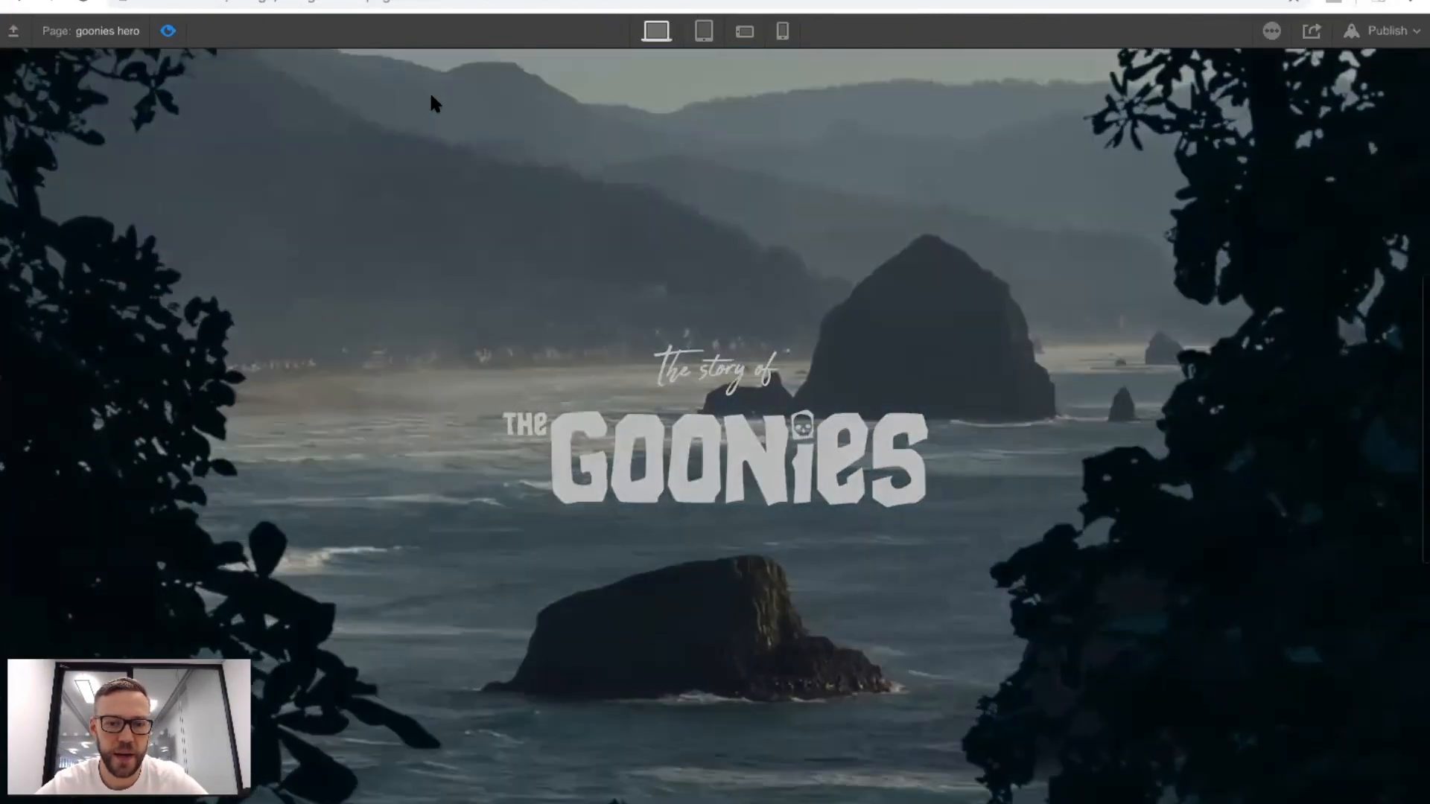
scroll(431, 100, down, 4)
scroll(432, 101, up, 8)
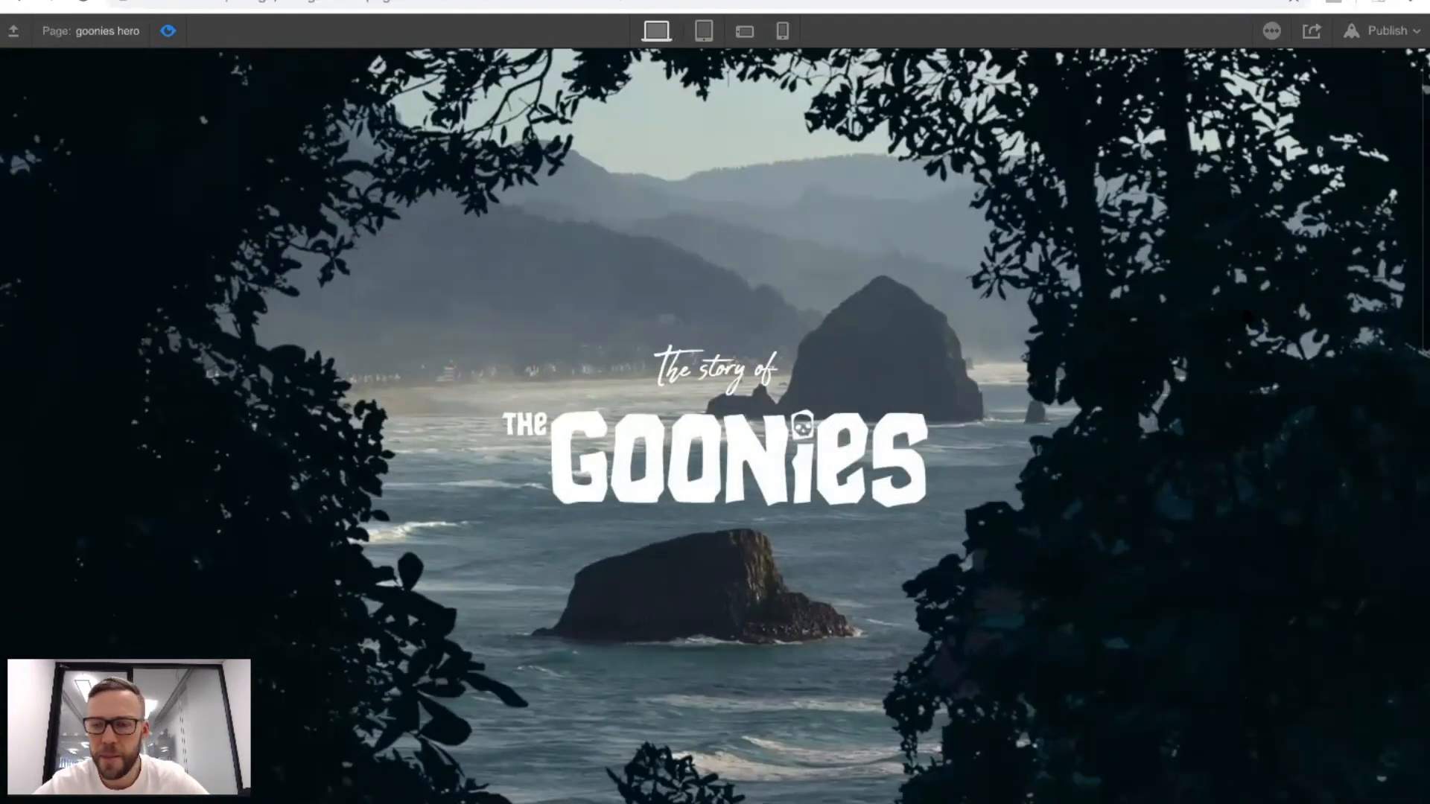
Move the final intro-parent-test opacity and text-a-1 Move actions from 95% to the 100% keyframe.
key(super+shift+p)
scroll(1286, 320, down, 2)
click(1290, 456)
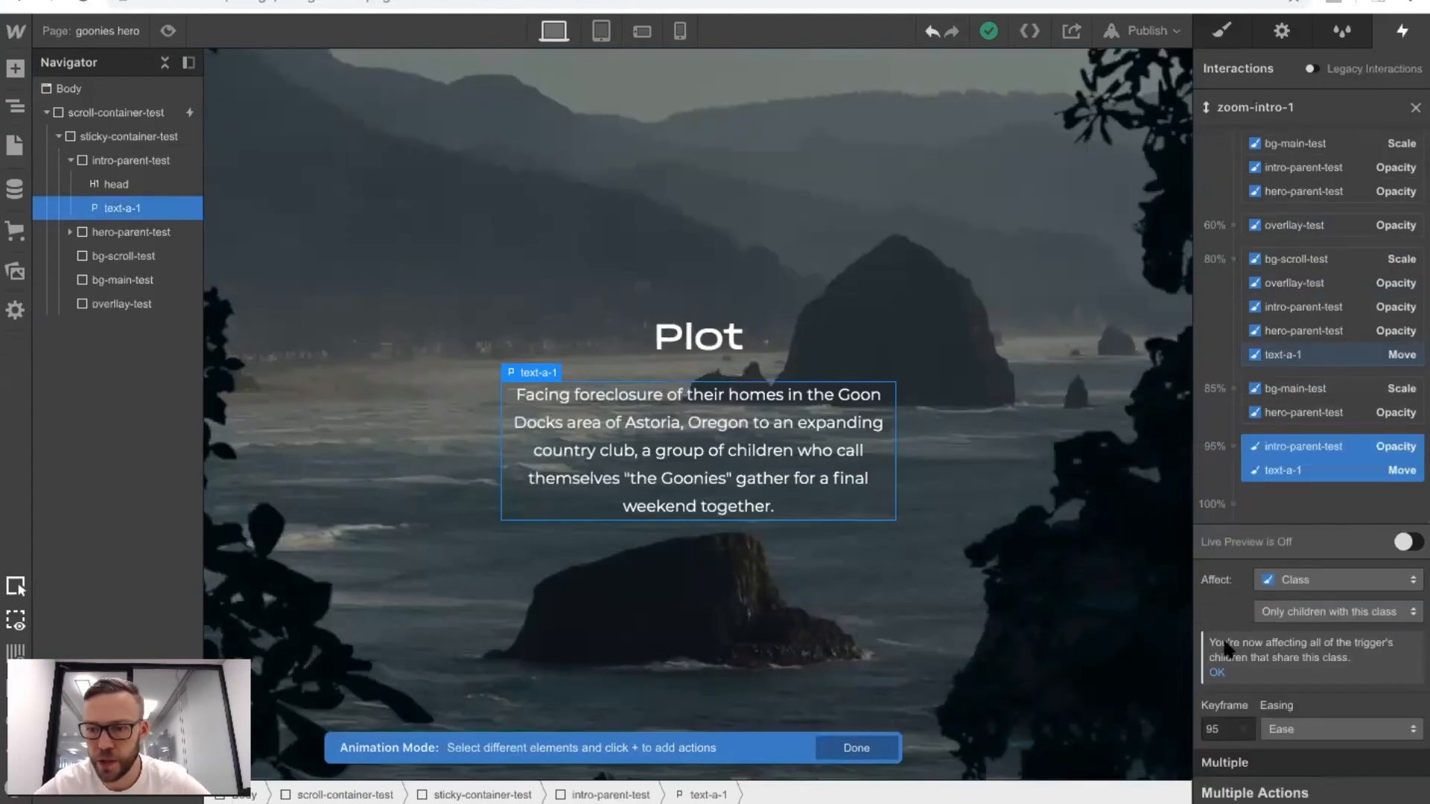
click(1218, 735)
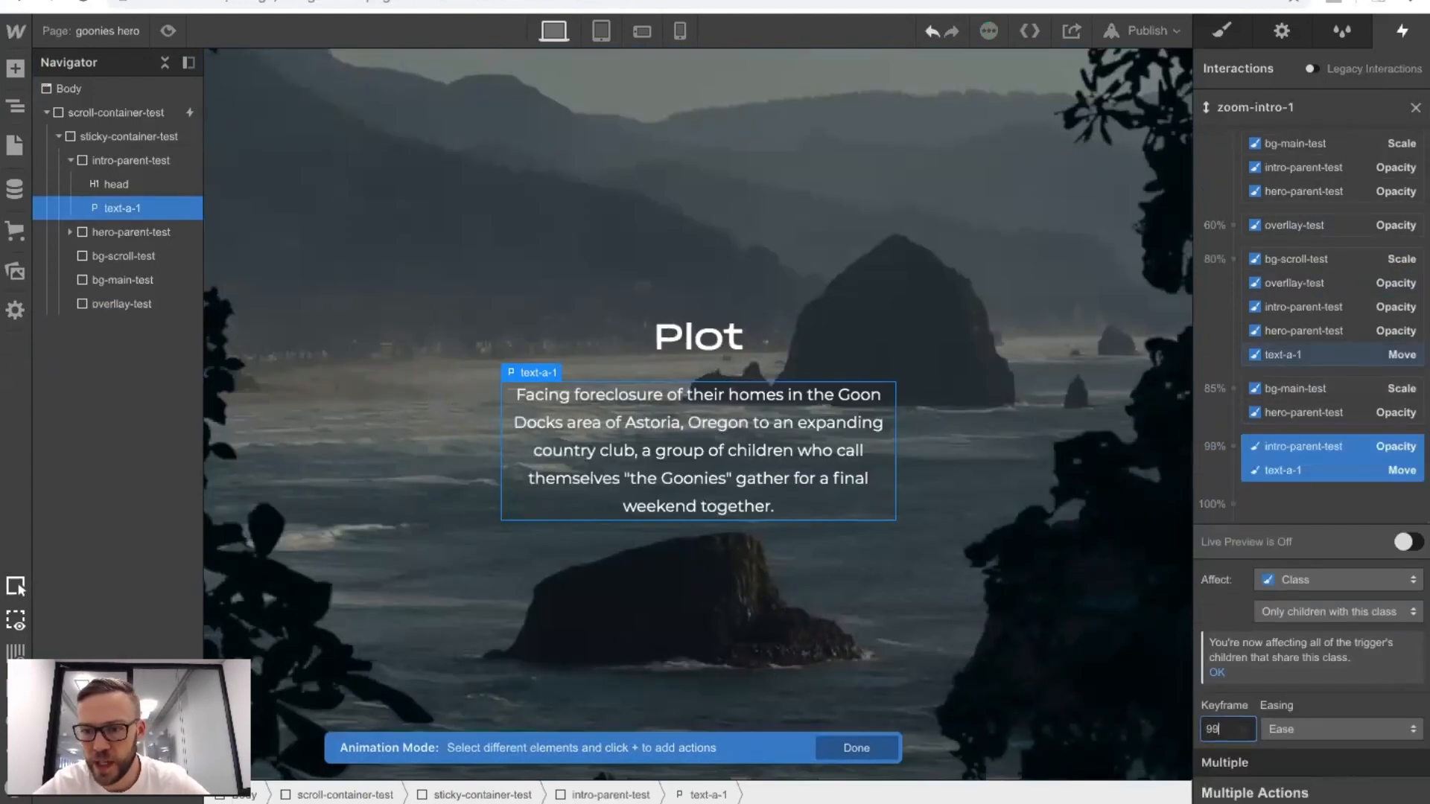
key(Up)
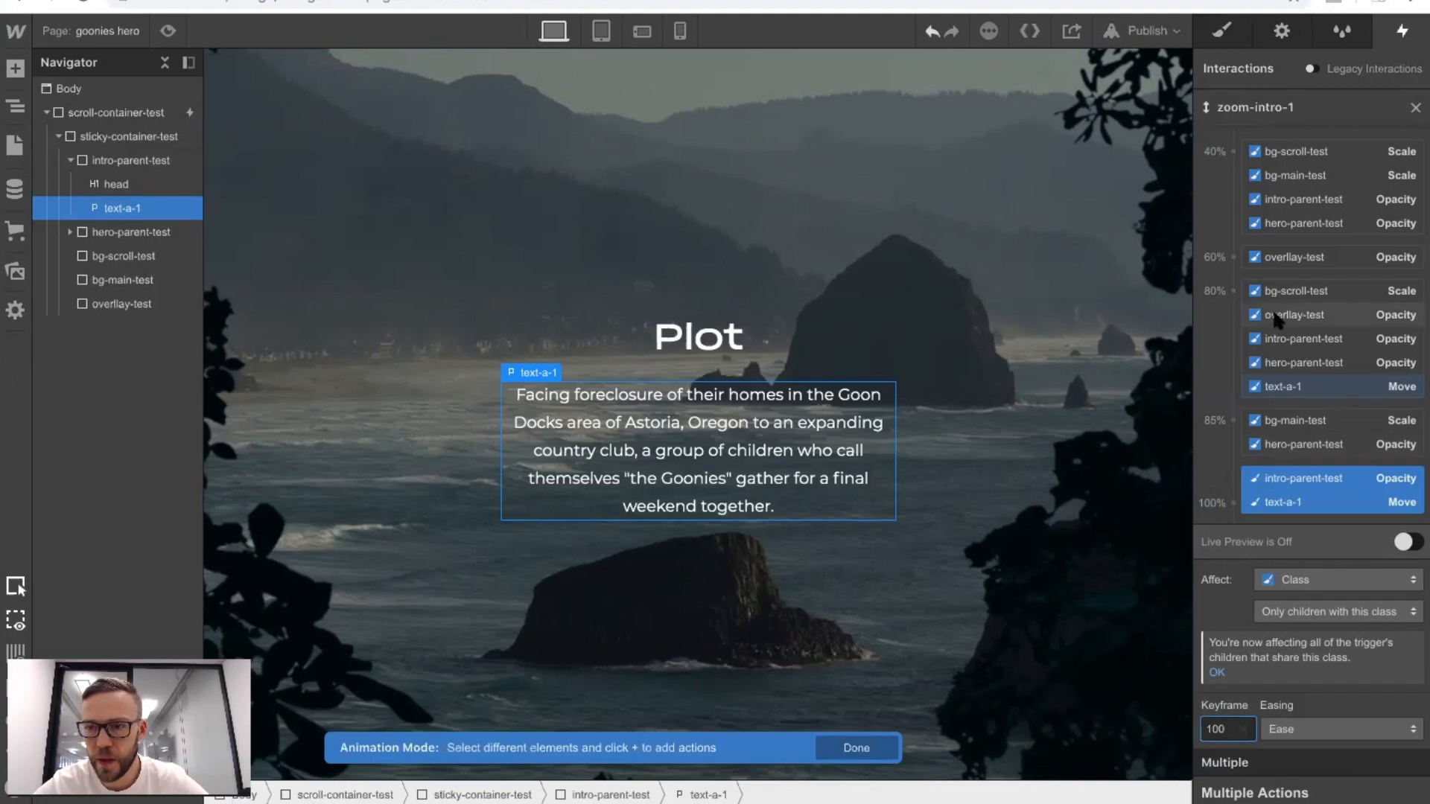
Close the animation's scroll actions, set the scroll smoothing to 80 and check the result in preview mode.
click(1414, 107)
click(1374, 565)
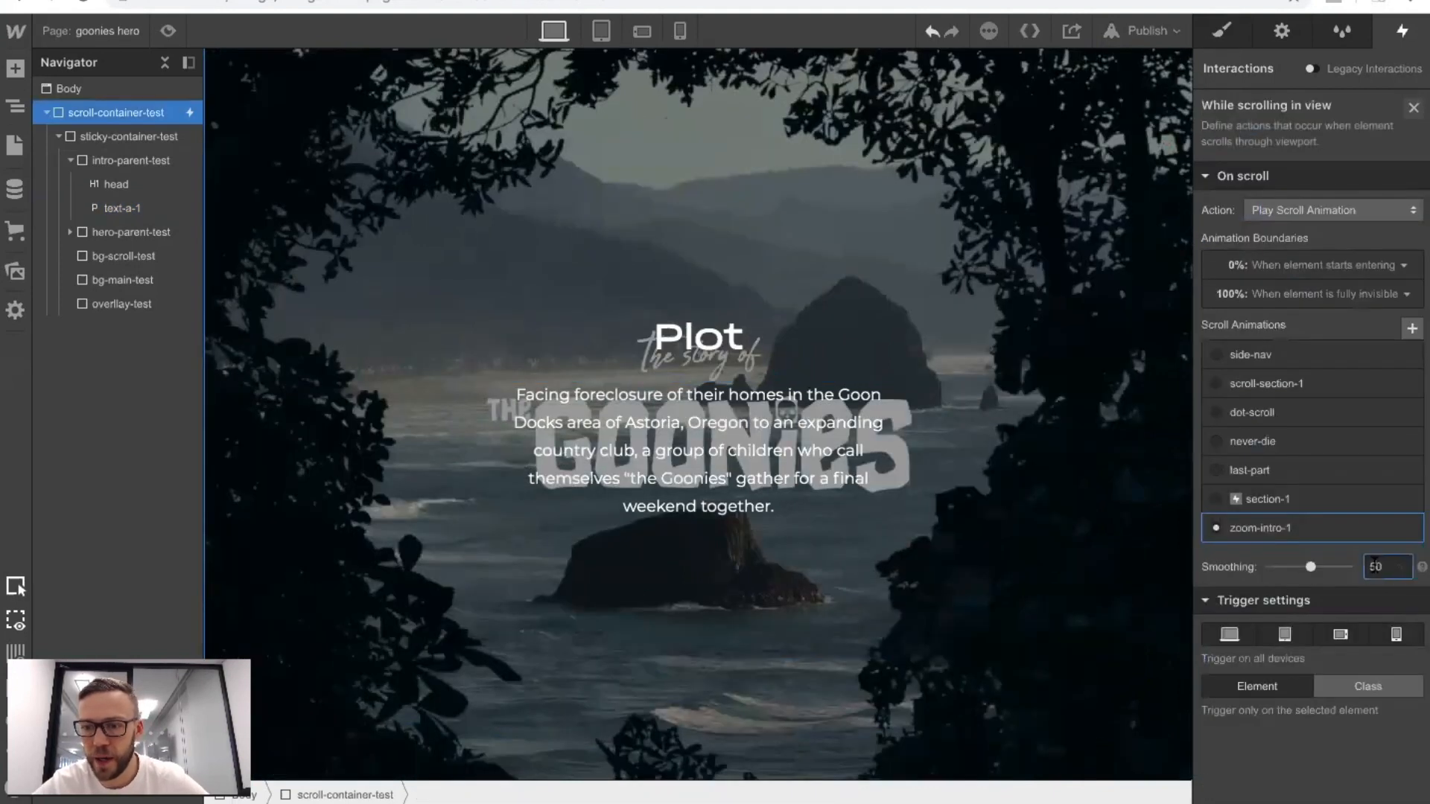
click(167, 32)
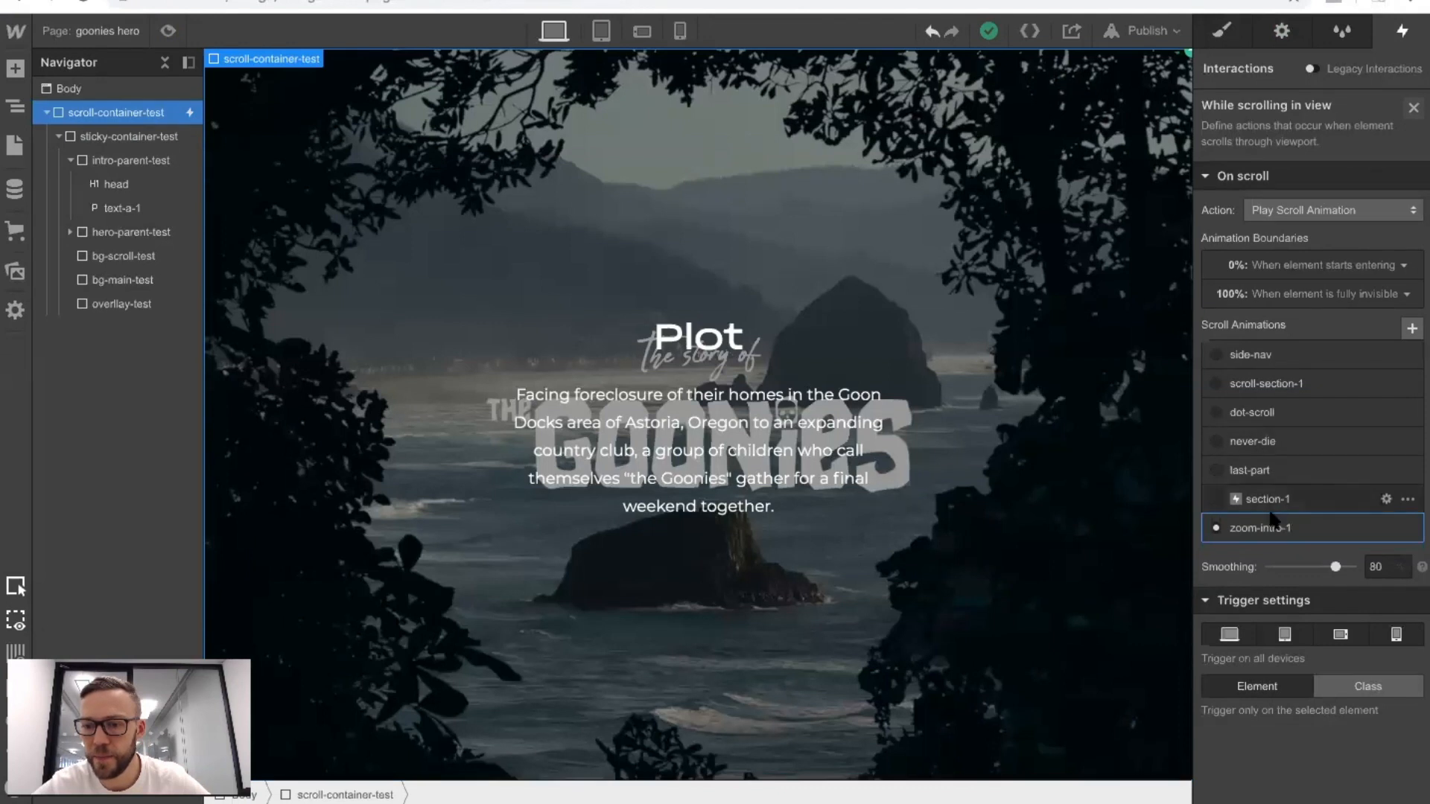
Reopen the zoom-intro-1 animation and move the overlay-test opacity action from 80% to the 85% keyframe.
click(1271, 525)
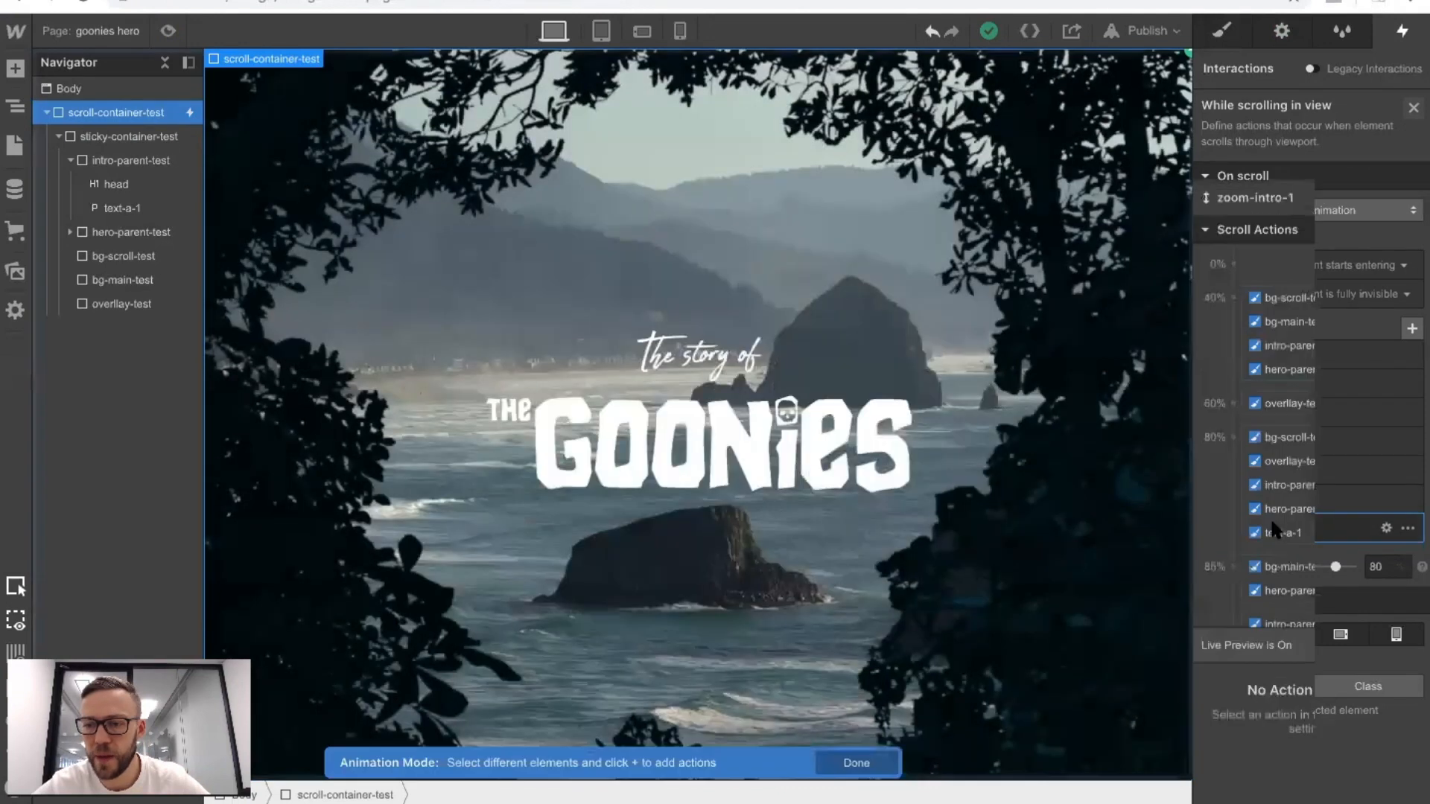
click(1284, 317)
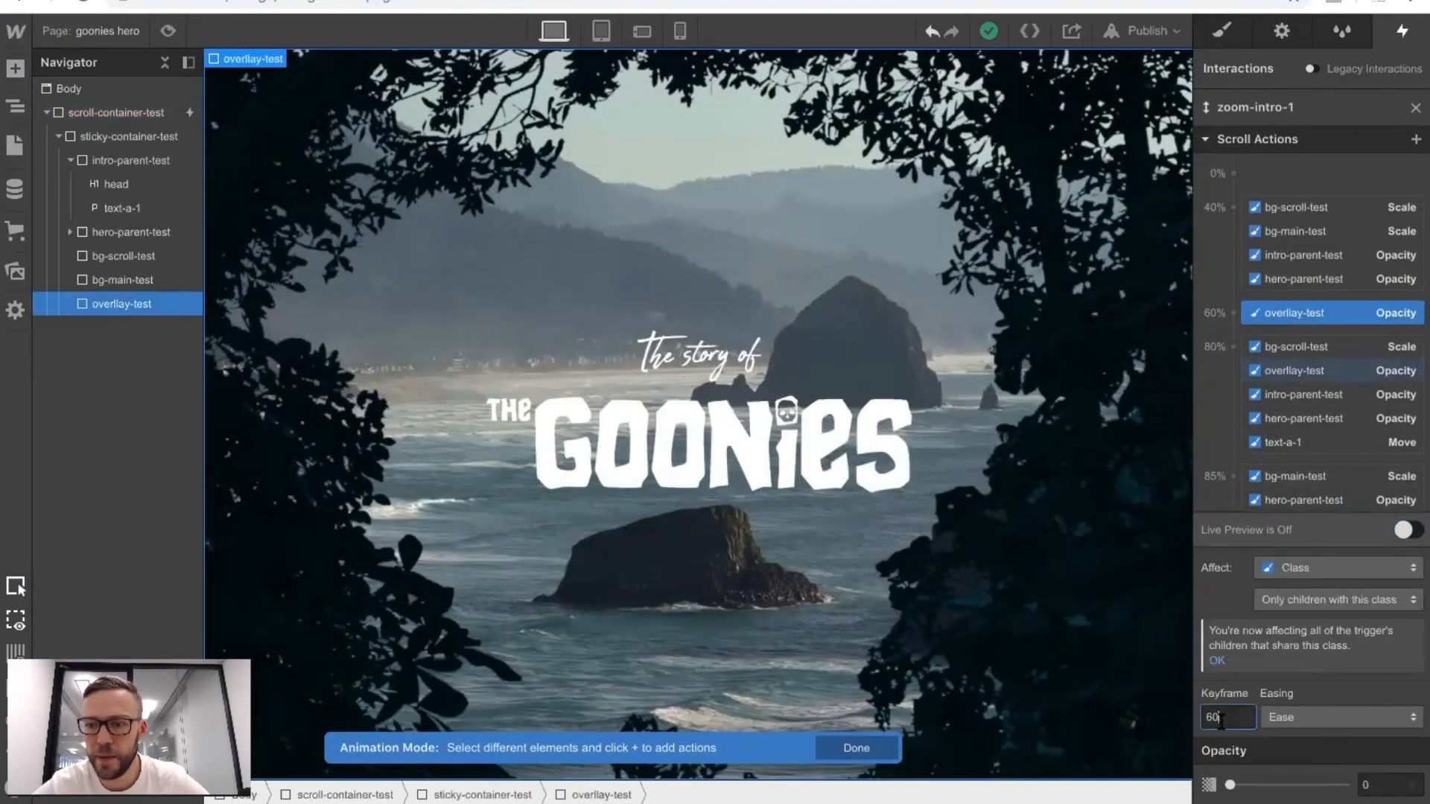
click(1284, 365)
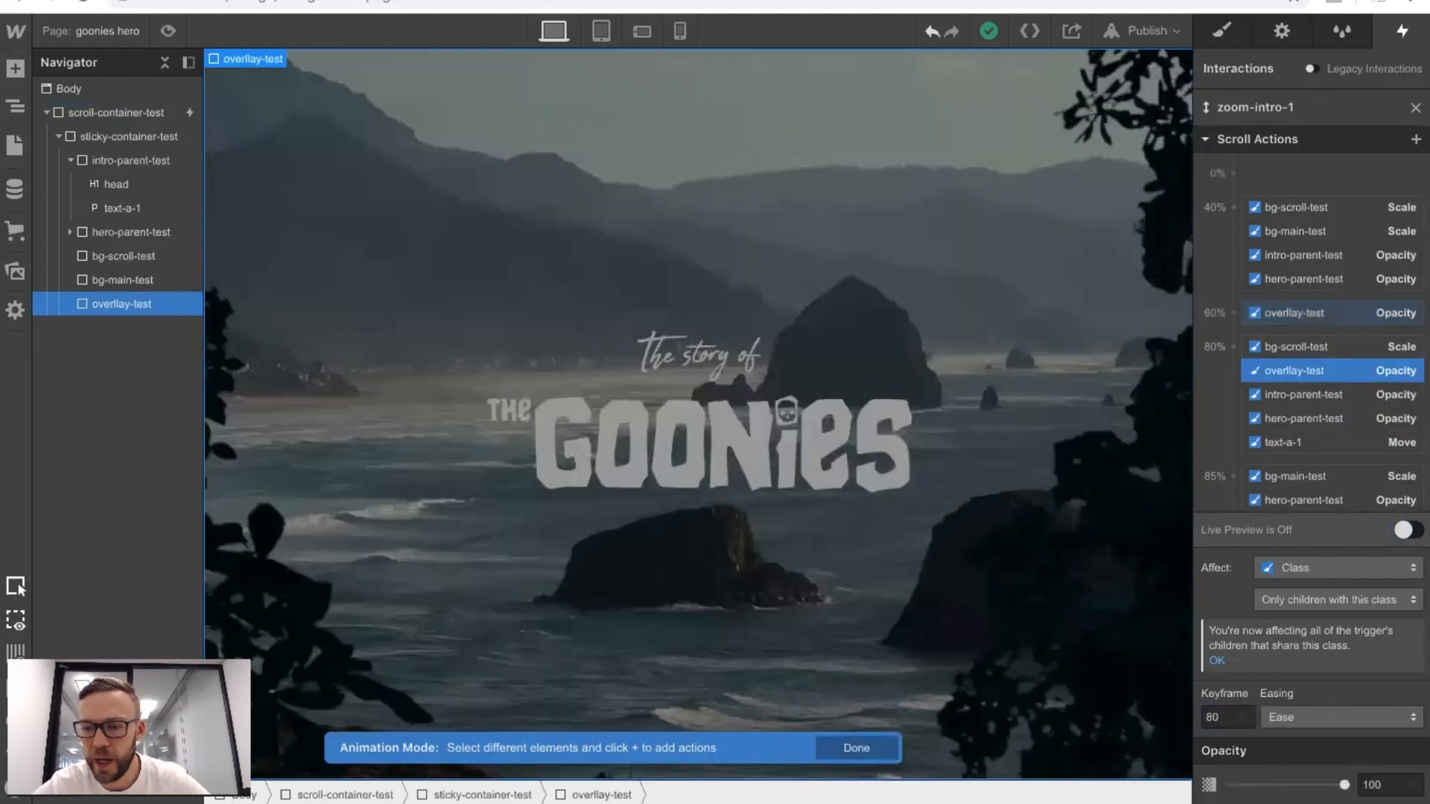
click(1214, 709)
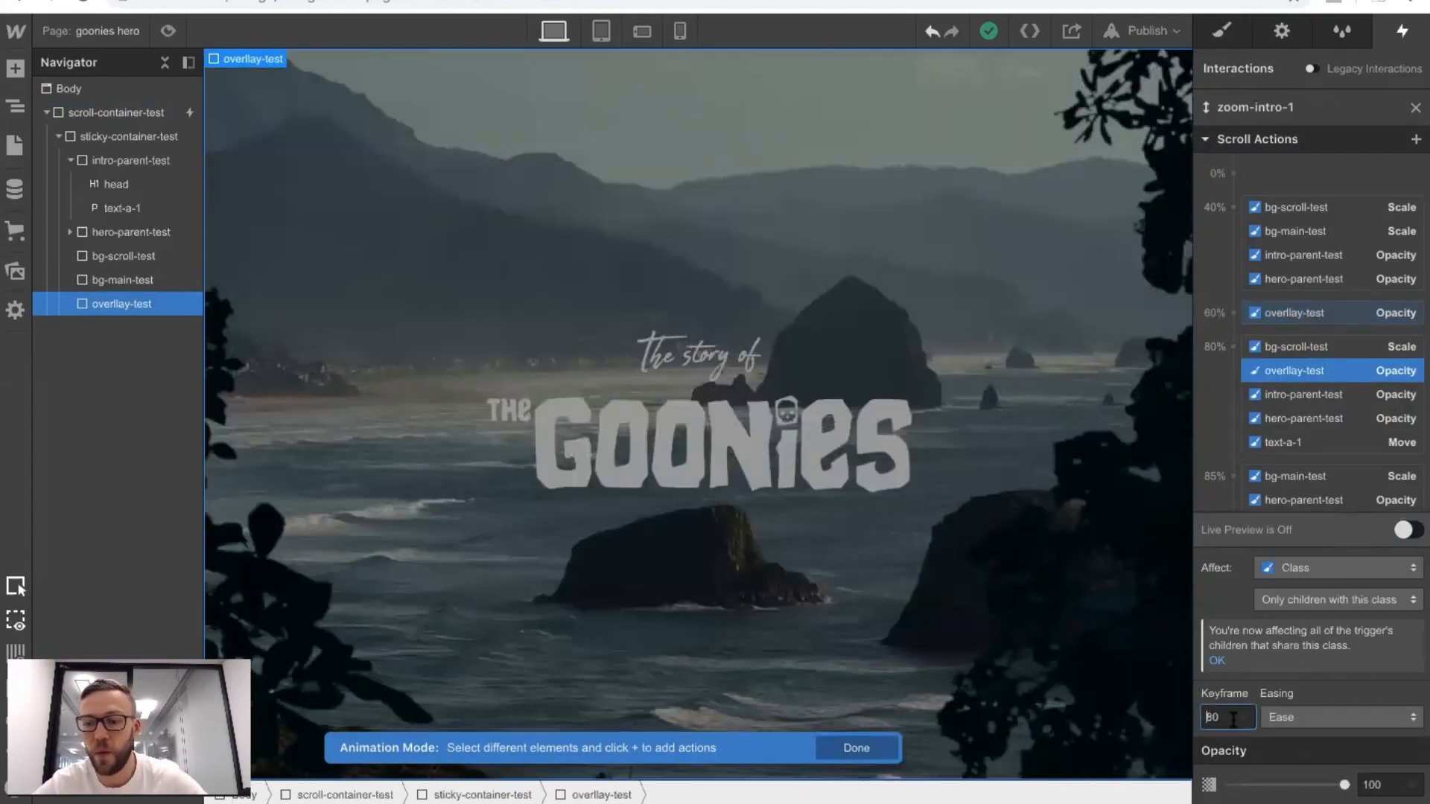
key(Up)
key(Up)
key(Up)
Move the starting overlay-test opacity action from 60% to the 70% keyframe and check it in preview mode.
click(1276, 314)
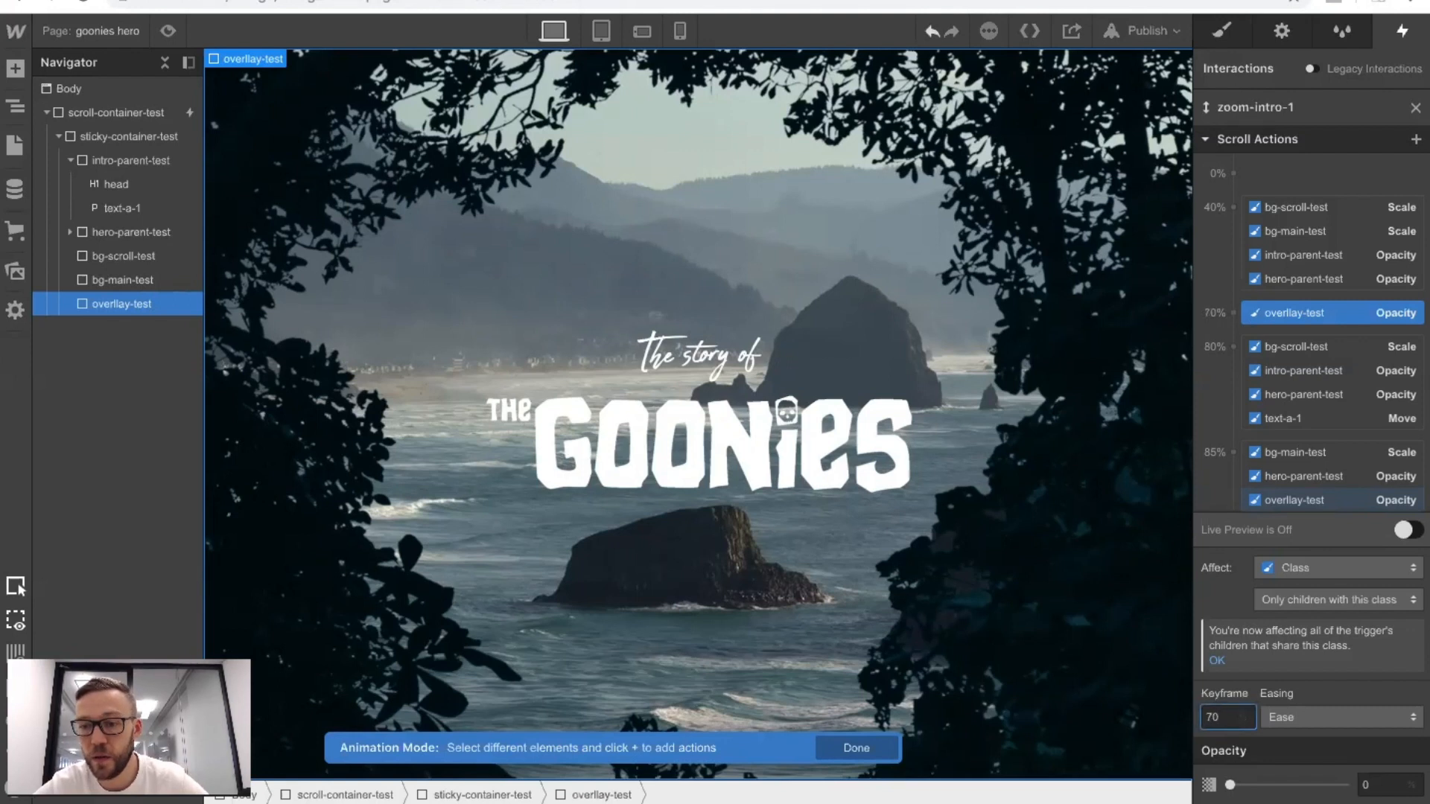
click(167, 31)
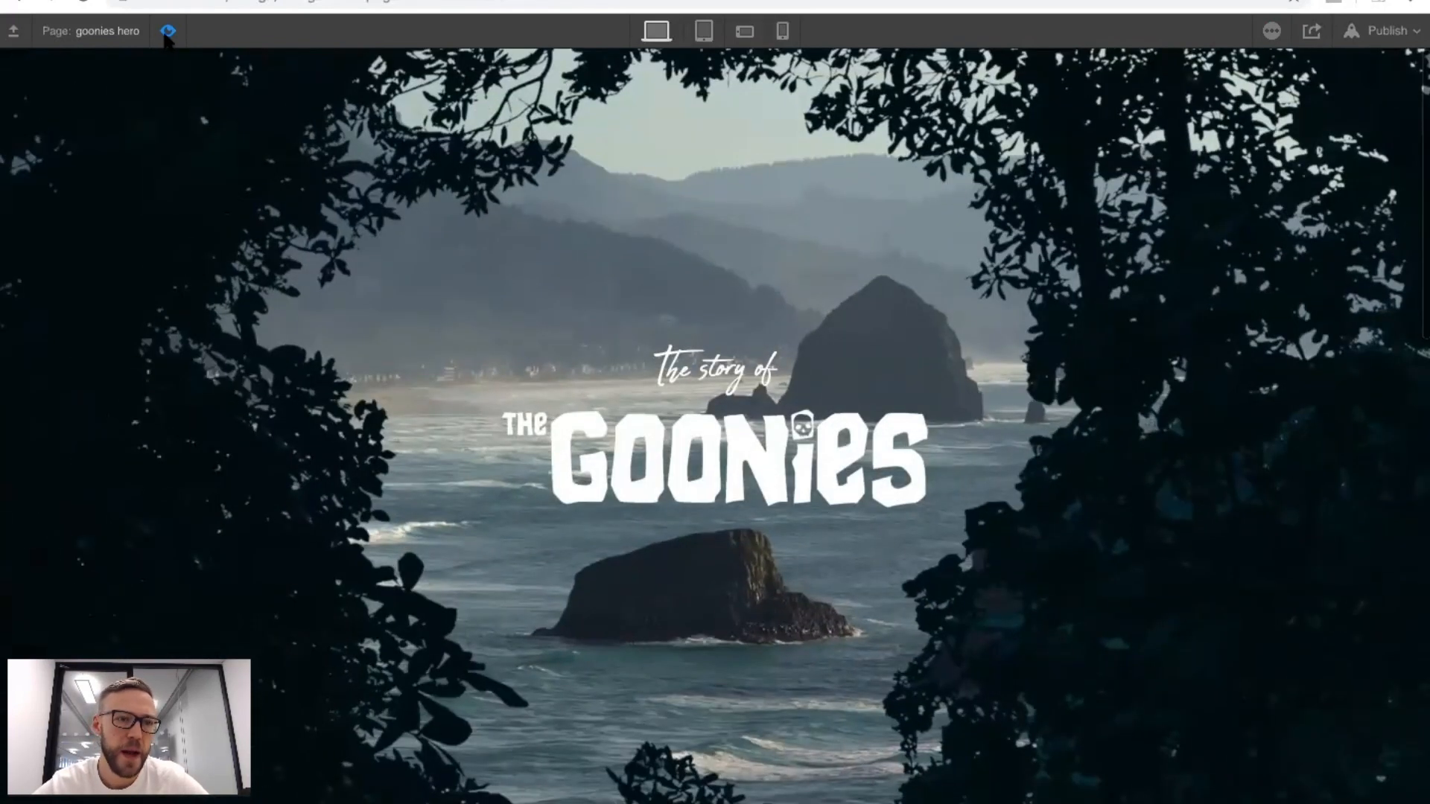
click(168, 31)
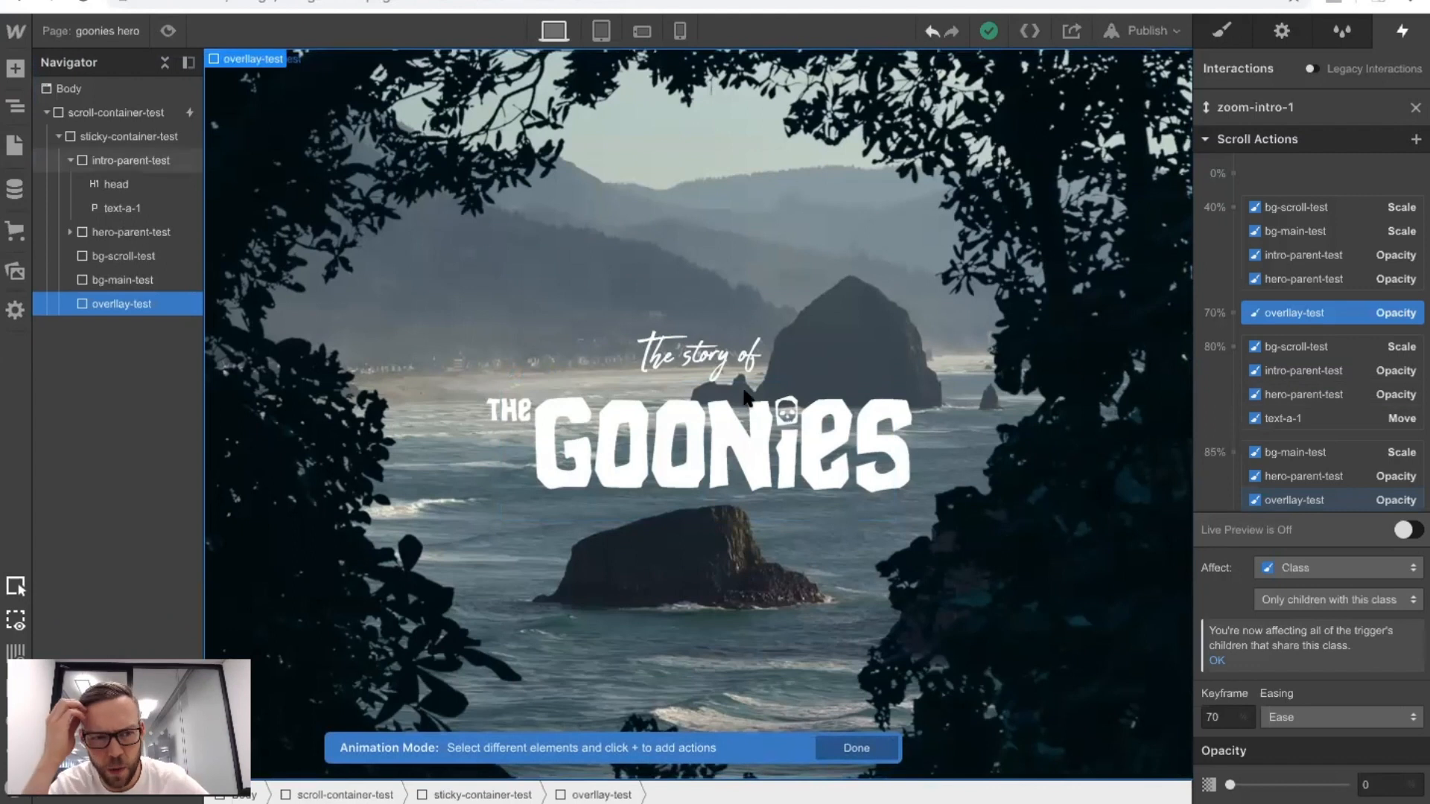
Move the hero-parent-test opacity action from 80% to the 70% keyframe.
click(109, 225)
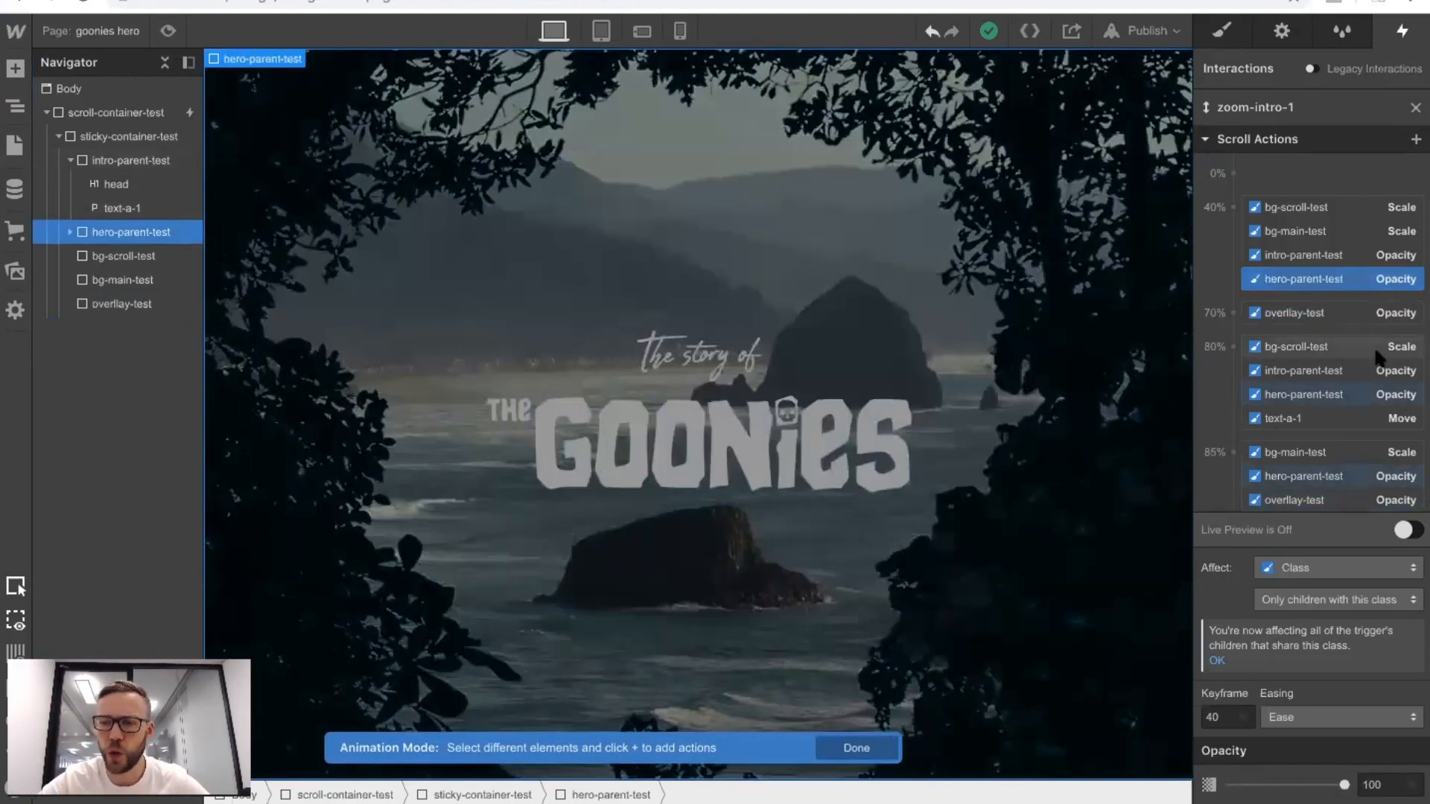
scroll(1377, 358, down, 1)
click(1330, 328)
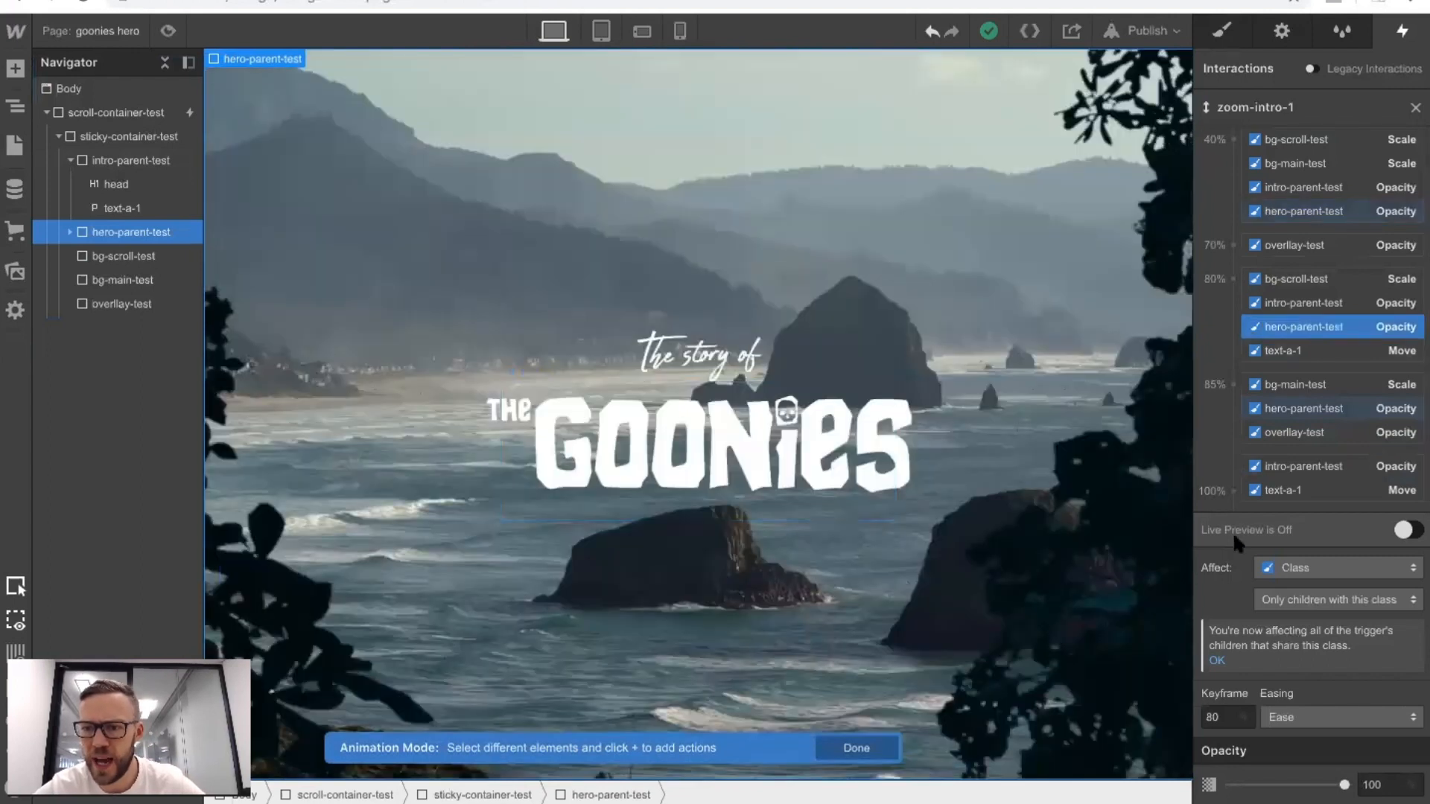
key(BackSpace)
key(BackSpace)
text(70)
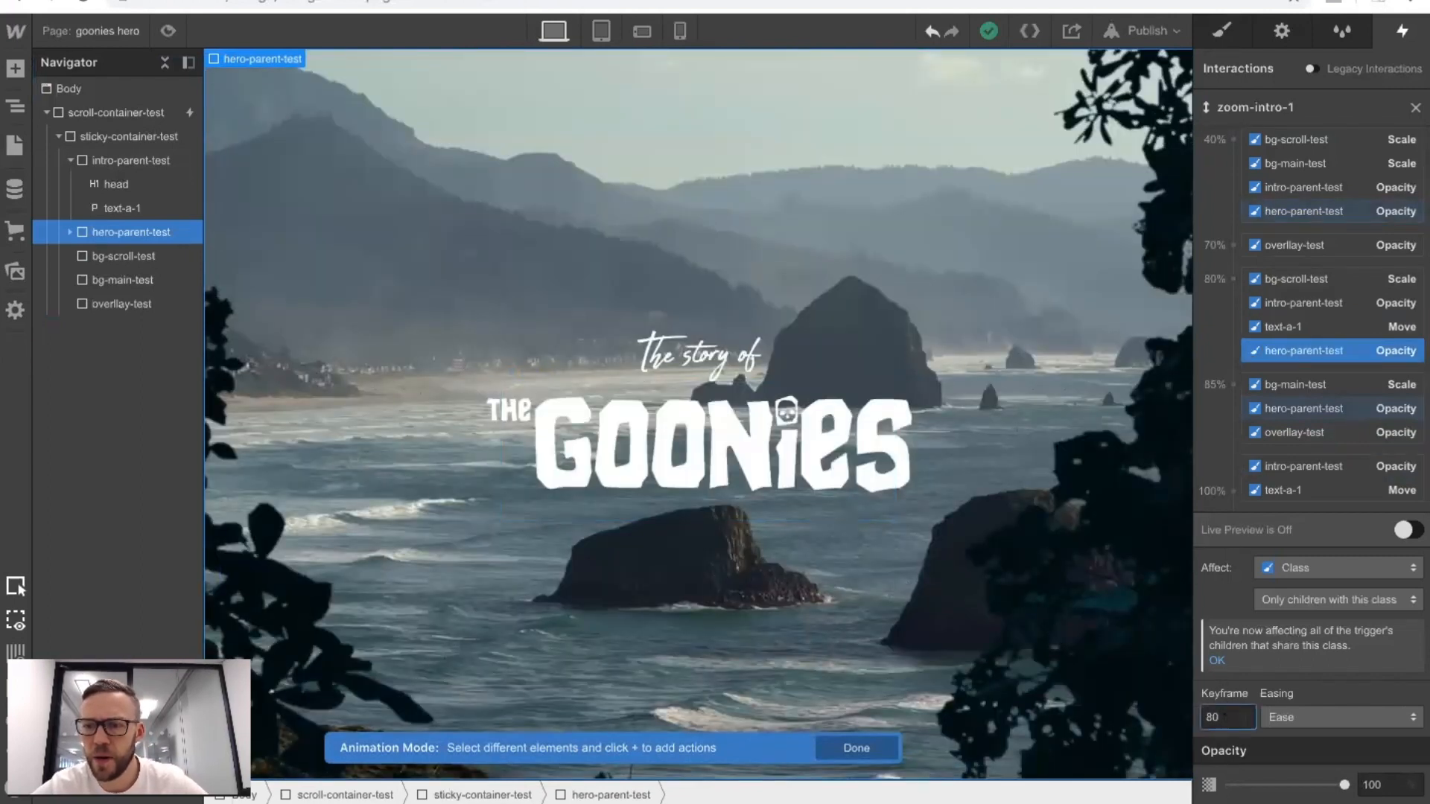
Preview the scroll animation and examine how the hero title, overlay, background zoom and intro text transition in both scroll directions.
click(168, 30)
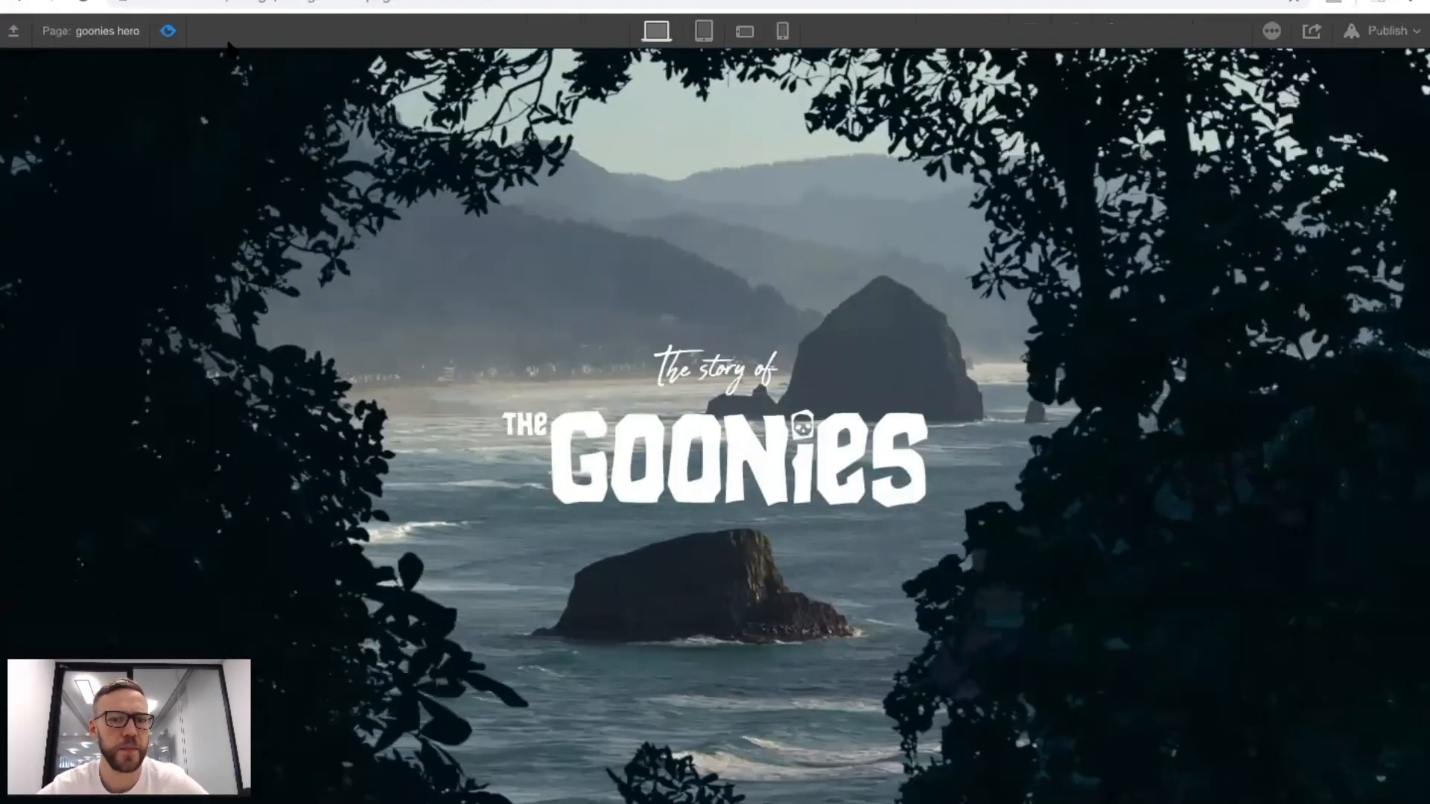
scroll(524, 115, down, 5)
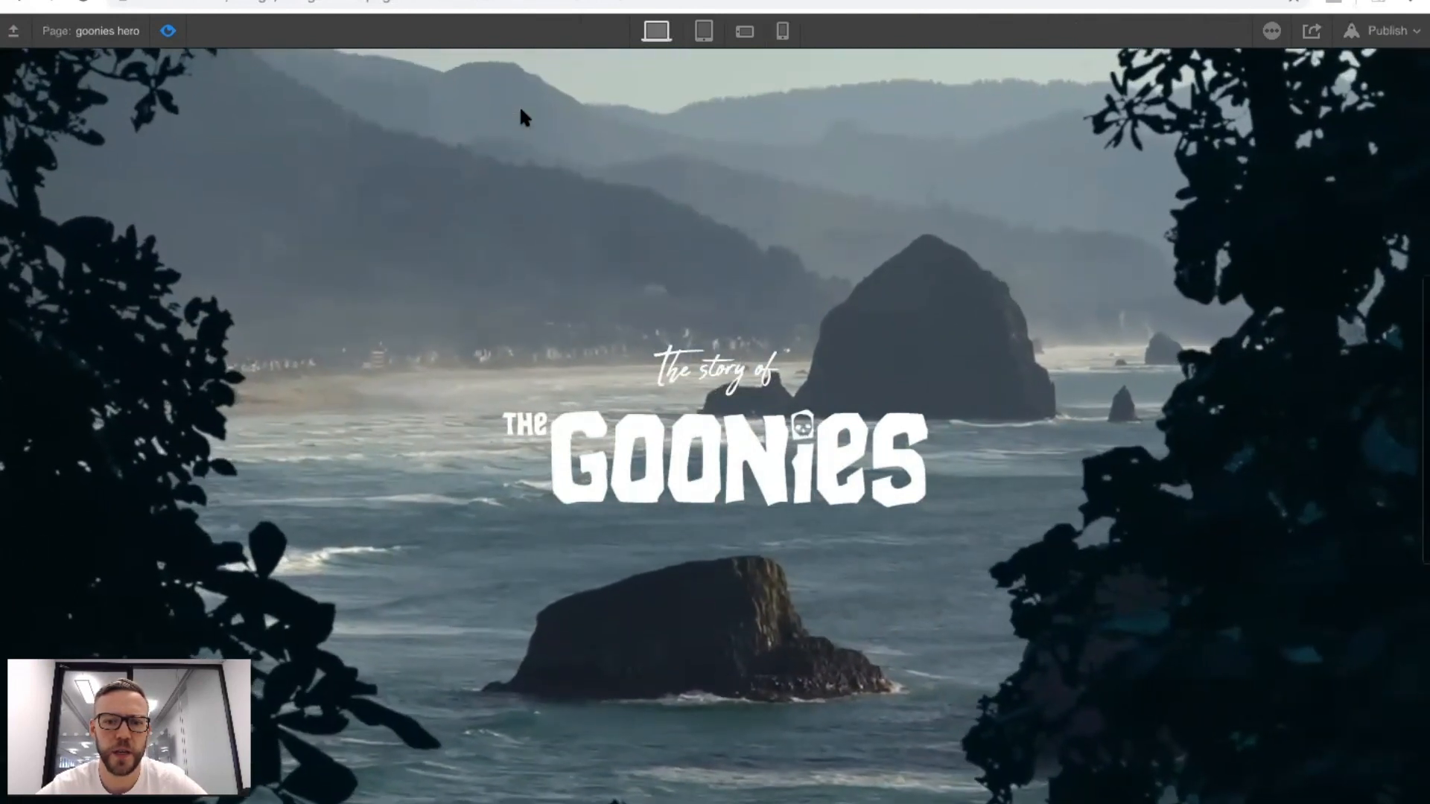
scroll(521, 112, up, 5)
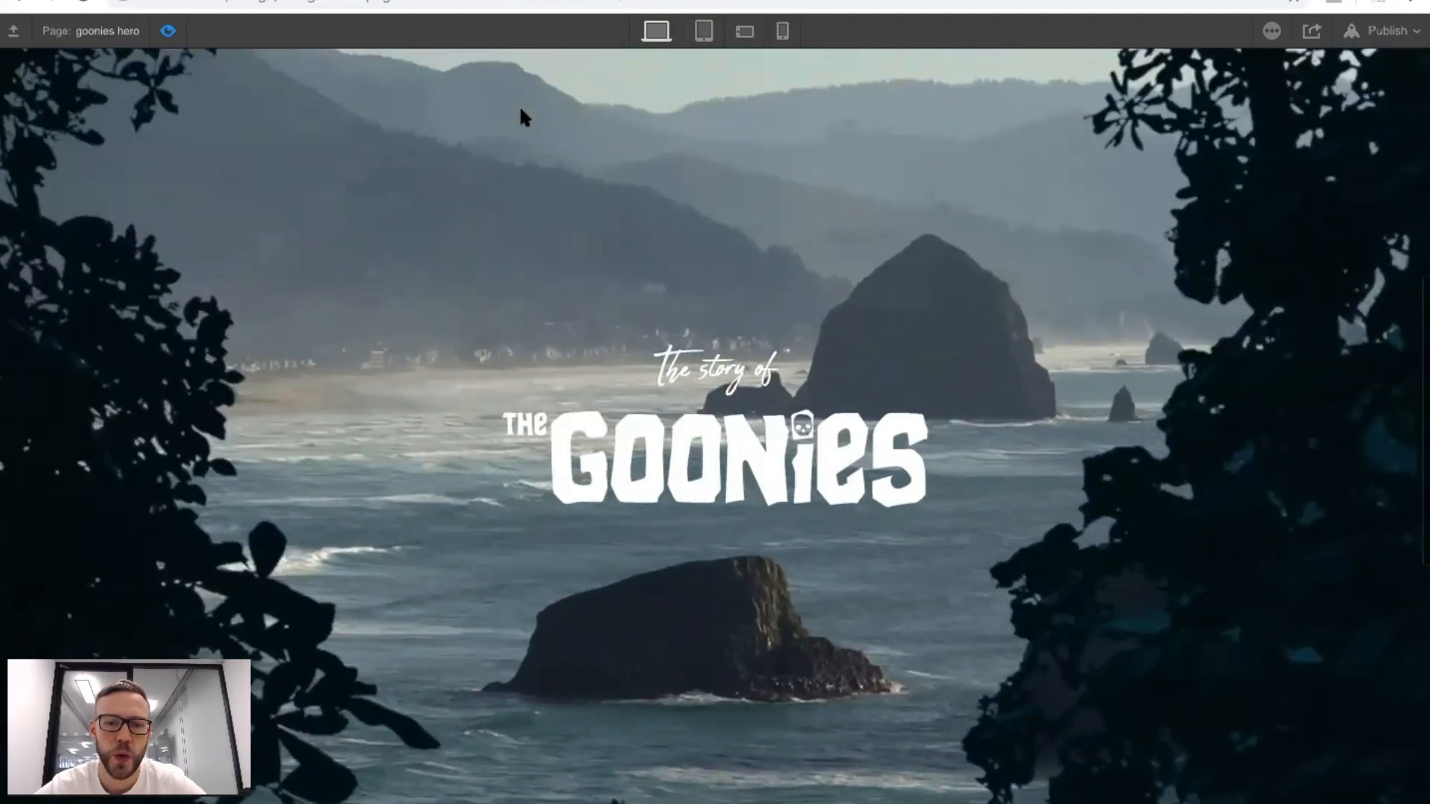
scroll(521, 115, down, 2)
scroll(523, 115, down, 3)
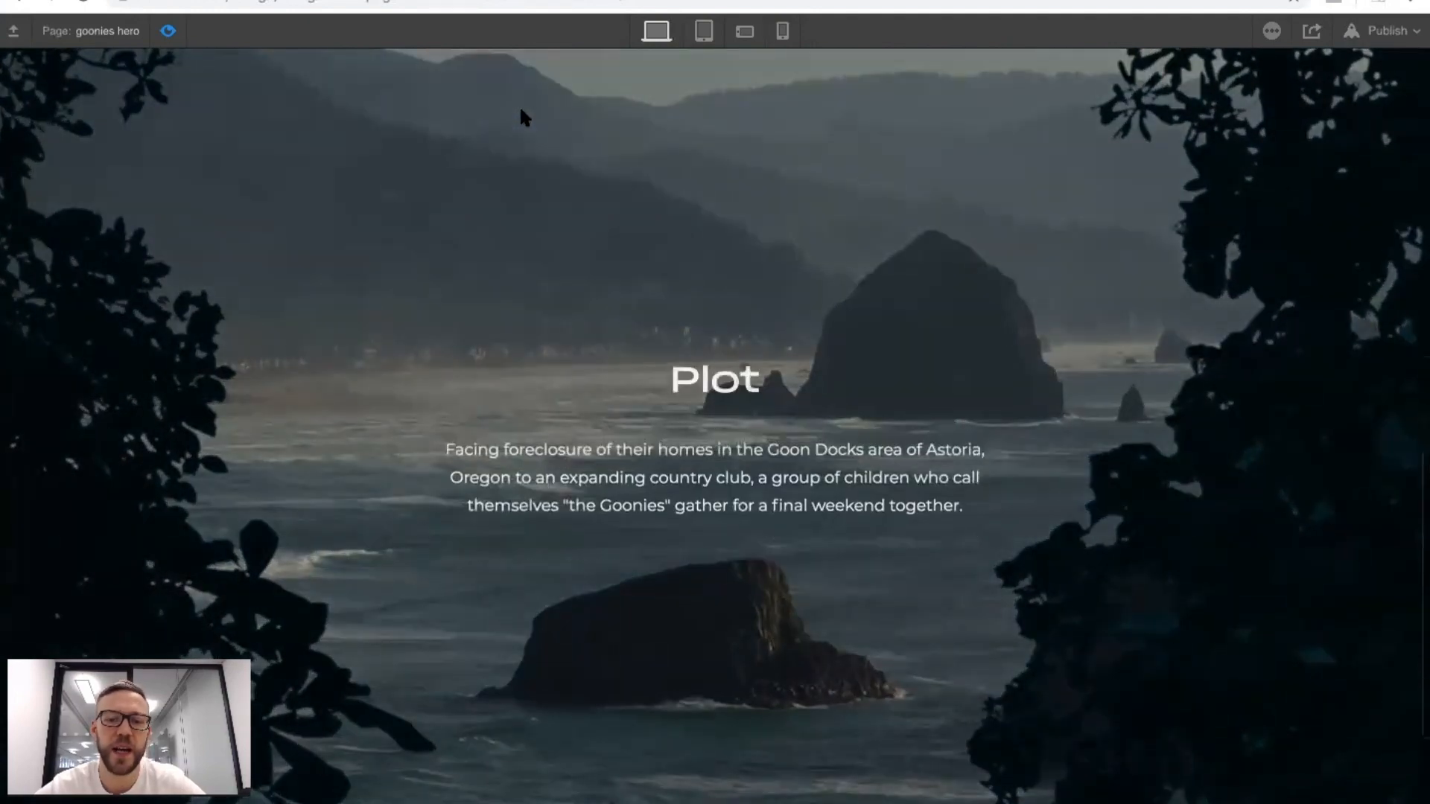
scroll(523, 115, up, 5)
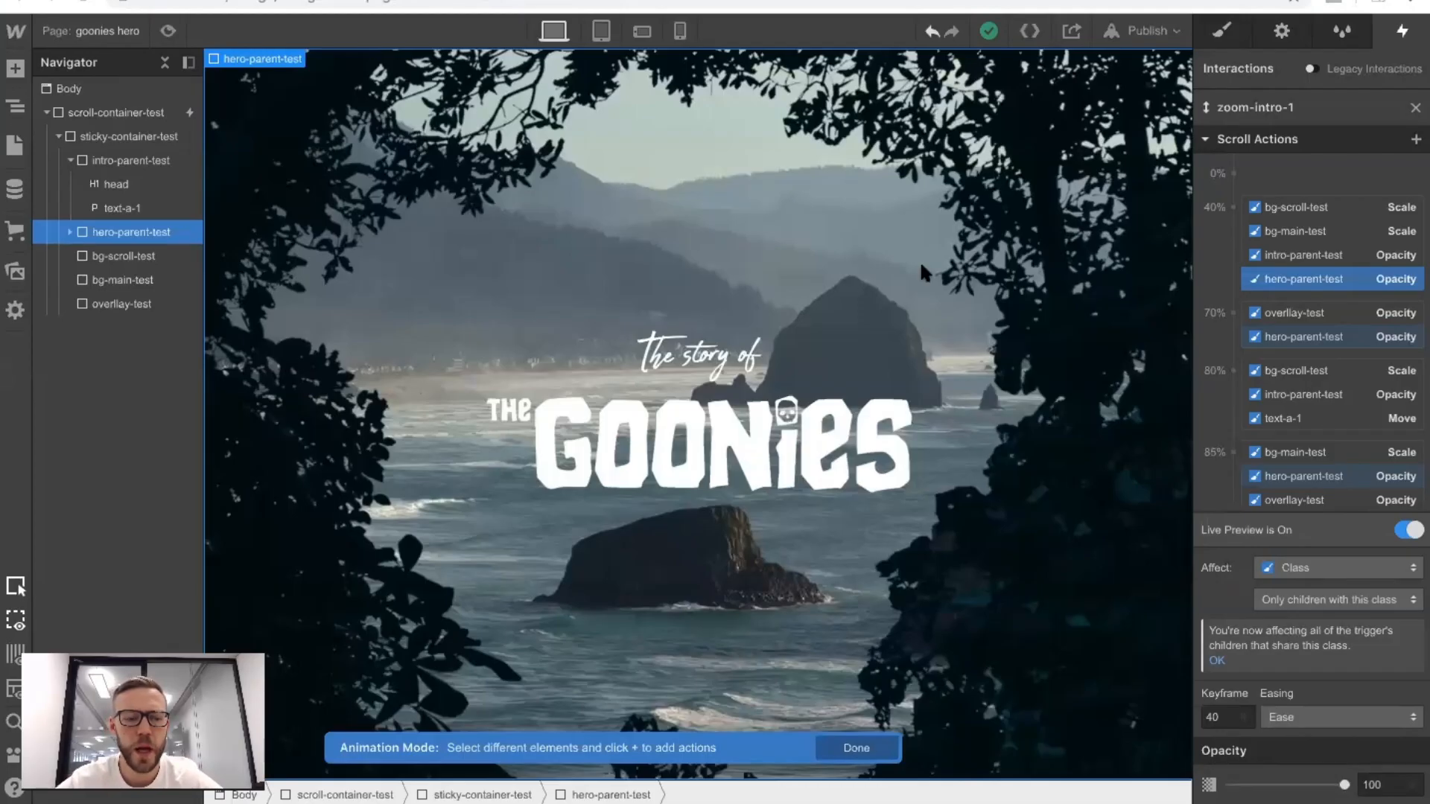
click(168, 32)
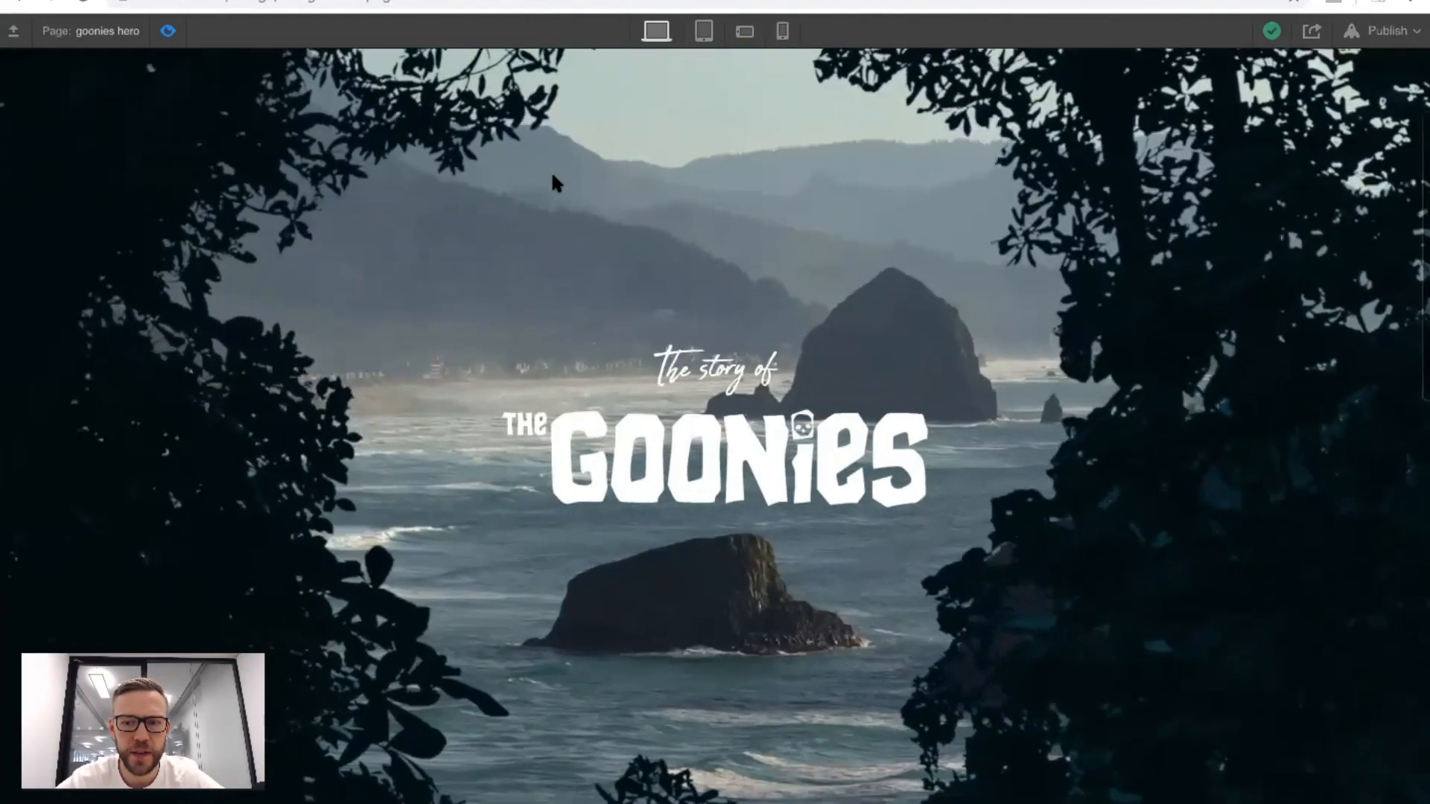
scroll(554, 182, down, 5)
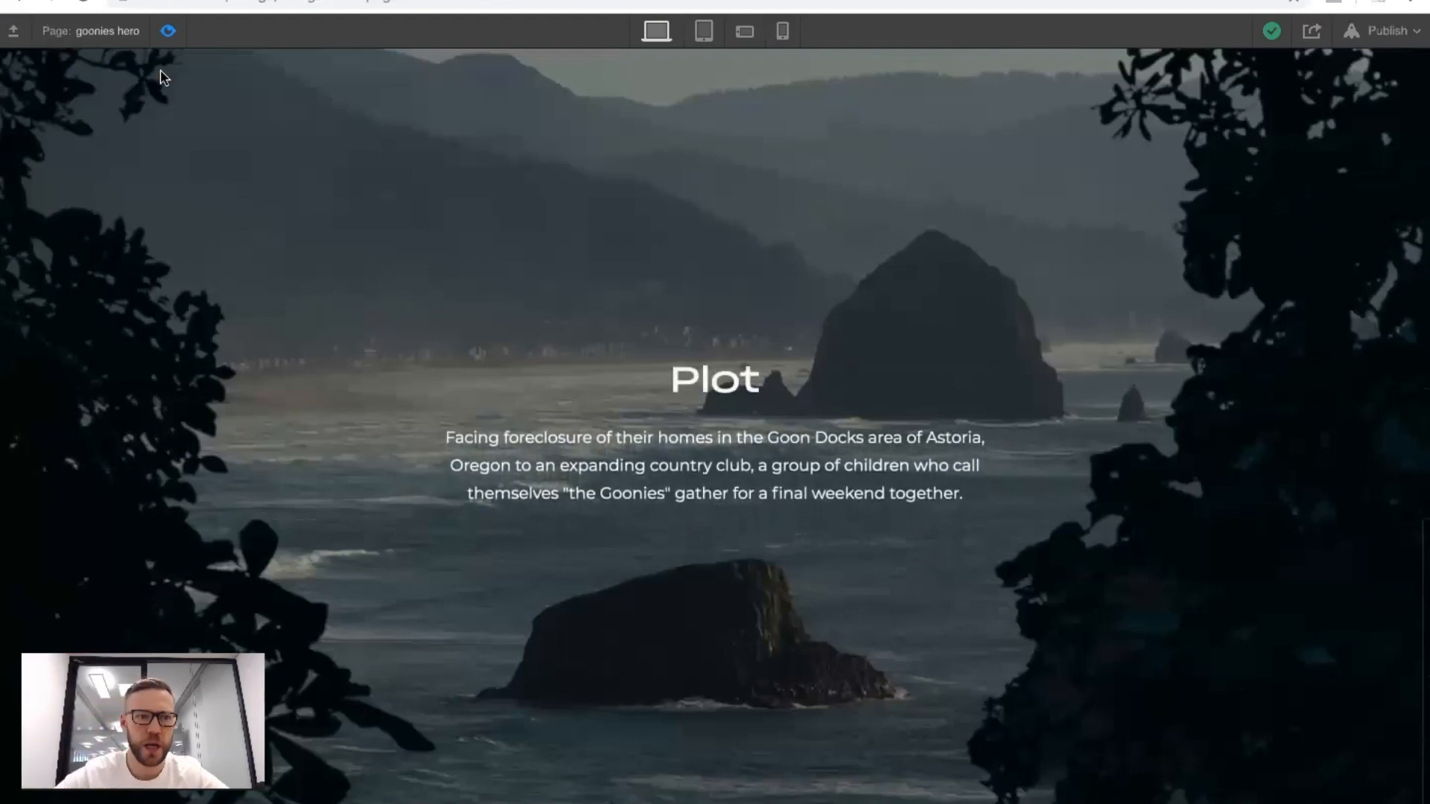
click(168, 31)
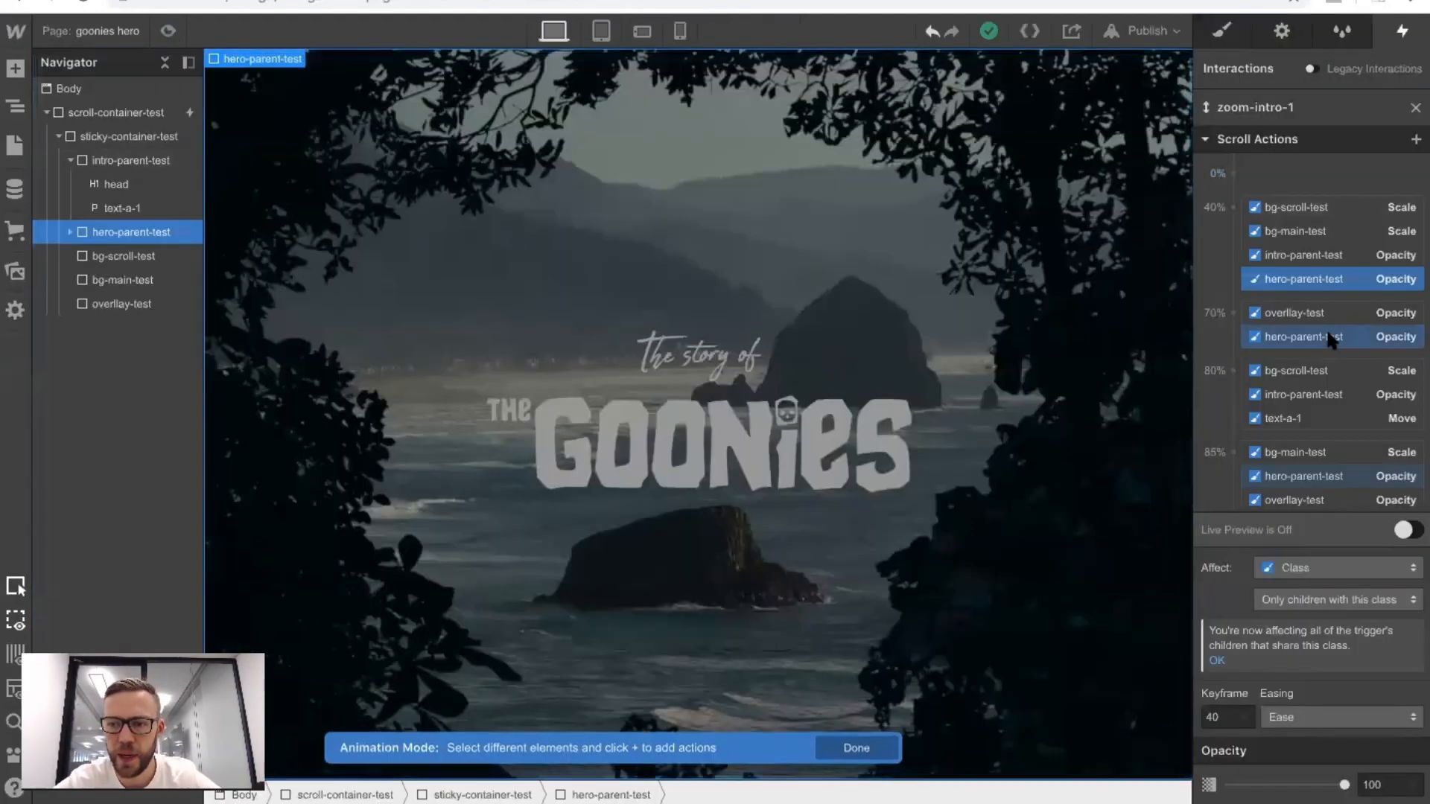
Add a Move action for bg-scroll-test at the 80% keyframe with a Y offset of 0 px.
click(108, 262)
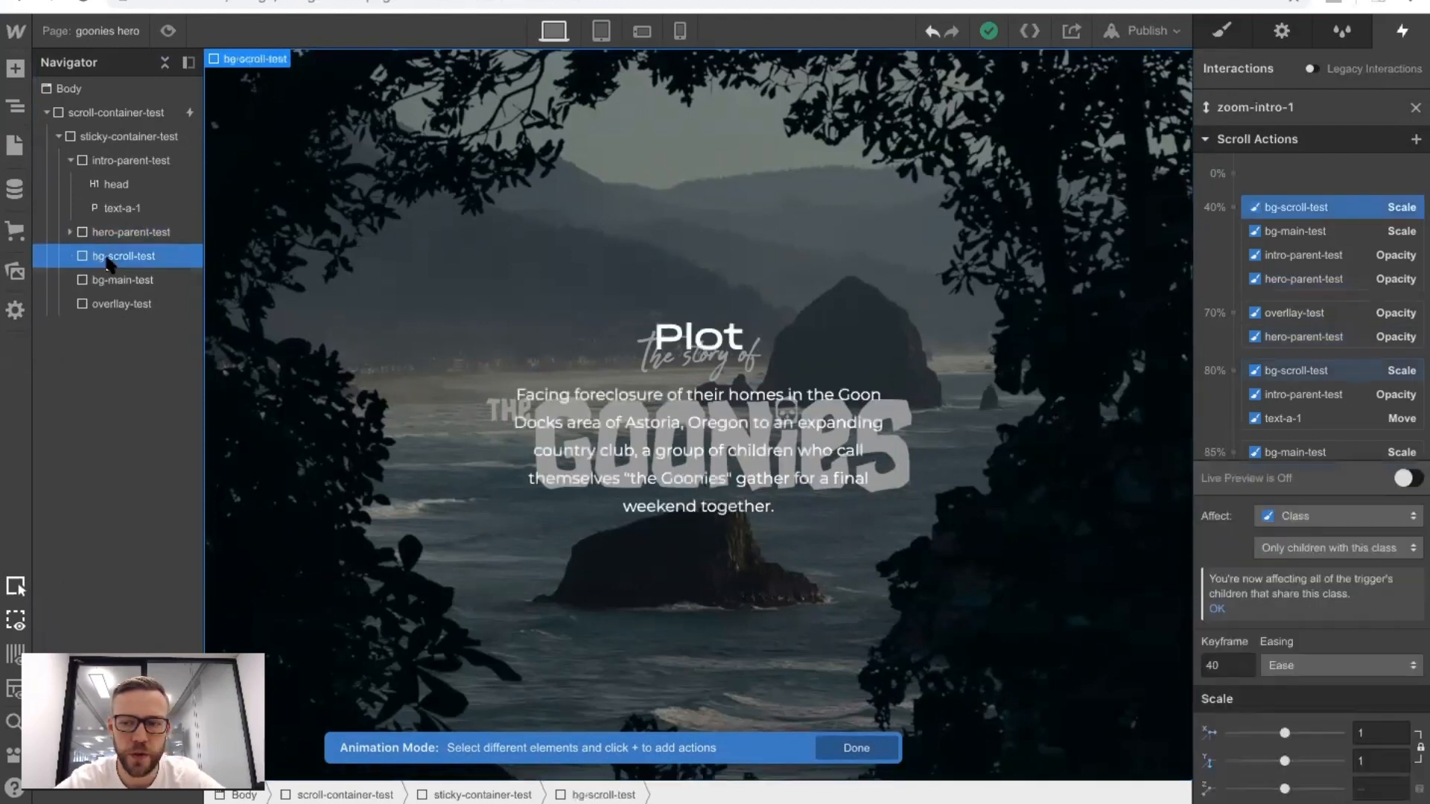
scroll(1340, 330, down, 2)
click(1295, 278)
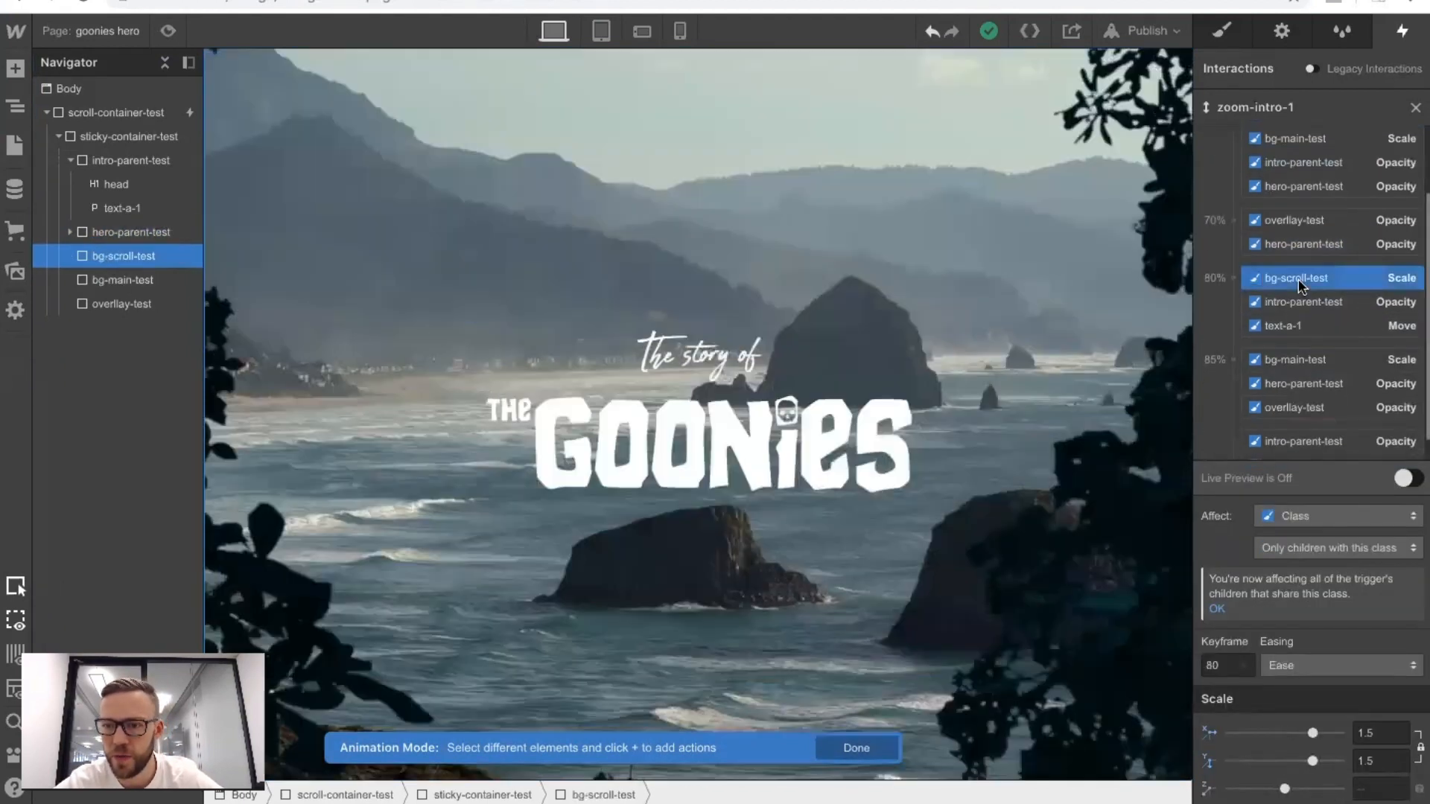
click(1232, 278)
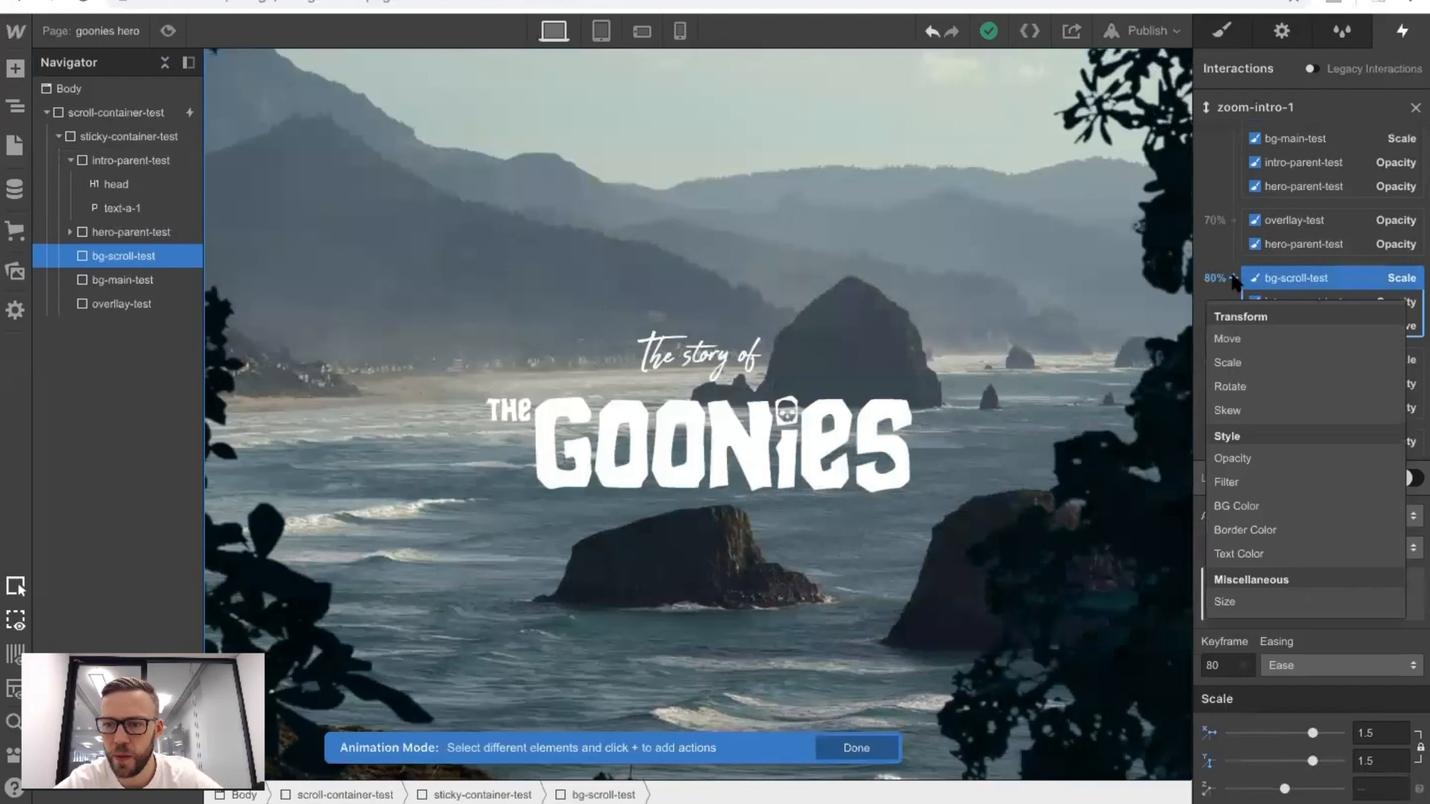
click(1240, 332)
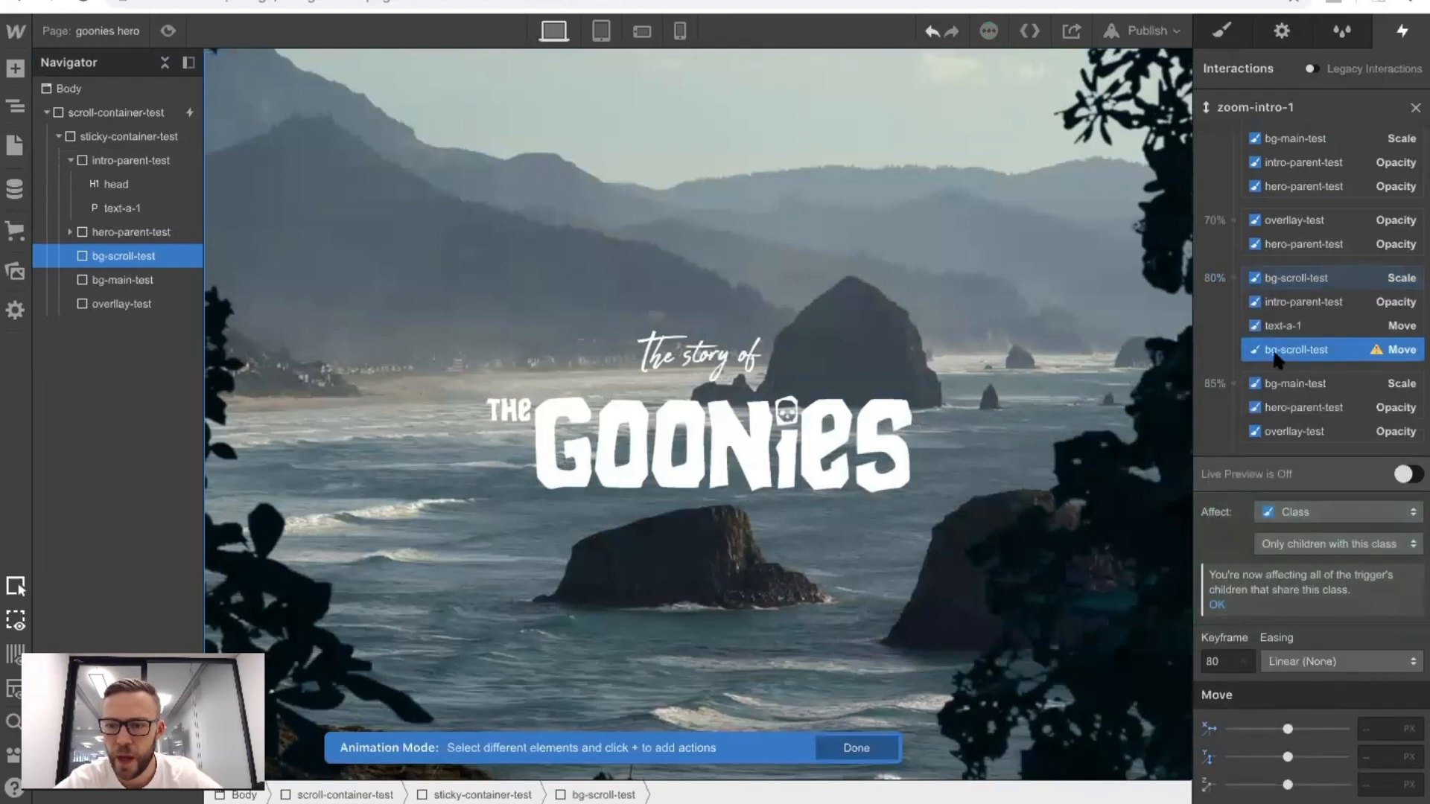
click(1374, 757)
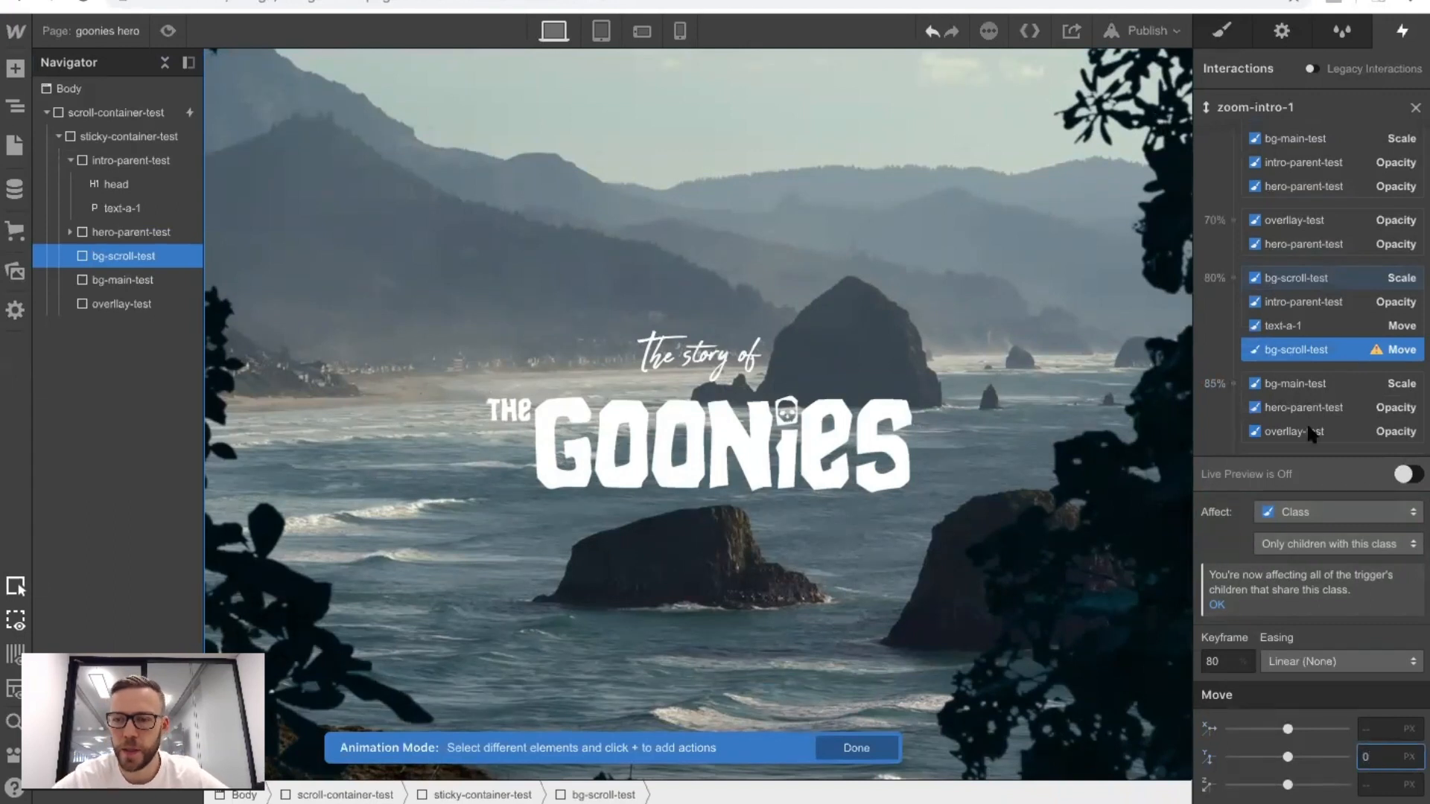
Add a Move action for bg-scroll-test at the 100% keyframe with a Y offset of -120 px.
scroll(1311, 432, down, 2)
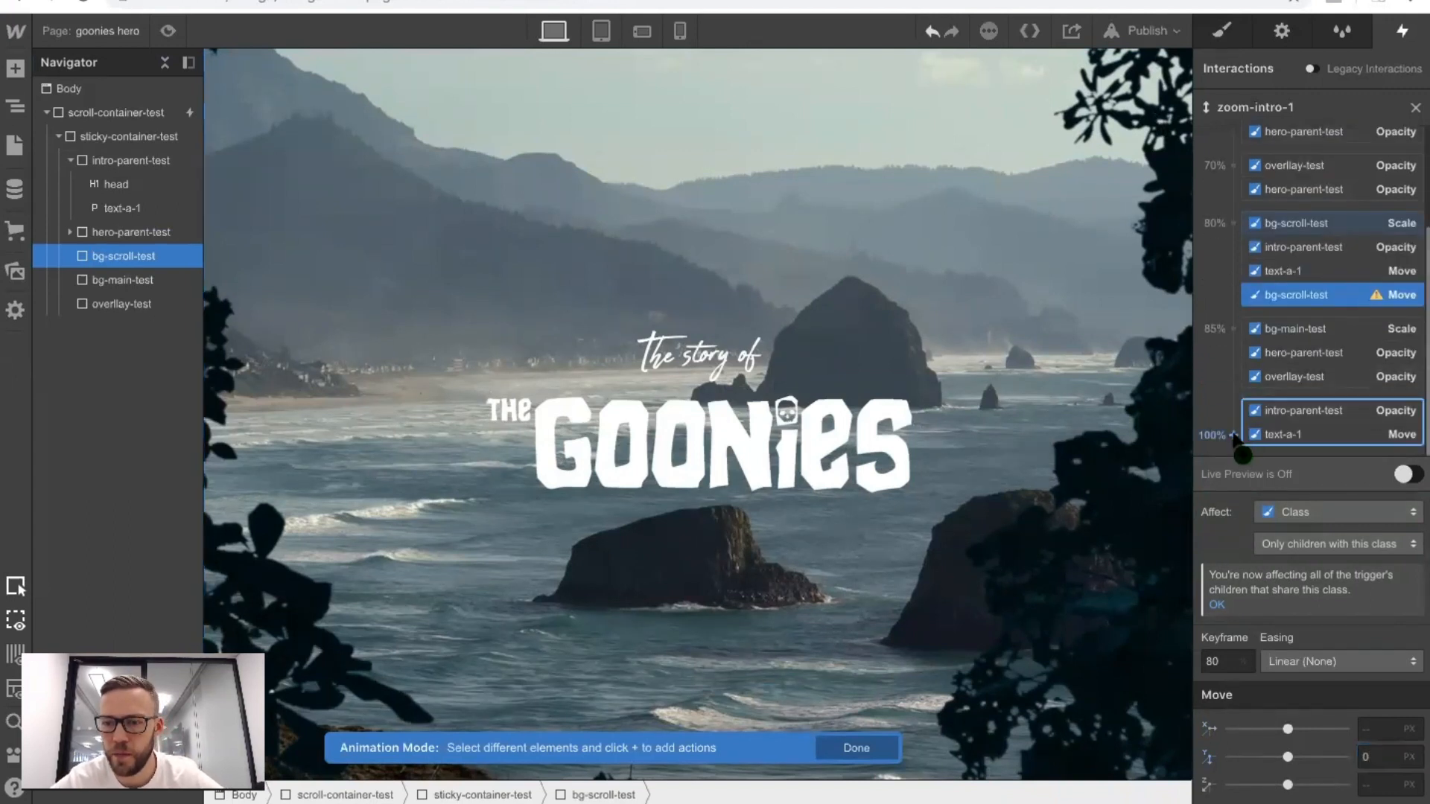
click(1233, 436)
click(1236, 493)
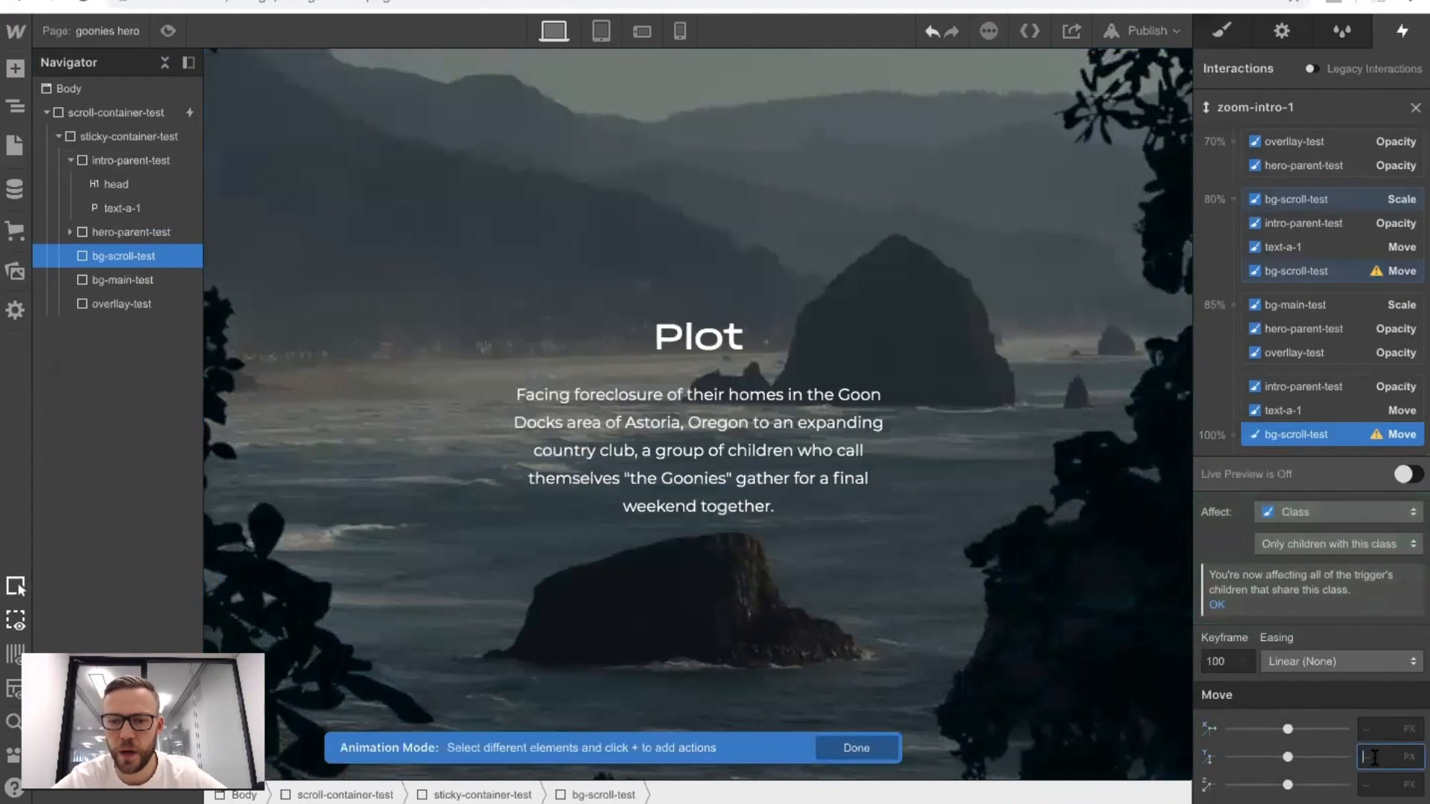
text(-40)
key(shift+Down)
key(shift+Down)
key(shift+Down)
key(shift+Down)
key(shift+Down)
key(shift+Down)
key(shift+Down)
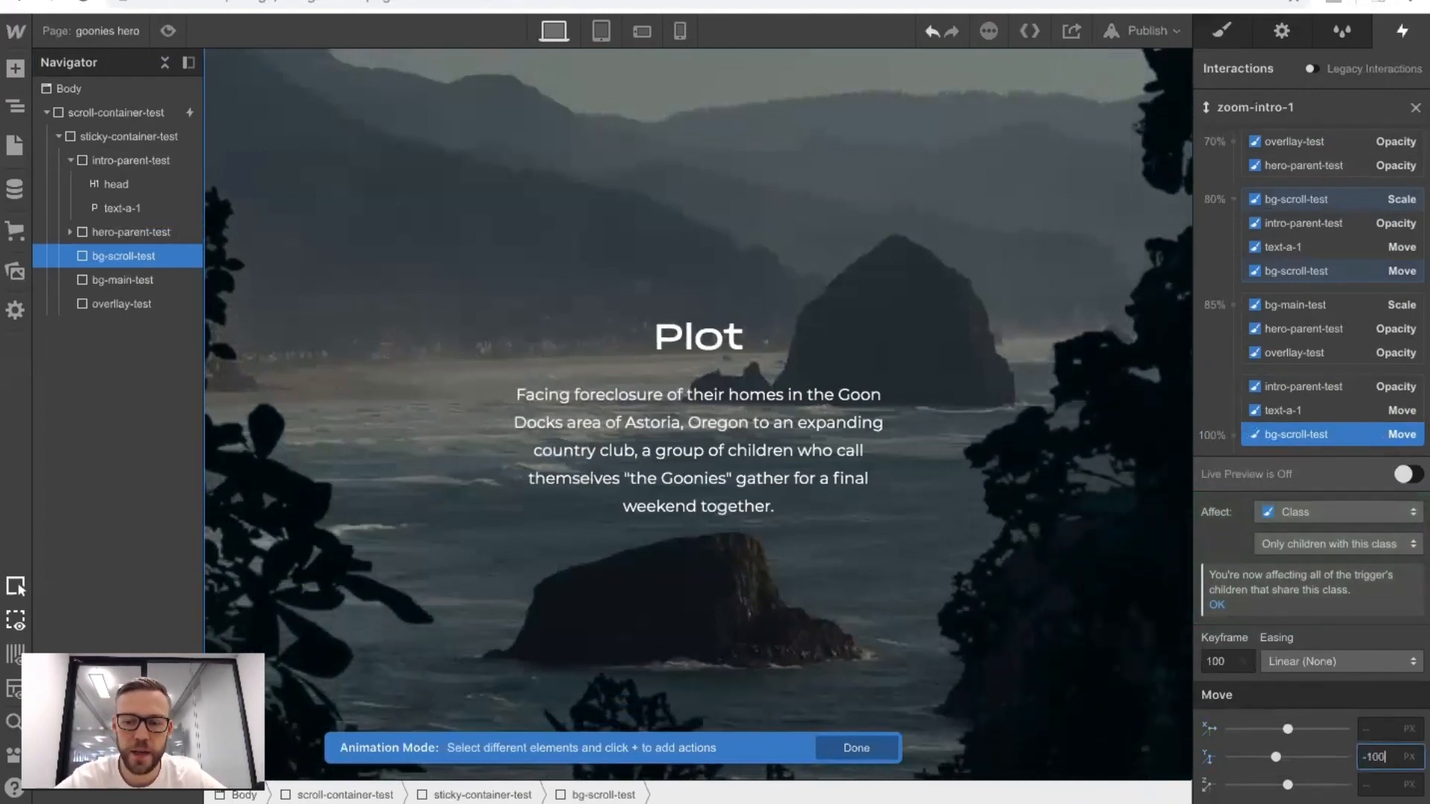
key(shift+Down)
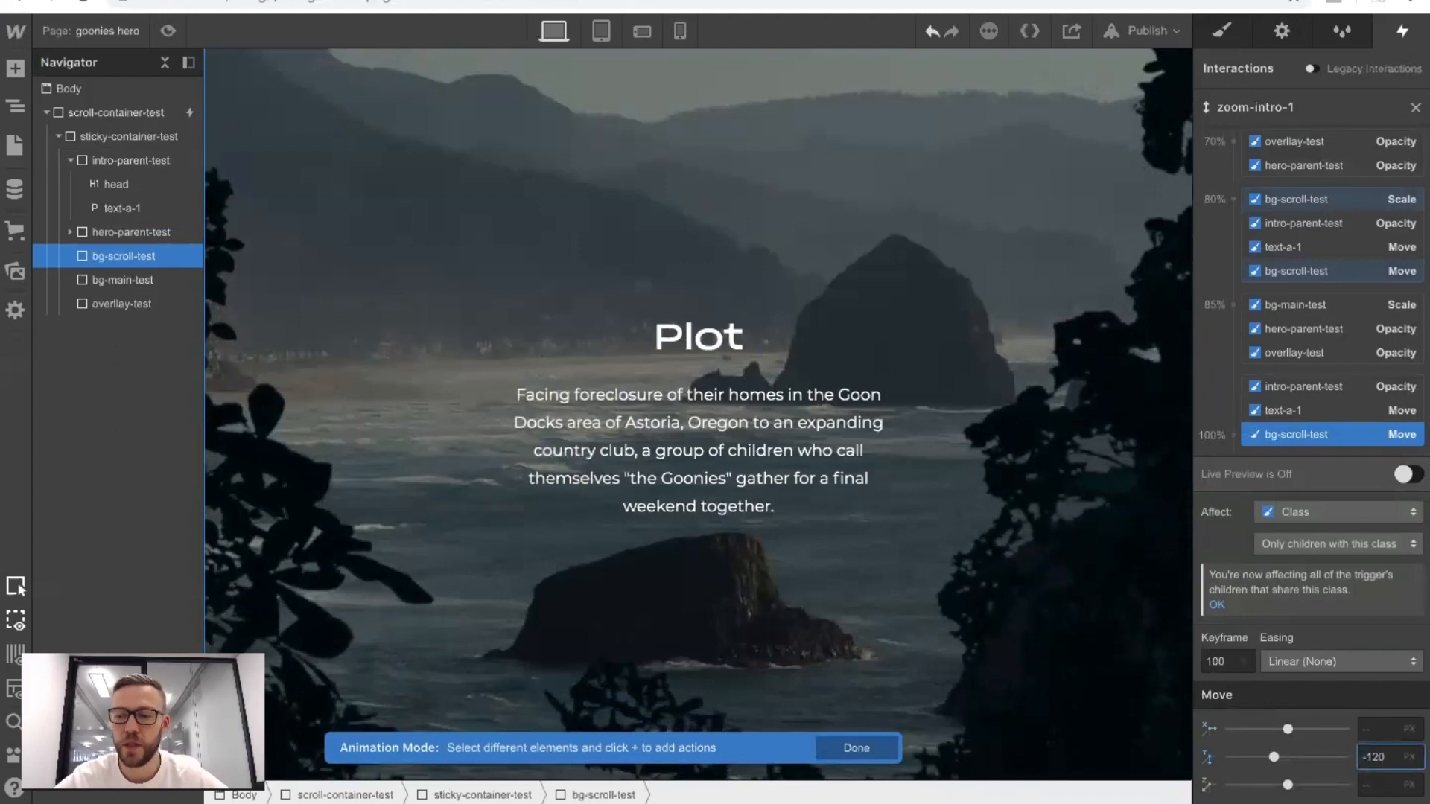
Set the easing of all zoom-intro-1 scroll actions to Ease and check the animation in preview mode.
shift+click(1292, 200)
click(1308, 729)
click(1275, 67)
click(167, 31)
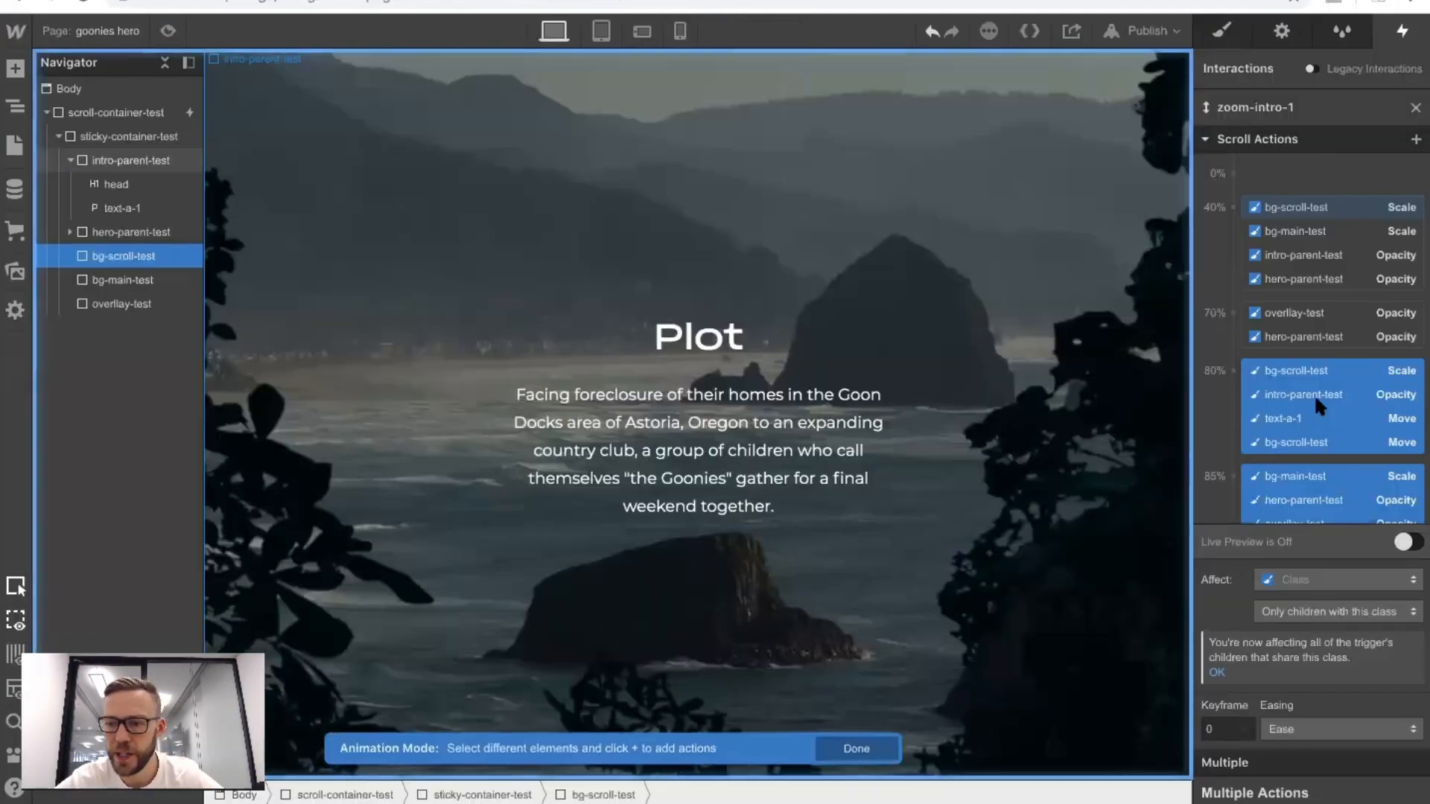
scroll(1325, 403, down, 2)
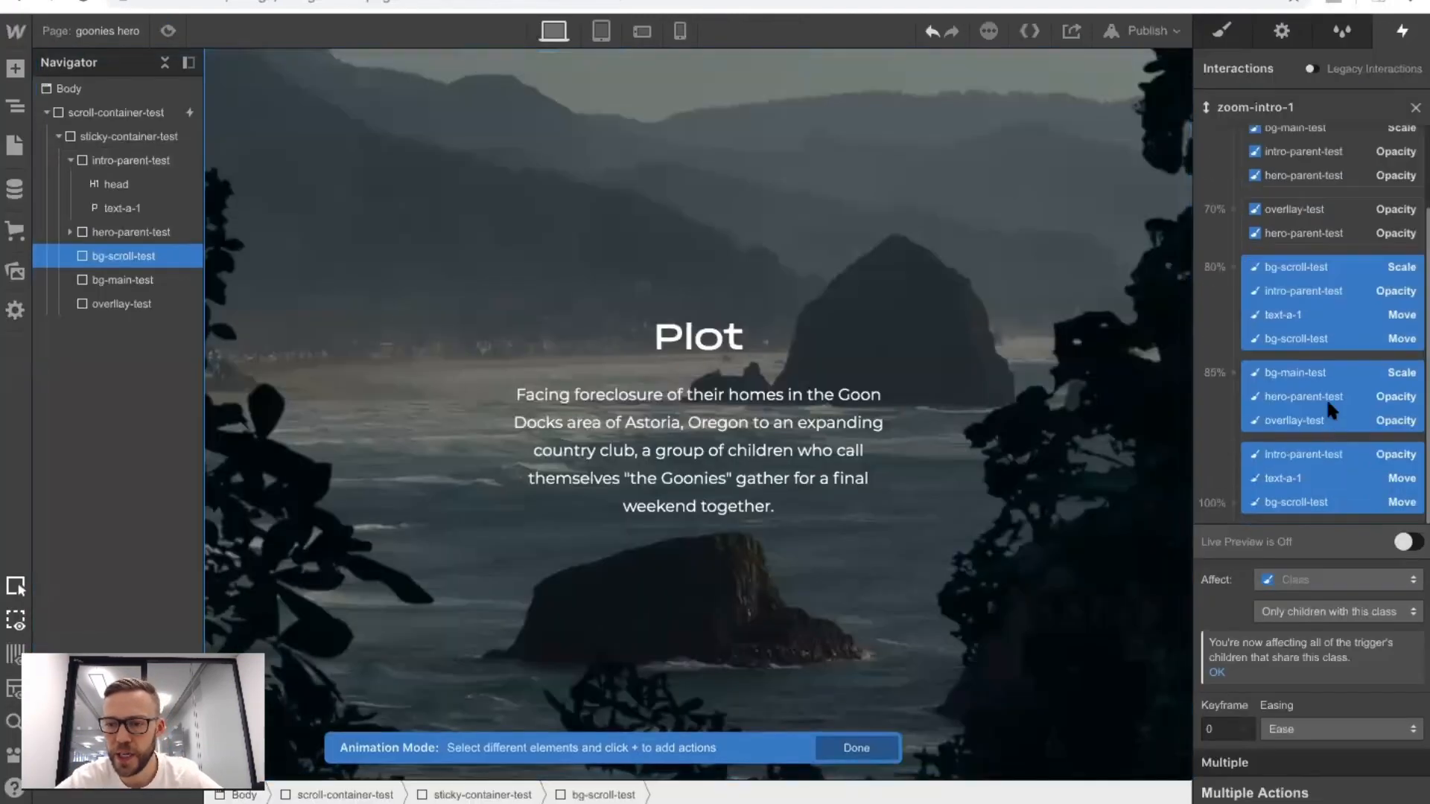
Move the ending intro-parent-test opacity and text-a-1 move actions from 100% to the 90% keyframe.
click(1285, 496)
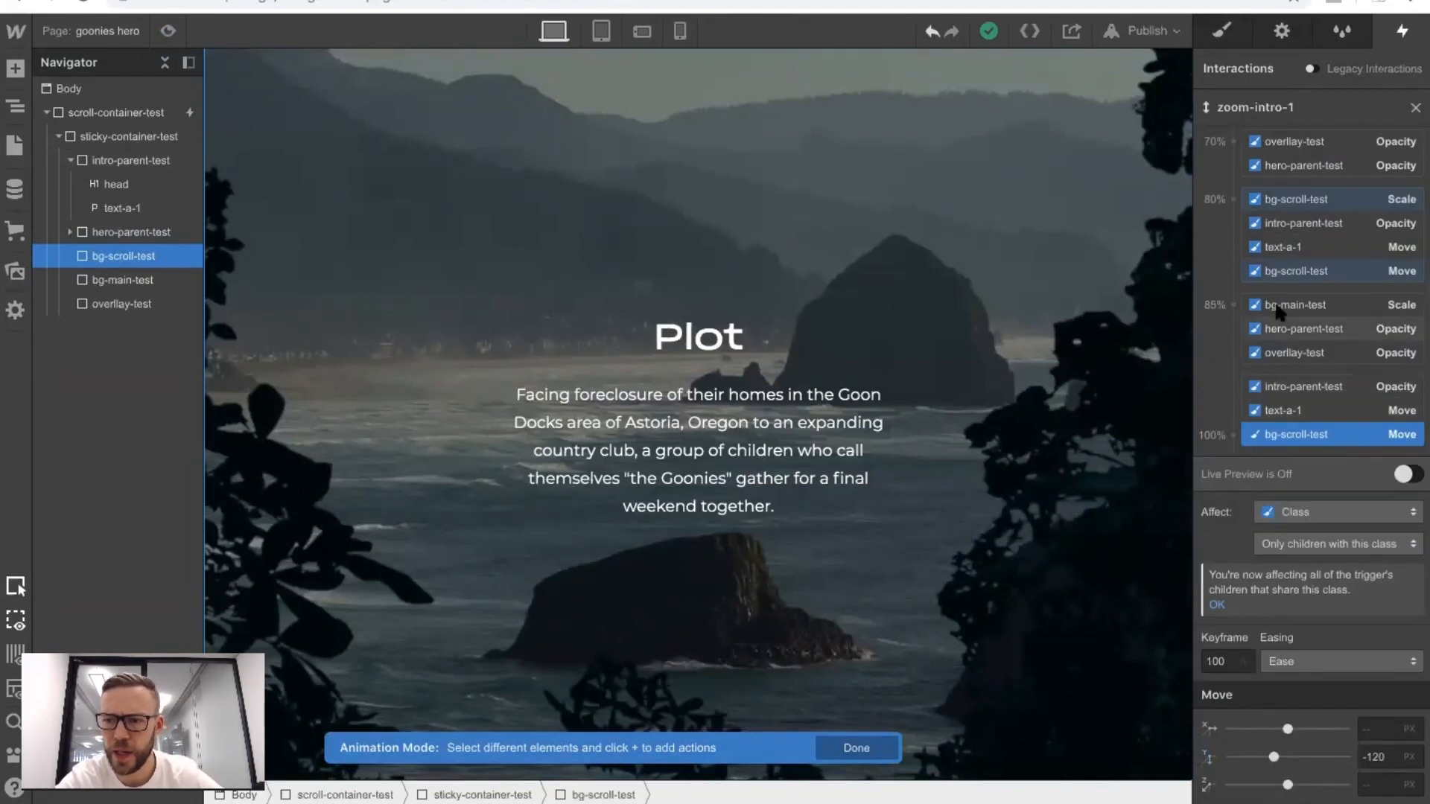
click(1278, 271)
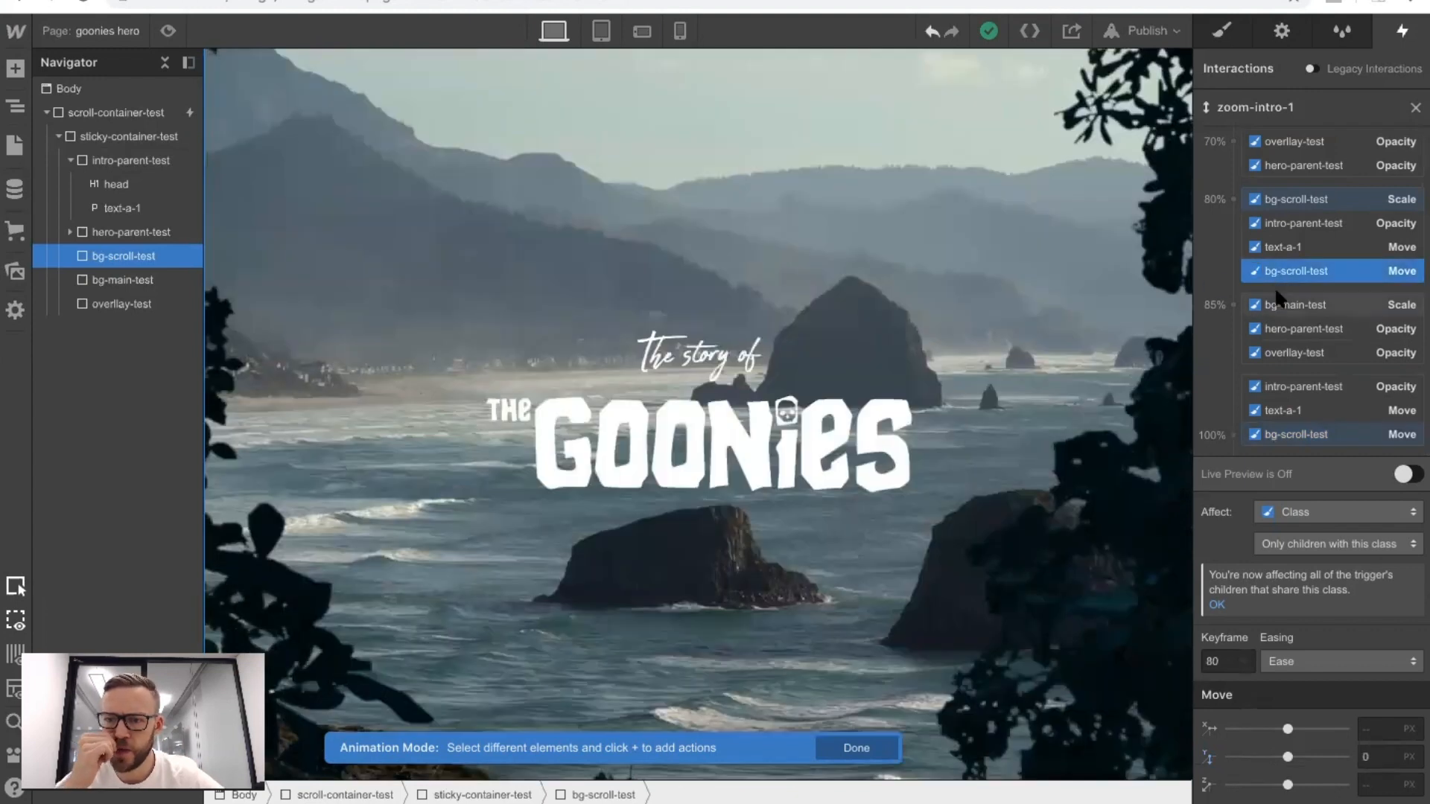
click(1288, 418)
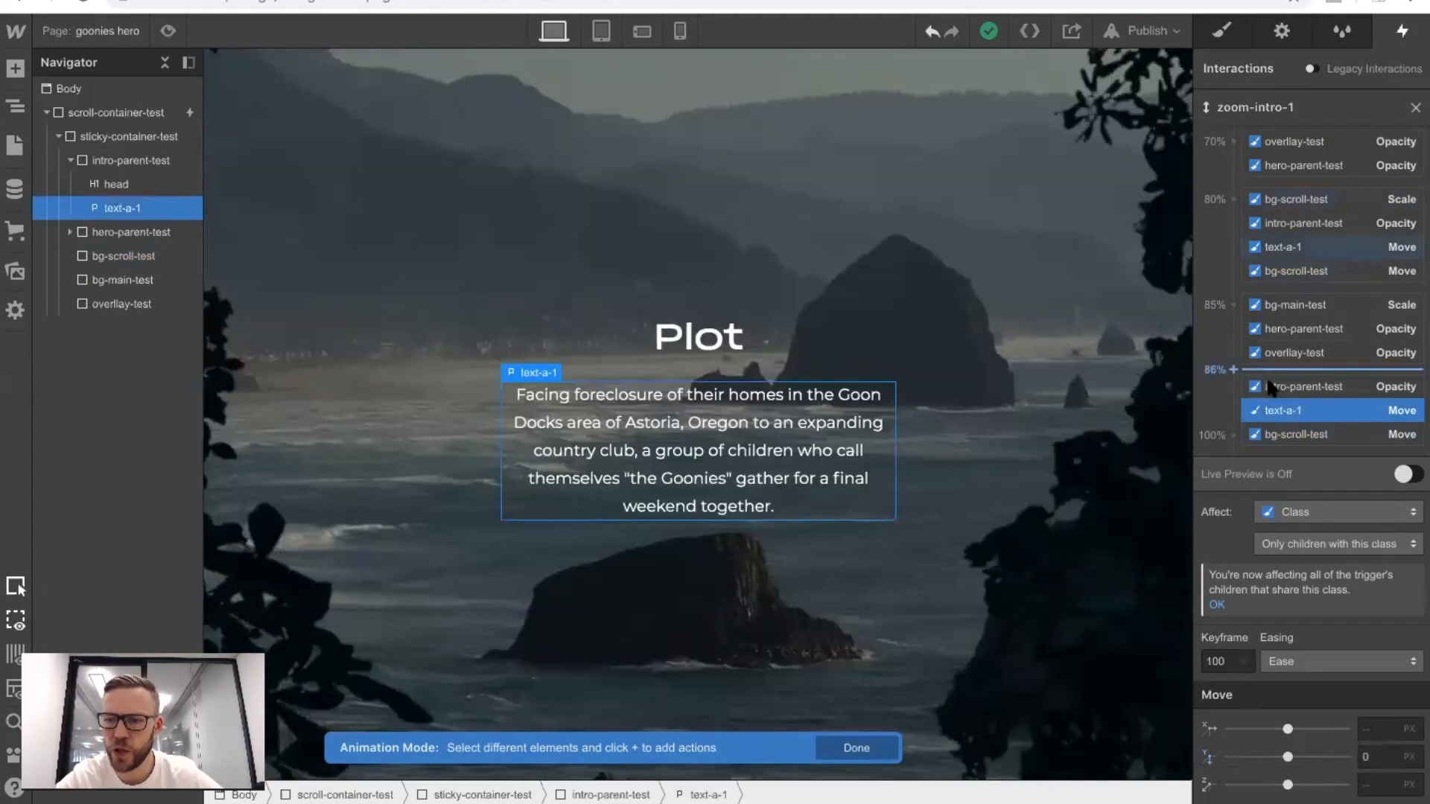
scroll(1272, 378, up, 1)
double_click(1221, 728)
text(90)
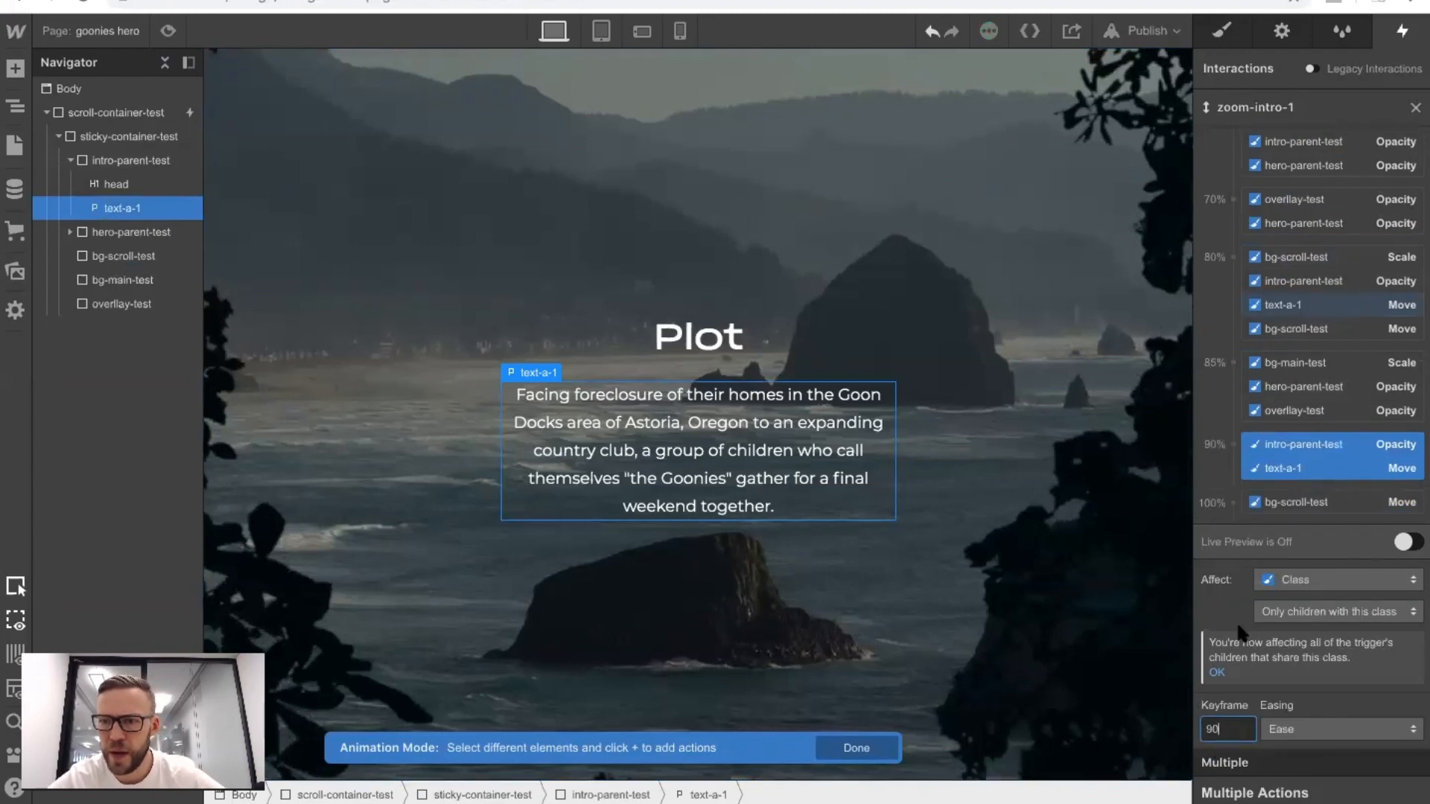
Move the overlay-test and hero-parent-test opacity actions from 70% to the 60% keyframe.
click(1288, 405)
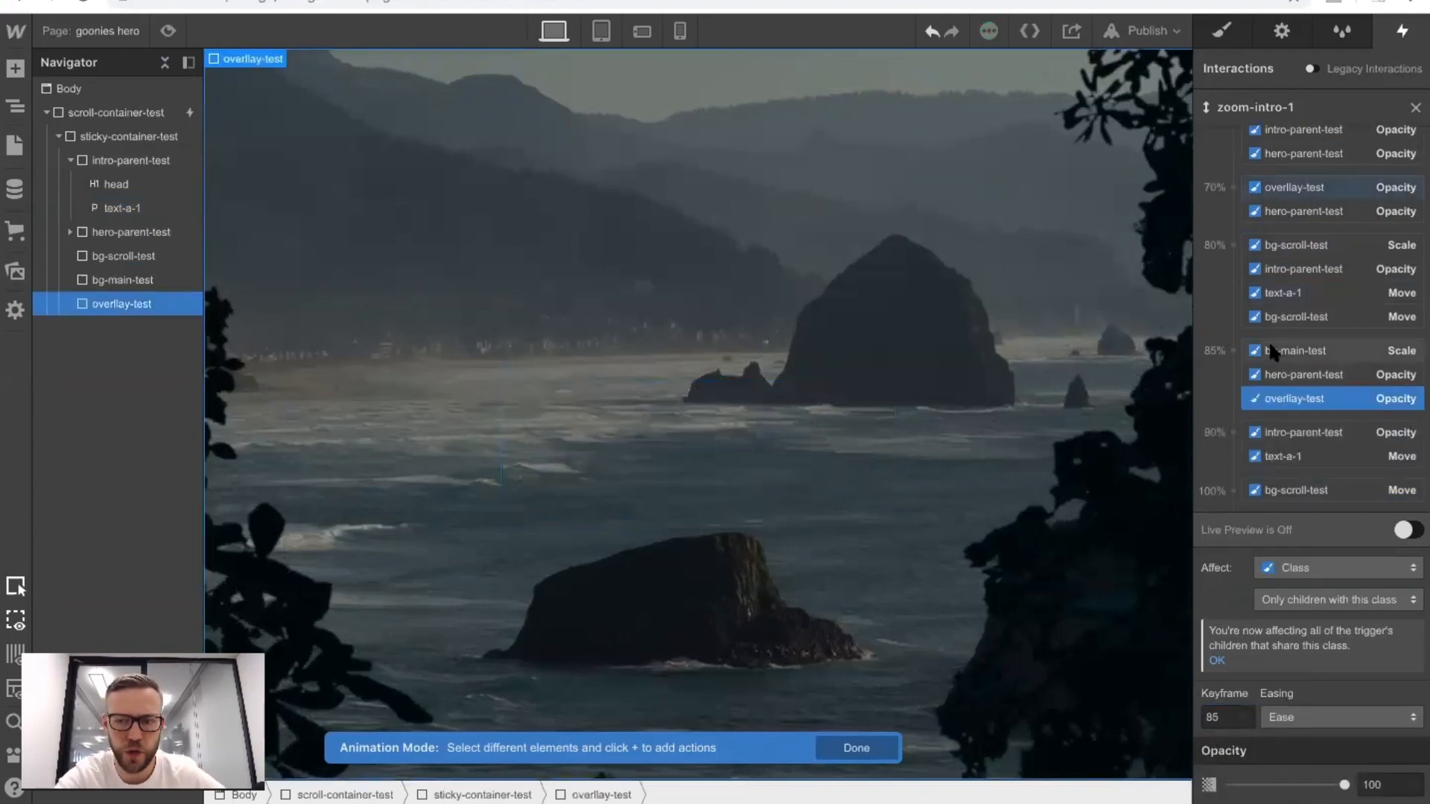
shift+click(1270, 346)
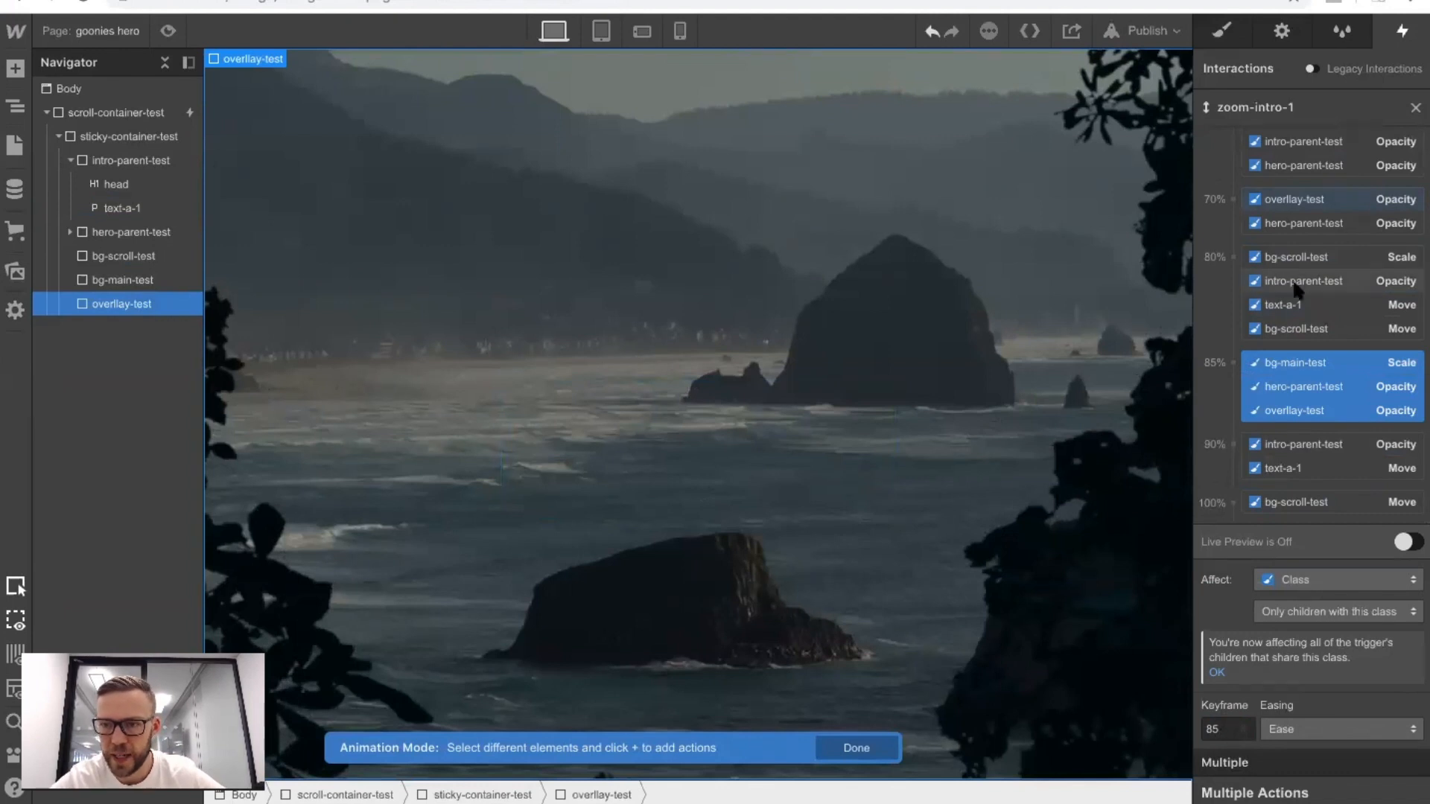
scroll(1293, 339, up, 3)
click(1293, 341)
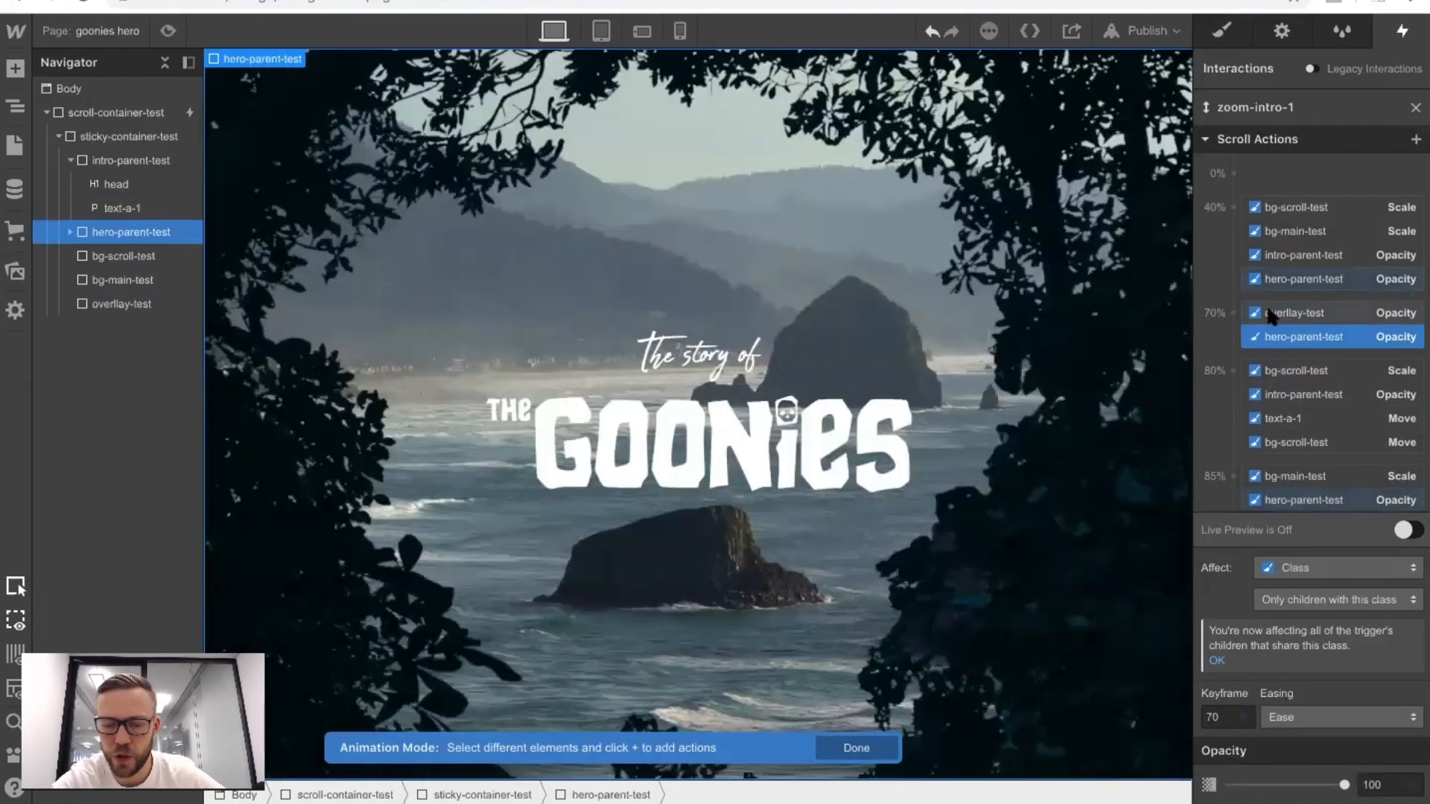
shift+click(1270, 314)
text(60)
Move the bg-scroll-test scale and move, intro-parent-test opacity and text-a-1 move actions from 80% to the 70% keyframe.
click(1281, 370)
shift+click(1270, 442)
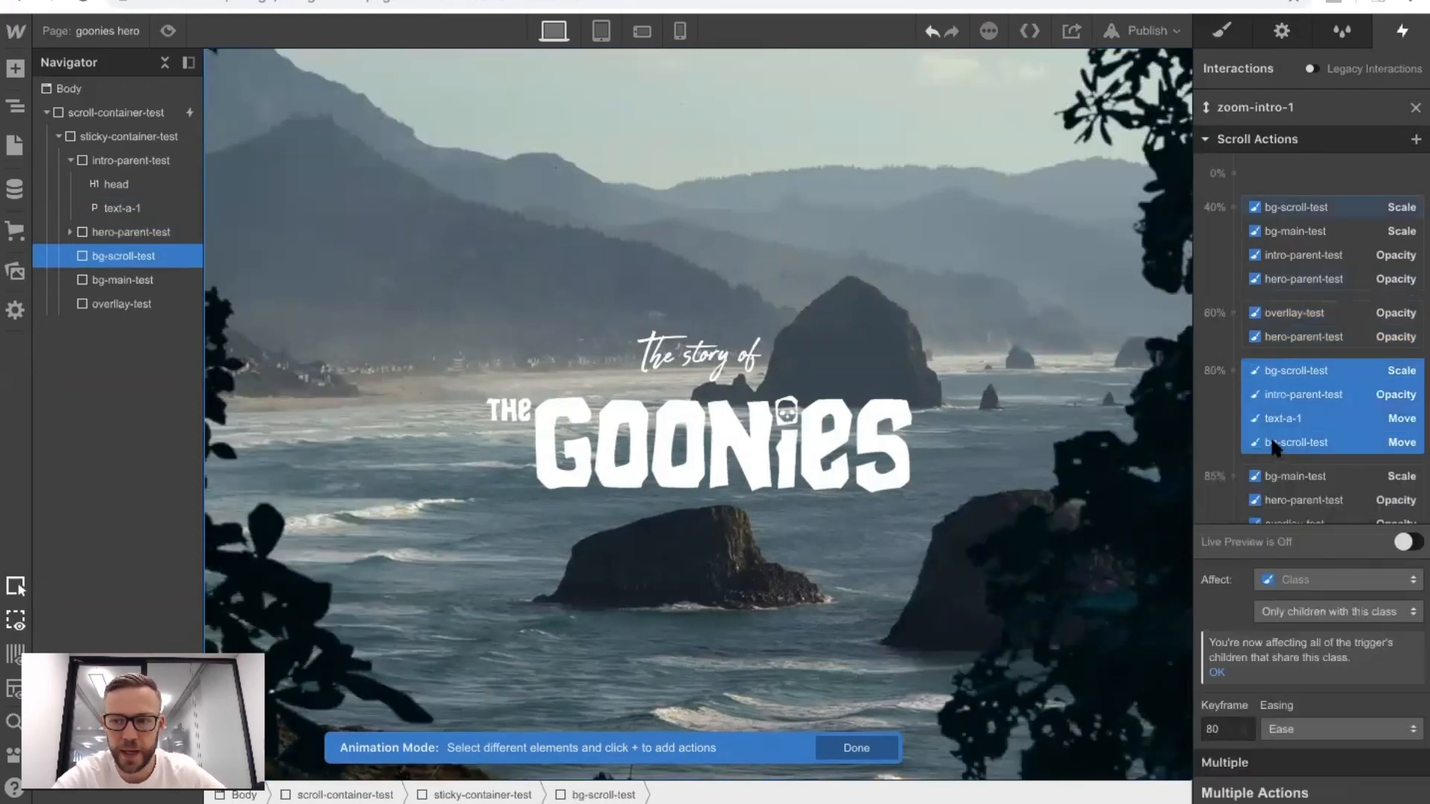
scroll(1270, 442, down, 2)
click(1218, 732)
text(70)
Move the 85% actions for bg-main-test, hero-parent-test and overlay-test to 75%, and the ending intro-parent-test and text-a-1 actions to 80%.
click(1296, 362)
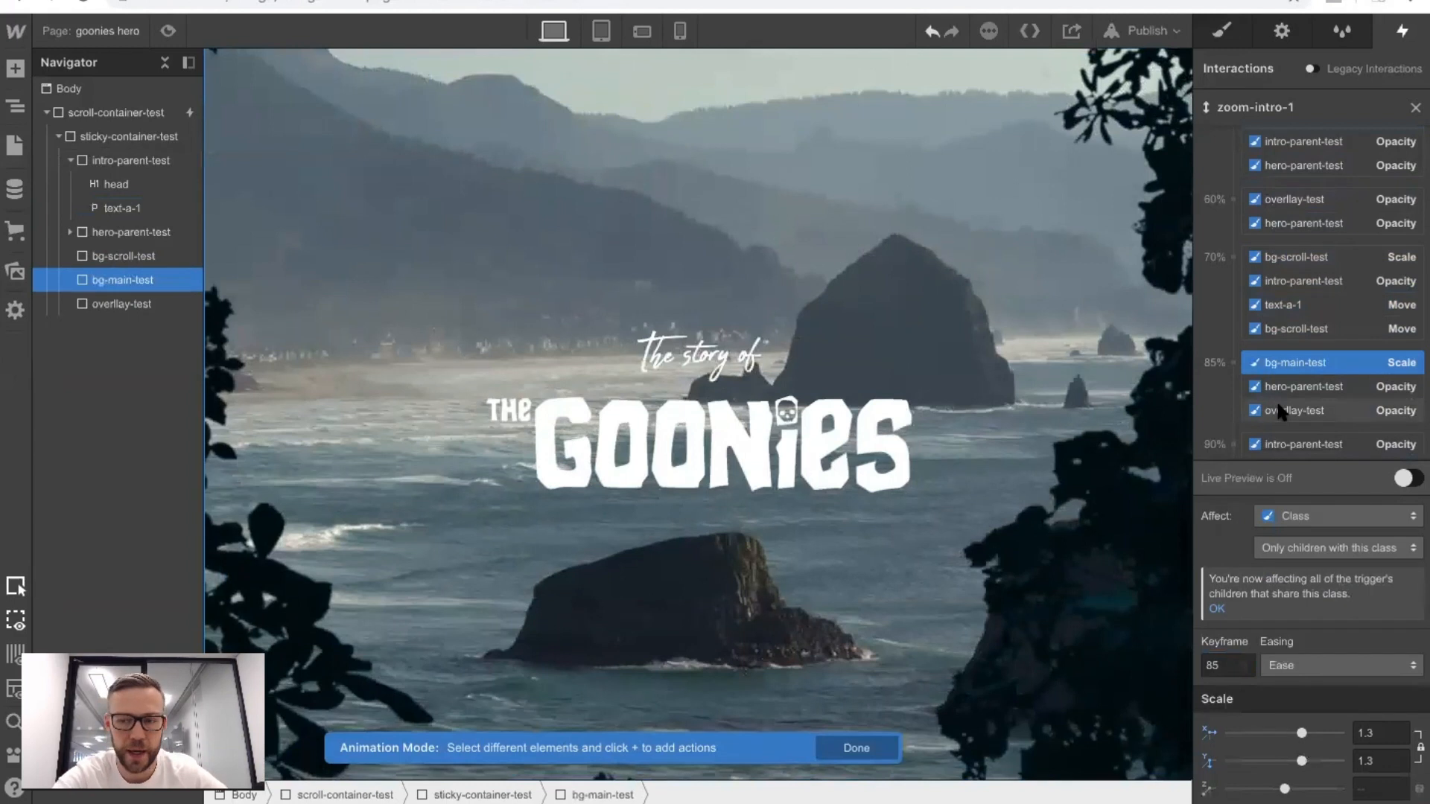
shift+click(1278, 412)
click(1222, 729)
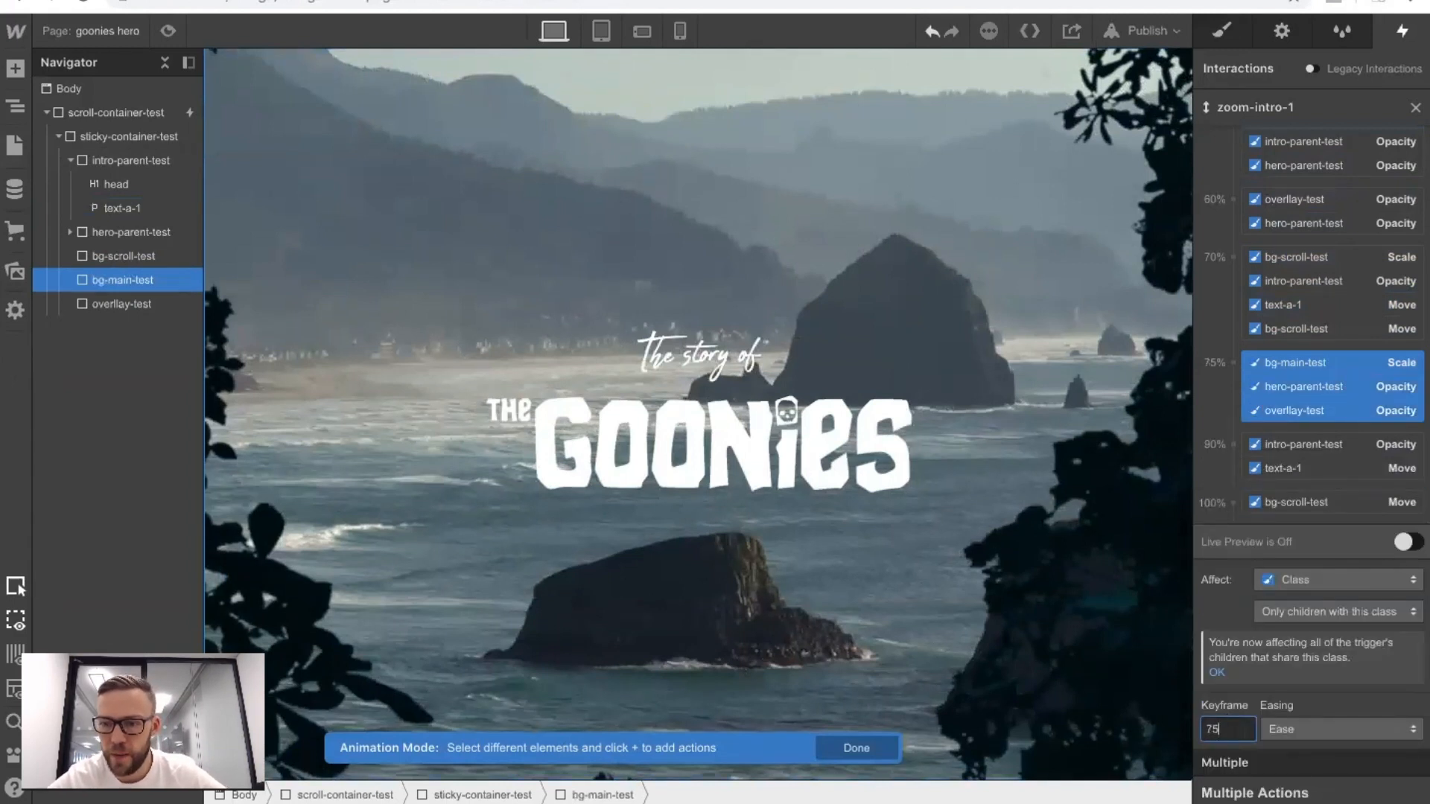
text(75)
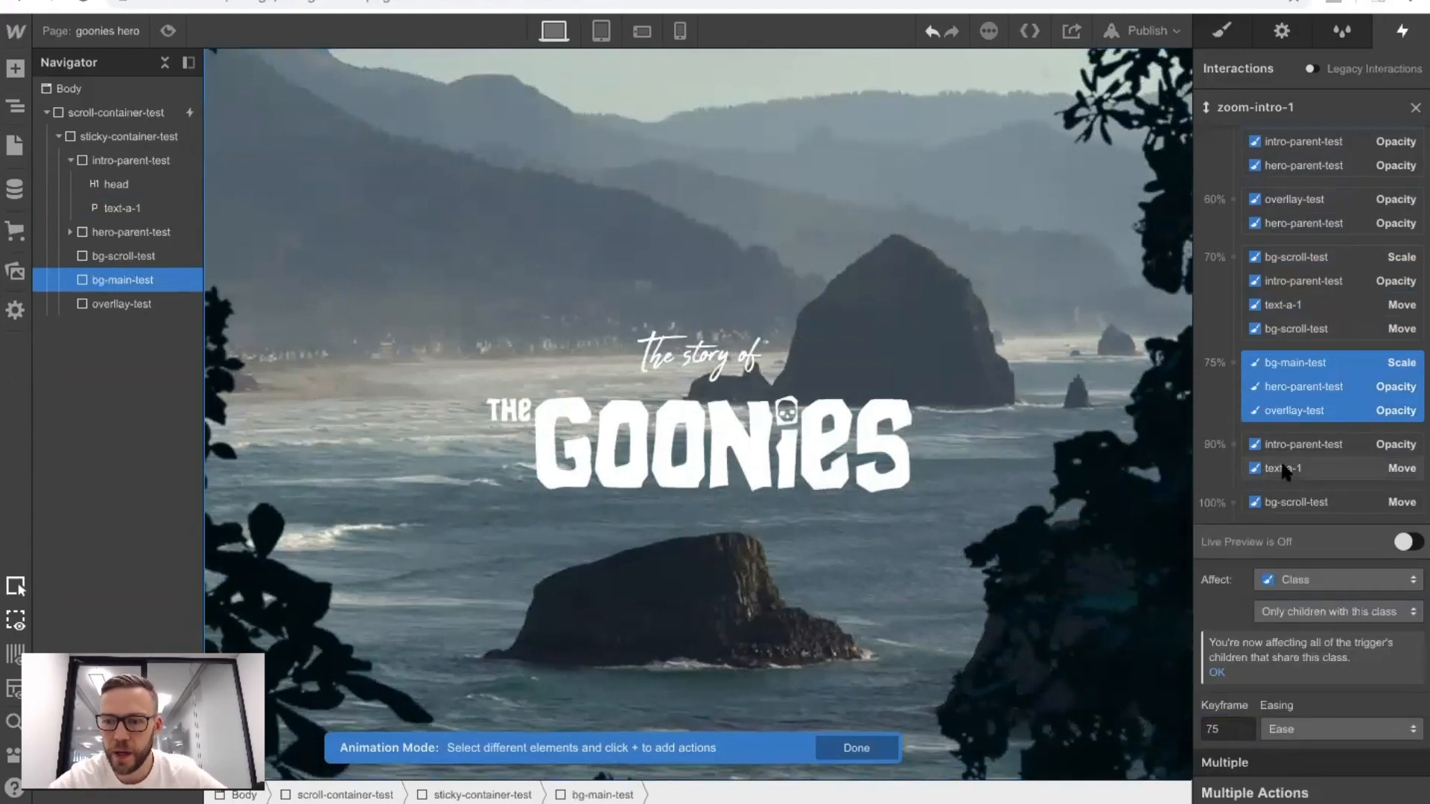
click(1284, 468)
shift+click(1262, 380)
click(1221, 729)
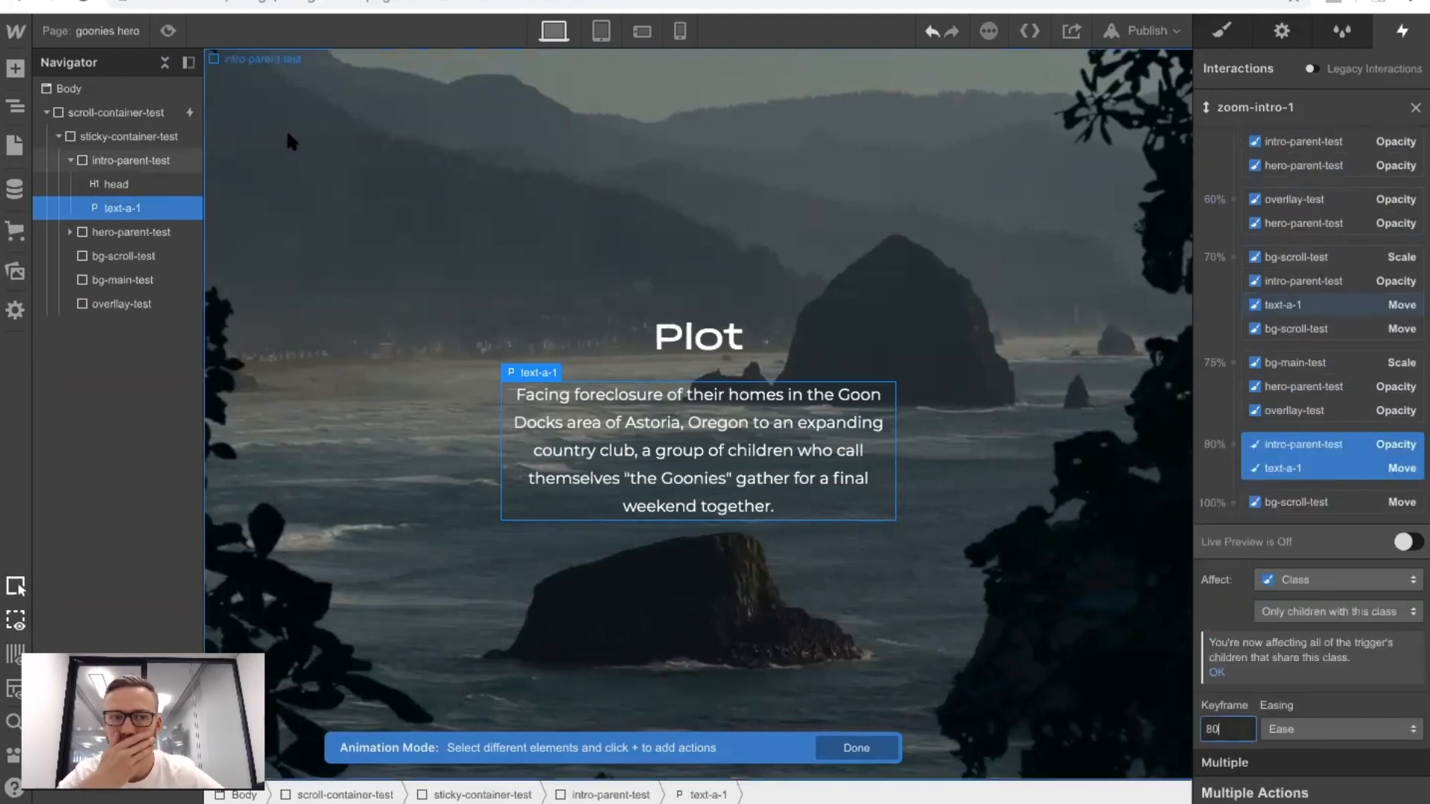
Preview the retimed scroll animation in both directions and return to the editor.
click(167, 31)
scroll(580, 151, down, 5)
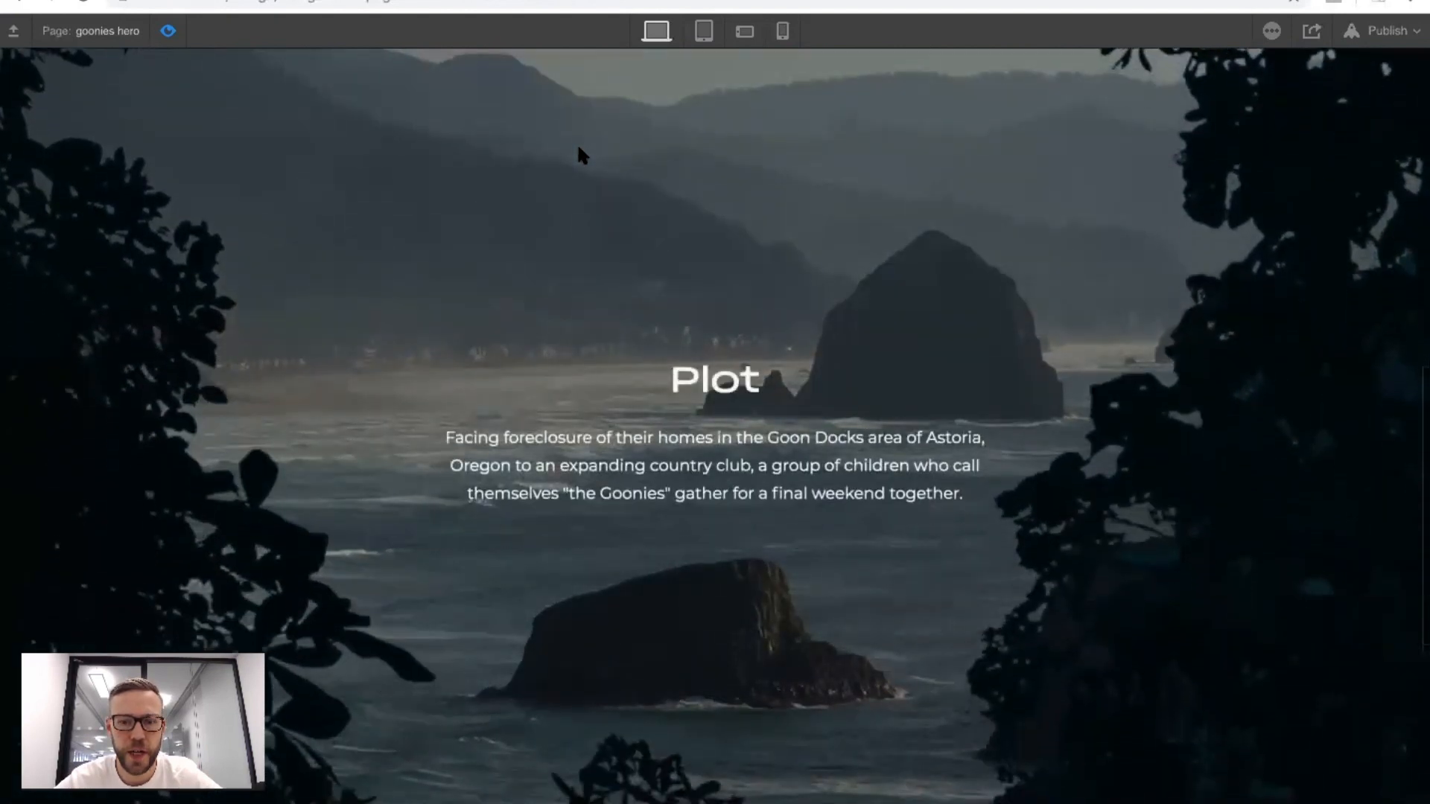
scroll(579, 151, up, 5)
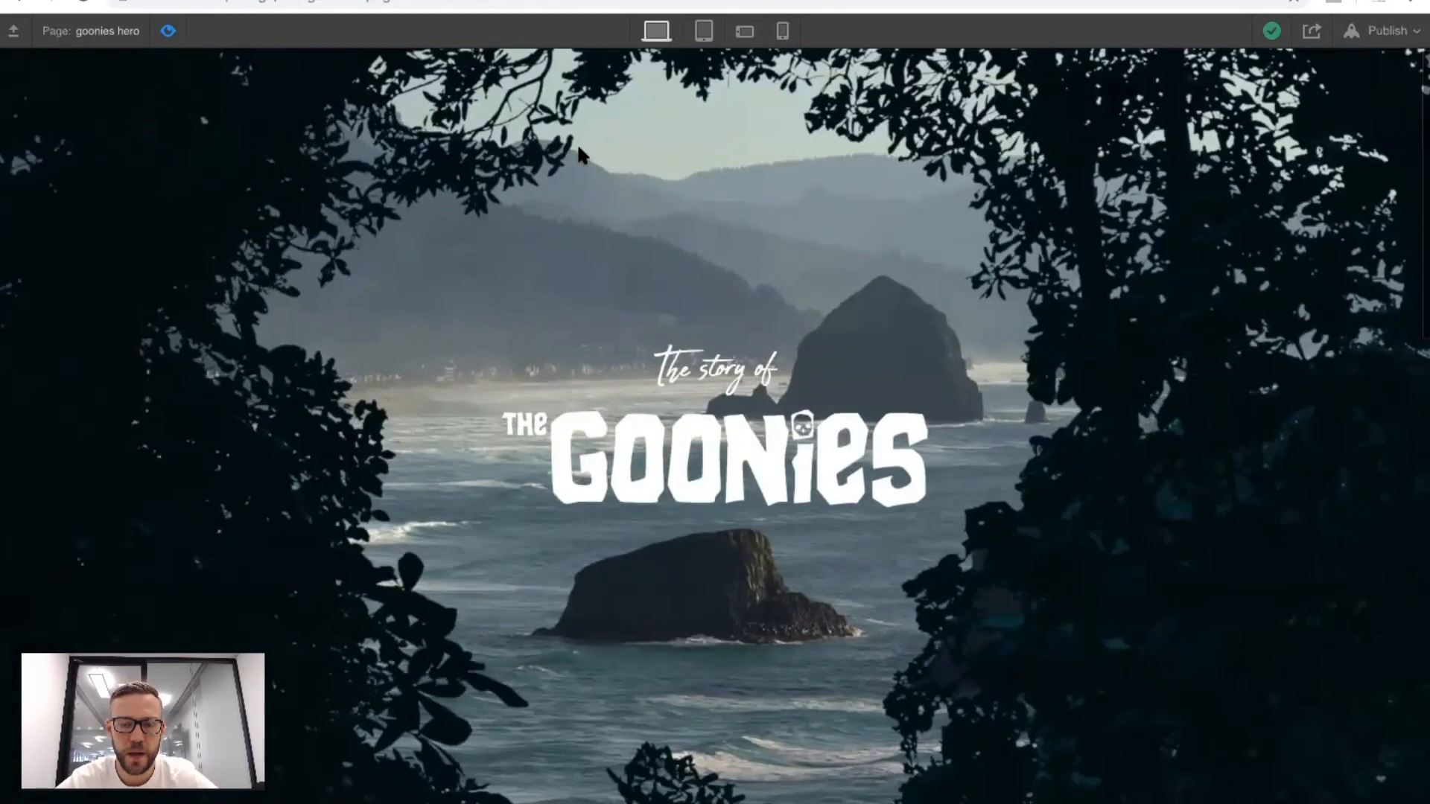
click(165, 31)
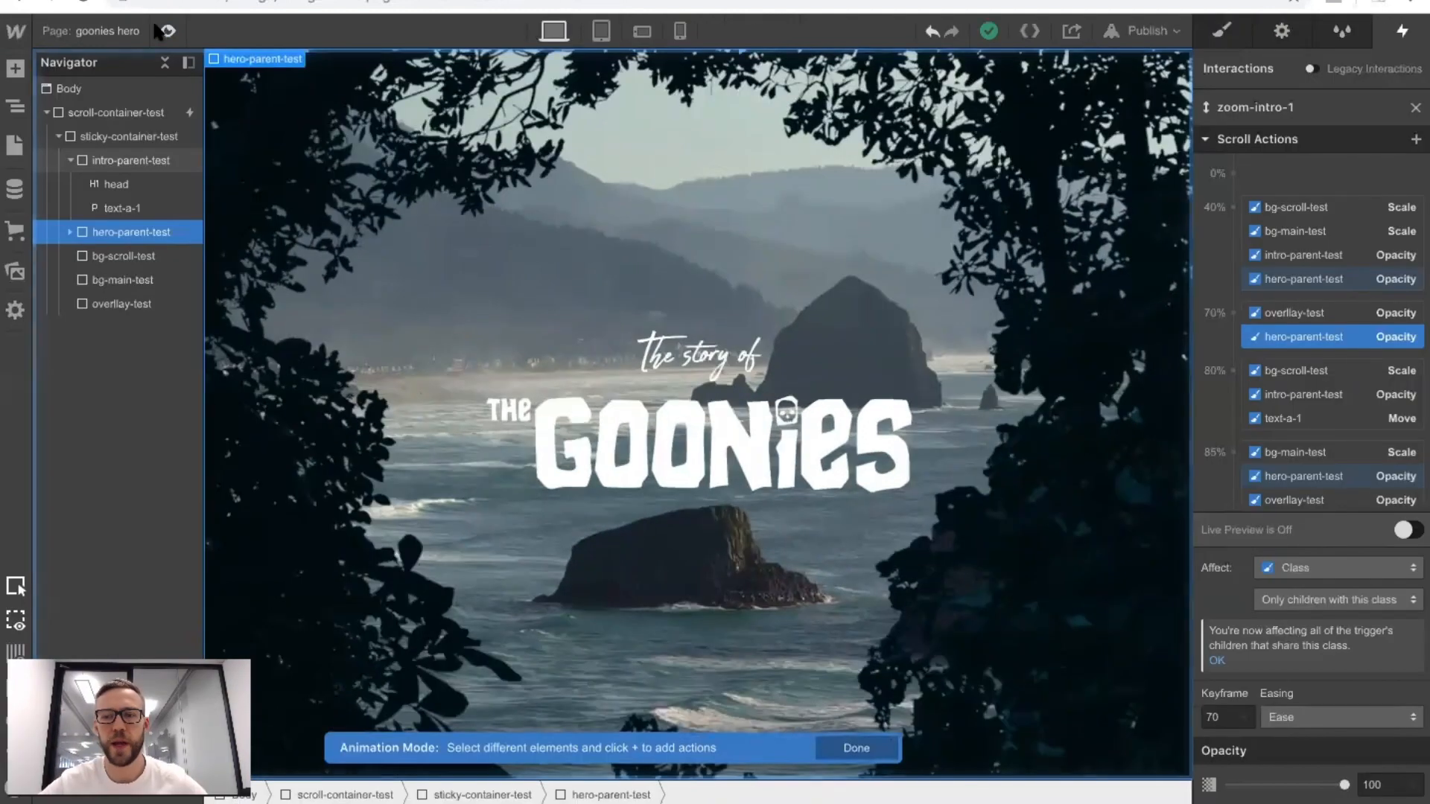